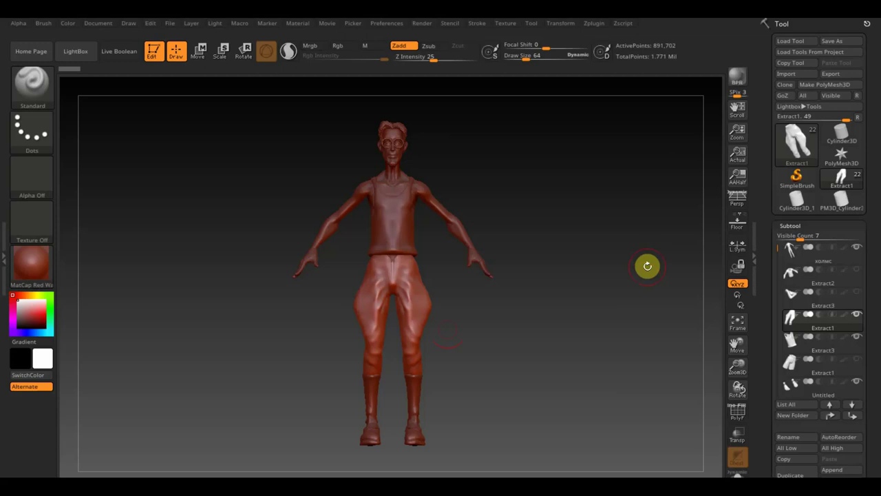
# Step: Orbit to a three-quarter view and select the tank top subtool Extract3
pyautogui.moveTo(610, 253)
pyautogui.mouseDown()
pyautogui.moveTo(464, 269)
pyautogui.moveTo(525, 268)
pyautogui.moveTo(612, 240)
pyautogui.moveTo(596, 250)
pyautogui.moveTo(620, 268)
pyautogui.mouseUp()
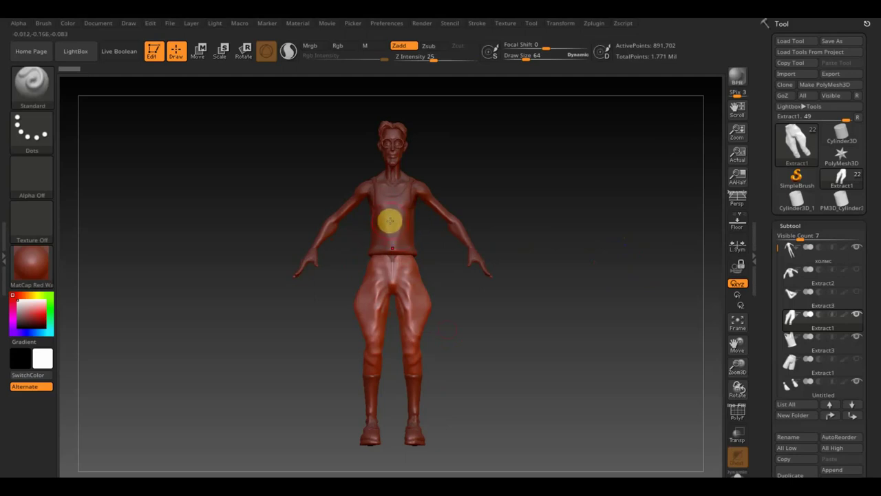
pyautogui.keyDown('alt'); pyautogui.click(389, 220); pyautogui.keyUp('alt')
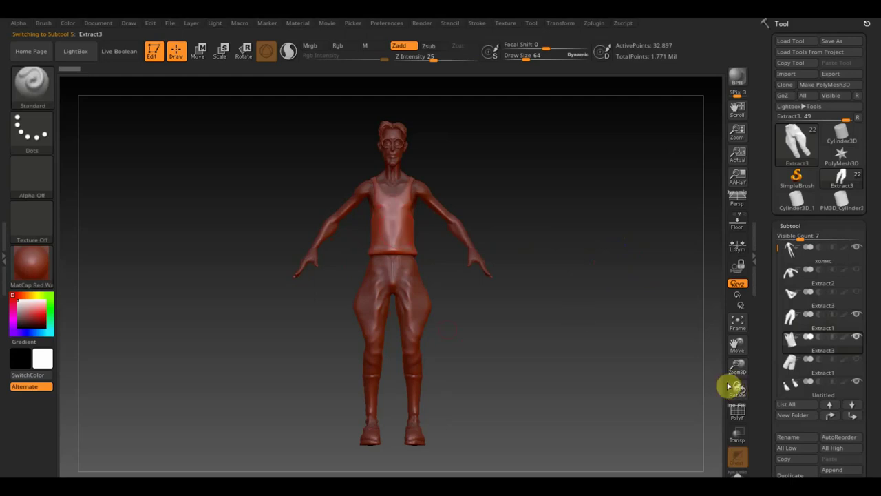
# Step: Delete the tank top subtool Extract3
pyautogui.moveTo(872, 367); pyautogui.dragTo(869, 296)
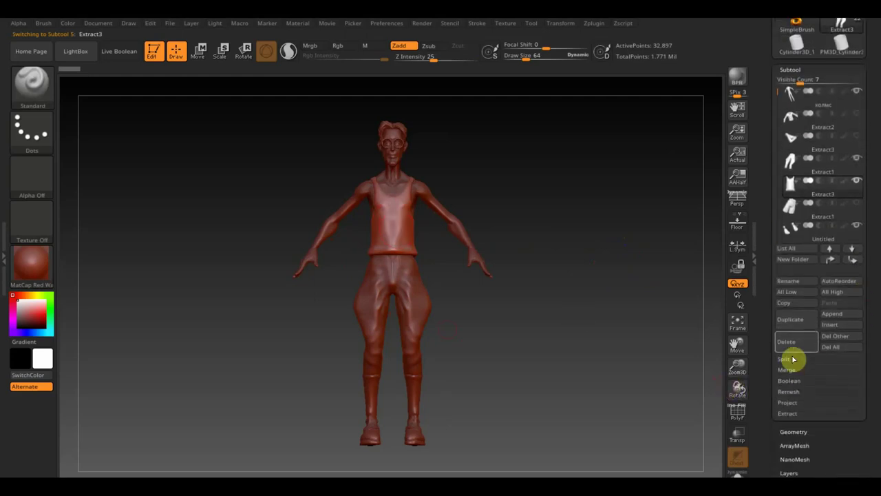
pyautogui.click(788, 341)
pyautogui.click(703, 365)
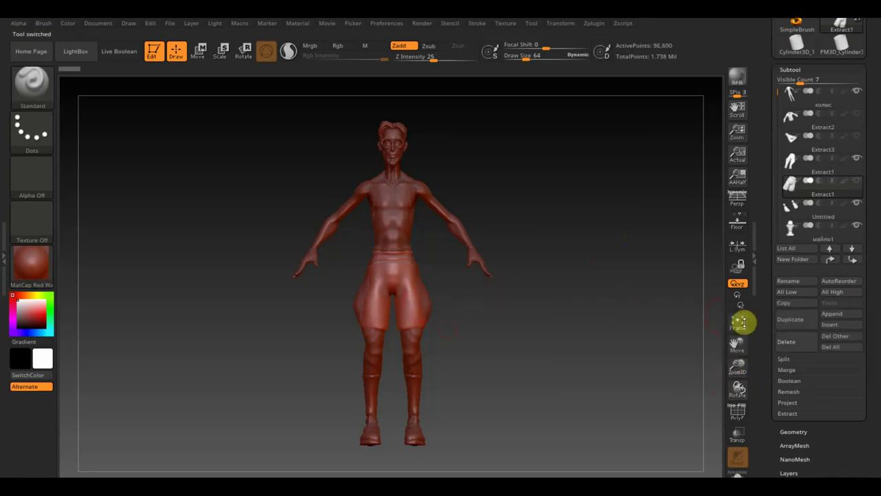
# Step: Delete the shorts and the trousers subtool Extract1, then select the foot subtool
pyautogui.click(795, 342)
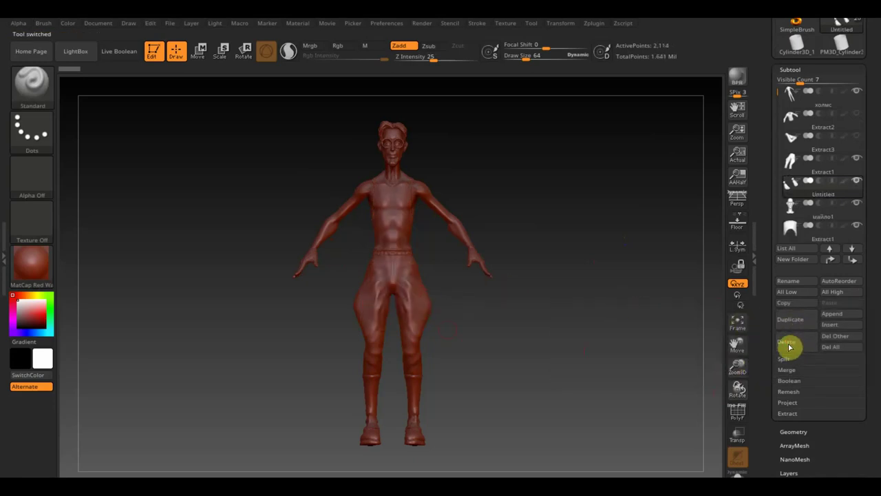
pyautogui.keyDown('alt'); pyautogui.click(421, 317); pyautogui.keyUp('alt')
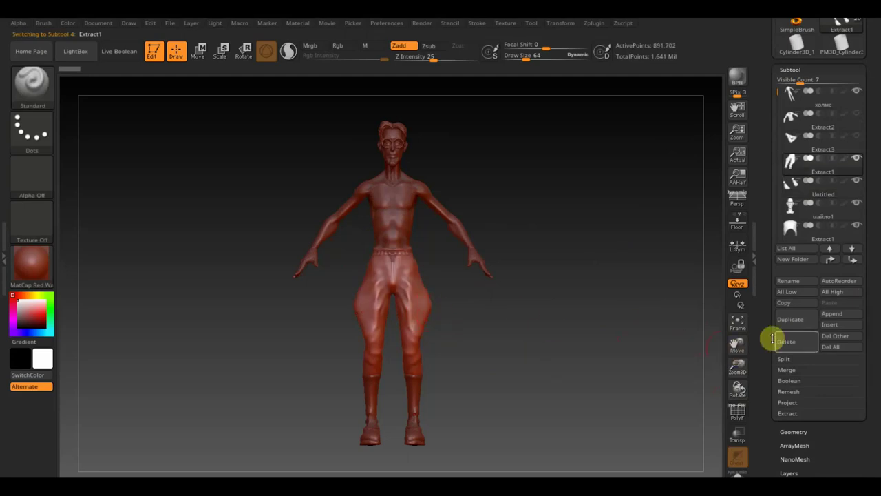
pyautogui.click(798, 340)
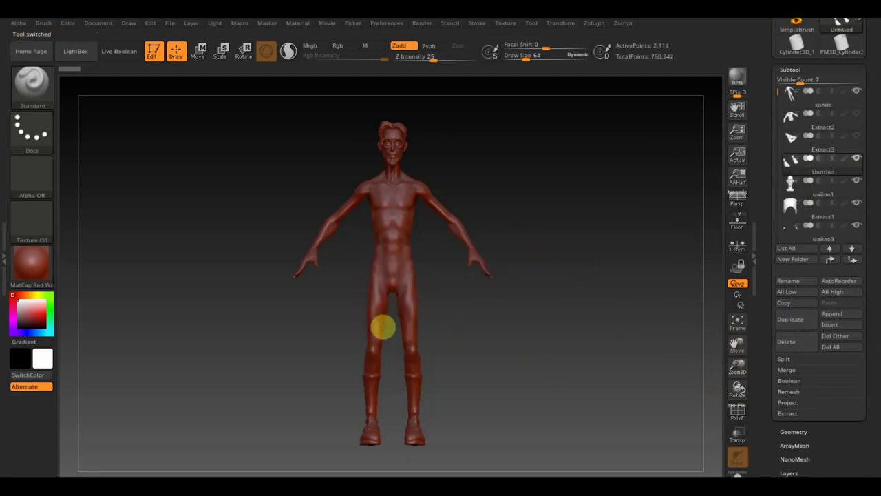
pyautogui.moveTo(432, 397)
pyautogui.mouseDown()
pyautogui.moveTo(488, 403)
pyautogui.moveTo(515, 428)
pyautogui.moveTo(555, 403)
pyautogui.moveTo(458, 423)
pyautogui.moveTo(393, 384)
pyautogui.mouseUp()
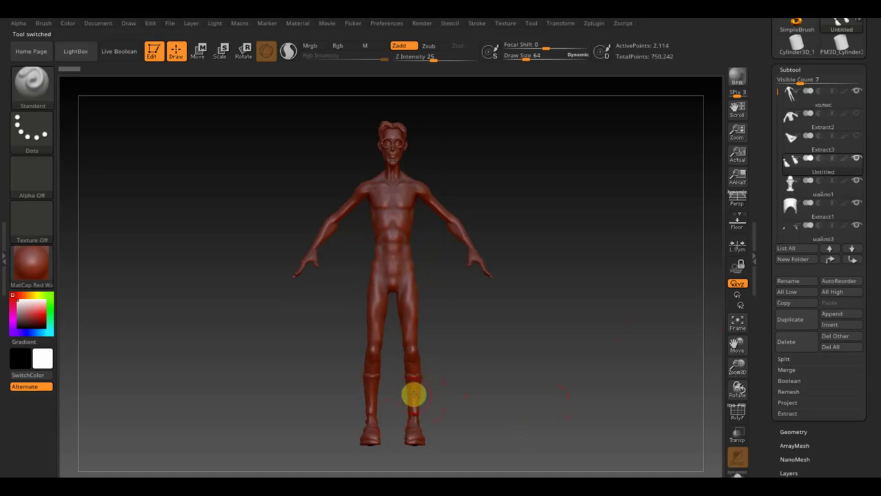
pyautogui.keyDown('alt'); pyautogui.click(419, 439); pyautogui.keyUp('alt')
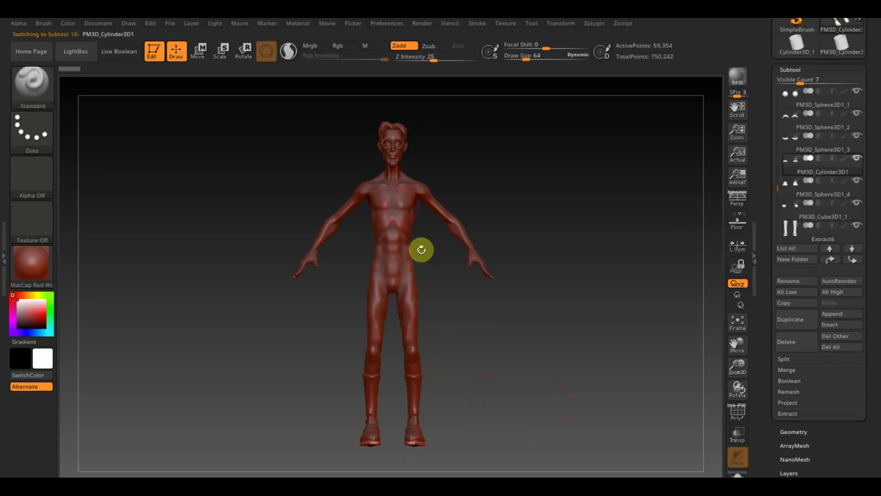
# Step: Delete the head-and-neck subtool майло1
pyautogui.moveTo(555, 243)
pyautogui.mouseDown()
pyautogui.moveTo(570, 337)
pyautogui.moveTo(527, 320)
pyautogui.moveTo(517, 474)
pyautogui.mouseUp()
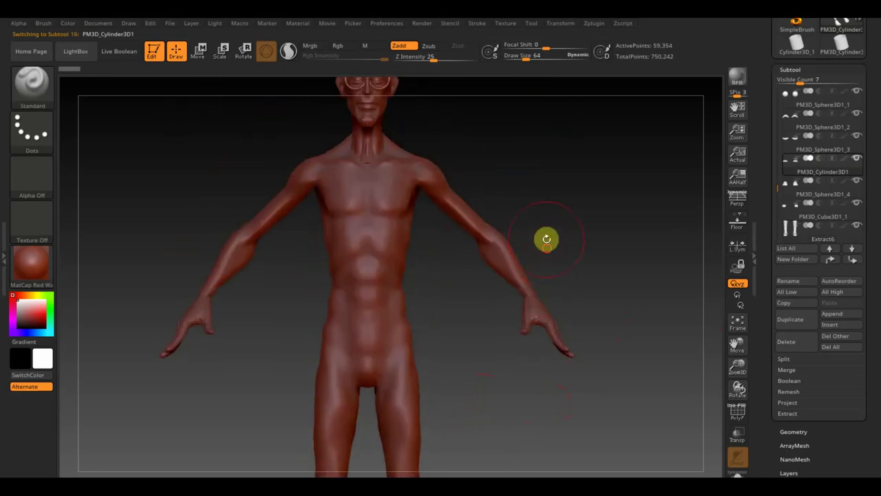
pyautogui.moveTo(547, 238); pyautogui.dragTo(553, 277)
pyautogui.moveTo(427, 167); pyautogui.dragTo(491, 257)
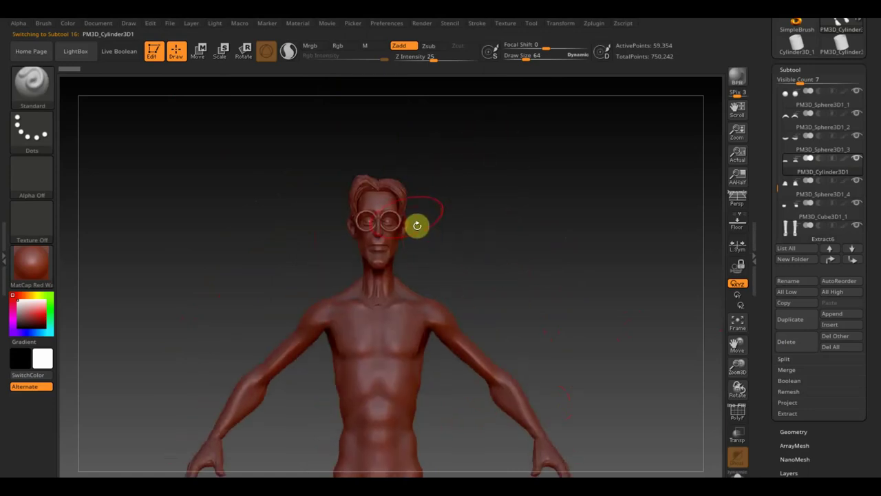
pyautogui.click(391, 220)
pyautogui.keyDown('alt'); pyautogui.click(390, 220); pyautogui.keyUp('alt')
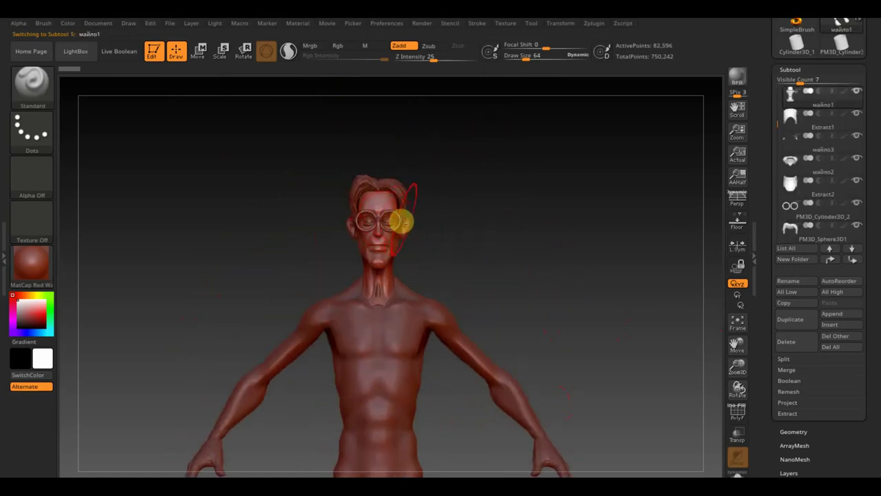
pyautogui.click(793, 344)
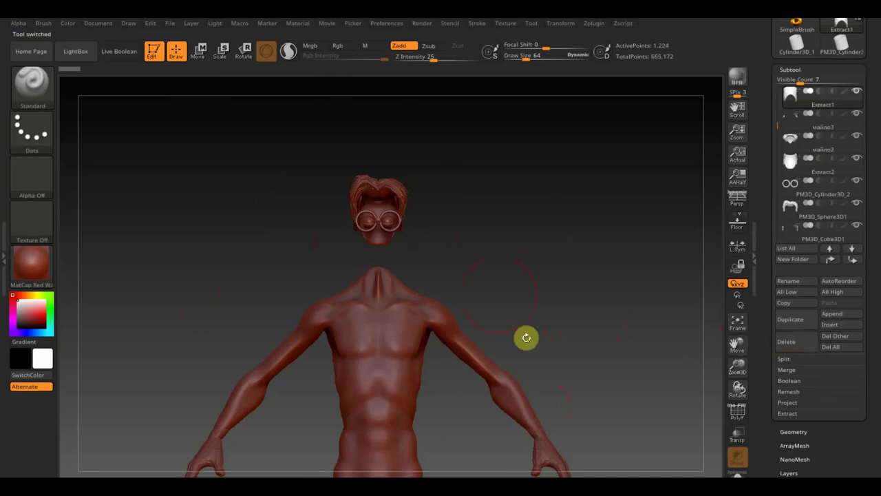
# Step: Delete both glasses pieces, PM3D_Cylinder3D_2 and PM3D_Cube3D1
pyautogui.keyDown('alt'); pyautogui.click(394, 235); pyautogui.keyUp('alt')
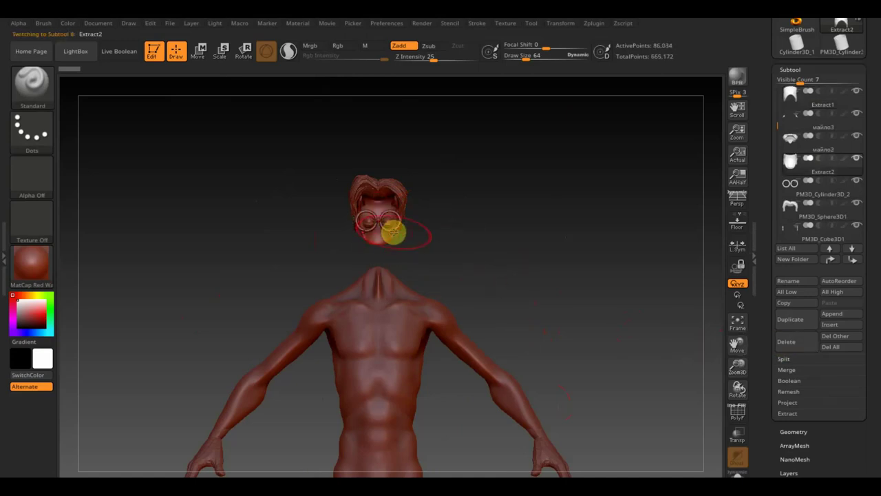
pyautogui.moveTo(478, 245); pyautogui.dragTo(523, 326)
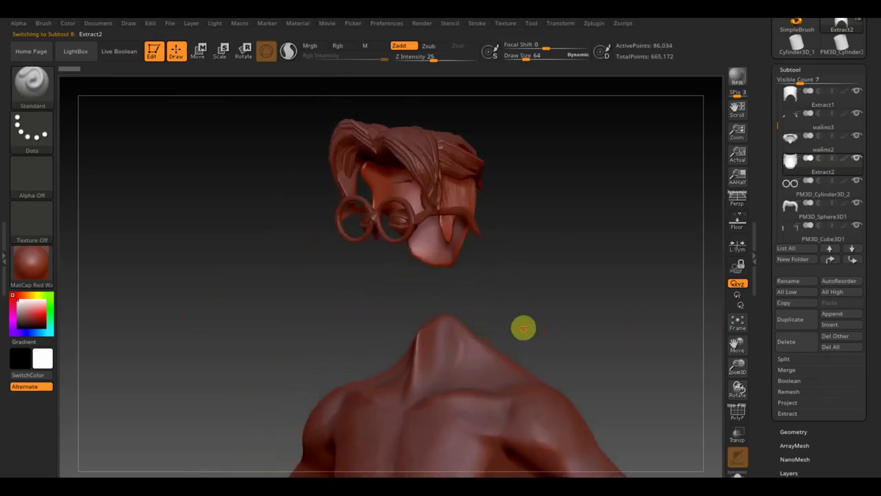
pyautogui.keyDown('alt'); pyautogui.click(410, 218); pyautogui.keyUp('alt')
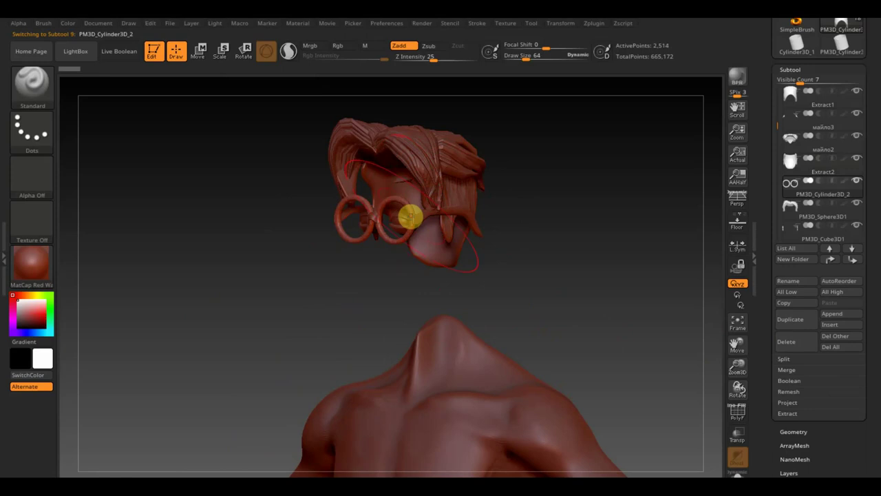
pyautogui.click(786, 342)
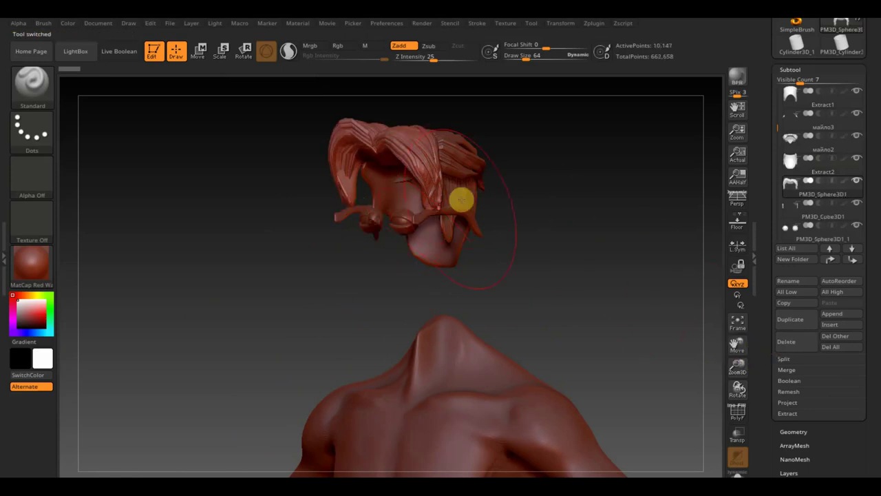
pyautogui.keyDown('alt'); pyautogui.click(462, 210); pyautogui.keyUp('alt')
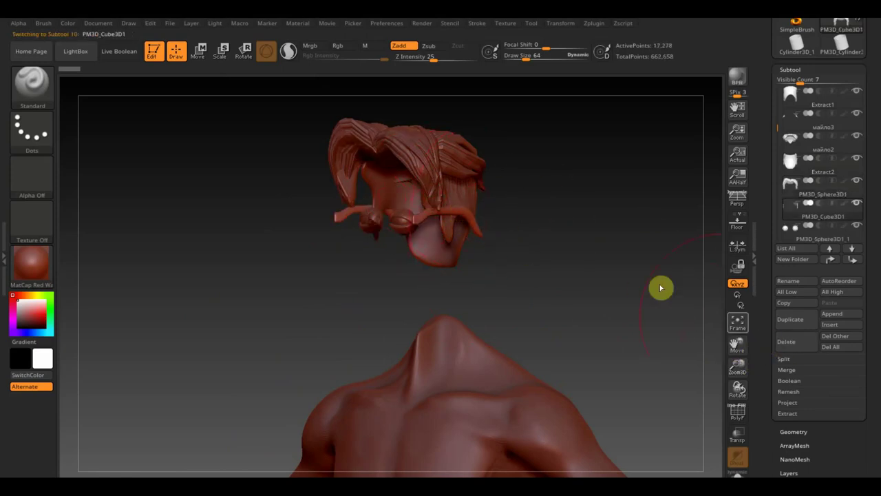
pyautogui.click(788, 344)
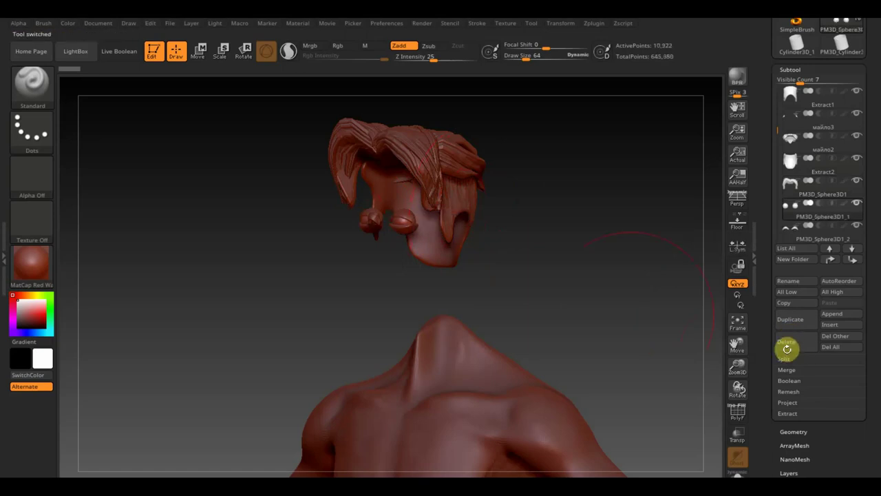
# Step: Select the PM3D_Sphere3D1 eye piece and orbit around the floating hair and eyes
pyautogui.keyDown('alt'); pyautogui.click(412, 231); pyautogui.keyUp('alt')
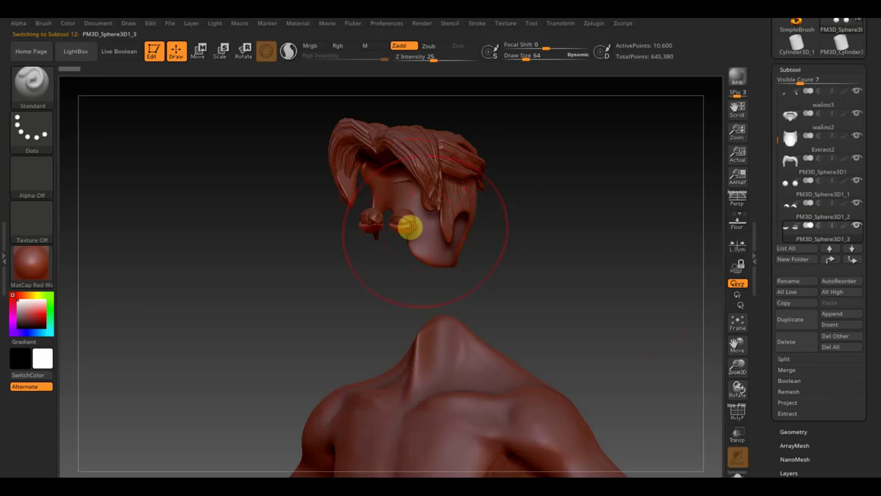
pyautogui.keyDown('alt'); pyautogui.click(417, 160); pyautogui.keyUp('alt')
pyautogui.moveTo(527, 202)
pyautogui.mouseDown()
pyautogui.moveTo(570, 209)
pyautogui.moveTo(503, 221)
pyautogui.moveTo(386, 142)
pyautogui.mouseUp()
pyautogui.moveTo(582, 224)
pyautogui.mouseDown()
pyautogui.moveTo(604, 220)
pyautogui.moveTo(533, 196)
pyautogui.mouseUp()
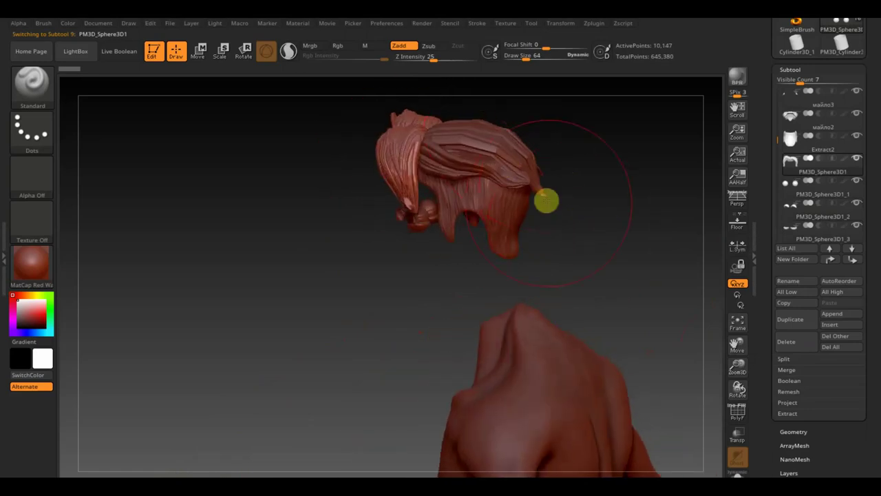
pyautogui.moveTo(583, 208)
pyautogui.mouseDown()
pyautogui.moveTo(552, 248)
pyautogui.moveTo(571, 269)
pyautogui.moveTo(652, 222)
pyautogui.moveTo(612, 252)
pyautogui.mouseUp()
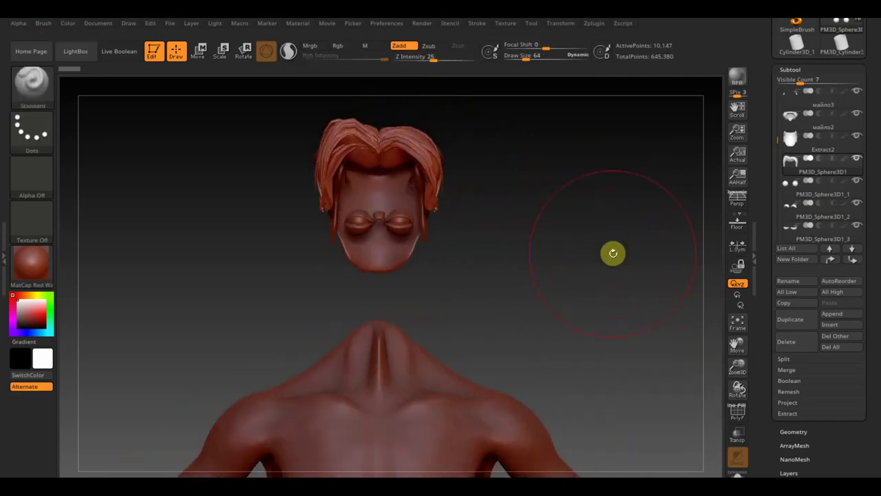
# Step: Duplicate the майло3 subtool
pyautogui.click(795, 107)
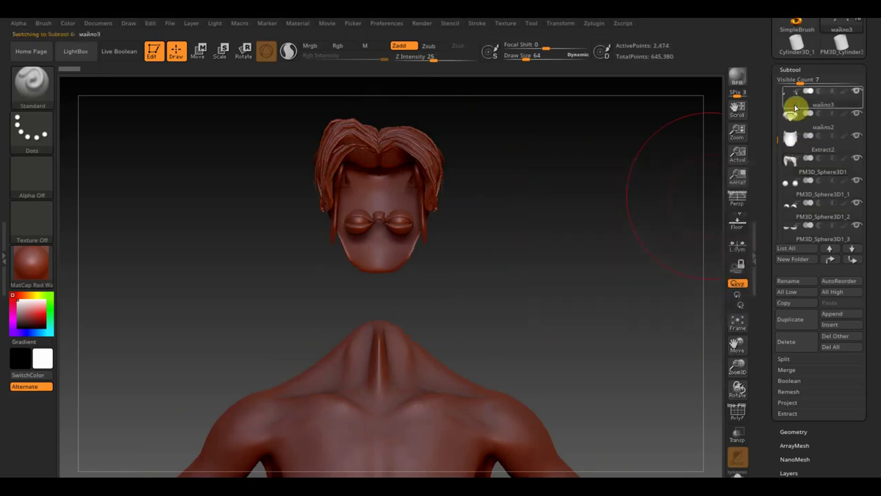
pyautogui.click(795, 324)
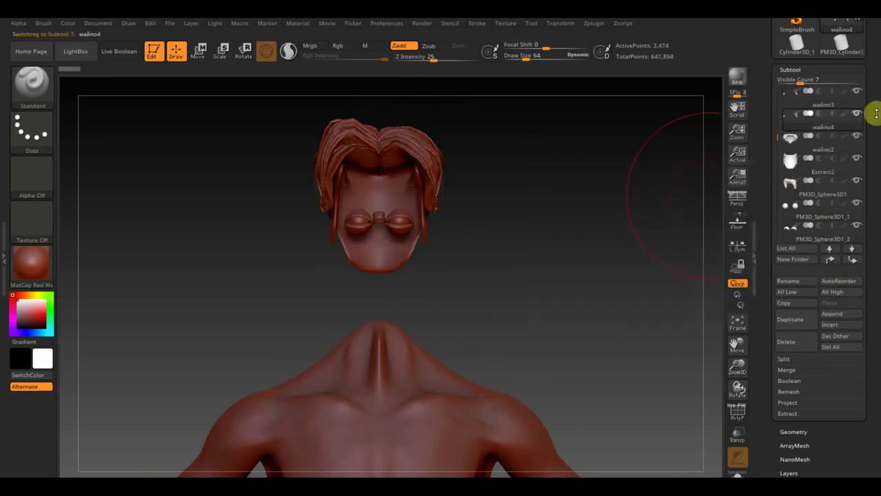
pyautogui.moveTo(872, 98); pyautogui.dragTo(861, 138)
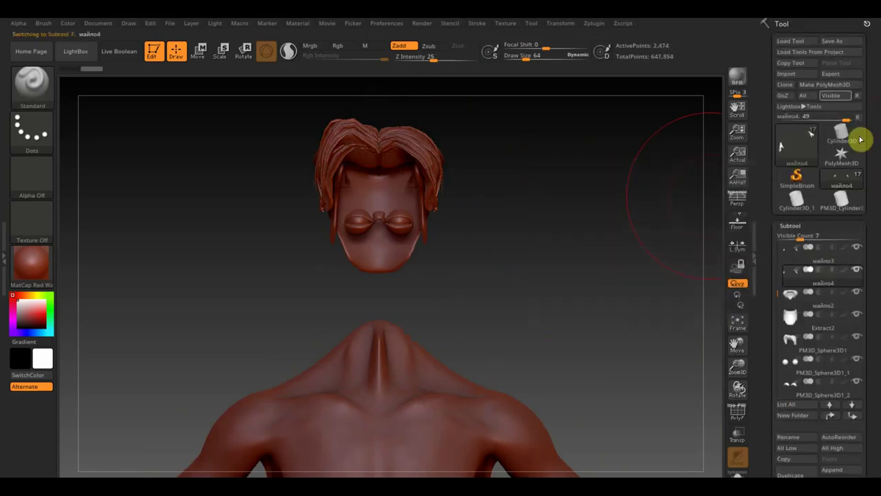
# Step: Import the джедай2 mesh from the джедай folder into the copy
pyautogui.click(793, 74)
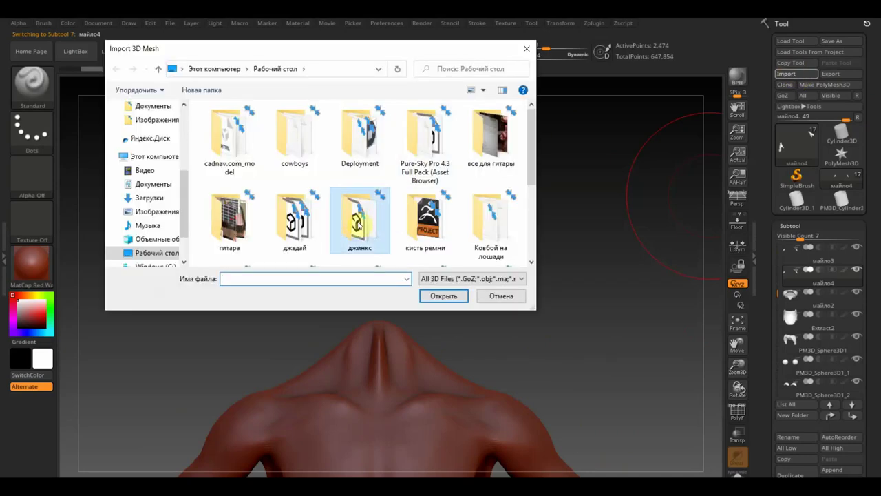
pyautogui.doubleClick(358, 225)
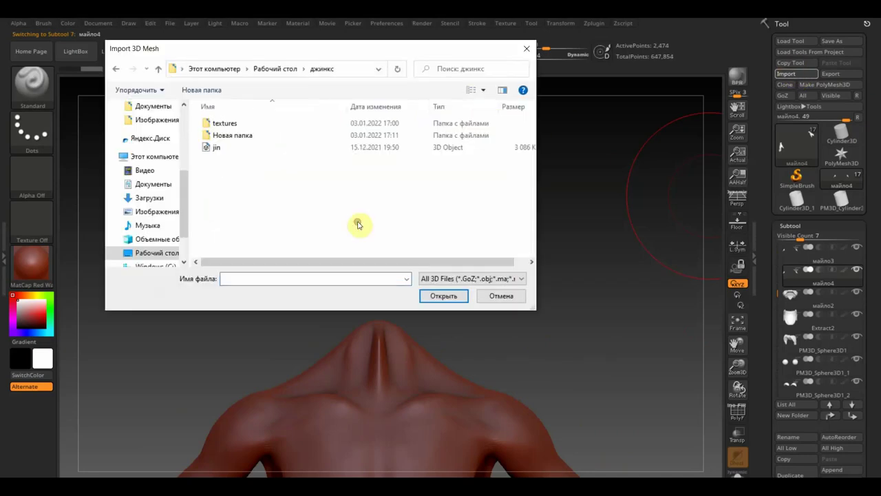
pyautogui.click(116, 68)
pyautogui.doubleClick(306, 224)
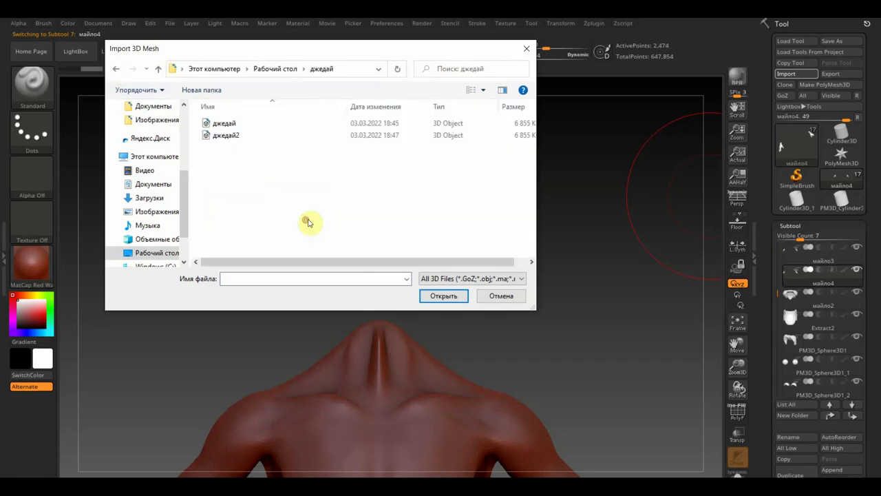
pyautogui.click(231, 137)
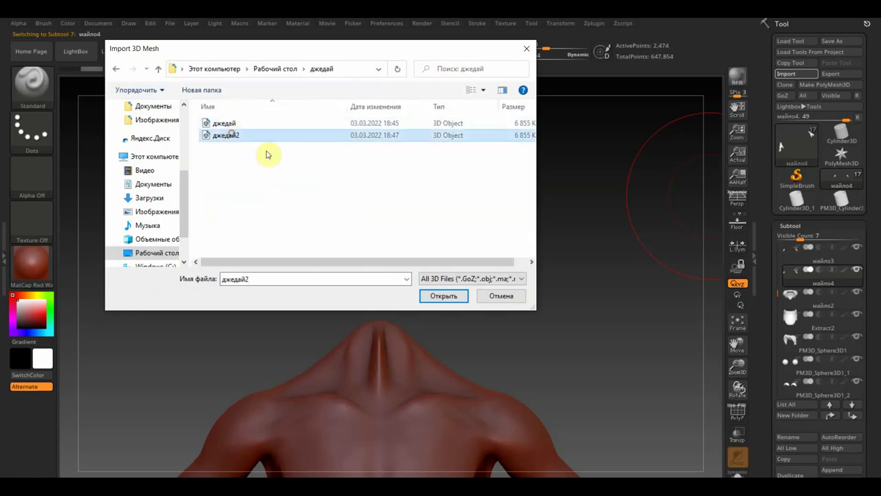
pyautogui.click(440, 298)
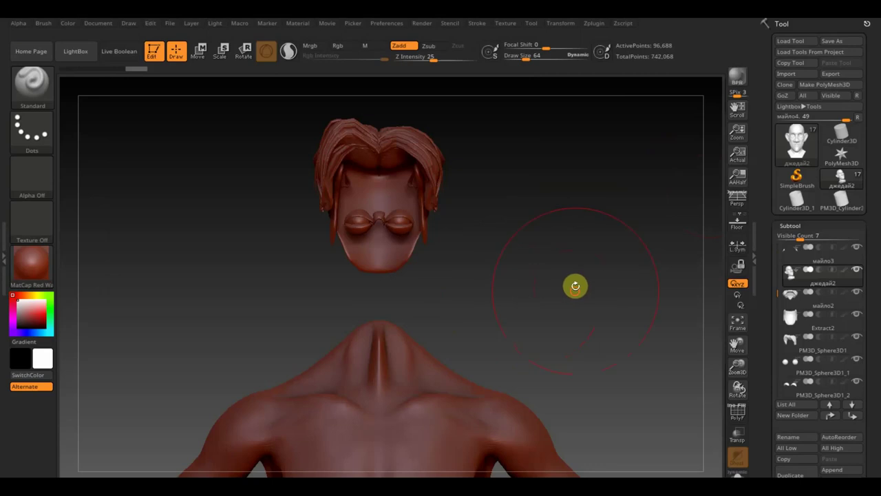
# Step: Frame the whole figure and turn on the floor grid
pyautogui.moveTo(574, 285); pyautogui.dragTo(519, 201)
pyautogui.press('f')
pyautogui.keyDown('alt'); pyautogui.moveTo(479, 170); pyautogui.dragTo(514, 308); pyautogui.keyUp('alt')
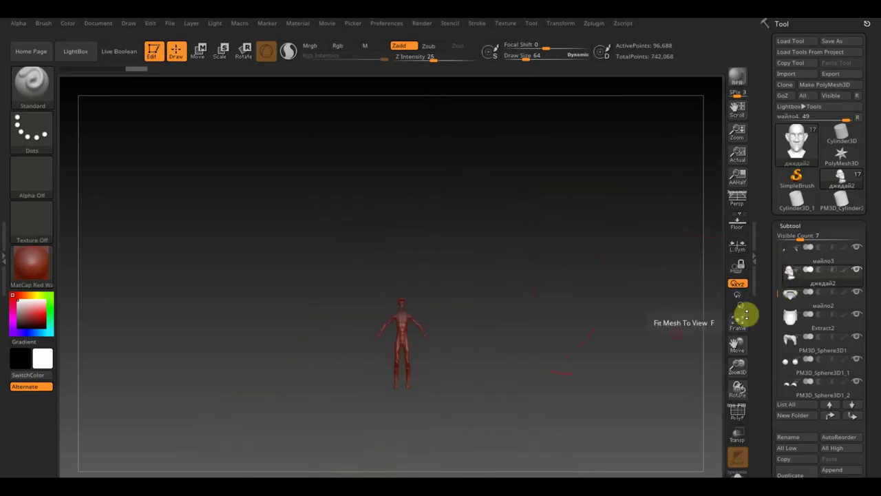
pyautogui.keyDown('alt'); pyautogui.moveTo(633, 346); pyautogui.dragTo(484, 195); pyautogui.keyUp('alt')
pyautogui.keyDown('alt'); pyautogui.moveTo(570, 337); pyautogui.dragTo(667, 468); pyautogui.keyUp('alt')
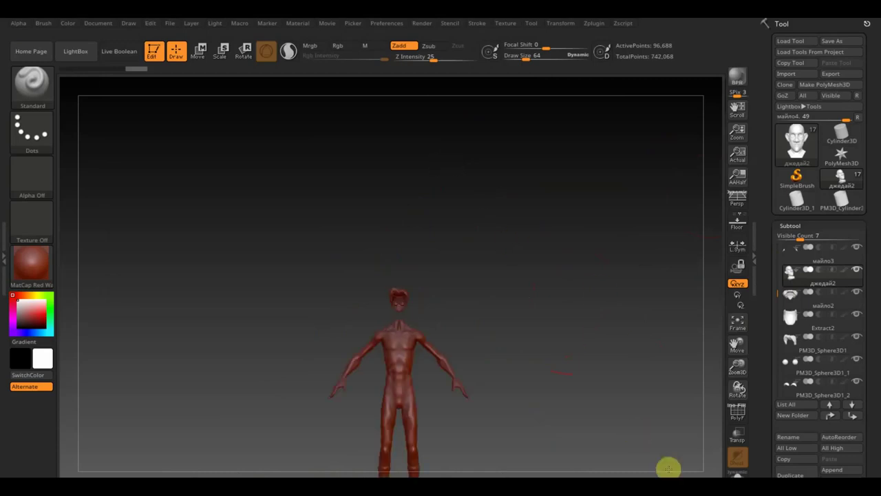
pyautogui.keyDown('alt'); pyautogui.moveTo(576, 395); pyautogui.dragTo(558, 279); pyautogui.keyUp('alt')
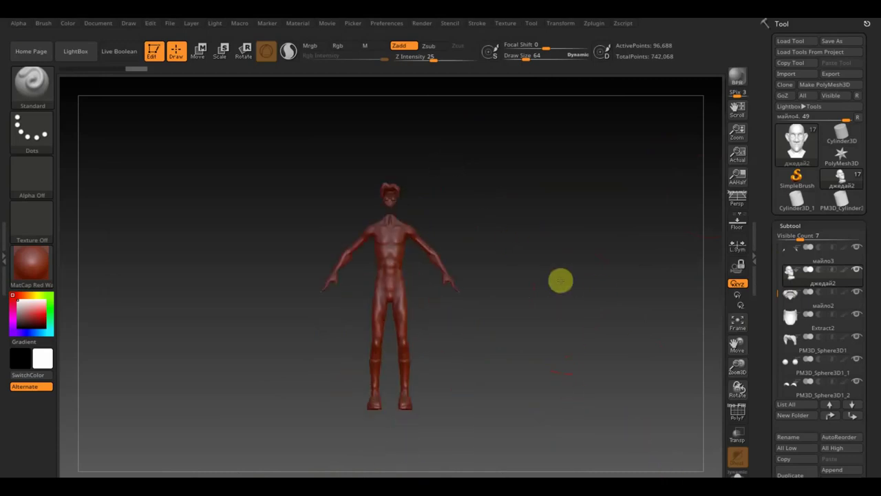
pyautogui.click(742, 231)
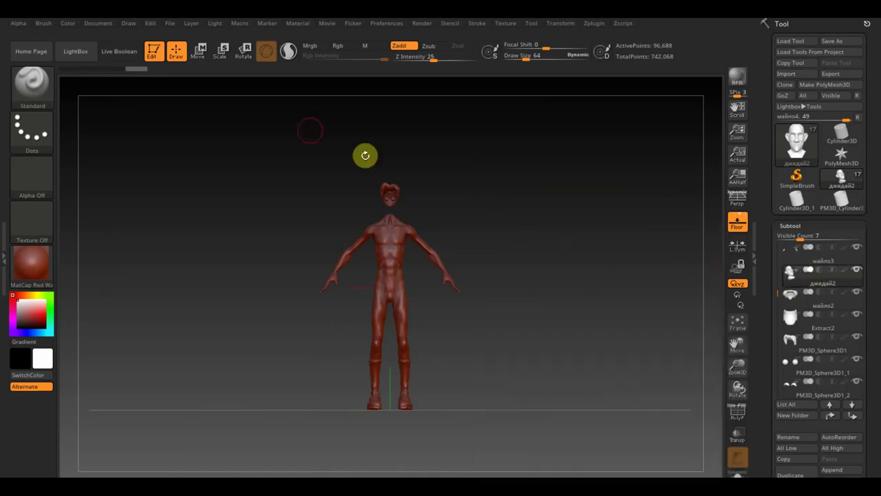
# Step: Switch to the Move transpose gizmo and recentre the view on it
pyautogui.click(198, 51)
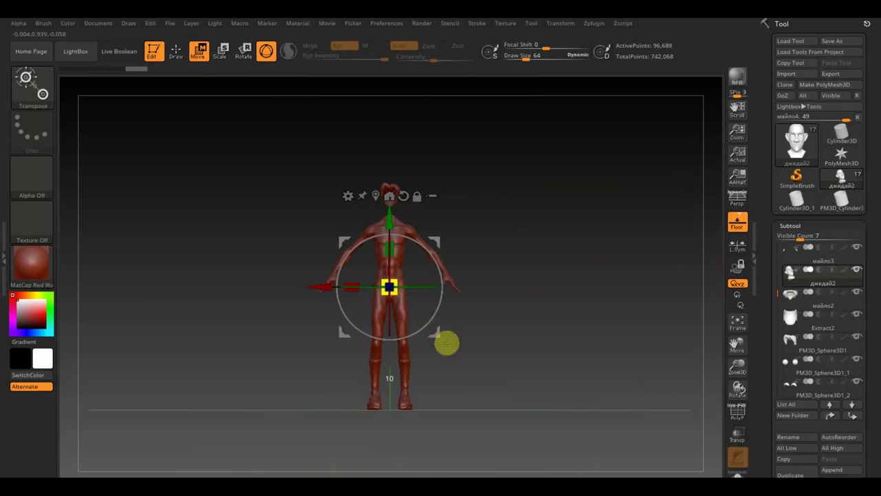
pyautogui.moveTo(470, 352); pyautogui.dragTo(486, 366)
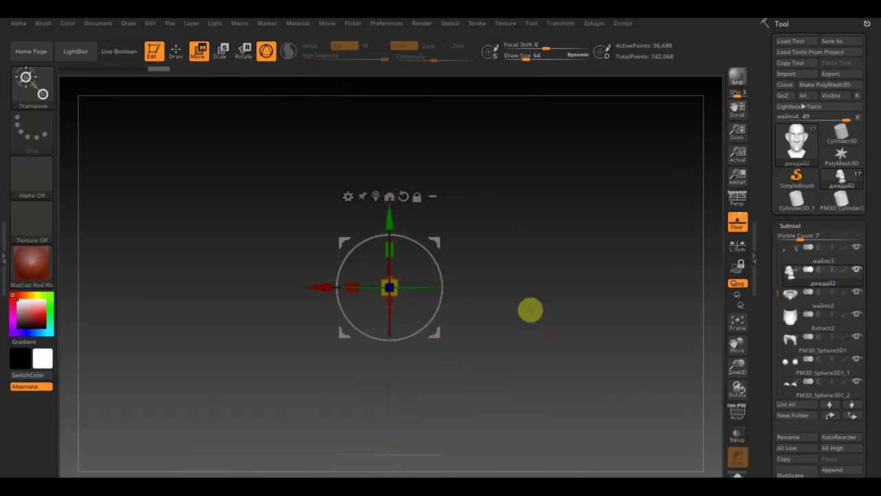
pyautogui.moveTo(522, 298)
pyautogui.keyDown('alt'); pyautogui.mouseDown()
pyautogui.moveTo(528, 314)
pyautogui.moveTo(531, 265)
pyautogui.moveTo(599, 310)
pyautogui.moveTo(537, 323)
pyautogui.mouseUp(); pyautogui.keyUp('alt')
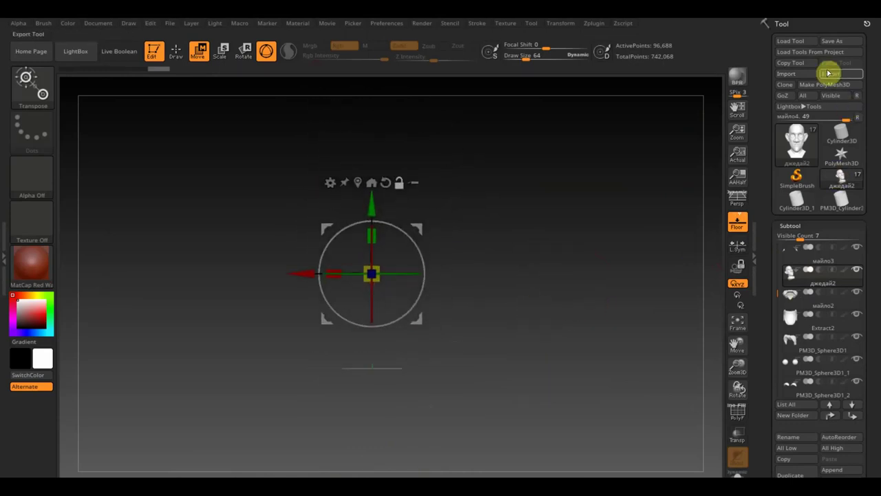
# Step: Import the джедай mesh file in place of джедай2
pyautogui.click(795, 78)
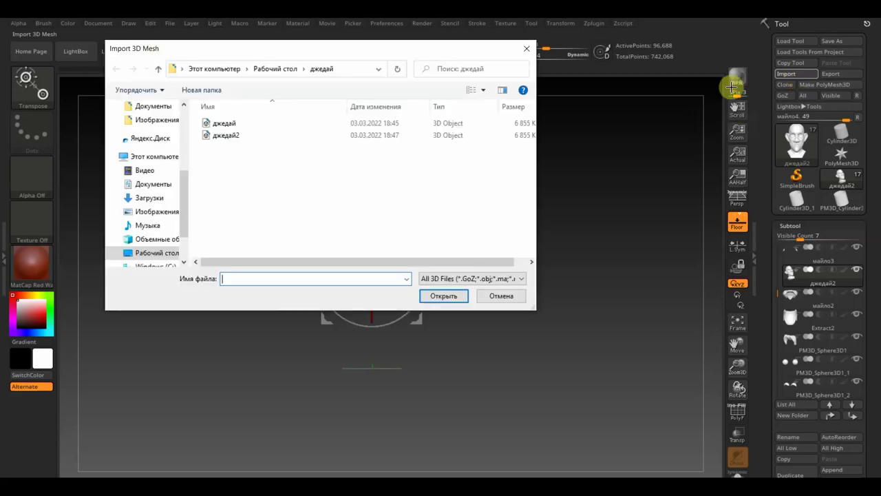
pyautogui.click(229, 128)
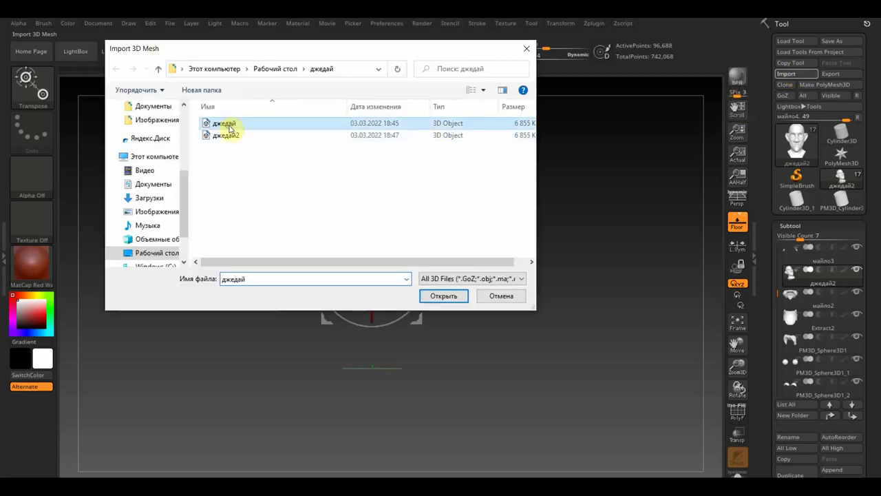
pyautogui.click(444, 295)
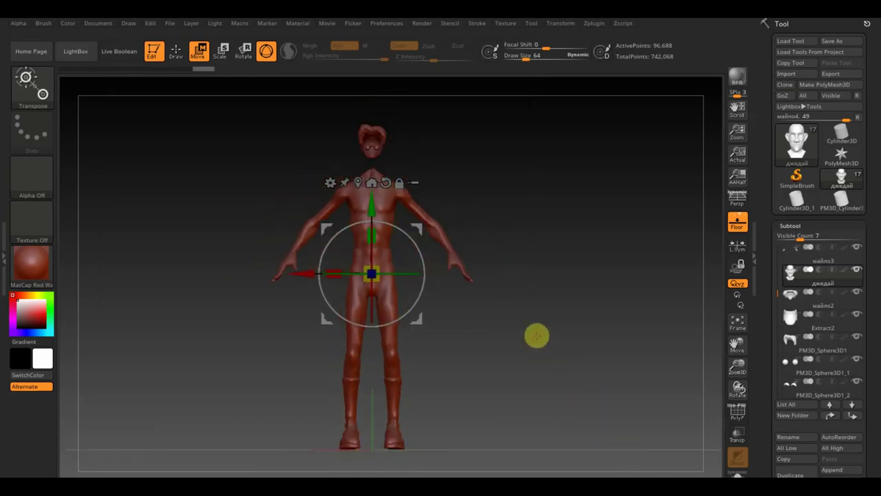
# Step: Scale the imported head up to a visible size in Geometry > Size
pyautogui.moveTo(300, 272)
pyautogui.mouseDown()
pyautogui.moveTo(264, 274)
pyautogui.moveTo(302, 286)
pyautogui.mouseUp()
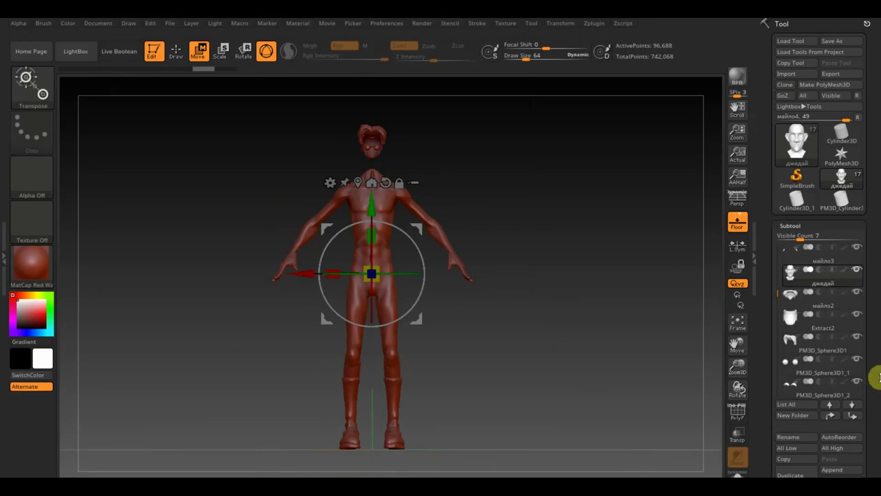
pyautogui.scroll(-5, 874, 375)
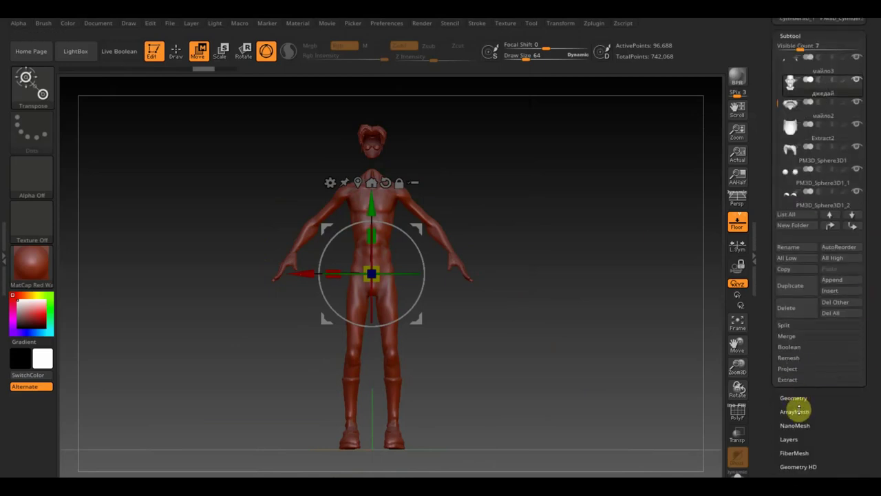
pyautogui.click(796, 397)
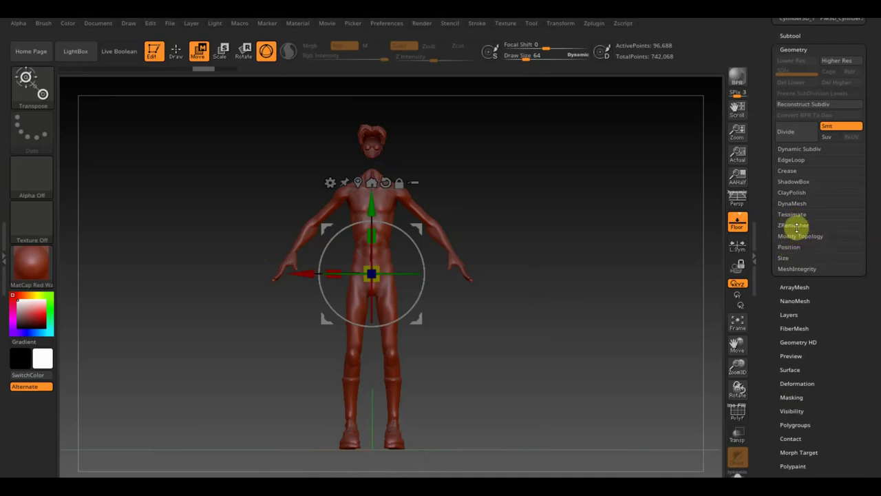
pyautogui.click(786, 257)
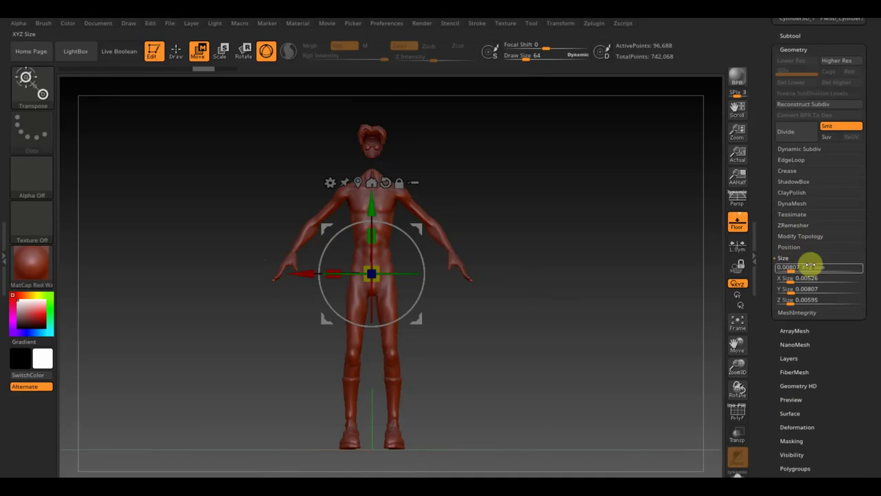
pyautogui.moveTo(795, 270); pyautogui.dragTo(806, 272)
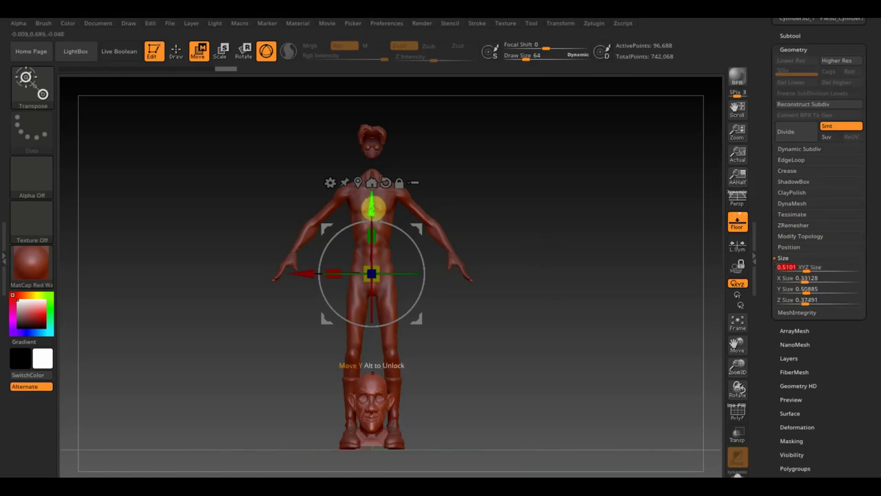
# Step: Lift the head onto the neck and shrink it to XYZ Size 0.41252
pyautogui.moveTo(372, 205); pyautogui.dragTo(377, 332)
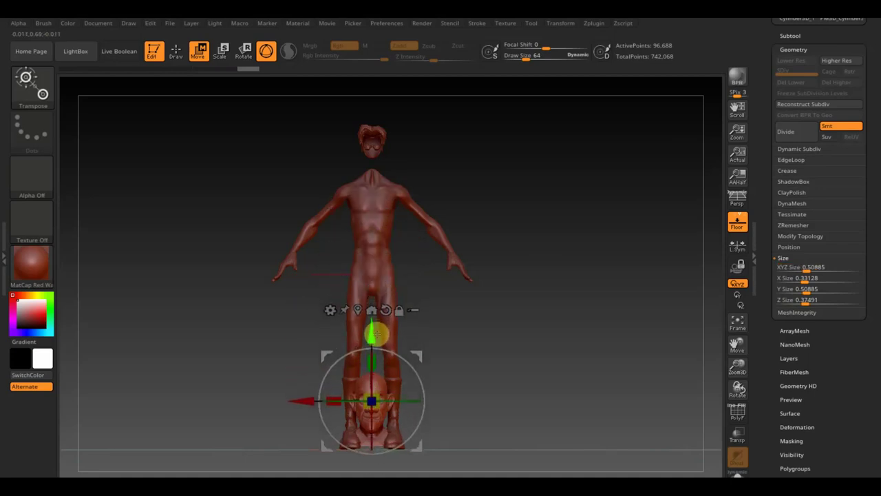
pyautogui.moveTo(371, 333); pyautogui.dragTo(372, 80)
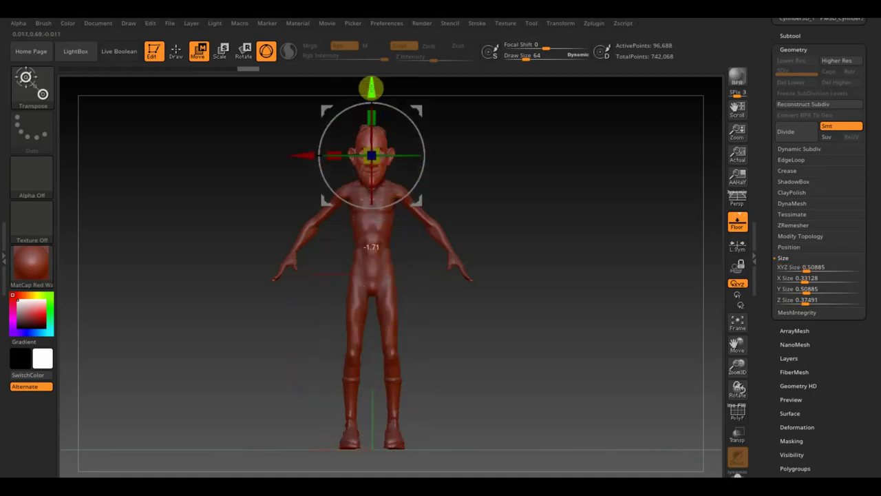
pyautogui.moveTo(448, 131)
pyautogui.mouseDown()
pyautogui.moveTo(492, 216)
pyautogui.moveTo(484, 254)
pyautogui.moveTo(448, 259)
pyautogui.moveTo(496, 282)
pyautogui.moveTo(519, 340)
pyautogui.moveTo(572, 309)
pyautogui.moveTo(582, 314)
pyautogui.mouseUp()
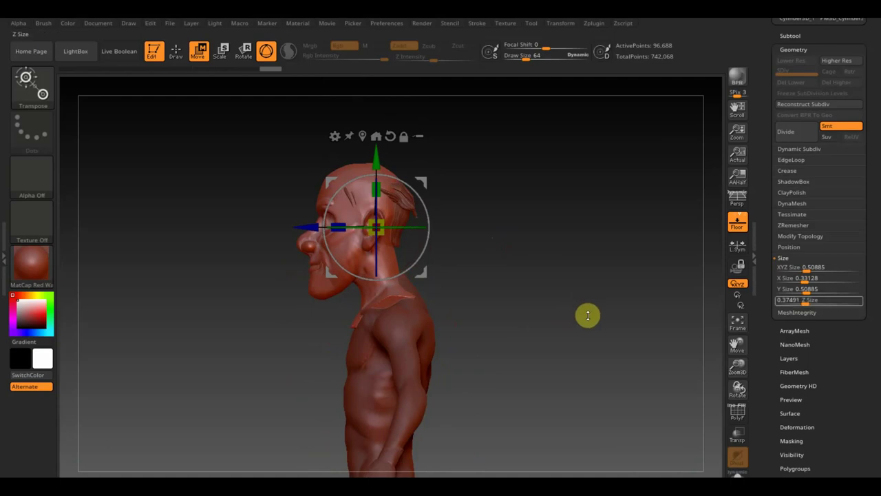
pyautogui.click(807, 268)
pyautogui.moveTo(806, 276); pyautogui.dragTo(804, 267)
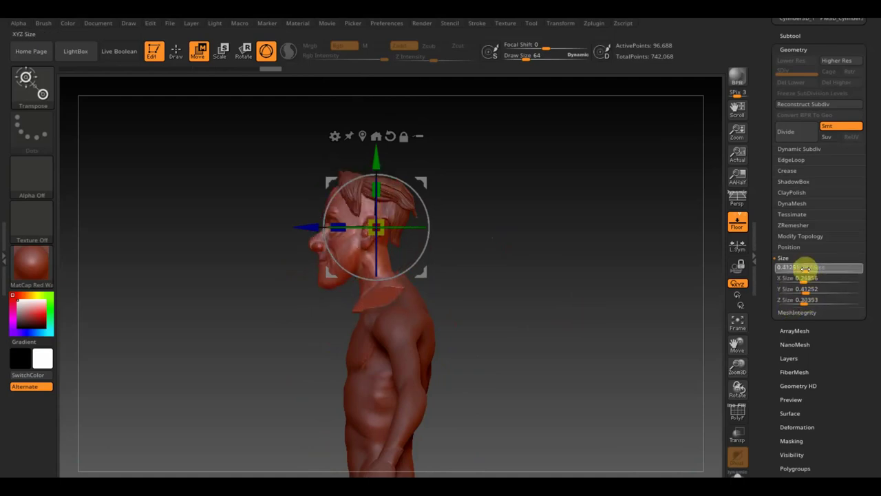
pyautogui.moveTo(329, 227); pyautogui.dragTo(313, 224)
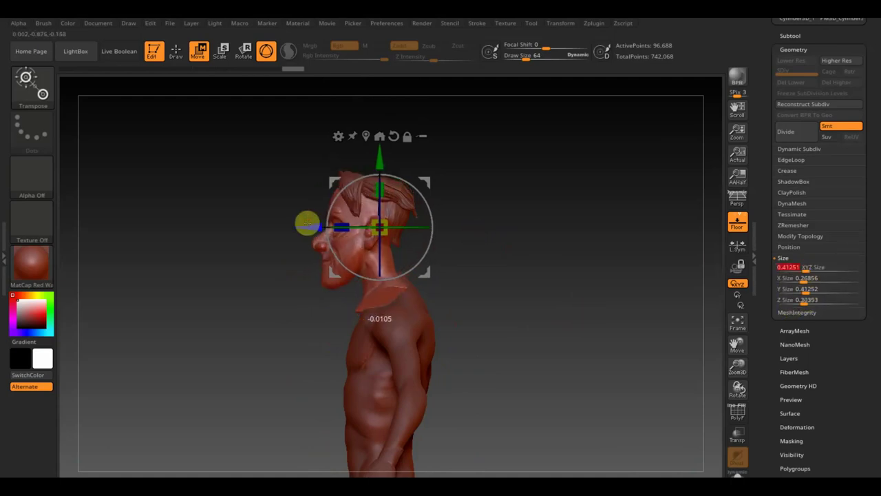
pyautogui.moveTo(503, 308)
pyautogui.mouseDown()
pyautogui.moveTo(578, 308)
pyautogui.moveTo(566, 301)
pyautogui.mouseUp()
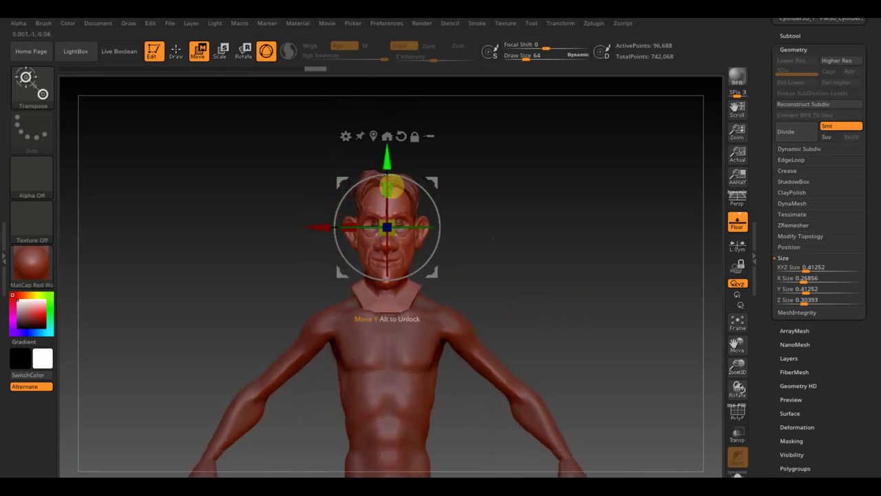
pyautogui.moveTo(387, 159); pyautogui.dragTo(387, 159)
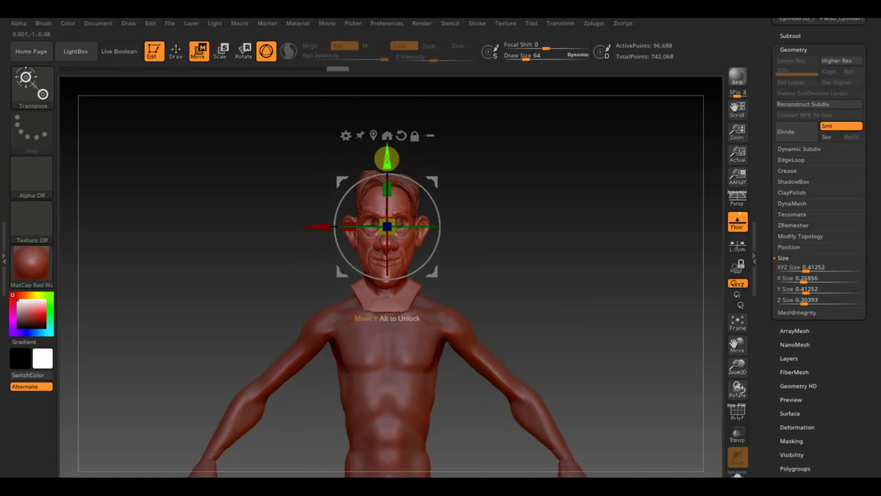
pyautogui.click(177, 50)
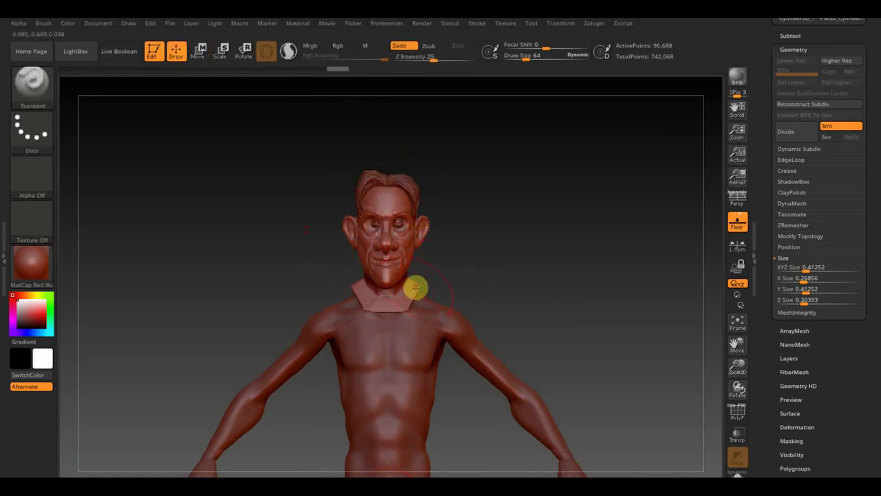
# Step: Shape the neck and trapezius with a topology-aware Move brush
pyautogui.click(47, 91)
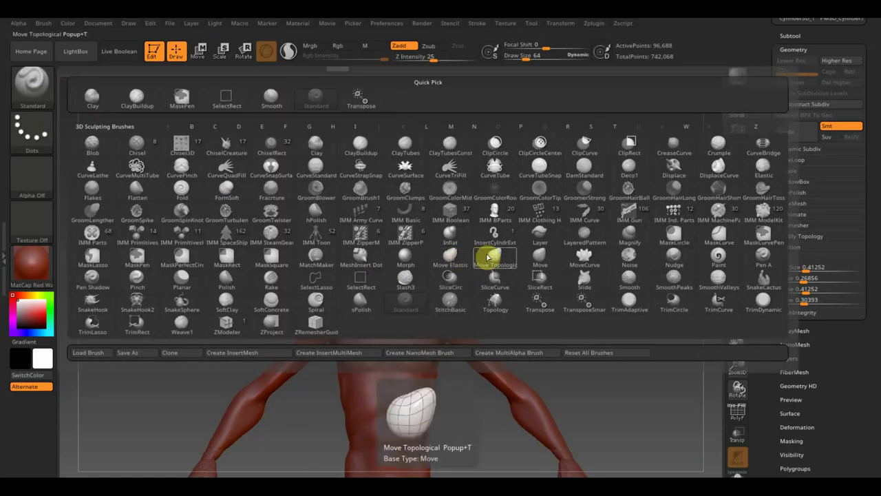
pyautogui.click(492, 258)
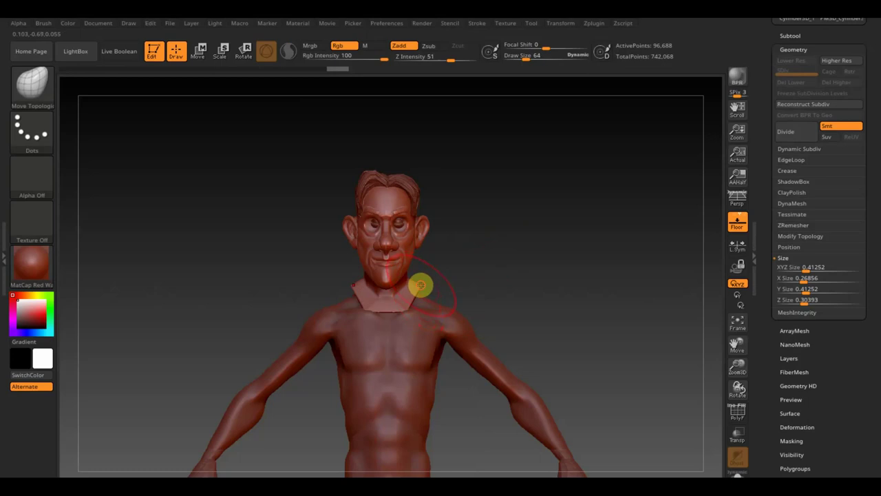
pyautogui.moveTo(436, 335); pyautogui.dragTo(423, 316)
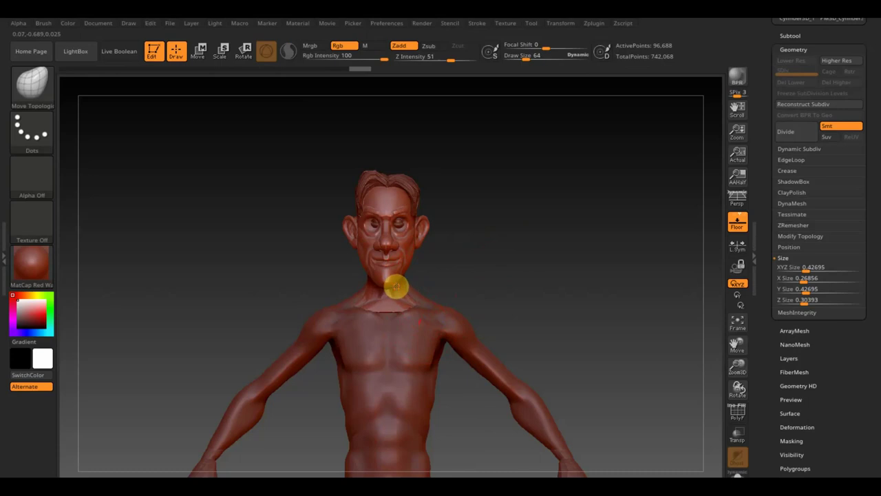
pyautogui.moveTo(461, 276)
pyautogui.mouseDown()
pyautogui.moveTo(407, 285)
pyautogui.moveTo(435, 278)
pyautogui.mouseUp()
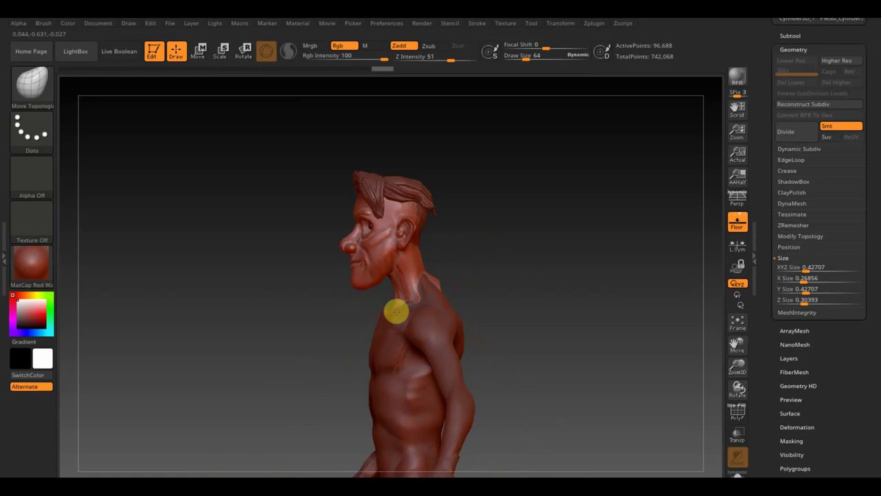
pyautogui.moveTo(396, 311); pyautogui.dragTo(428, 295)
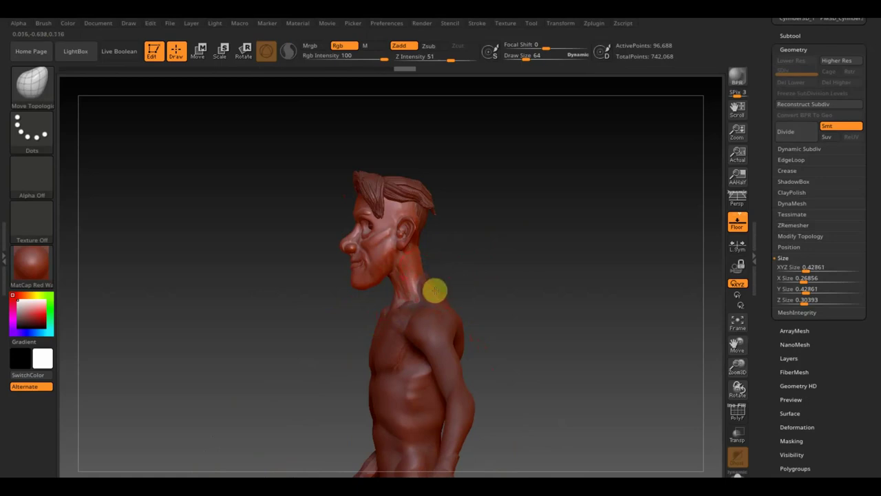
pyautogui.moveTo(436, 291)
pyautogui.mouseDown()
pyautogui.moveTo(461, 307)
pyautogui.moveTo(447, 307)
pyautogui.moveTo(546, 275)
pyautogui.moveTo(564, 280)
pyautogui.moveTo(561, 295)
pyautogui.moveTo(497, 216)
pyautogui.moveTo(468, 318)
pyautogui.mouseUp()
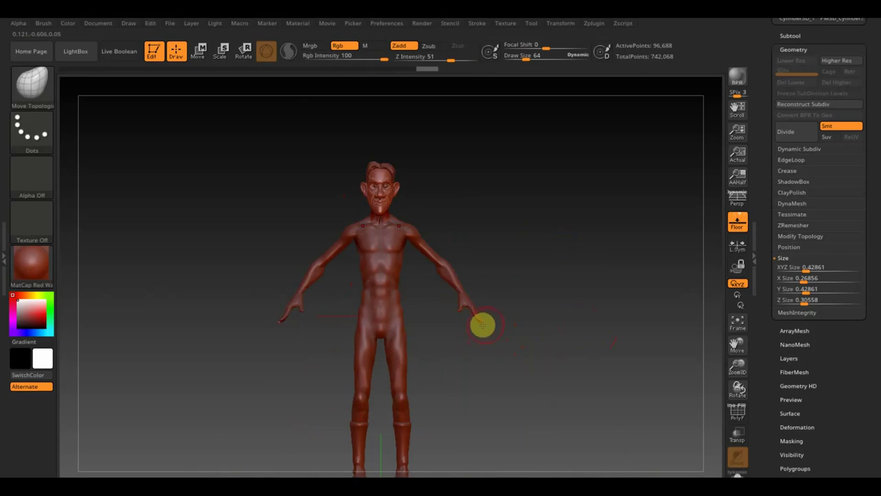
pyautogui.moveTo(490, 366)
pyautogui.mouseDown()
pyautogui.moveTo(520, 410)
pyautogui.moveTo(511, 393)
pyautogui.mouseUp()
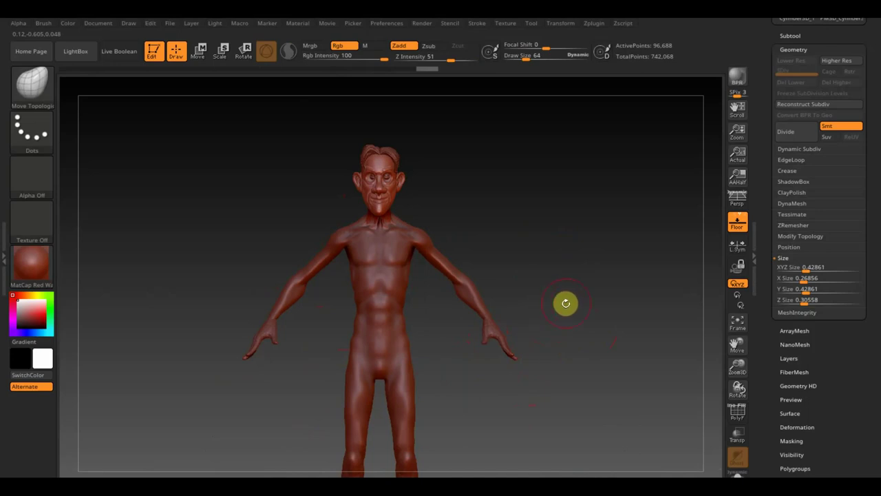
# Step: Set the head's XYZ Size to 0.41251 and zoom in on the face
pyautogui.click(809, 266)
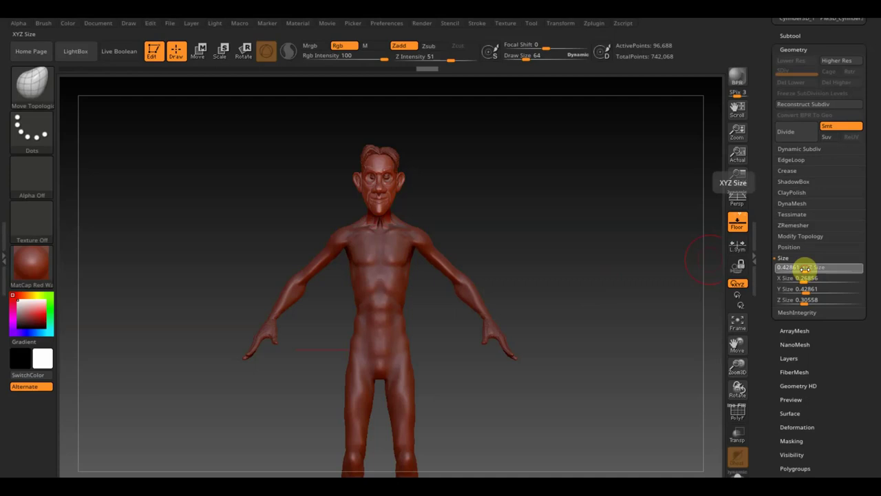
pyautogui.press('Return')
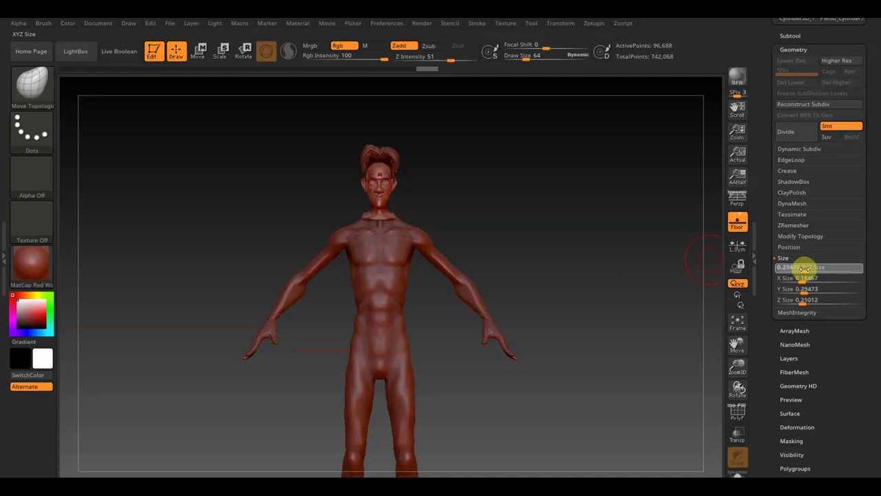
pyautogui.hotkey('ctrl', 'z')
pyautogui.hotkey('ctrl', 'z')
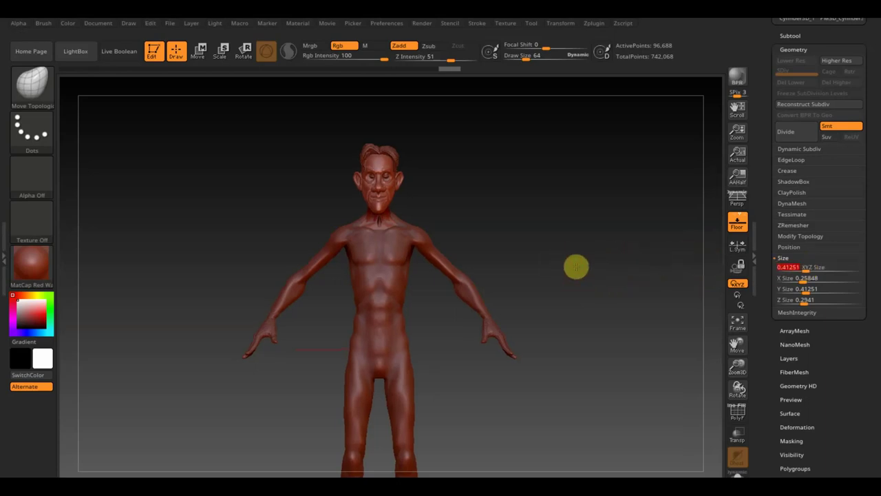
pyautogui.keyDown('alt'); pyautogui.moveTo(574, 264); pyautogui.dragTo(594, 328); pyautogui.keyUp('alt')
pyautogui.moveTo(578, 218)
pyautogui.keyDown('alt'); pyautogui.mouseDown()
pyautogui.moveTo(579, 250)
pyautogui.moveTo(566, 273)
pyautogui.moveTo(523, 262)
pyautogui.moveTo(525, 289)
pyautogui.mouseUp(); pyautogui.keyUp('alt')
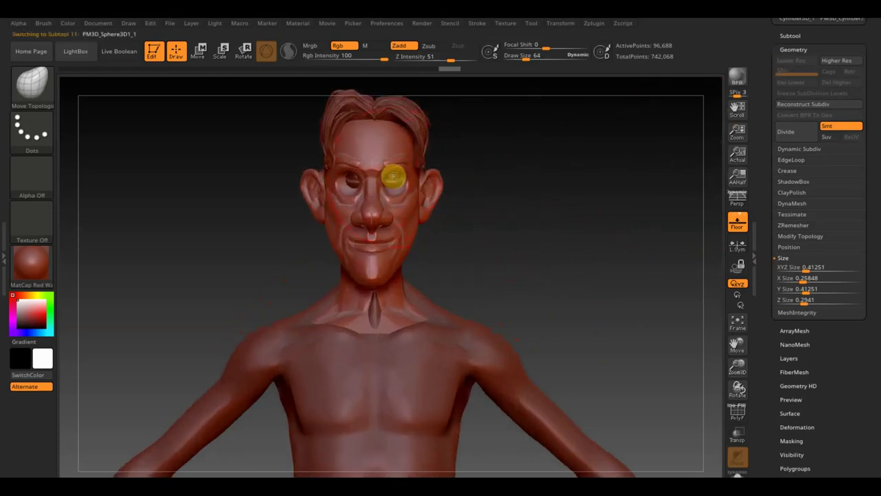
# Step: Select the head with the Move gizmo and trial Mirror And Weld, then undo it
pyautogui.click(199, 50)
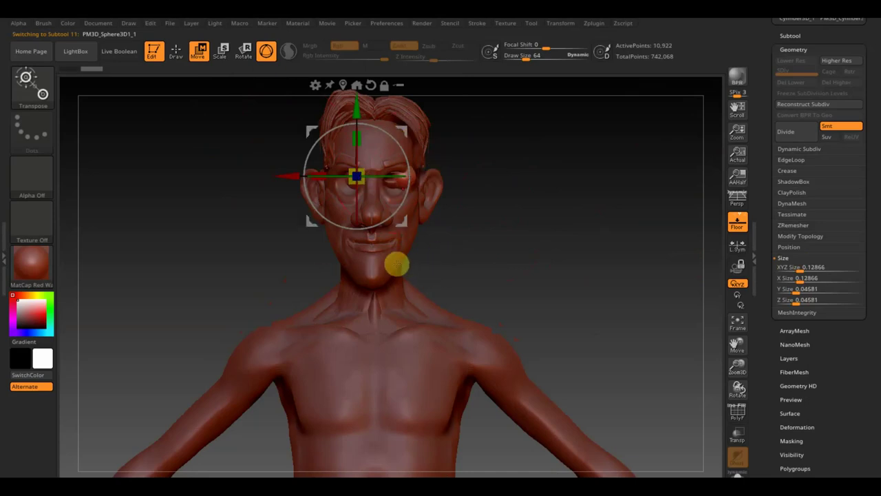
pyautogui.keyDown('alt'); pyautogui.click(380, 268); pyautogui.keyUp('alt')
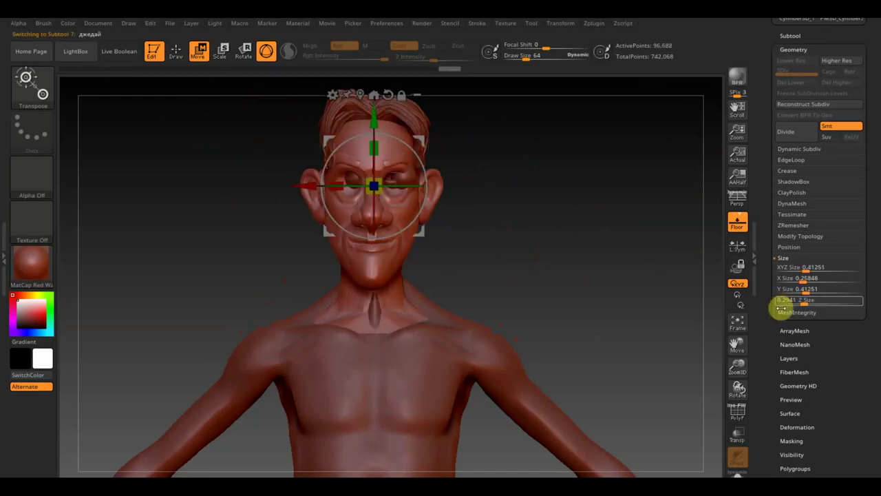
pyautogui.press('Return')
pyautogui.click(812, 237)
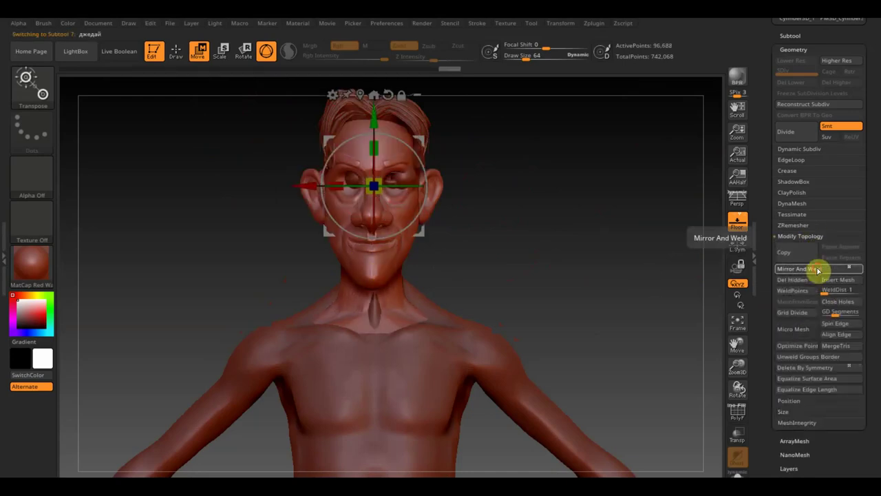
pyautogui.click(815, 269)
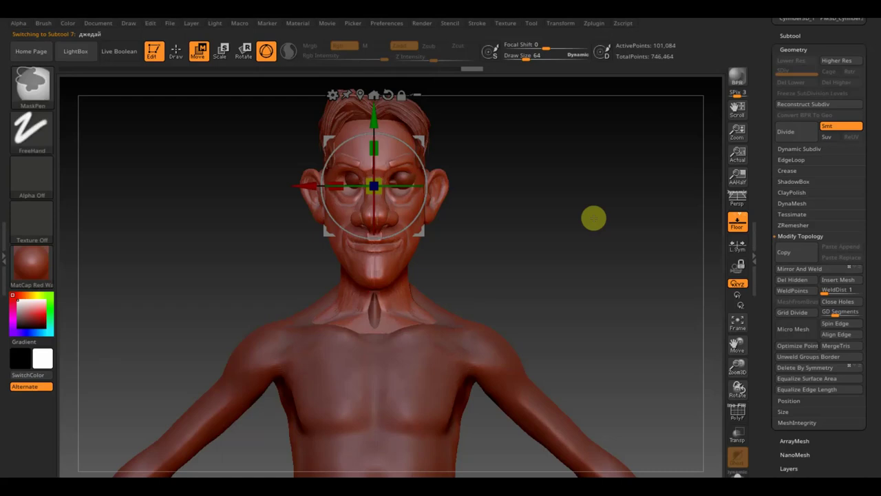
pyautogui.hotkey('ctrl', 'z')
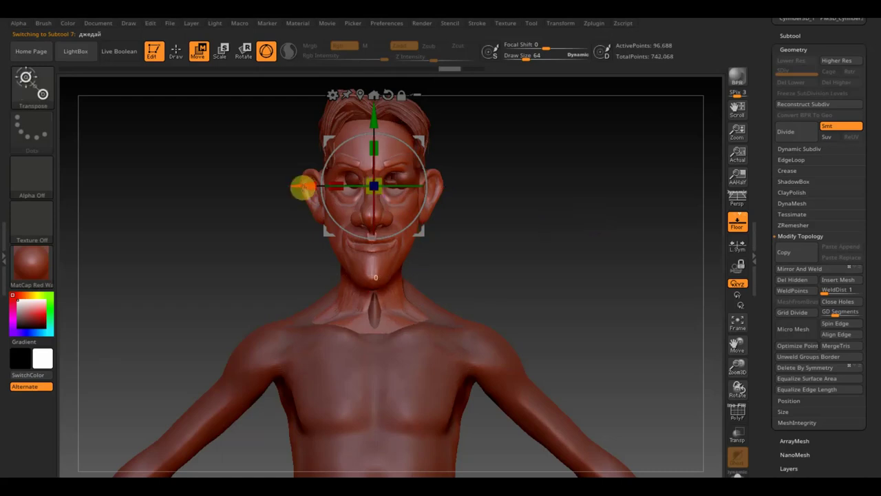
# Step: Nudge the head along X to centre it and apply Mirror And Weld
pyautogui.moveTo(302, 186); pyautogui.dragTo(310, 187)
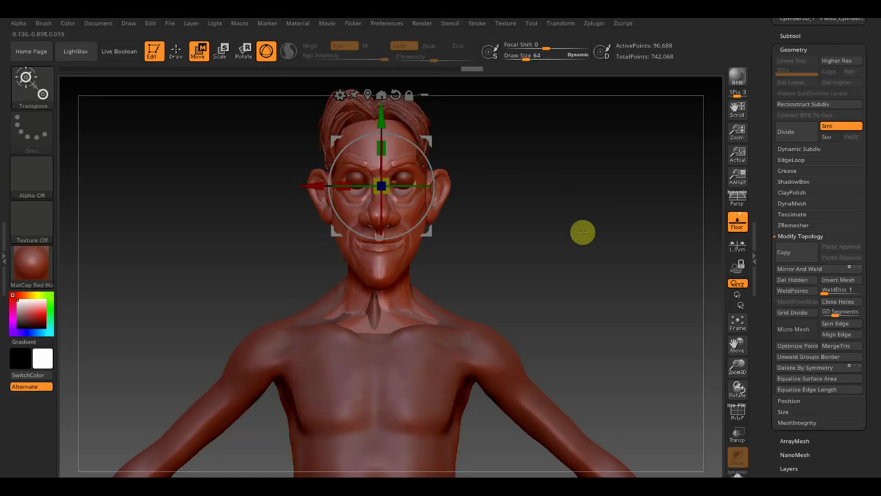
pyautogui.click(818, 270)
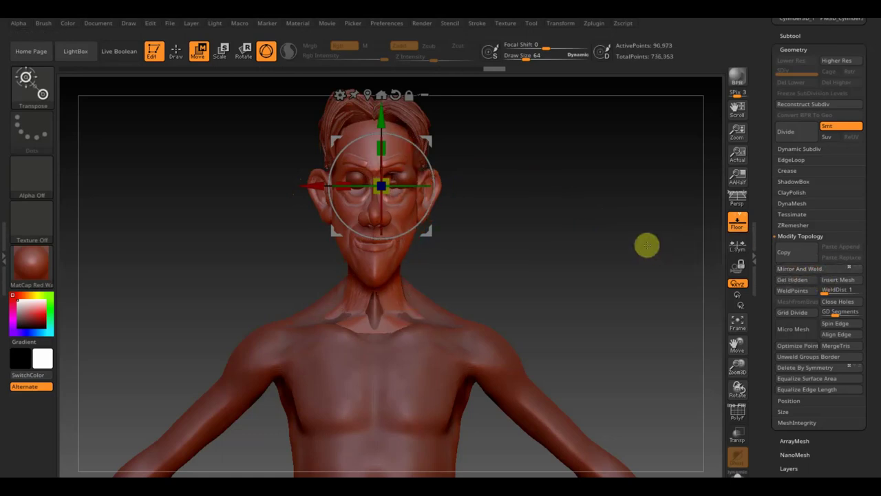
pyautogui.hotkey('ctrl', 'z')
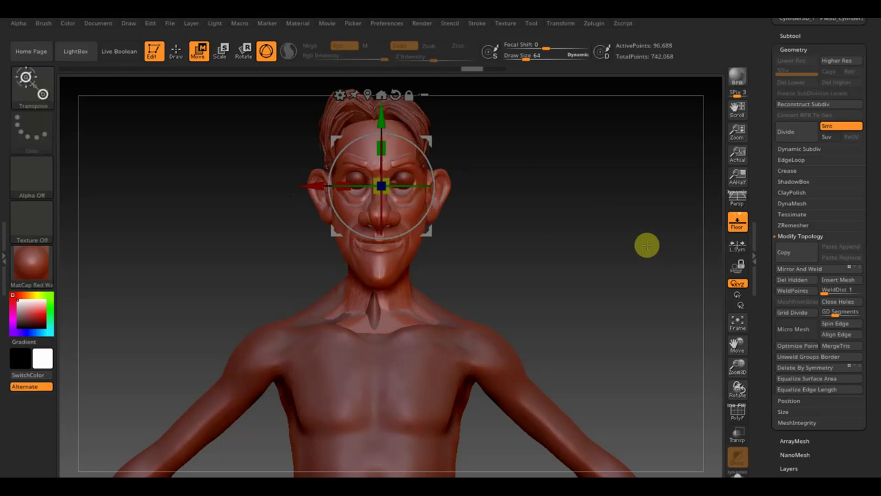
pyautogui.moveTo(311, 182); pyautogui.dragTo(309, 181)
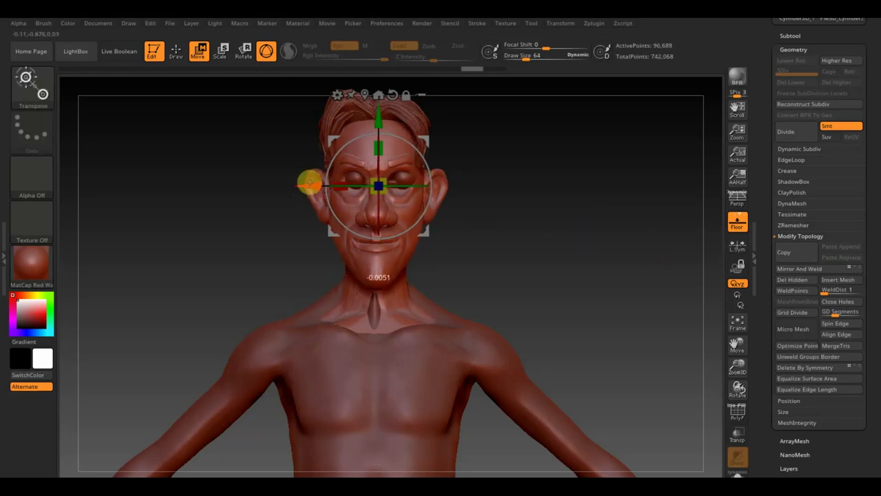
pyautogui.click(800, 268)
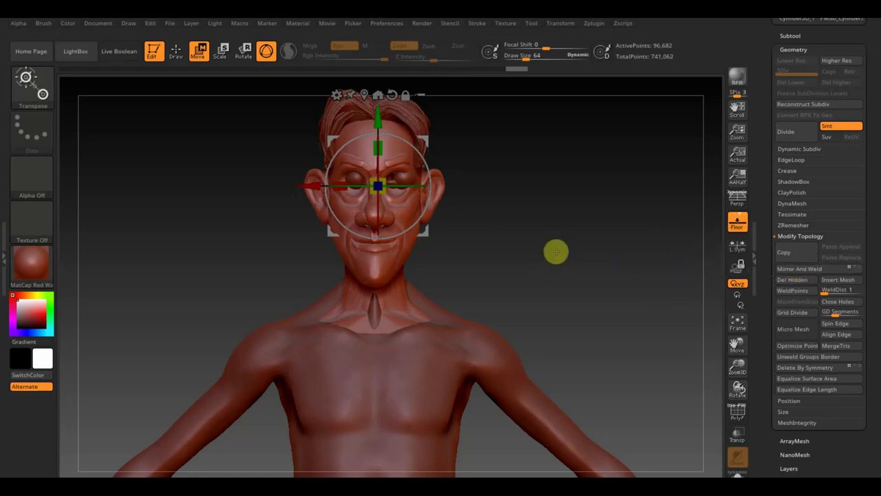
pyautogui.keyDown('alt'); pyautogui.moveTo(516, 241); pyautogui.dragTo(524, 265); pyautogui.keyUp('alt')
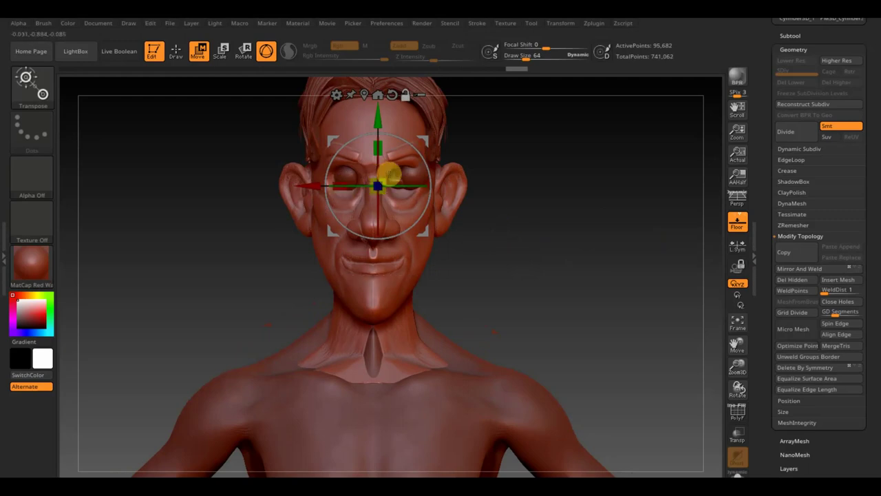
# Step: Move both eye pieces slightly down and left into their sockets
pyautogui.keyDown('ctrl'); pyautogui.keyDown('alt'); pyautogui.keyDown('shift'); pyautogui.click(415, 172); pyautogui.keyUp('shift'); pyautogui.keyUp('alt'); pyautogui.keyUp('ctrl')
pyautogui.keyDown('alt'); pyautogui.click(414, 172); pyautogui.keyUp('alt')
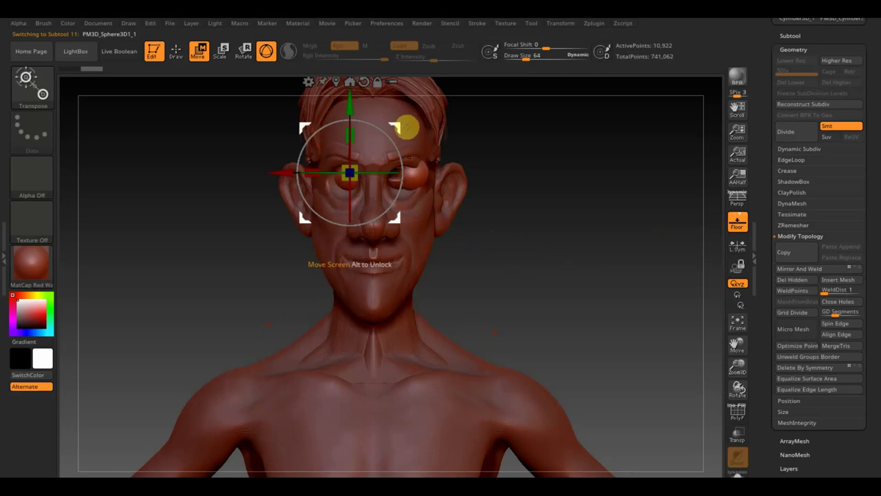
pyautogui.moveTo(399, 124); pyautogui.dragTo(394, 132)
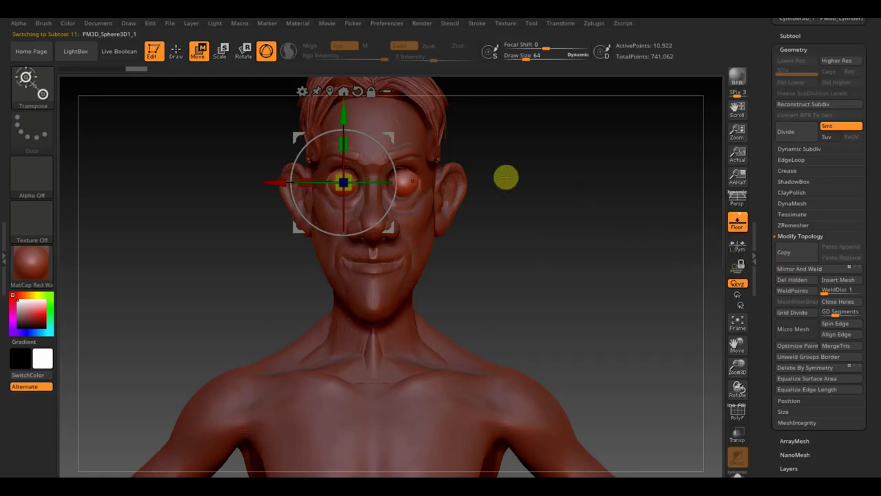
pyautogui.click(790, 35)
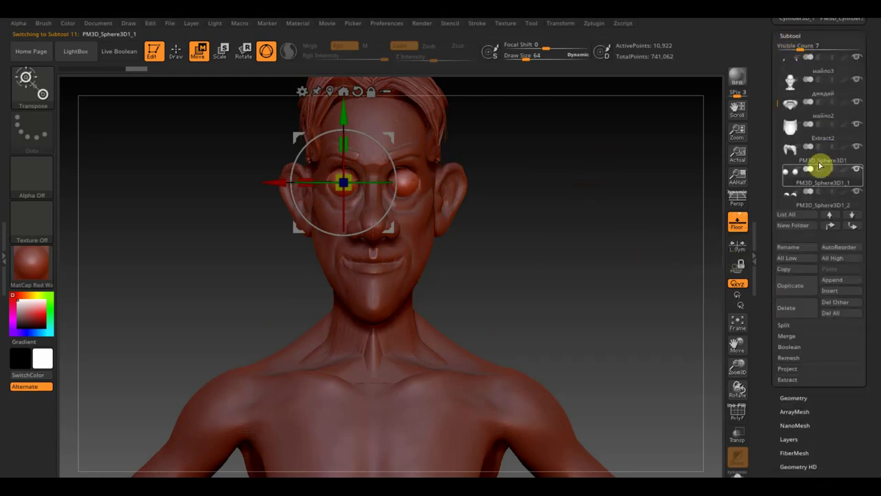
pyautogui.click(791, 197)
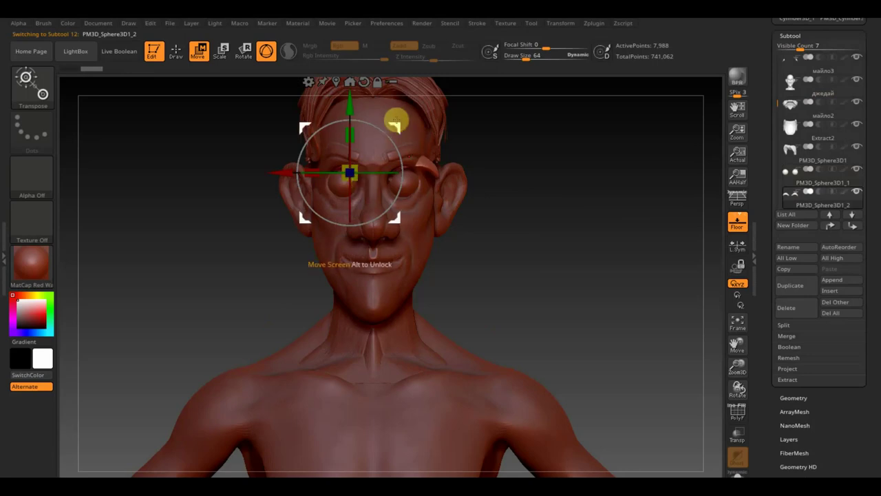
pyautogui.moveTo(393, 122); pyautogui.dragTo(392, 135)
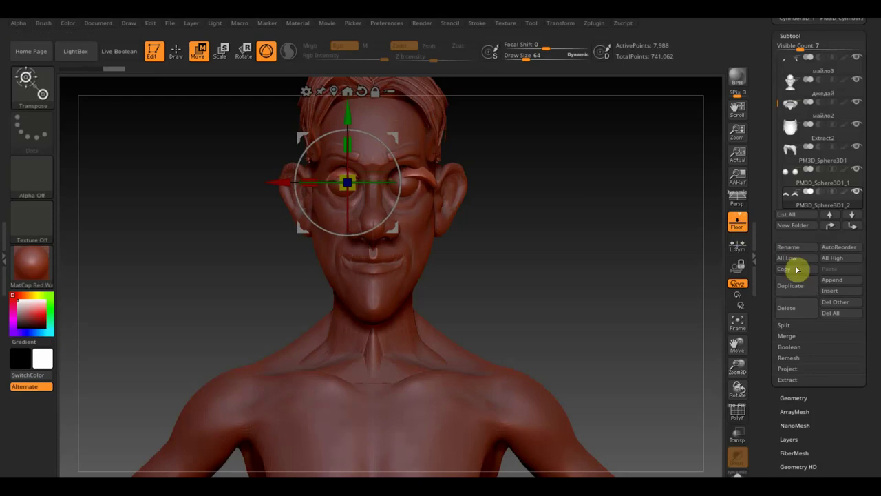
# Step: Mirror And Weld the second eye, then raise it and push it back in depth
pyautogui.click(794, 397)
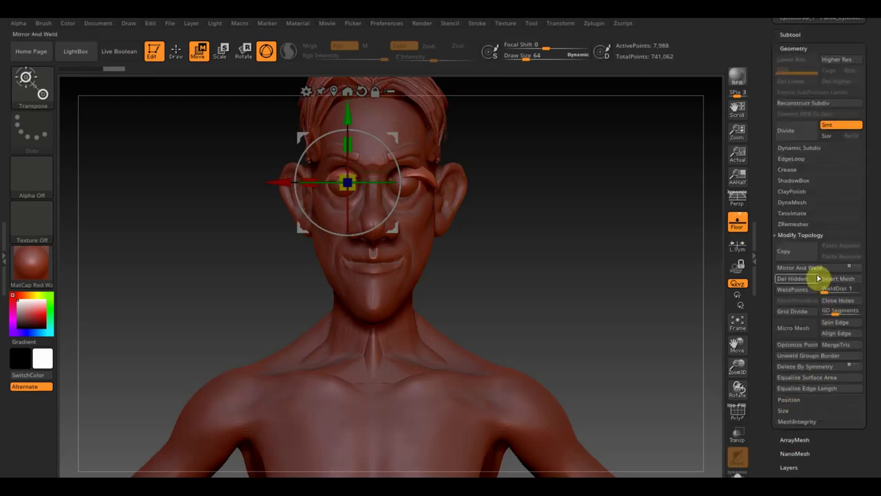
pyautogui.click(817, 270)
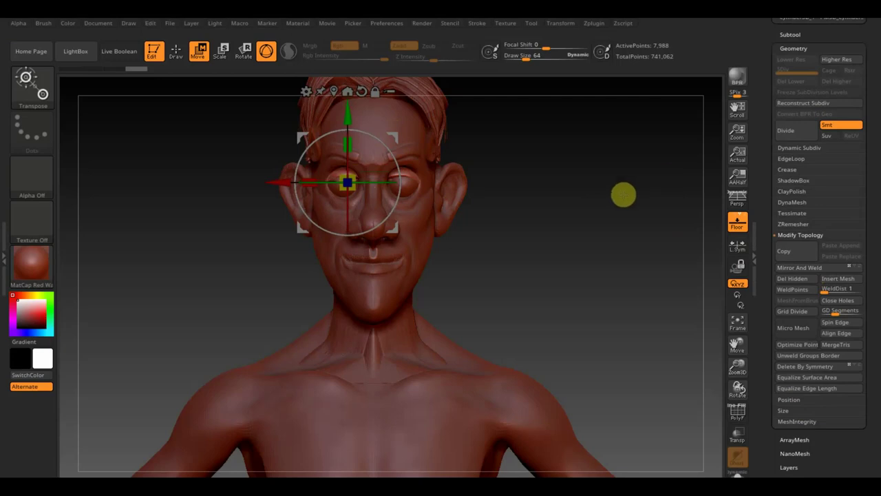
pyautogui.moveTo(348, 118); pyautogui.dragTo(347, 115)
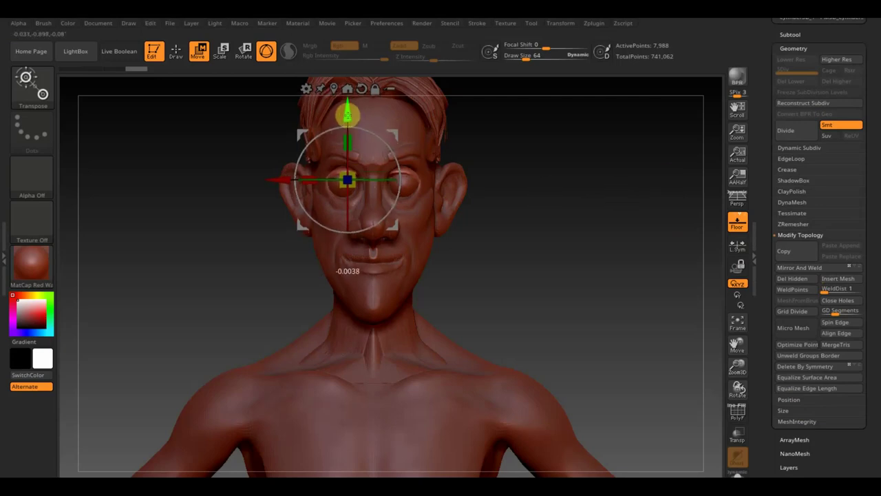
pyautogui.moveTo(525, 200); pyautogui.dragTo(482, 197)
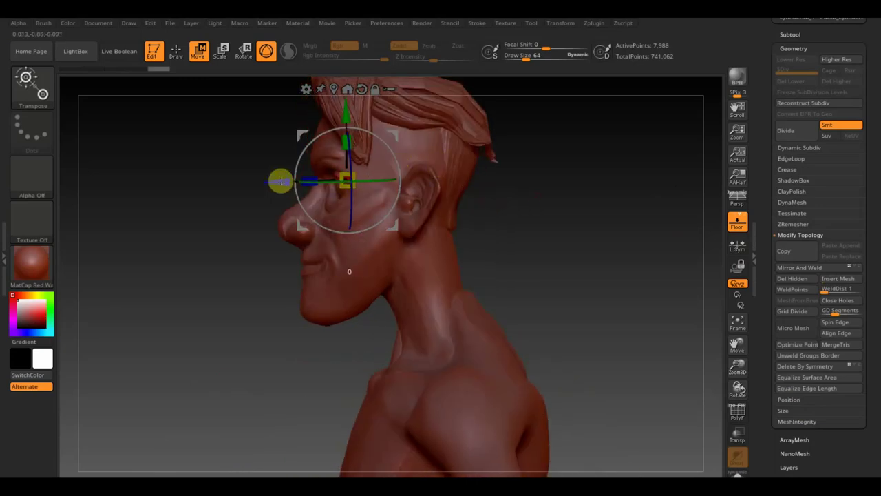
pyautogui.moveTo(286, 181); pyautogui.dragTo(281, 181)
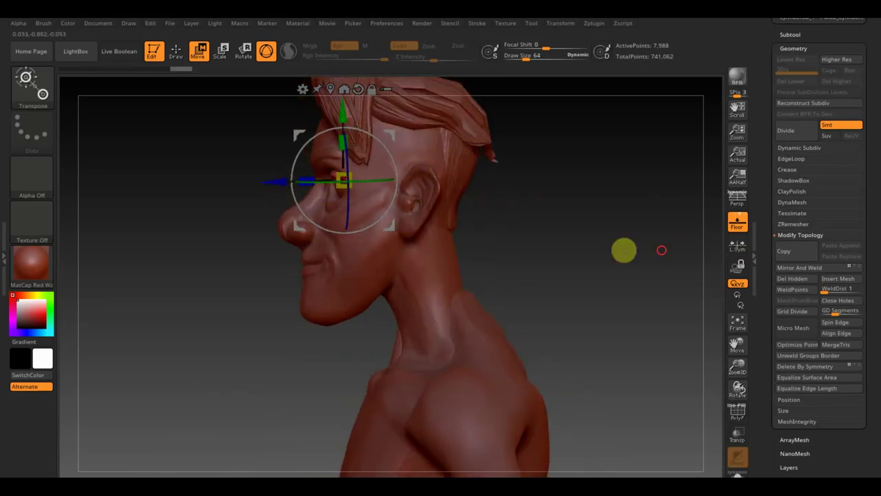
pyautogui.moveTo(624, 249)
pyautogui.mouseDown()
pyautogui.moveTo(708, 246)
pyautogui.moveTo(665, 271)
pyautogui.moveTo(656, 340)
pyautogui.moveTo(597, 262)
pyautogui.moveTo(599, 300)
pyautogui.mouseUp()
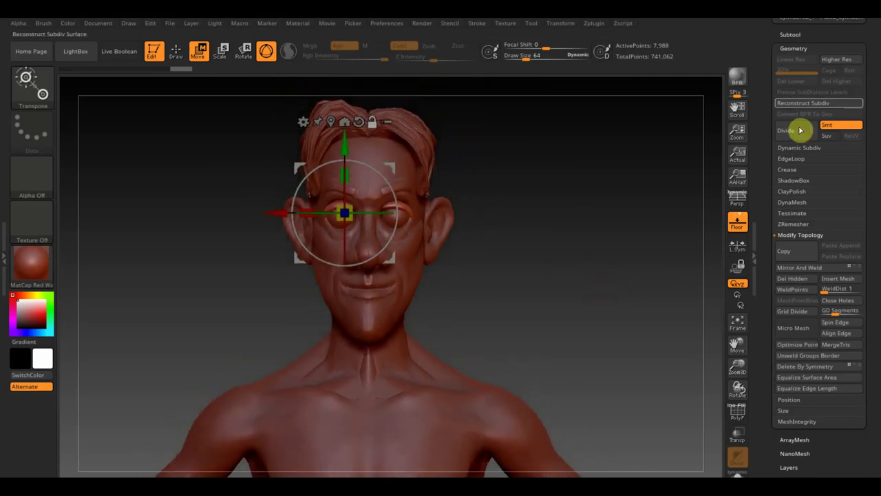
# Step: Select the PM3D_Sphere3D1_3 eyelid subtool and nudge it down and right toward the eye
pyautogui.click(790, 33)
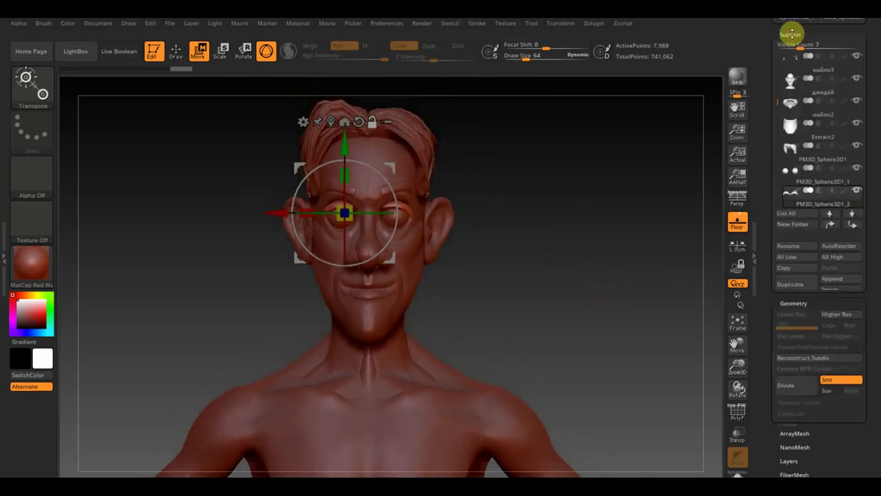
pyautogui.click(851, 215)
pyautogui.moveTo(805, 195)
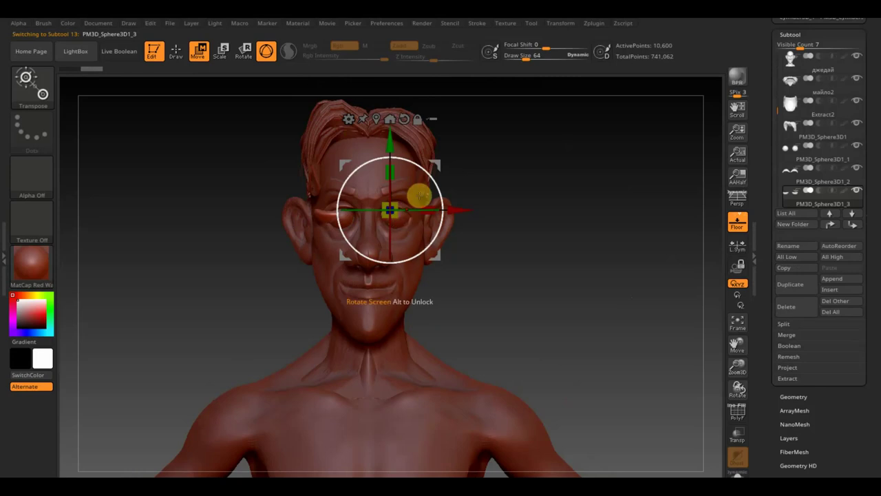
pyautogui.moveTo(437, 167); pyautogui.dragTo(442, 180)
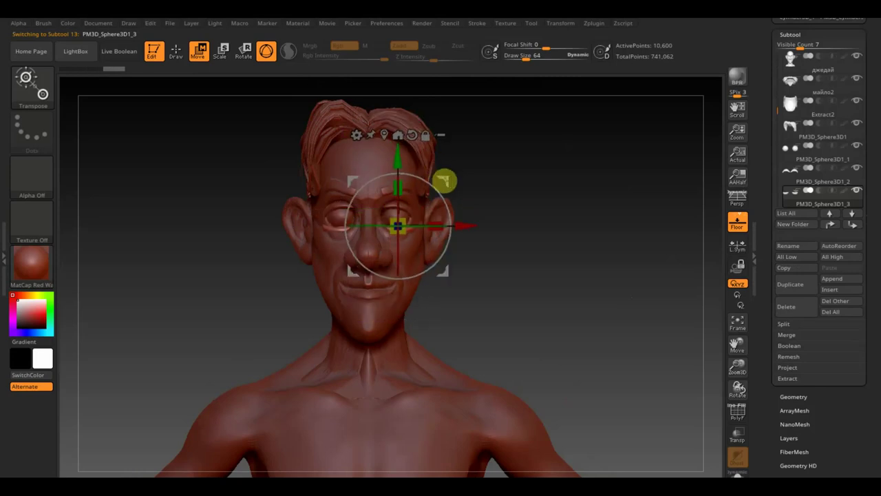
pyautogui.moveTo(508, 187); pyautogui.dragTo(552, 200)
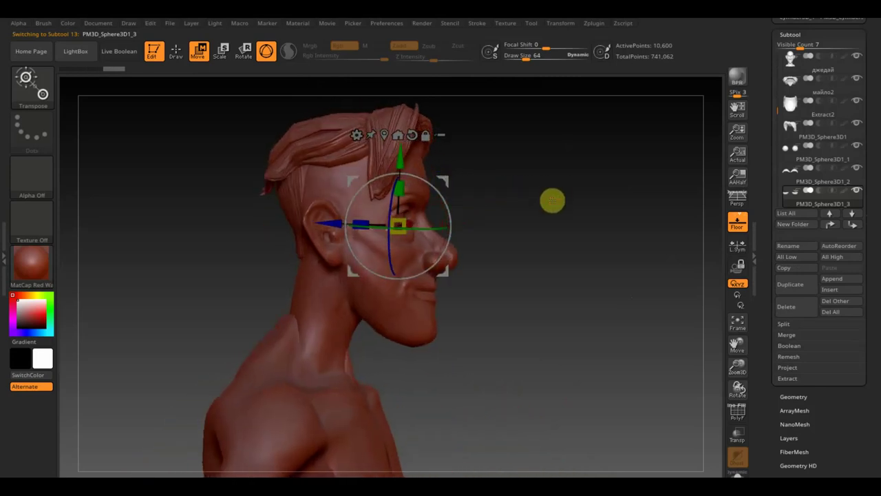
pyautogui.moveTo(334, 219); pyautogui.dragTo(336, 221)
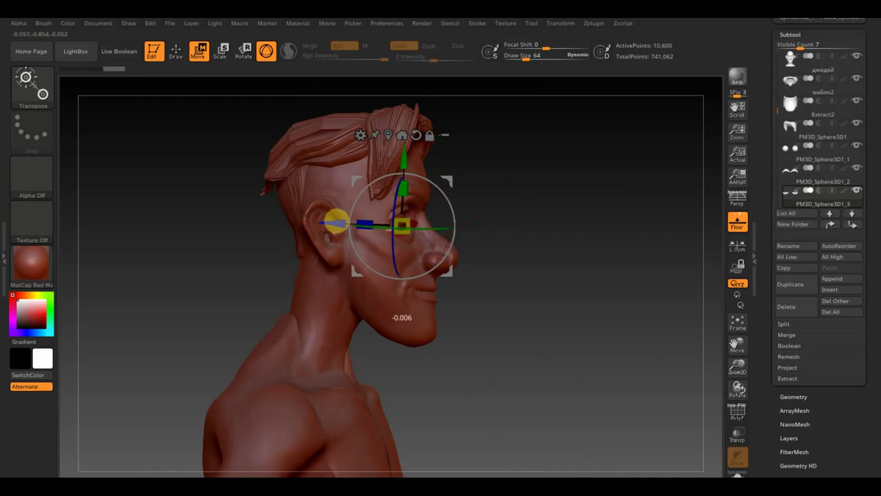
# Step: Rotate the eyelid piece into place over the eye, check it in front view, and expand Geometry
pyautogui.keyDown('alt'); pyautogui.moveTo(594, 255); pyautogui.dragTo(613, 354); pyautogui.keyUp('alt')
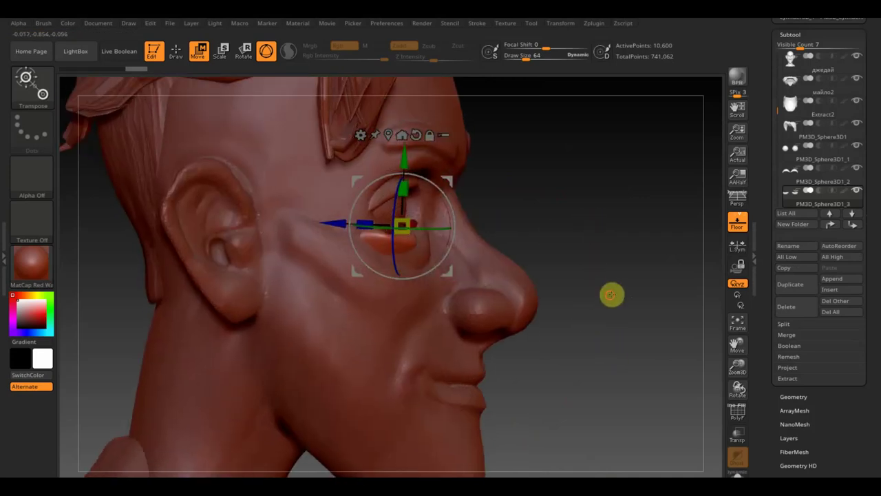
pyautogui.moveTo(611, 294)
pyautogui.mouseDown()
pyautogui.moveTo(578, 299)
pyautogui.moveTo(598, 332)
pyautogui.mouseUp()
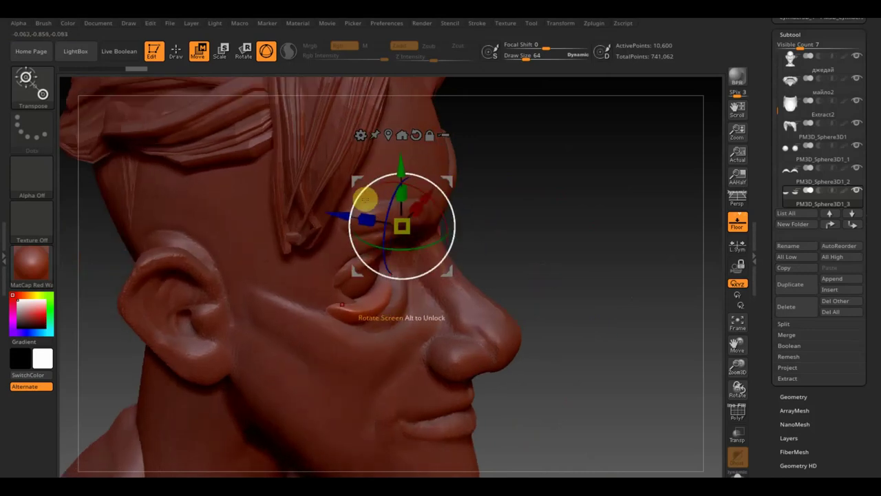
pyautogui.moveTo(365, 199)
pyautogui.mouseDown()
pyautogui.moveTo(372, 179)
pyautogui.moveTo(360, 174)
pyautogui.mouseUp()
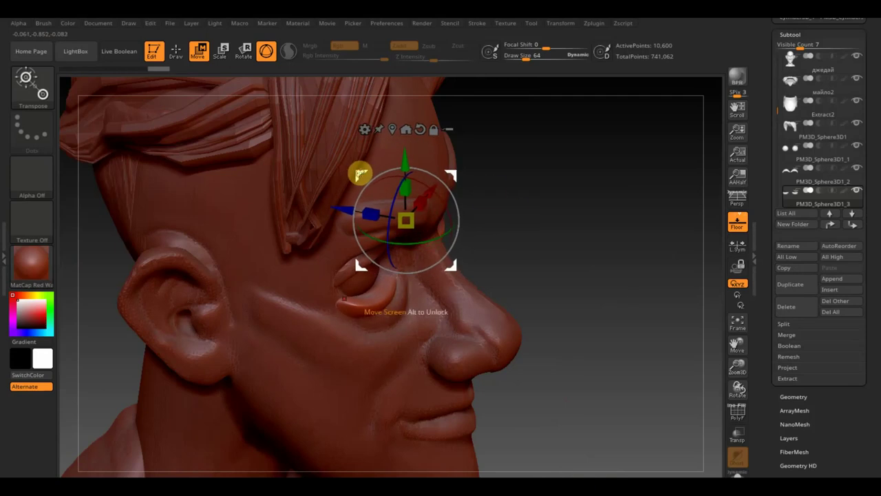
pyautogui.moveTo(517, 204); pyautogui.dragTo(474, 183)
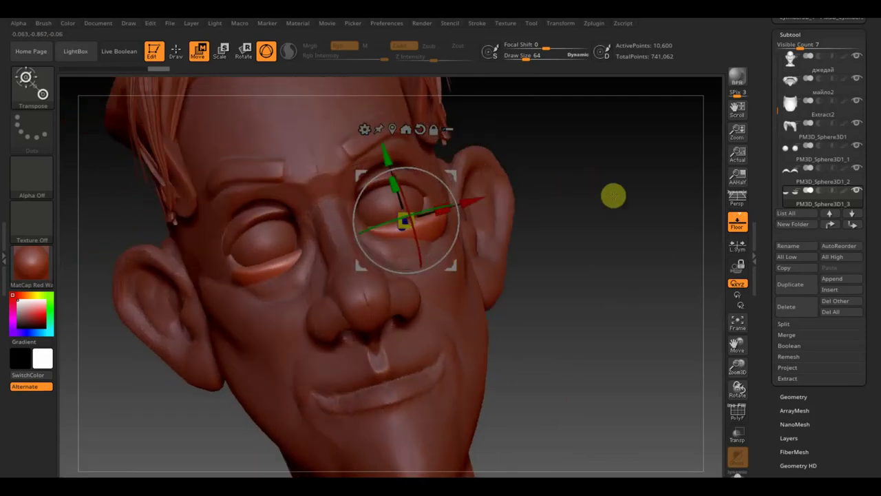
pyautogui.keyDown('shift'); pyautogui.moveTo(613, 195); pyautogui.dragTo(620, 212); pyautogui.keyUp('shift')
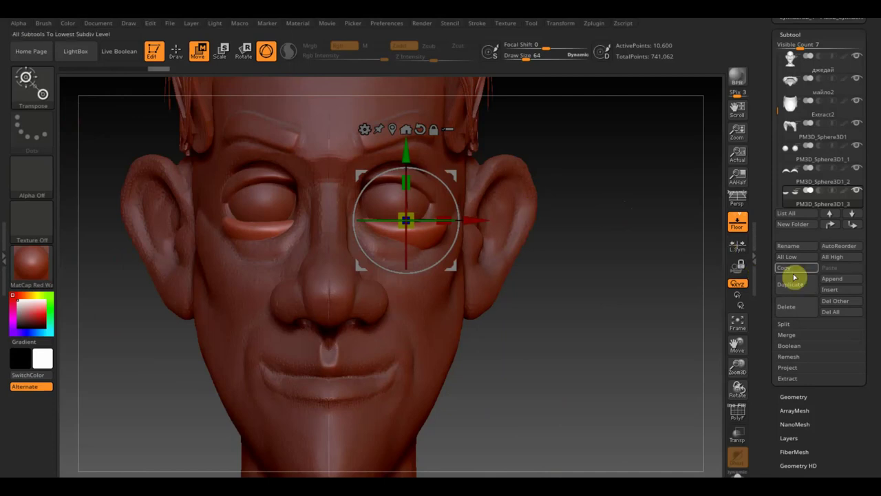
pyautogui.click(803, 398)
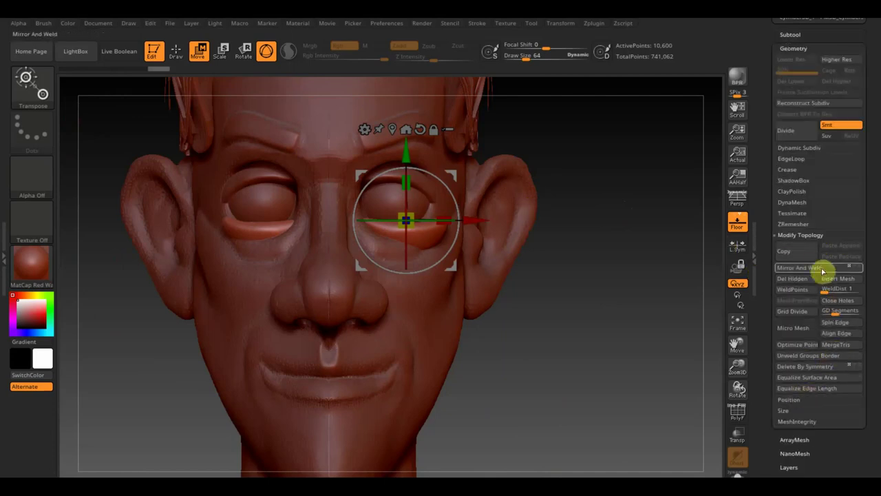
# Step: With Move Topological at Draw Size 16, pull the lower lid edge around the eyeball
pyautogui.click(181, 52)
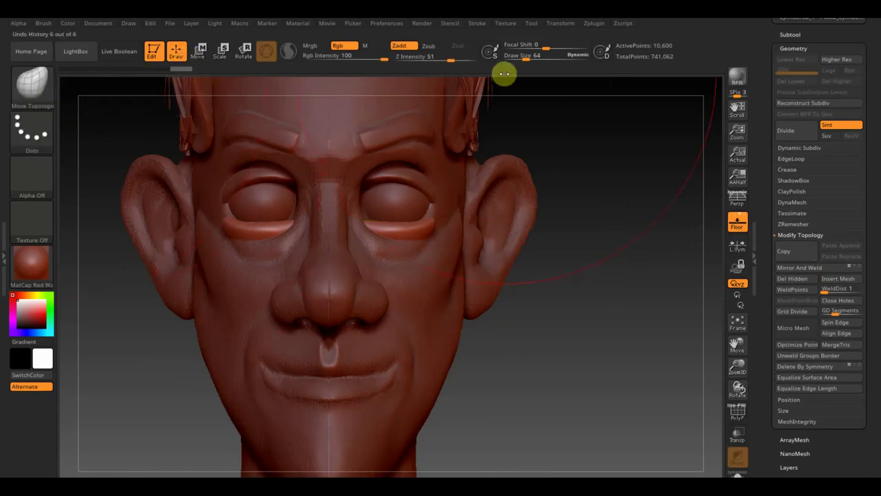
pyautogui.moveTo(525, 59); pyautogui.dragTo(515, 59)
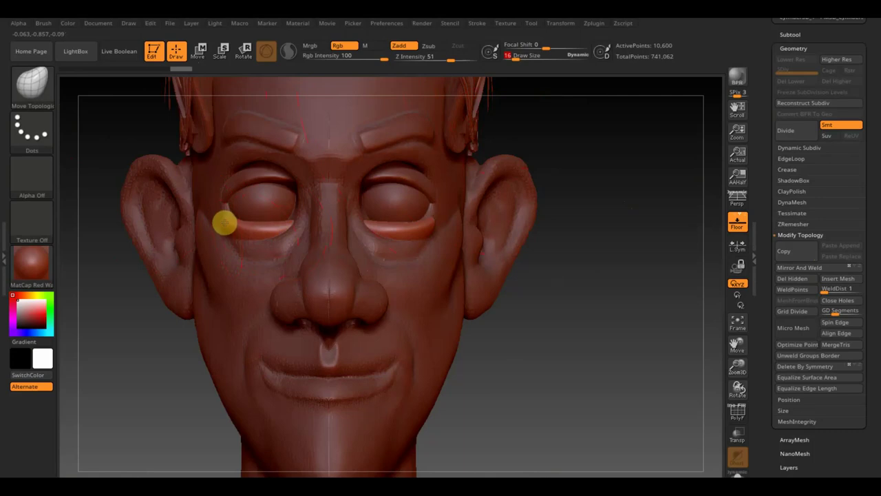
pyautogui.moveTo(143, 337); pyautogui.dragTo(194, 352)
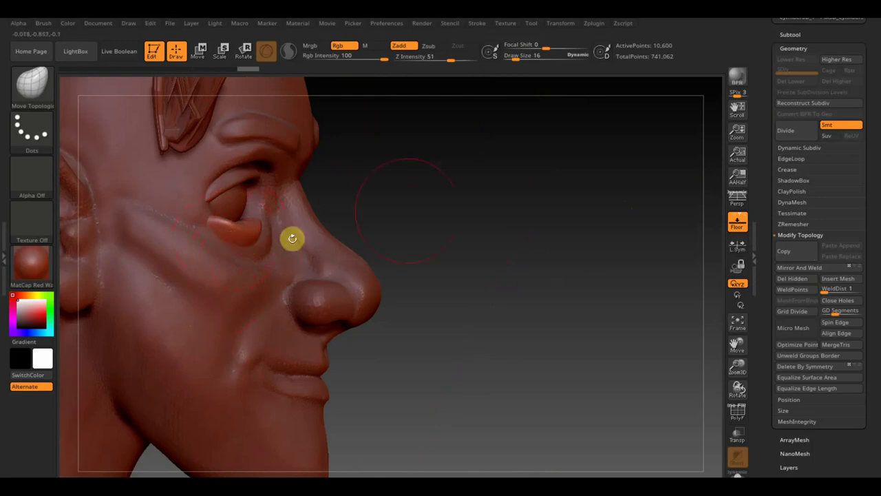
pyautogui.moveTo(420, 203); pyautogui.dragTo(405, 261)
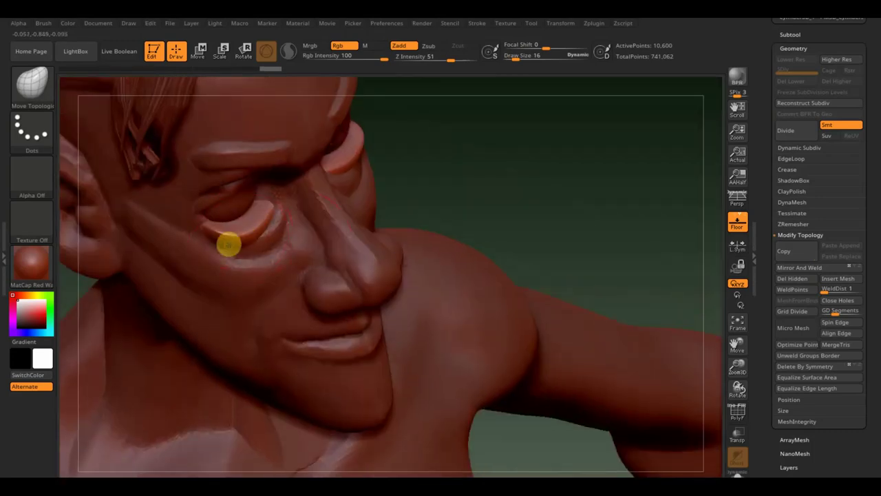
pyautogui.moveTo(211, 224)
pyautogui.mouseDown()
pyautogui.moveTo(263, 212)
pyautogui.moveTo(262, 221)
pyautogui.mouseUp()
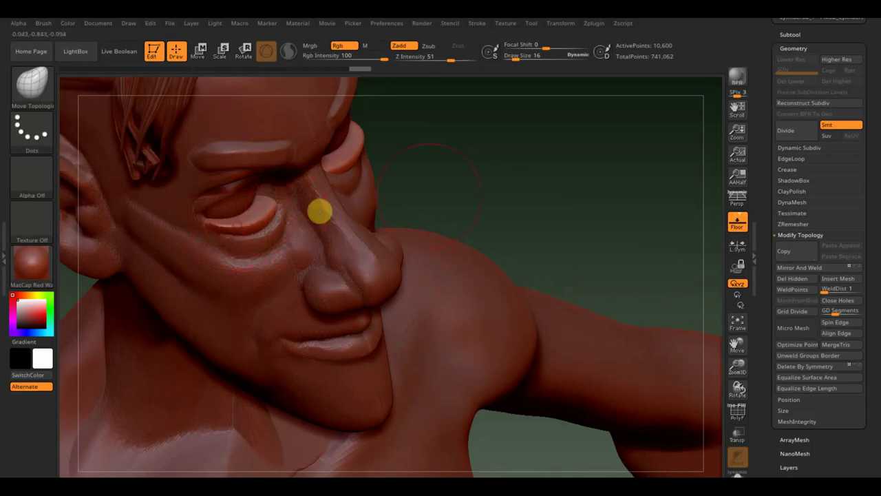
pyautogui.moveTo(444, 191); pyautogui.dragTo(413, 137)
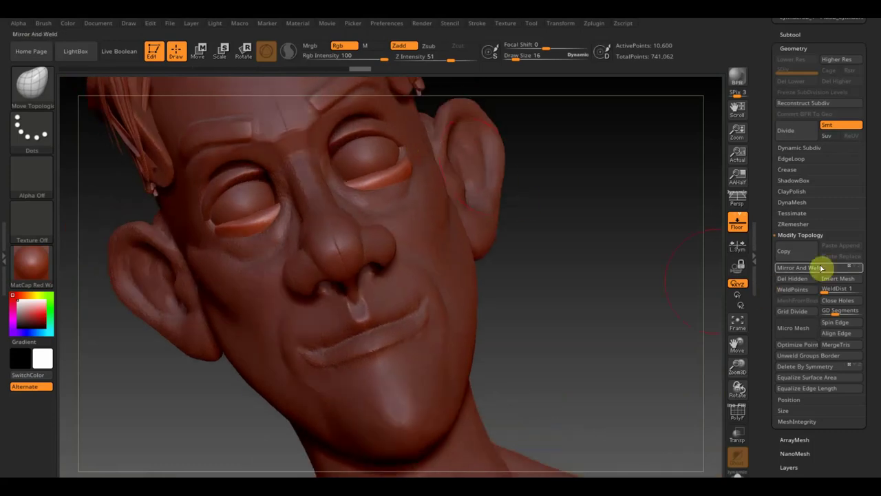
# Step: Push the lid shape under the eye from the left profile
pyautogui.moveTo(565, 254)
pyautogui.mouseDown()
pyautogui.moveTo(569, 240)
pyautogui.moveTo(555, 256)
pyautogui.mouseUp()
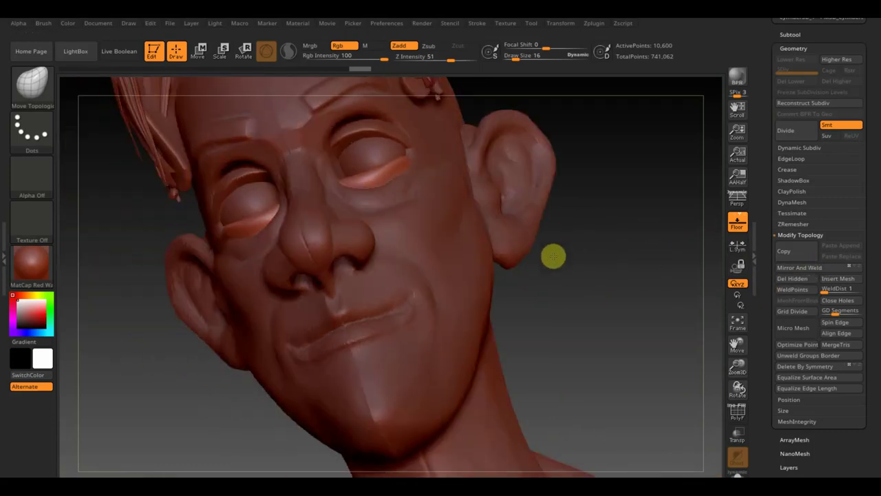
pyautogui.moveTo(560, 214); pyautogui.dragTo(541, 247)
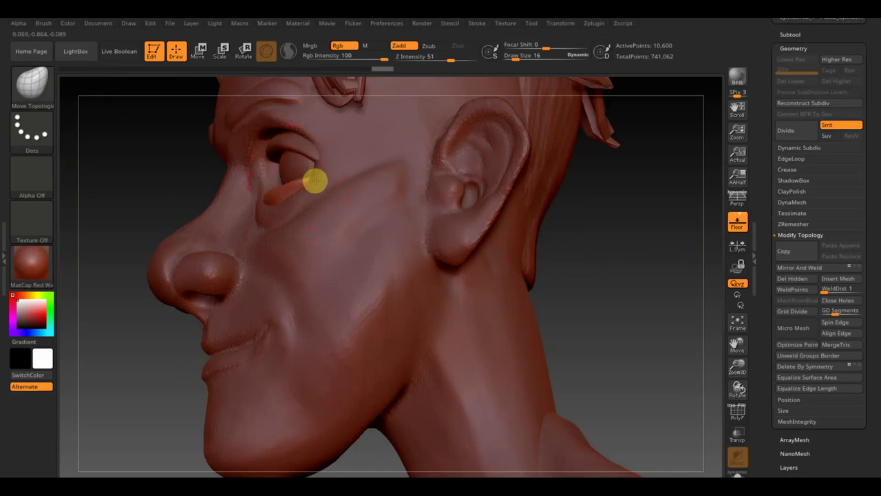
pyautogui.moveTo(315, 181); pyautogui.dragTo(311, 183)
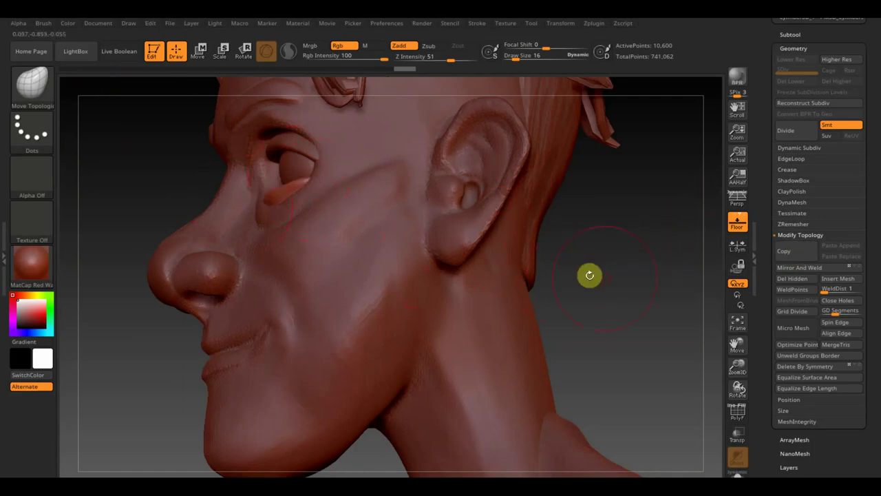
# Step: Inspect the face from several angles, then select the PM3D_Sphere3D1_2 eyelid subtool
pyautogui.moveTo(589, 276); pyautogui.dragTo(672, 266)
pyautogui.moveTo(372, 229); pyautogui.dragTo(427, 207)
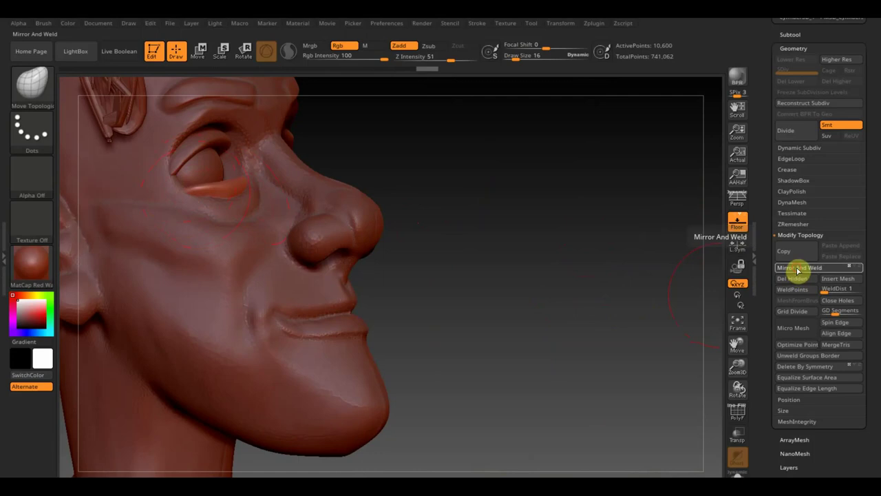
pyautogui.moveTo(417, 192)
pyautogui.mouseDown()
pyautogui.moveTo(494, 183)
pyautogui.moveTo(476, 186)
pyautogui.mouseUp()
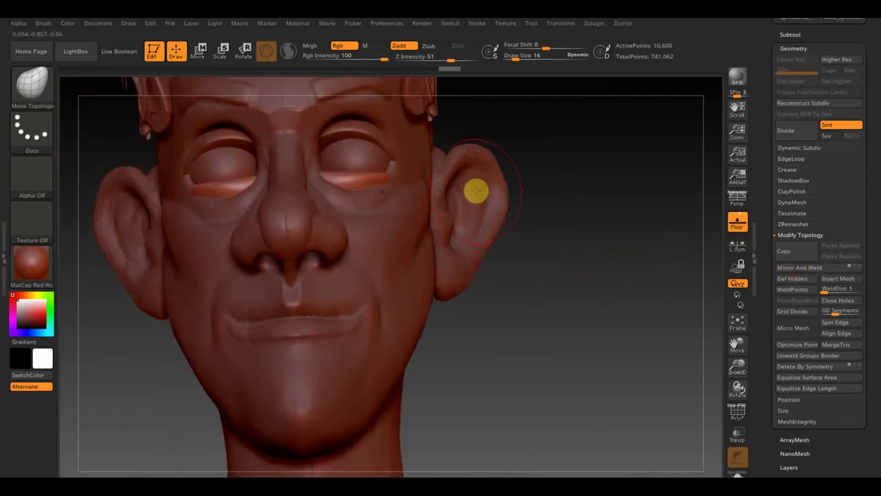
pyautogui.moveTo(542, 206); pyautogui.dragTo(574, 240)
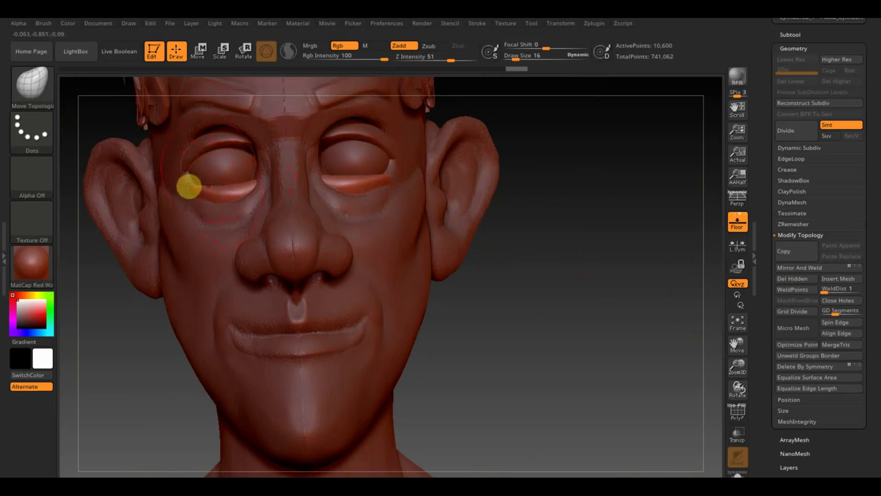
pyautogui.keyDown('alt'); pyautogui.click(206, 135); pyautogui.keyUp('alt')
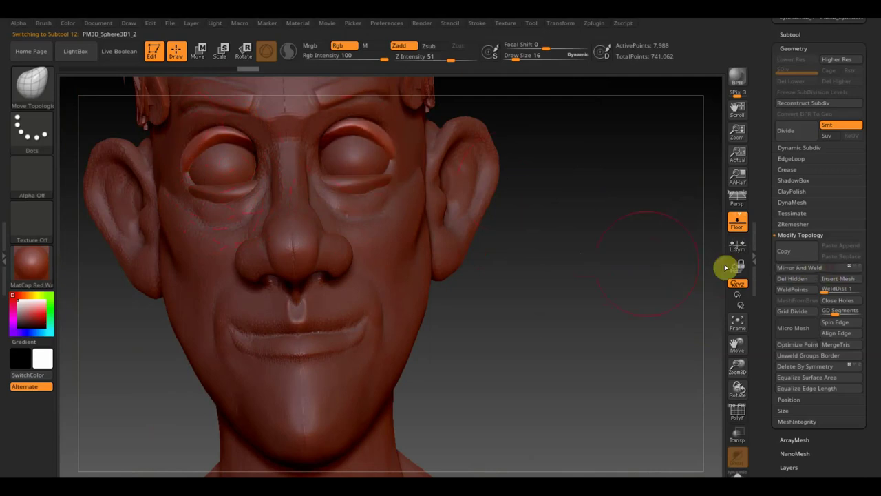
# Step: Stroke along the upper eyelid with symmetry, check it from several angles, and zoom out to the torso
pyautogui.moveTo(592, 276)
pyautogui.mouseDown()
pyautogui.moveTo(615, 272)
pyautogui.moveTo(484, 200)
pyautogui.mouseUp()
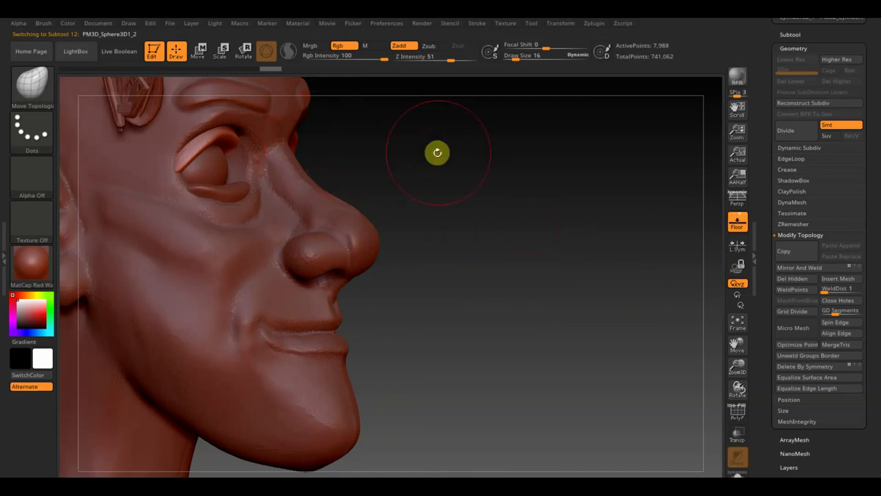
pyautogui.moveTo(437, 152); pyautogui.dragTo(431, 149)
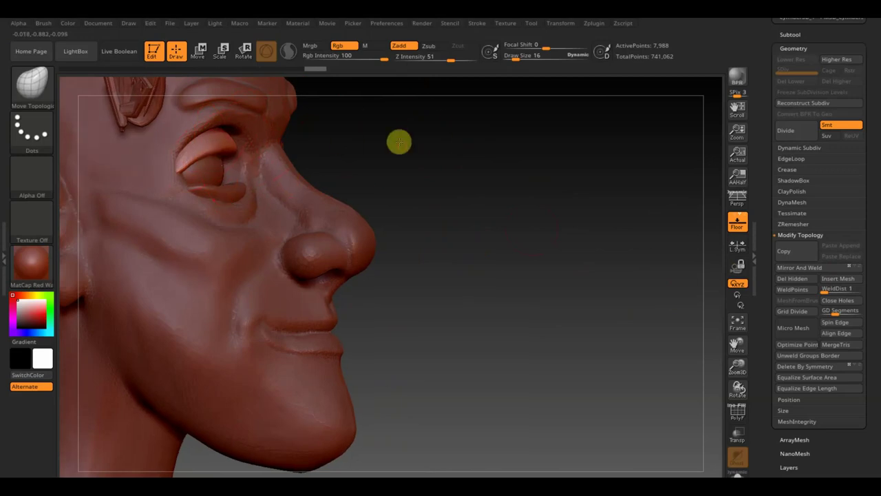
pyautogui.moveTo(399, 142); pyautogui.dragTo(364, 165)
pyautogui.keyDown('alt'); pyautogui.click(258, 138); pyautogui.keyUp('alt')
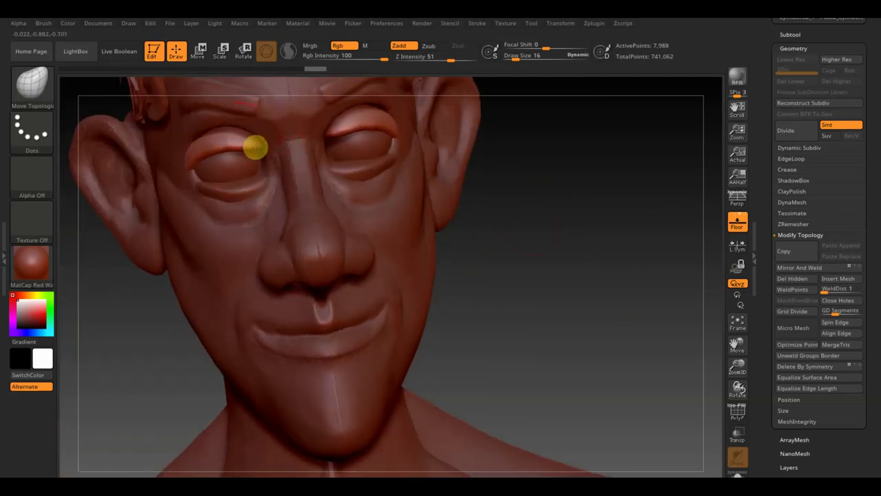
pyautogui.moveTo(257, 153); pyautogui.dragTo(216, 150)
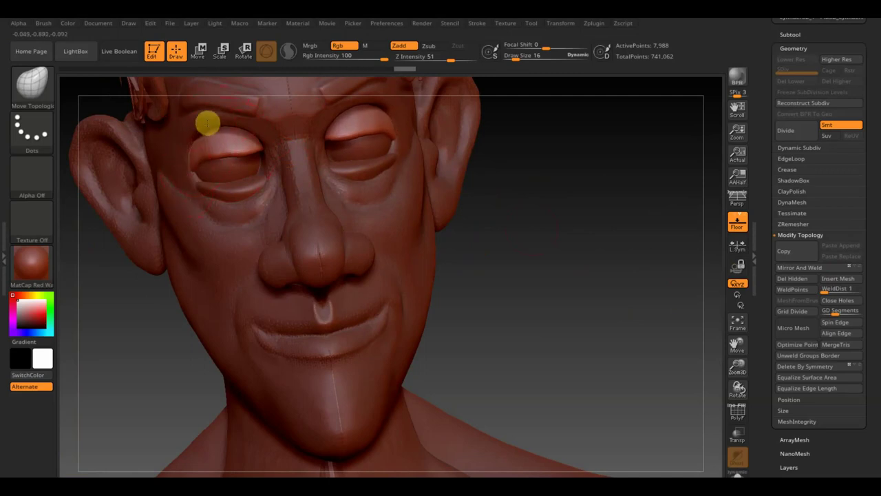
pyautogui.moveTo(506, 171)
pyautogui.mouseDown()
pyautogui.moveTo(507, 126)
pyautogui.moveTo(531, 120)
pyautogui.moveTo(536, 143)
pyautogui.moveTo(517, 142)
pyautogui.moveTo(512, 124)
pyautogui.moveTo(525, 121)
pyautogui.mouseUp()
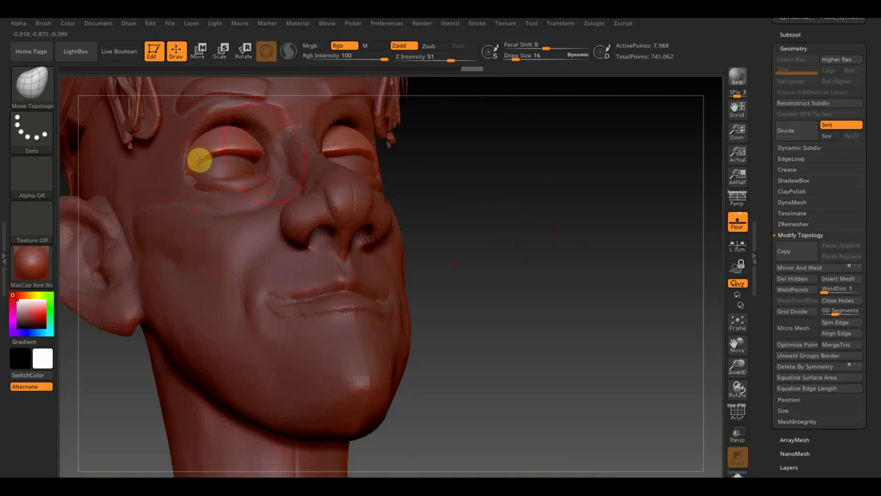
pyautogui.moveTo(446, 172)
pyautogui.mouseDown()
pyautogui.moveTo(420, 208)
pyautogui.moveTo(473, 223)
pyautogui.mouseUp()
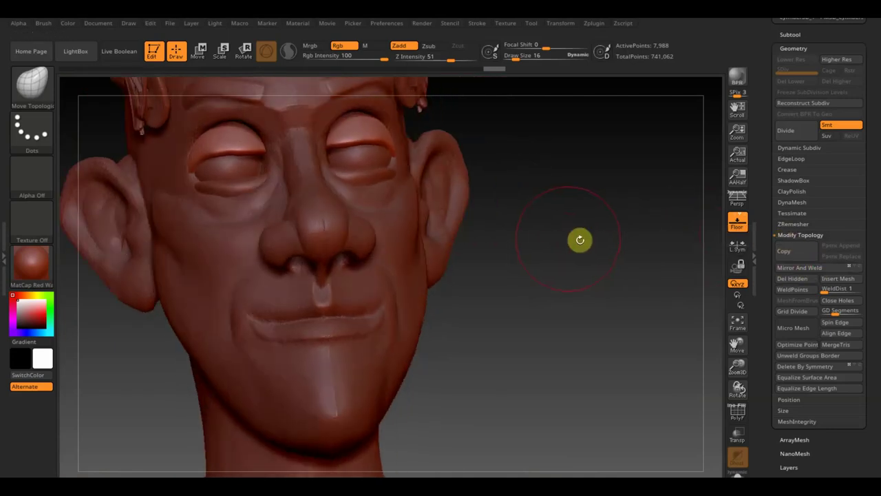
pyautogui.moveTo(562, 239)
pyautogui.keyDown('shift'); pyautogui.mouseDown()
pyautogui.moveTo(558, 248)
pyautogui.moveTo(588, 199)
pyautogui.moveTo(574, 159)
pyautogui.moveTo(562, 188)
pyautogui.moveTo(594, 187)
pyautogui.mouseUp(); pyautogui.keyUp('shift')
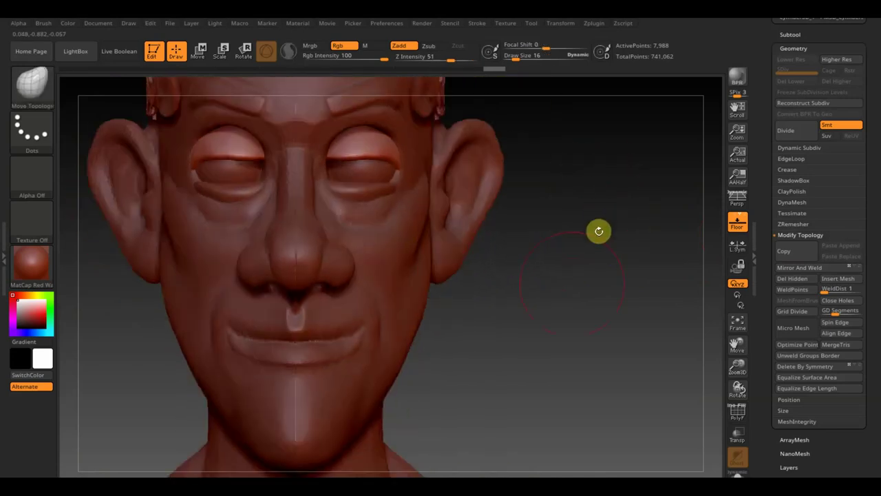
pyautogui.moveTo(558, 321)
pyautogui.keyDown('alt'); pyautogui.mouseDown()
pyautogui.moveTo(521, 213)
pyautogui.moveTo(481, 262)
pyautogui.moveTo(503, 273)
pyautogui.moveTo(471, 230)
pyautogui.moveTo(461, 250)
pyautogui.moveTo(505, 256)
pyautogui.mouseUp(); pyautogui.keyUp('alt')
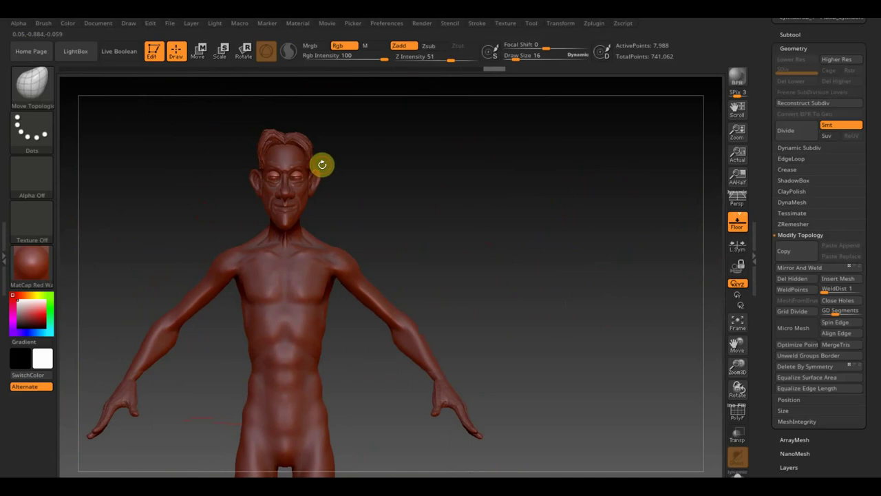
# Step: Zoom out to the whole figure and select the body subtool
pyautogui.moveTo(419, 226)
pyautogui.keyDown('alt'); pyautogui.mouseDown()
pyautogui.moveTo(455, 251)
pyautogui.moveTo(448, 193)
pyautogui.moveTo(491, 206)
pyautogui.moveTo(523, 181)
pyautogui.moveTo(516, 208)
pyautogui.moveTo(543, 202)
pyautogui.moveTo(546, 216)
pyautogui.moveTo(545, 204)
pyautogui.mouseUp(); pyautogui.keyUp('alt')
pyautogui.keyDown('alt'); pyautogui.click(356, 216); pyautogui.keyUp('alt')
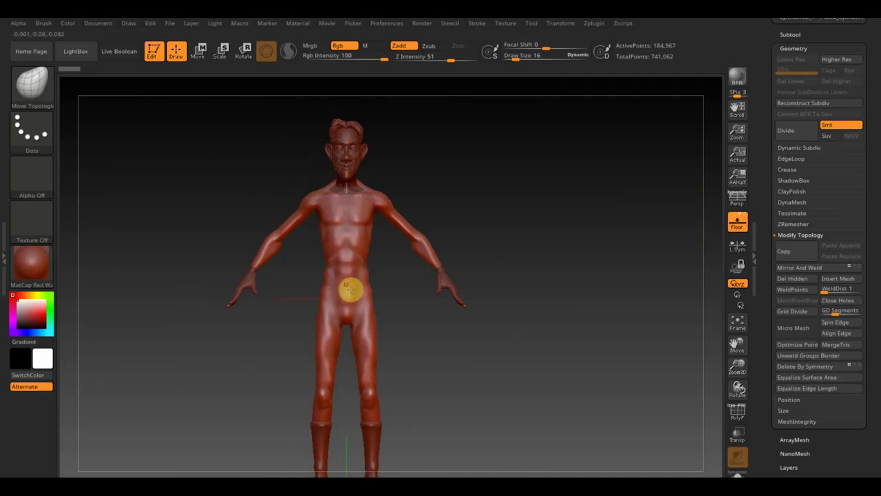
pyautogui.moveTo(511, 265); pyautogui.dragTo(523, 251)
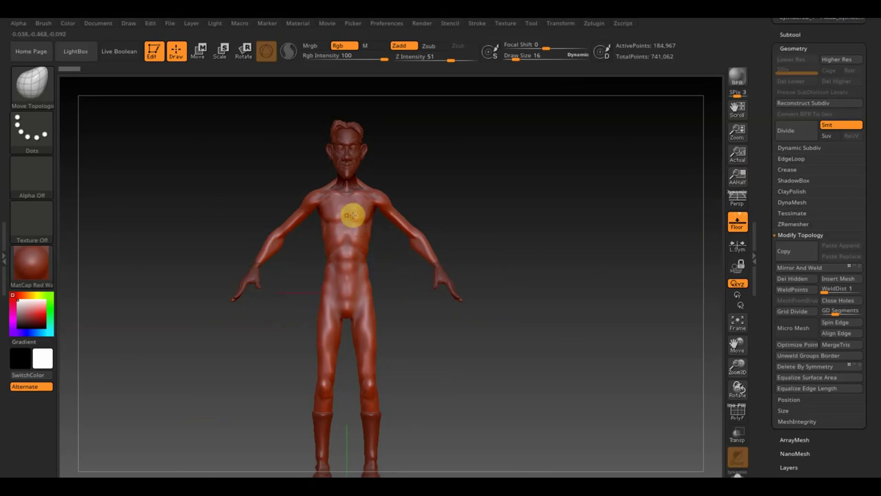
# Step: Smooth the chest and abdomen with a Draw Size 127 brush, then reduce the brush size
pyautogui.click(530, 55)
pyautogui.moveTo(532, 53); pyautogui.dragTo(535, 73)
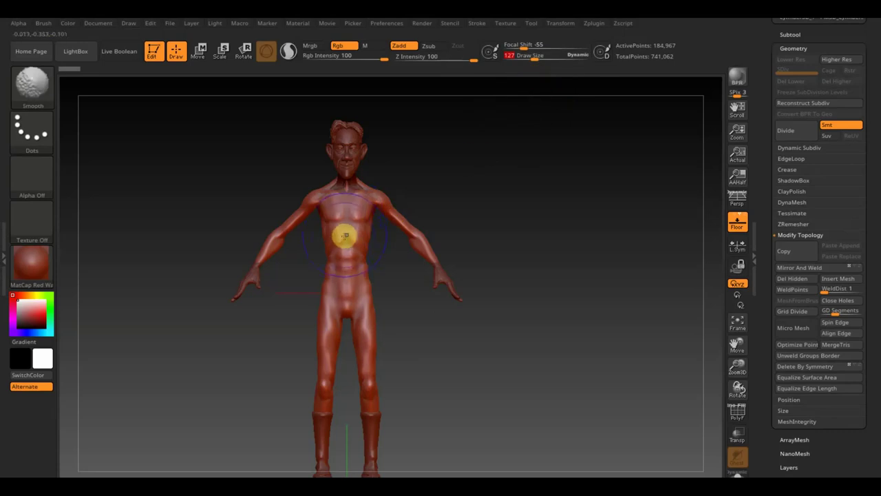
pyautogui.moveTo(342, 238)
pyautogui.mouseDown()
pyautogui.moveTo(344, 278)
pyautogui.moveTo(334, 245)
pyautogui.moveTo(340, 208)
pyautogui.moveTo(299, 205)
pyautogui.moveTo(310, 236)
pyautogui.mouseUp()
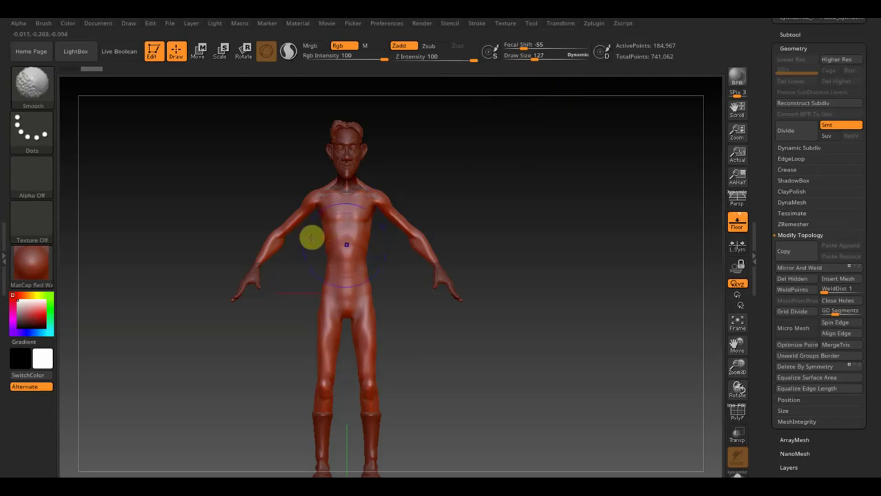
pyautogui.moveTo(577, 63); pyautogui.dragTo(531, 58)
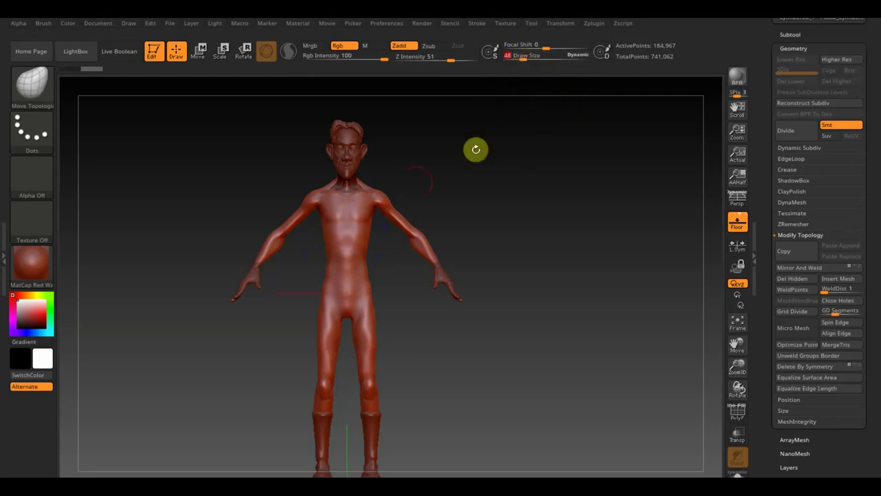
pyautogui.click(525, 56)
# Step: Set Draw Size to 45 and orbit around the figure before masking
pyautogui.write('45')
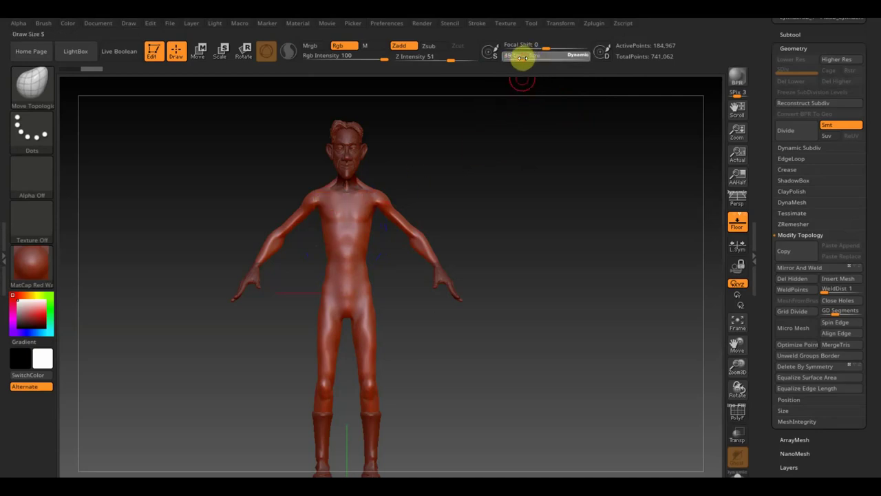
pyautogui.press('ctrl')
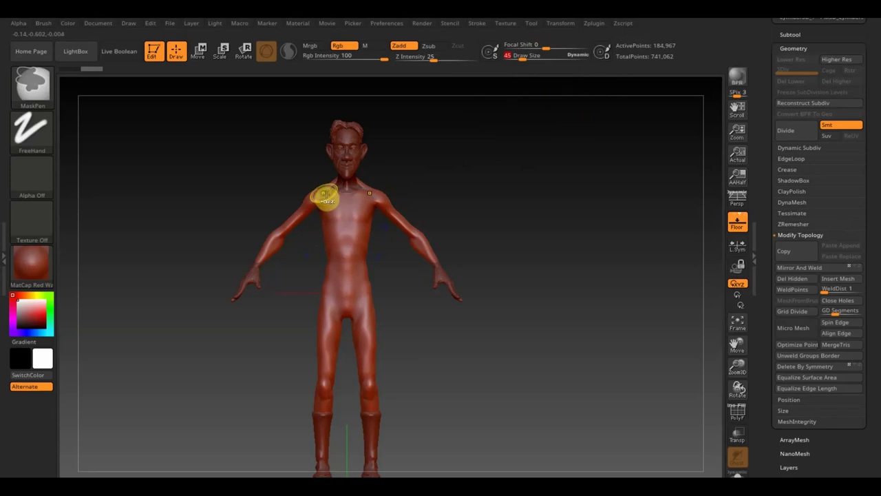
pyautogui.press('ctrl')
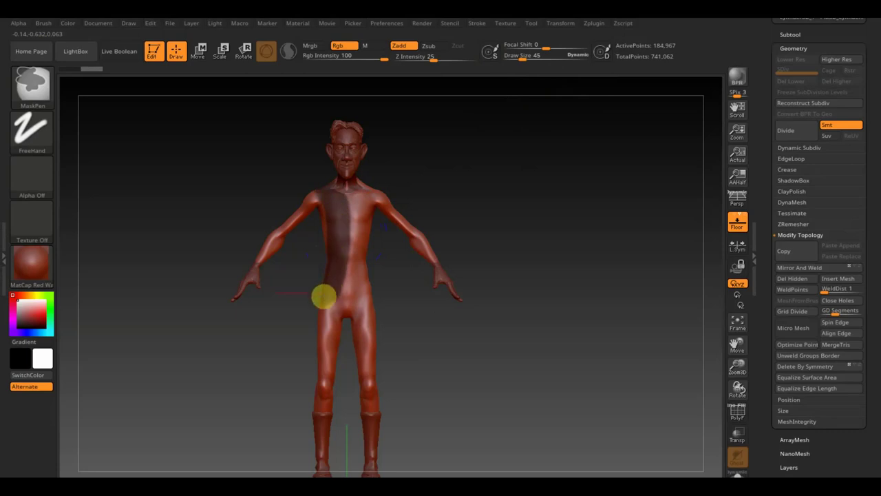
pyautogui.moveTo(475, 217)
pyautogui.mouseDown()
pyautogui.moveTo(558, 214)
pyautogui.moveTo(497, 209)
pyautogui.moveTo(552, 209)
pyautogui.mouseUp()
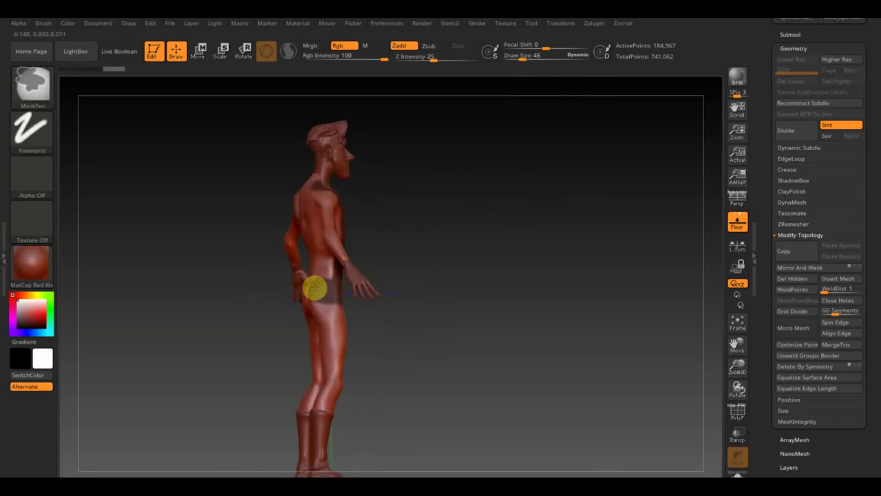
pyautogui.moveTo(392, 275); pyautogui.dragTo(468, 241)
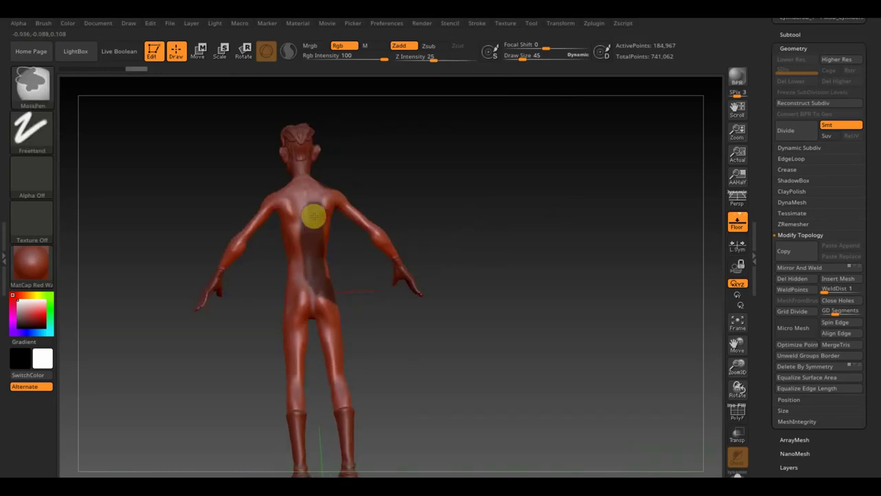
pyautogui.moveTo(346, 179)
pyautogui.mouseDown()
pyautogui.moveTo(401, 166)
pyautogui.moveTo(305, 177)
pyautogui.moveTo(334, 161)
pyautogui.moveTo(334, 222)
pyautogui.moveTo(447, 354)
pyautogui.mouseUp()
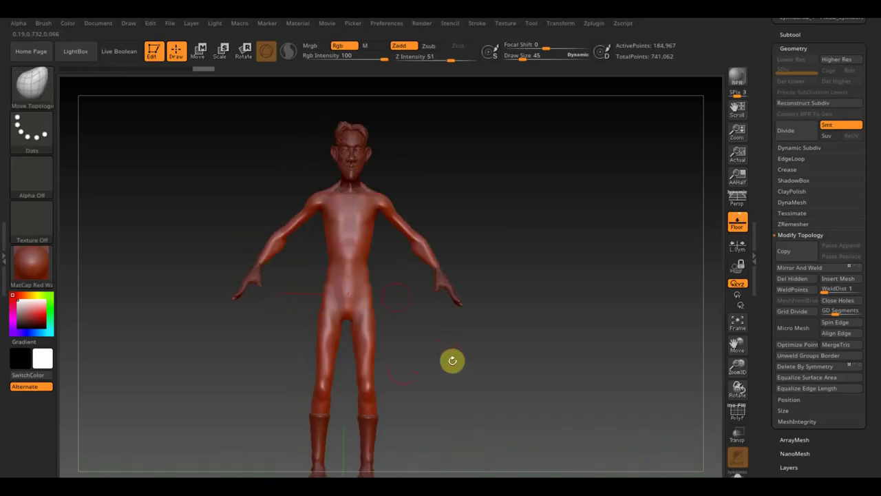
# Step: Mask the upper arm up to the shoulder and the back from lower back to shoulder
pyautogui.press('ctrl')
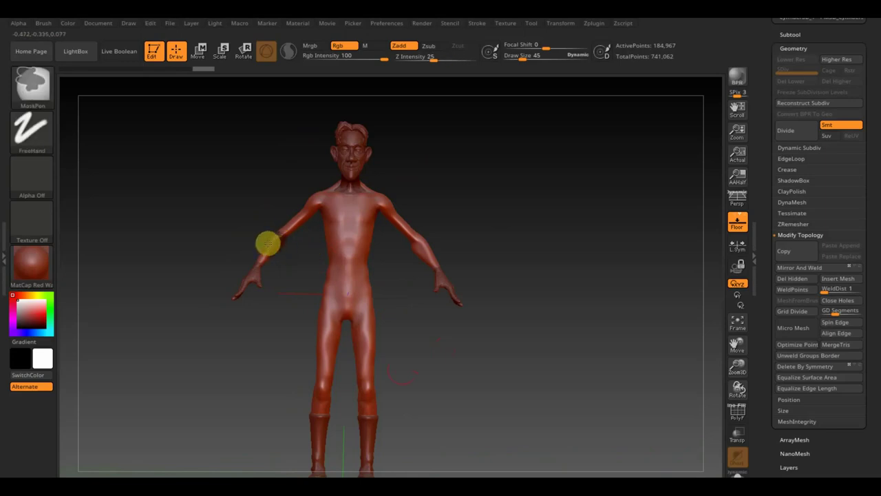
pyautogui.keyDown('ctrl'); pyautogui.moveTo(267, 242); pyautogui.dragTo(295, 229); pyautogui.keyUp('ctrl')
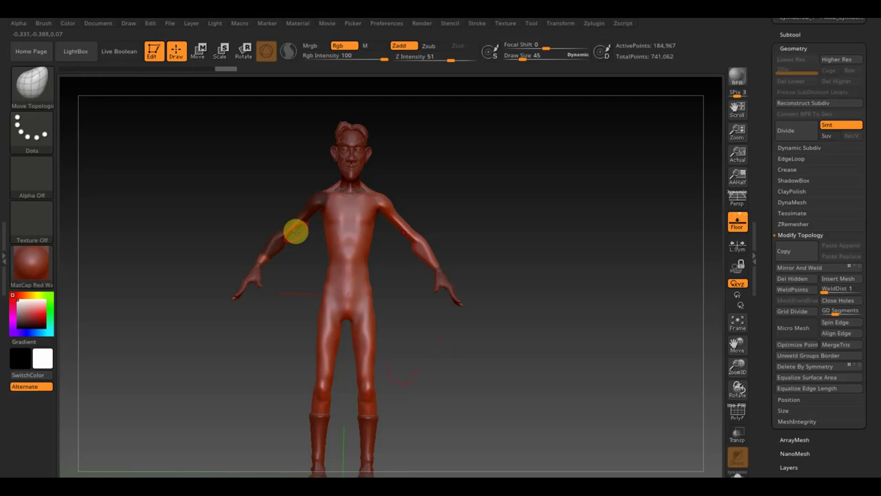
pyautogui.press('ctrl')
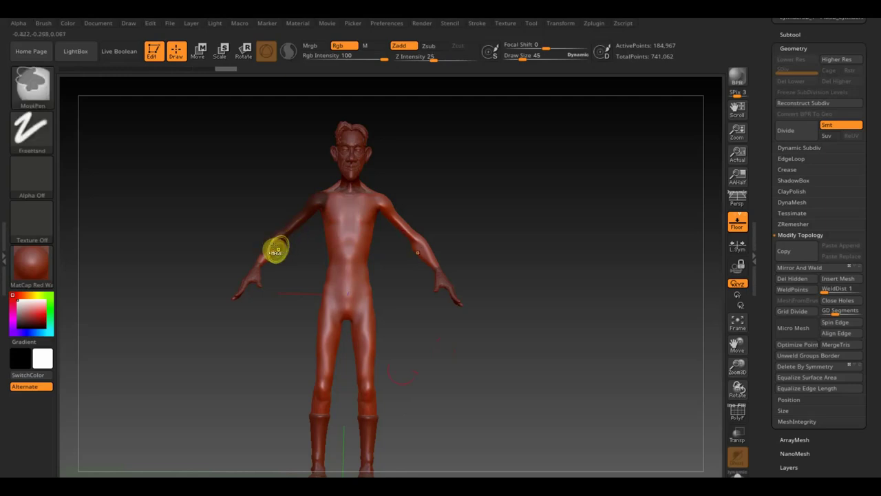
pyautogui.moveTo(275, 252)
pyautogui.keyDown('ctrl'); pyautogui.mouseDown()
pyautogui.moveTo(269, 247)
pyautogui.moveTo(283, 228)
pyautogui.moveTo(314, 205)
pyautogui.moveTo(326, 230)
pyautogui.moveTo(346, 225)
pyautogui.moveTo(323, 228)
pyautogui.moveTo(331, 249)
pyautogui.moveTo(348, 250)
pyautogui.moveTo(338, 275)
pyautogui.moveTo(323, 277)
pyautogui.moveTo(459, 230)
pyautogui.moveTo(395, 230)
pyautogui.moveTo(488, 225)
pyautogui.mouseUp(); pyautogui.keyUp('ctrl')
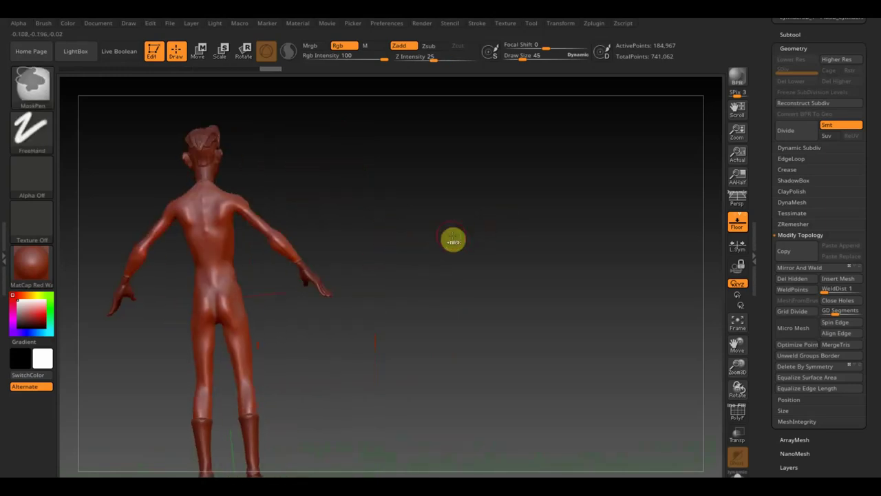
pyautogui.press('ctrl')
pyautogui.press('ctrl')
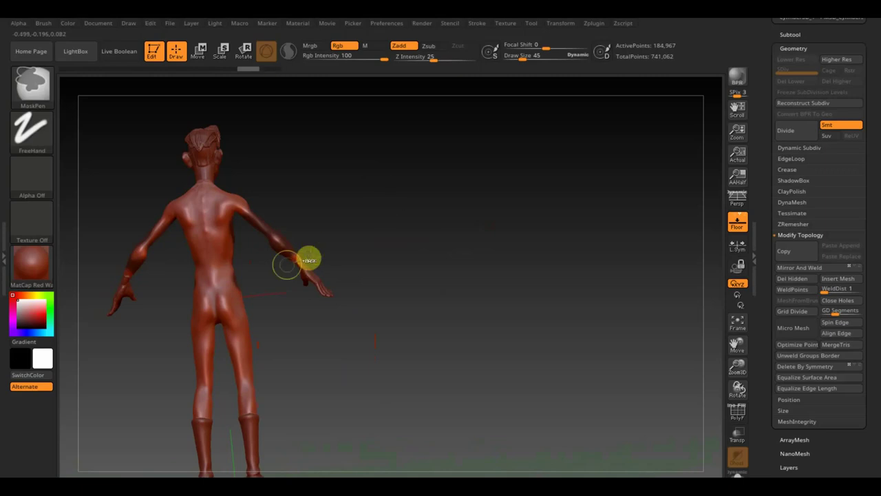
pyautogui.moveTo(212, 279)
pyautogui.keyDown('ctrl'); pyautogui.mouseDown()
pyautogui.moveTo(228, 236)
pyautogui.moveTo(228, 268)
pyautogui.moveTo(229, 204)
pyautogui.moveTo(276, 239)
pyautogui.moveTo(243, 216)
pyautogui.mouseUp(); pyautogui.keyUp('ctrl')
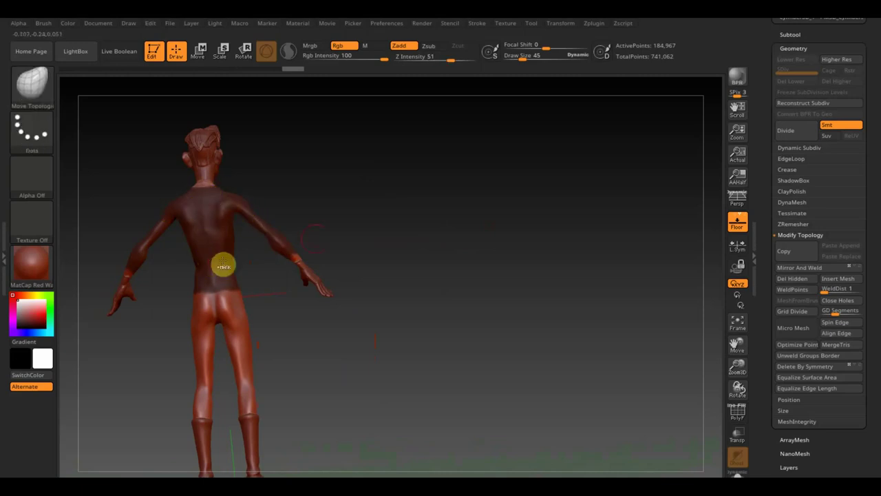
pyautogui.moveTo(389, 228); pyautogui.dragTo(289, 238)
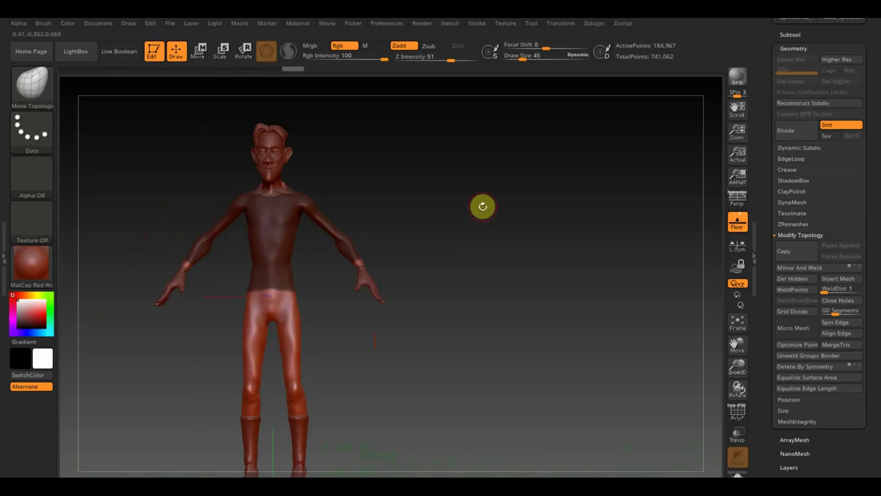
# Step: Reselect the body subtool, hide the floor grid, and return to a front view
pyautogui.keyDown('shift'); pyautogui.click(487, 206); pyautogui.keyUp('shift')
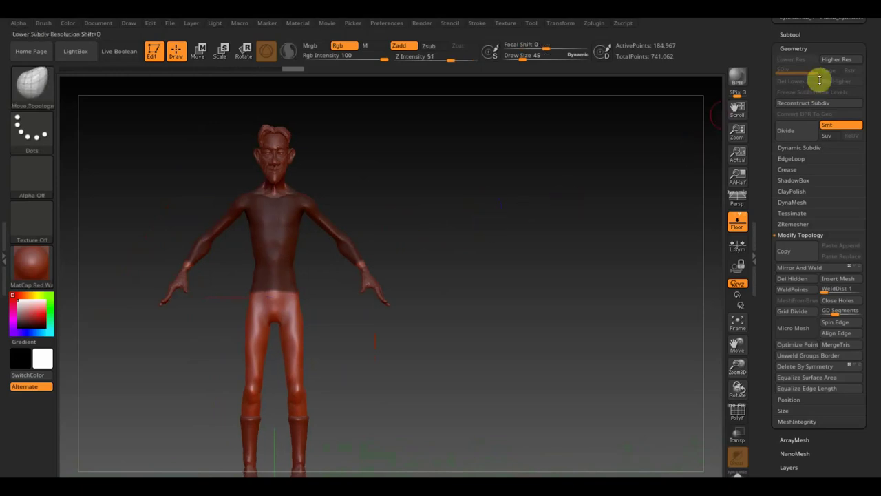
pyautogui.click(792, 33)
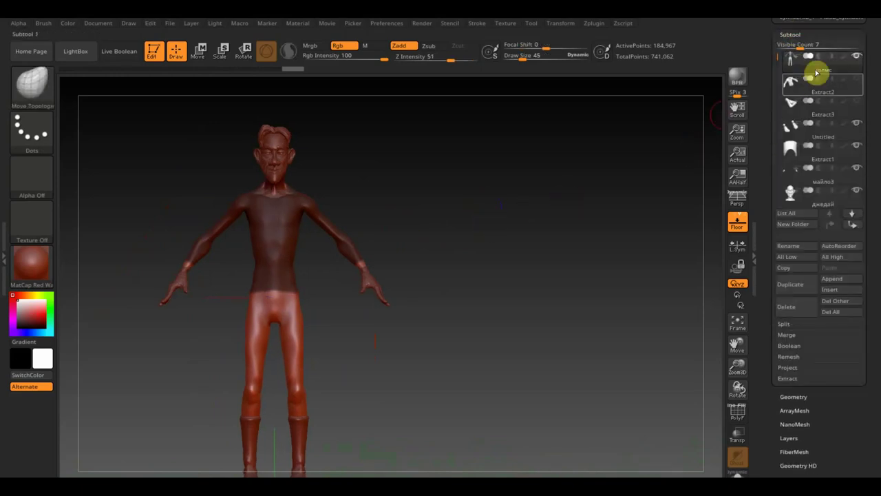
pyautogui.keyDown('alt'); pyautogui.click(275, 158); pyautogui.keyUp('alt')
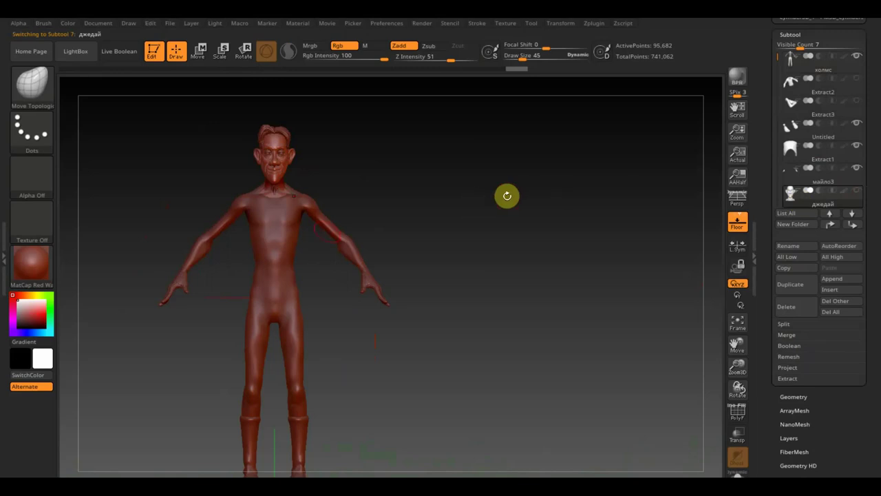
pyautogui.keyDown('alt'); pyautogui.click(271, 232); pyautogui.keyUp('alt')
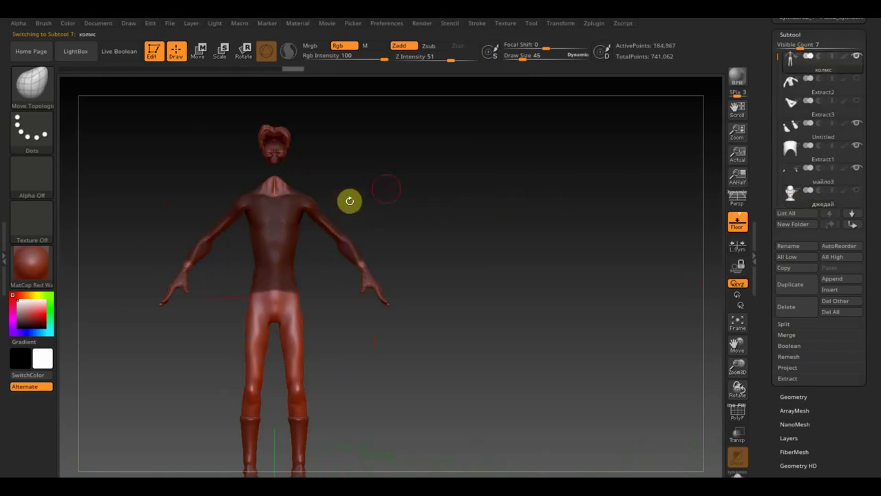
pyautogui.moveTo(348, 200)
pyautogui.mouseDown()
pyautogui.moveTo(408, 234)
pyautogui.moveTo(418, 269)
pyautogui.moveTo(431, 270)
pyautogui.moveTo(466, 335)
pyautogui.mouseUp()
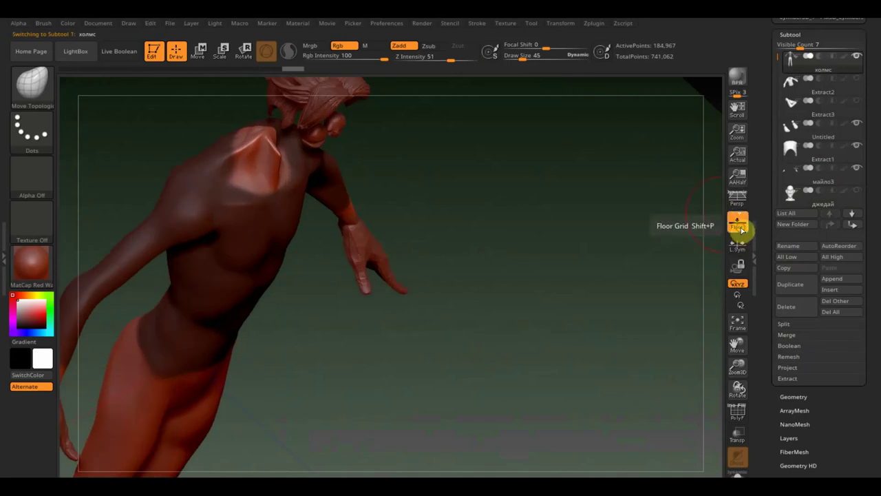
pyautogui.click(744, 238)
pyautogui.moveTo(661, 234)
pyautogui.mouseDown()
pyautogui.moveTo(501, 236)
pyautogui.moveTo(572, 311)
pyautogui.mouseUp()
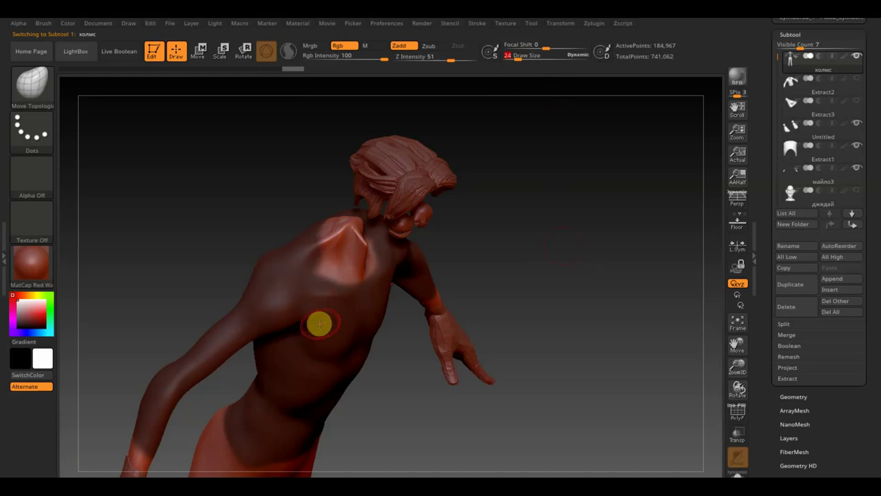
pyautogui.press('ctrl')
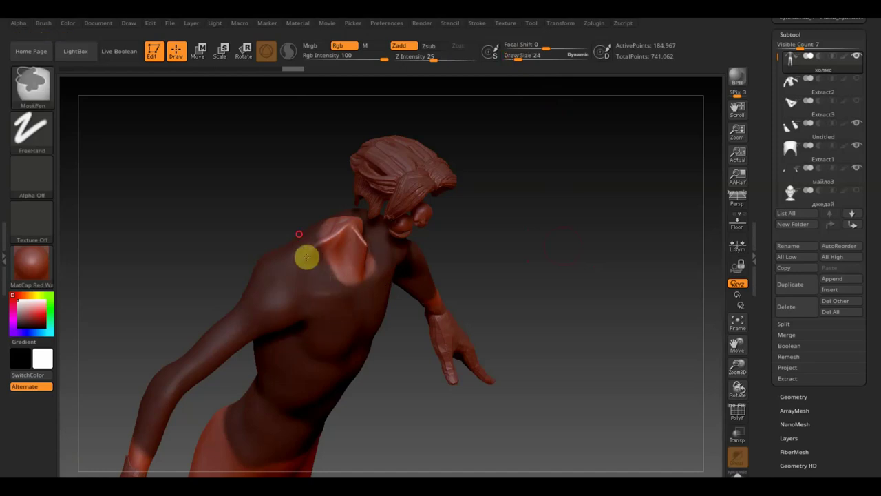
pyautogui.keyDown('shift'); pyautogui.moveTo(531, 261); pyautogui.dragTo(526, 216); pyautogui.keyUp('shift')
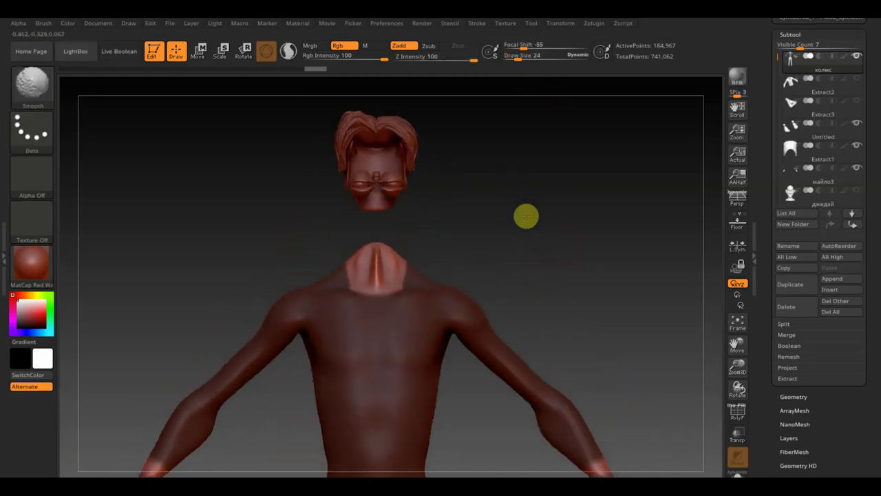
# Step: Project detail onto the body, then extract the masked torso single-sided at thickness 0.00312
pyautogui.click(786, 367)
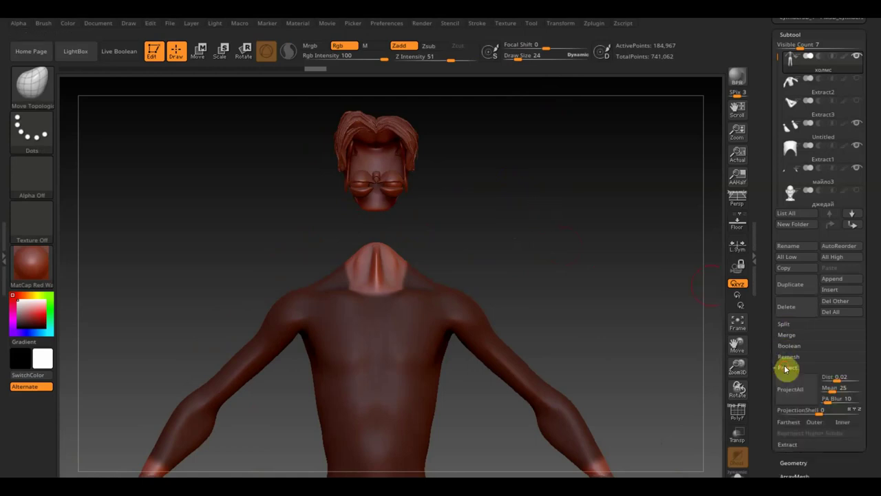
pyautogui.click(793, 390)
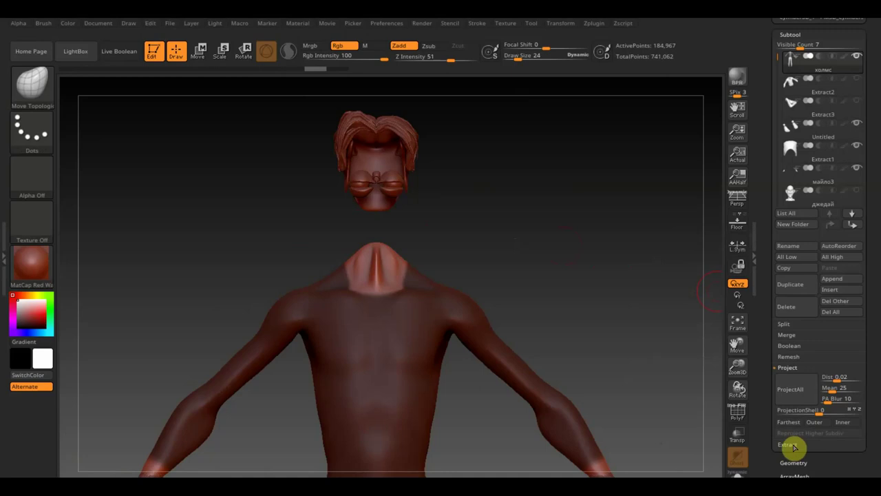
pyautogui.click(793, 445)
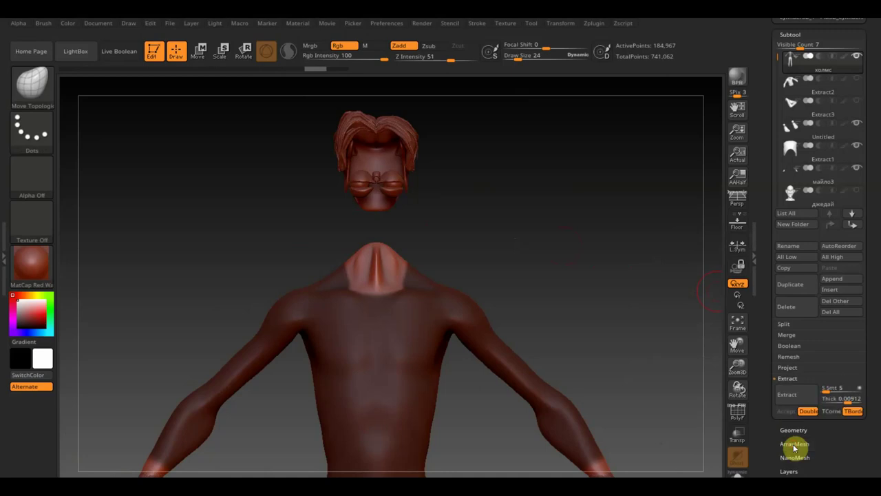
pyautogui.click(796, 395)
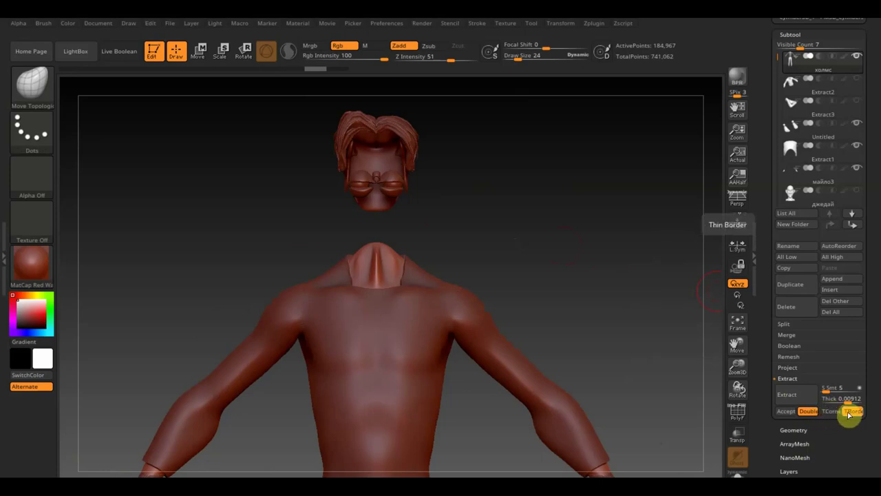
pyautogui.click(810, 412)
pyautogui.write('0.00312')
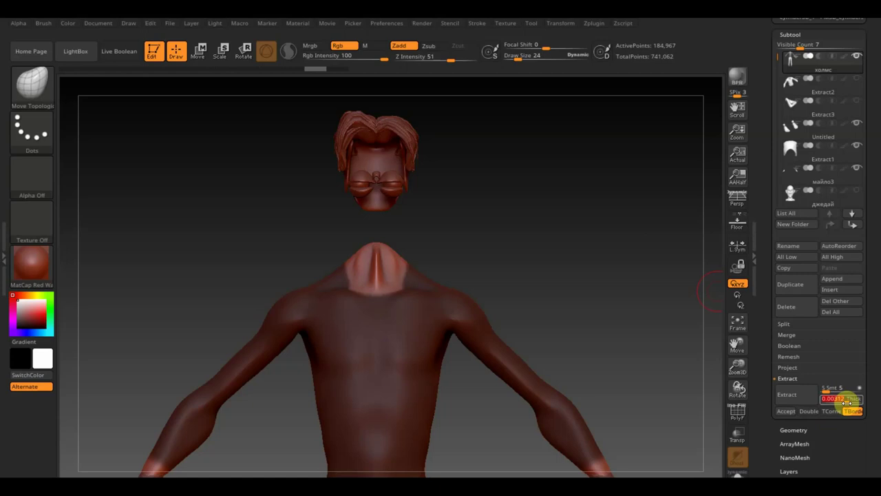
pyautogui.press('Return')
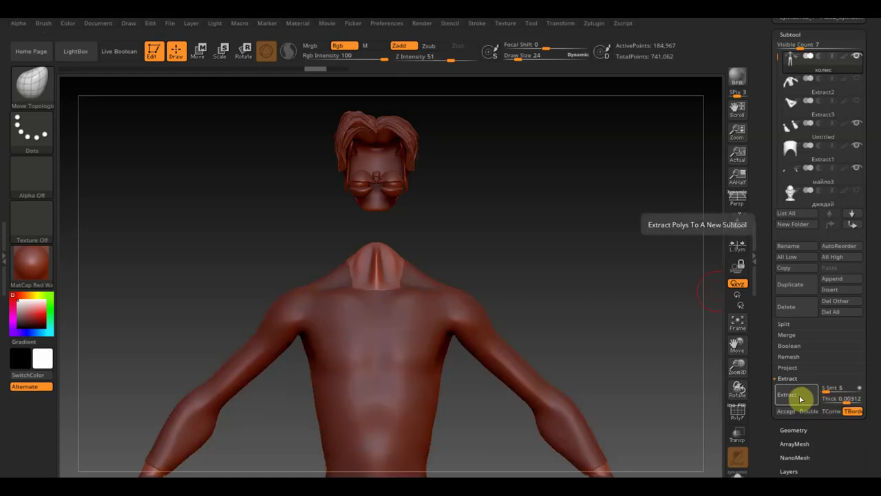
pyautogui.click(789, 410)
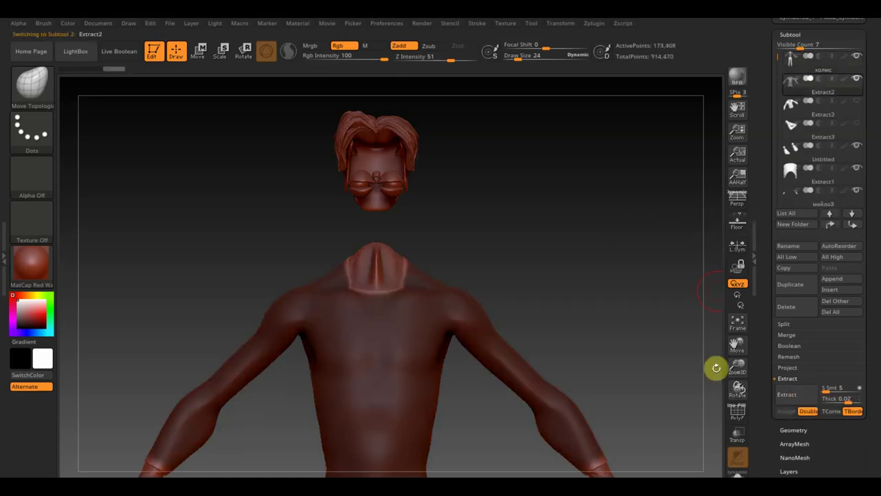
# Step: Mask the front of the torso from the belly up to the left shoulder
pyautogui.moveTo(627, 331)
pyautogui.keyDown('alt'); pyautogui.mouseDown()
pyautogui.moveTo(603, 347)
pyautogui.moveTo(582, 248)
pyautogui.moveTo(594, 216)
pyautogui.moveTo(566, 192)
pyautogui.moveTo(492, 181)
pyautogui.moveTo(538, 232)
pyautogui.moveTo(584, 238)
pyautogui.mouseUp(); pyautogui.keyUp('alt')
pyautogui.press('ctrl')
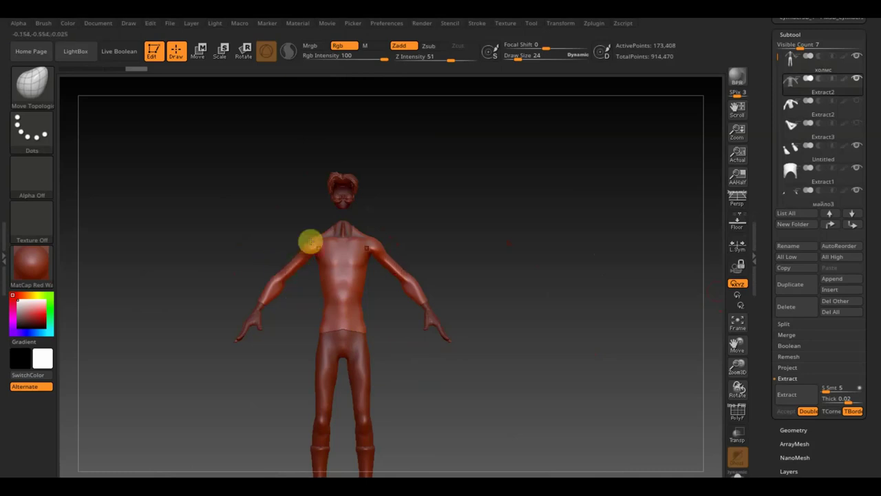
pyautogui.moveTo(476, 218)
pyautogui.mouseDown()
pyautogui.moveTo(523, 212)
pyautogui.moveTo(527, 228)
pyautogui.mouseUp()
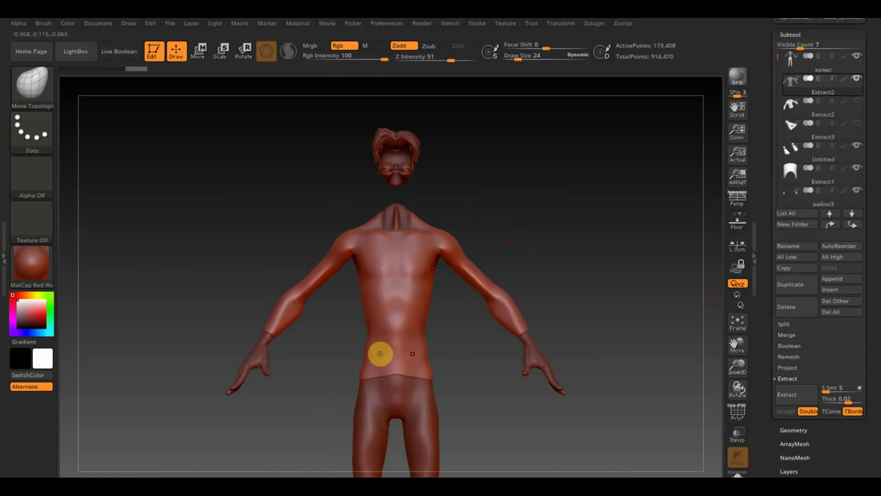
pyautogui.press('ctrl')
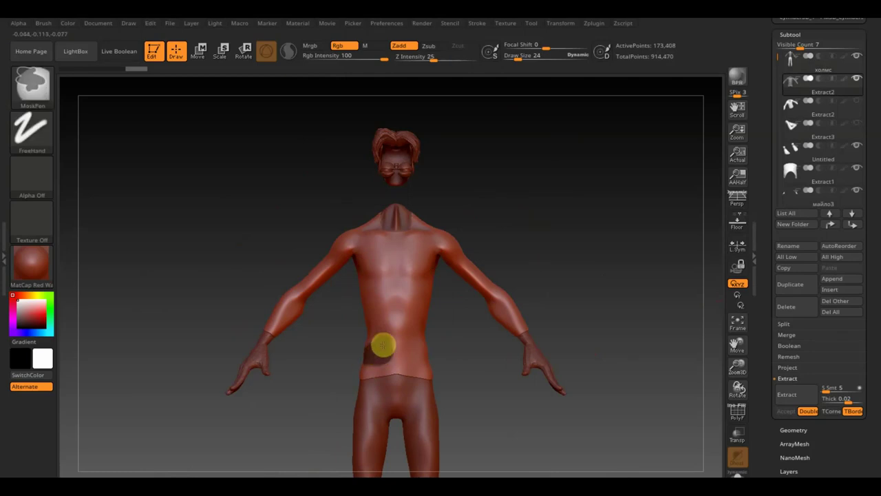
pyautogui.keyDown('ctrl'); pyautogui.moveTo(386, 317); pyautogui.dragTo(361, 218); pyautogui.keyUp('ctrl')
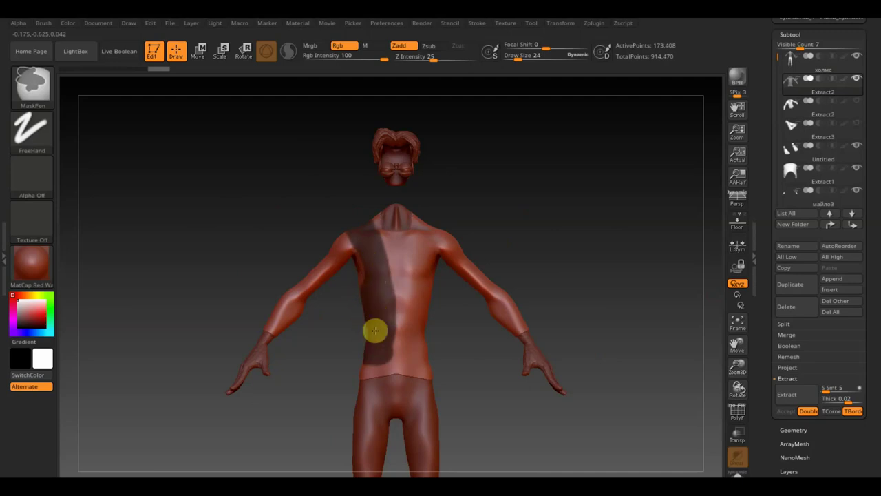
pyautogui.press('ctrl')
# Step: Extend the mask across the back, down the side and over the chest, ending in front view
pyautogui.moveTo(448, 283); pyautogui.dragTo(491, 299)
pyautogui.press('ctrl')
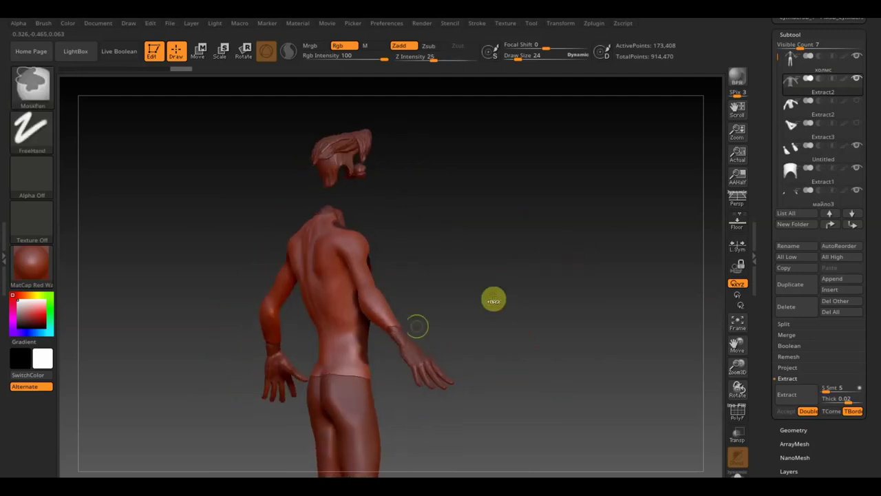
pyautogui.keyDown('ctrl'); pyautogui.moveTo(371, 355); pyautogui.dragTo(344, 356); pyautogui.keyUp('ctrl')
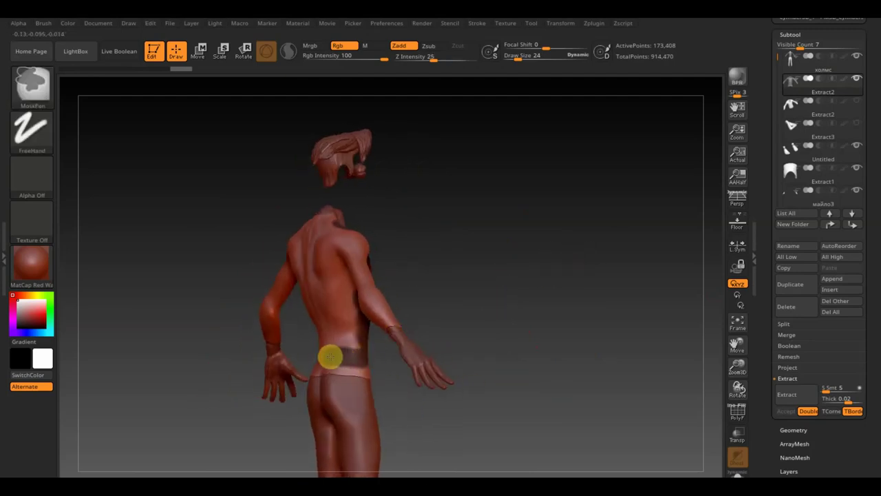
pyautogui.moveTo(429, 315); pyautogui.dragTo(491, 309)
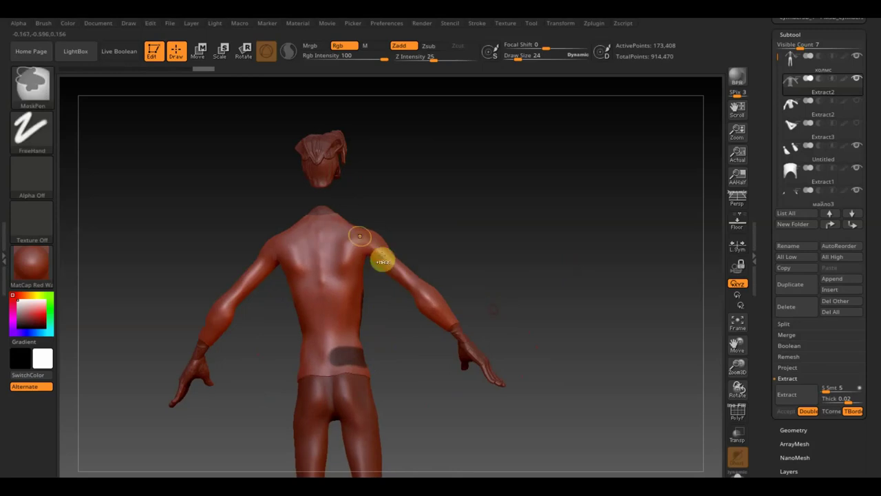
pyautogui.moveTo(351, 226)
pyautogui.keyDown('ctrl'); pyautogui.mouseDown()
pyautogui.moveTo(332, 346)
pyautogui.moveTo(346, 227)
pyautogui.moveTo(318, 234)
pyautogui.moveTo(330, 354)
pyautogui.moveTo(346, 319)
pyautogui.moveTo(352, 344)
pyautogui.moveTo(354, 228)
pyautogui.moveTo(340, 263)
pyautogui.moveTo(346, 301)
pyautogui.mouseUp(); pyautogui.keyUp('ctrl')
pyautogui.moveTo(464, 246)
pyautogui.mouseDown()
pyautogui.moveTo(395, 240)
pyautogui.moveTo(409, 236)
pyautogui.mouseUp()
pyautogui.moveTo(380, 301)
pyautogui.keyDown('ctrl'); pyautogui.mouseDown()
pyautogui.moveTo(374, 325)
pyautogui.moveTo(395, 263)
pyautogui.mouseUp(); pyautogui.keyUp('ctrl')
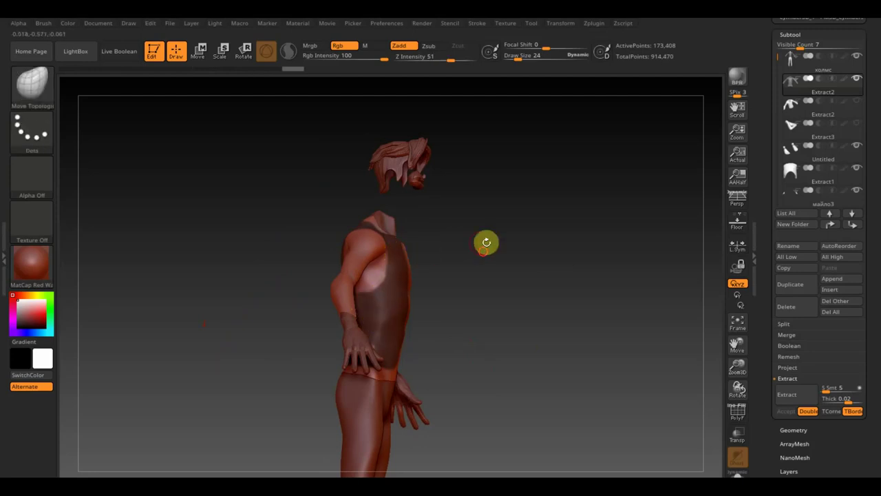
pyautogui.moveTo(486, 242)
pyautogui.mouseDown()
pyautogui.moveTo(434, 281)
pyautogui.moveTo(459, 292)
pyautogui.moveTo(484, 340)
pyautogui.mouseUp()
pyautogui.press('ctrl')
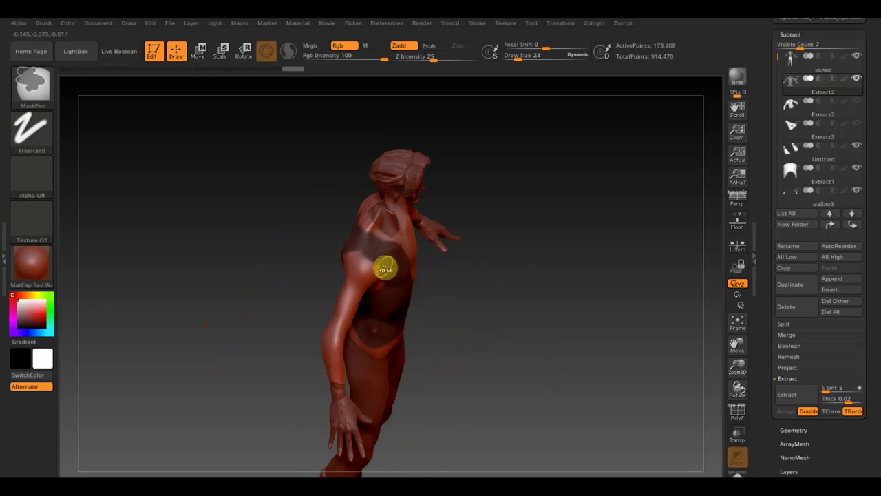
pyautogui.keyDown('ctrl'); pyautogui.moveTo(383, 263); pyautogui.dragTo(332, 238); pyautogui.keyUp('ctrl')
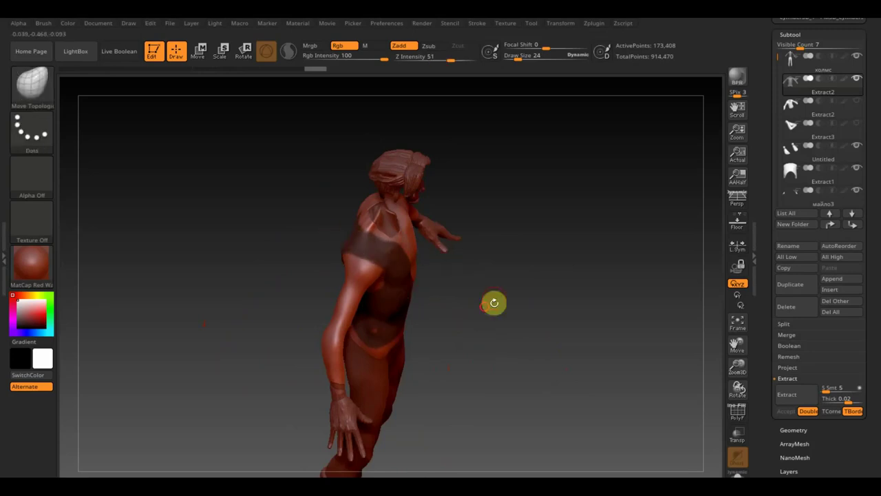
pyautogui.moveTo(493, 300)
pyautogui.mouseDown()
pyautogui.moveTo(439, 270)
pyautogui.moveTo(466, 244)
pyautogui.mouseUp()
pyautogui.keyDown('shift'); pyautogui.moveTo(566, 179); pyautogui.dragTo(567, 199); pyautogui.keyUp('shift')
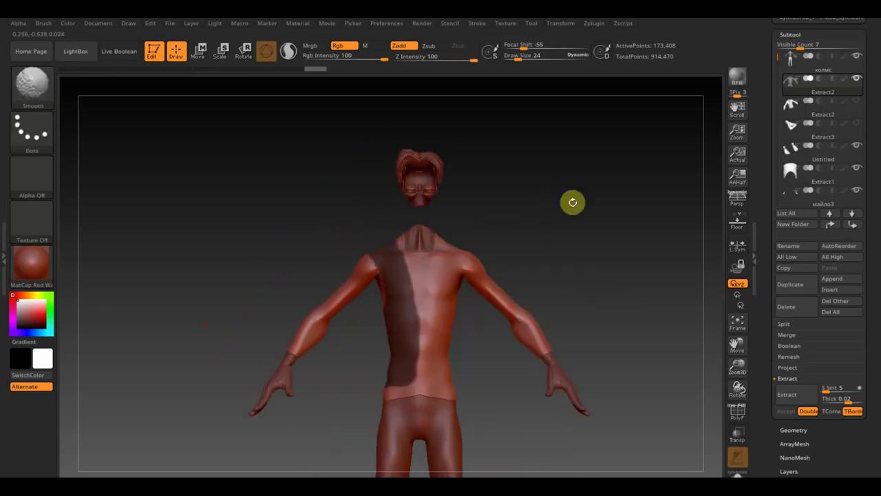
# Step: Extract the masked band as a single-sided shell, accept it as Extract5, and zoom out
pyautogui.click(796, 394)
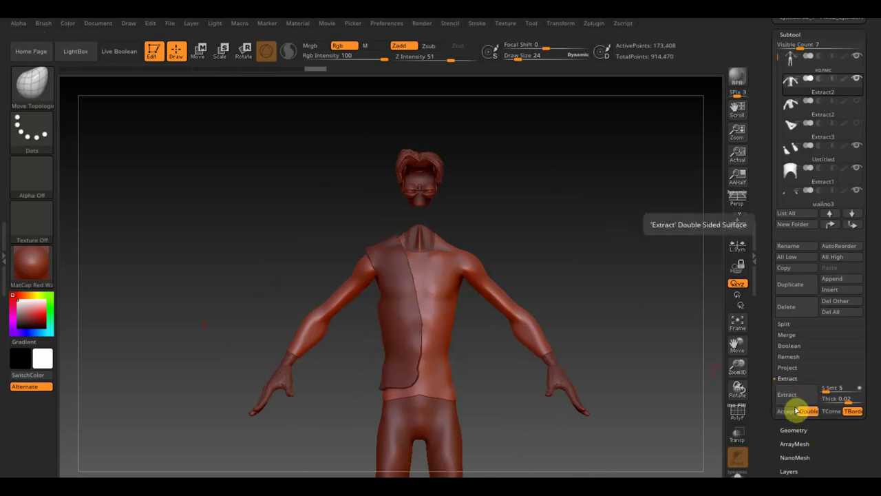
pyautogui.click(790, 410)
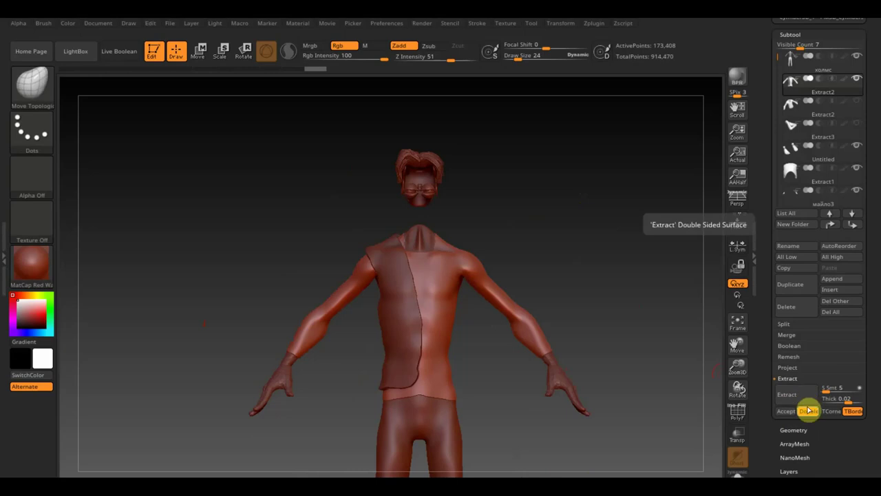
pyautogui.click(802, 394)
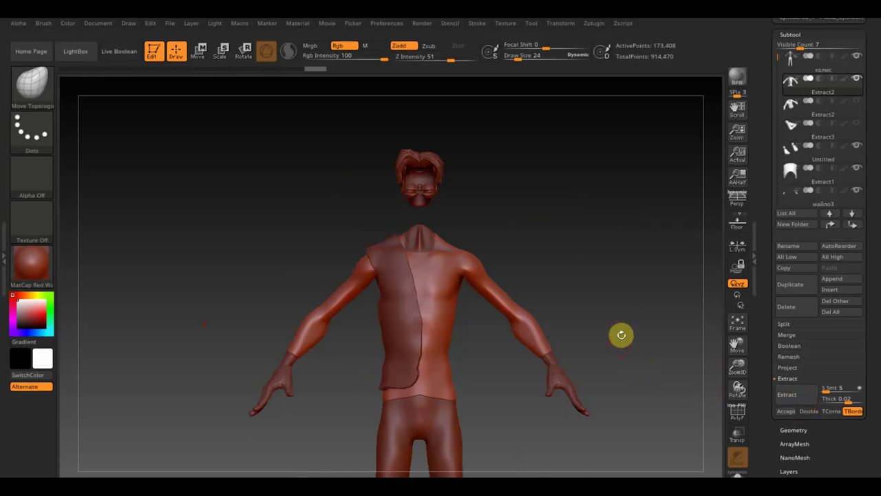
pyautogui.moveTo(621, 335)
pyautogui.mouseDown()
pyautogui.moveTo(596, 309)
pyautogui.moveTo(624, 350)
pyautogui.mouseUp()
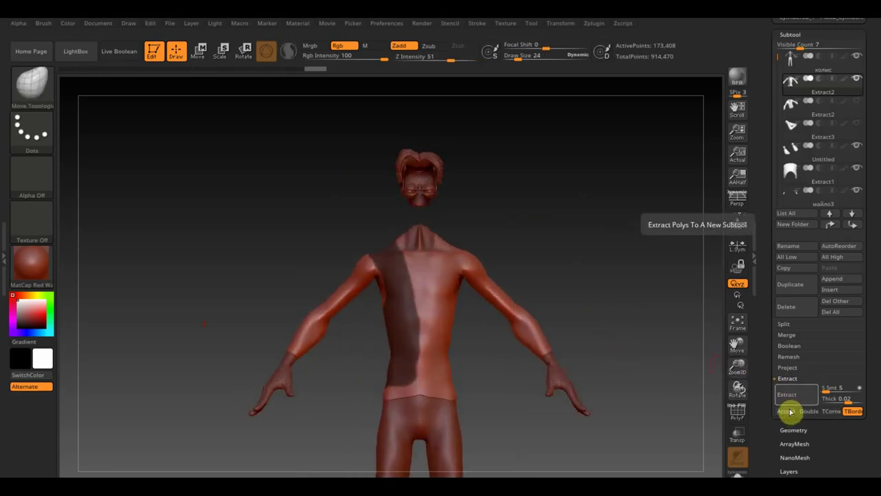
pyautogui.click(791, 393)
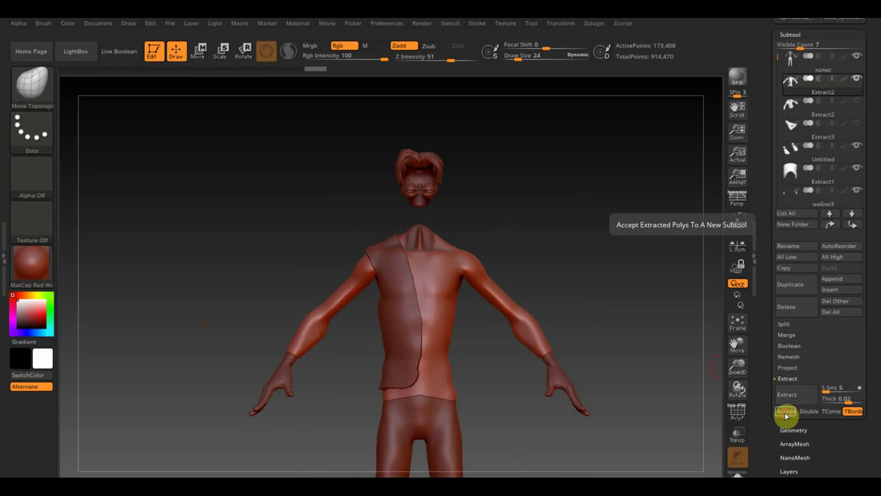
pyautogui.click(786, 413)
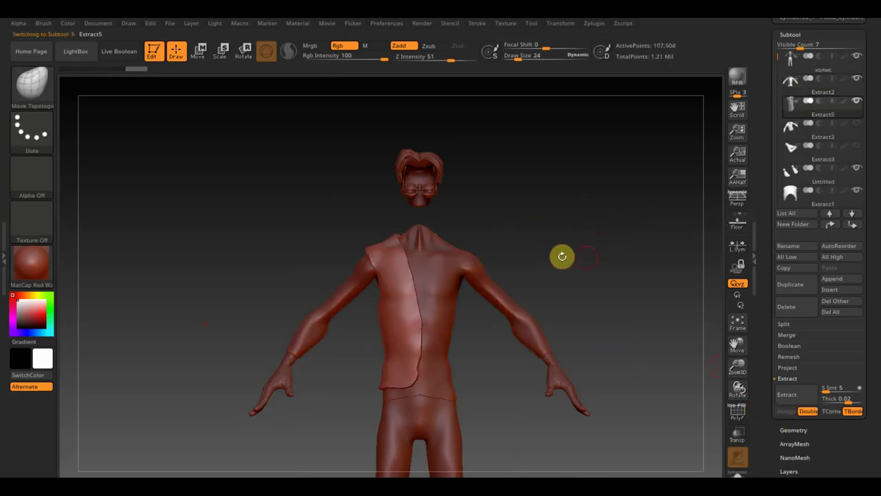
pyautogui.keyDown('ctrl'); pyautogui.moveTo(637, 317); pyautogui.dragTo(603, 238, button='right'); pyautogui.keyUp('ctrl')
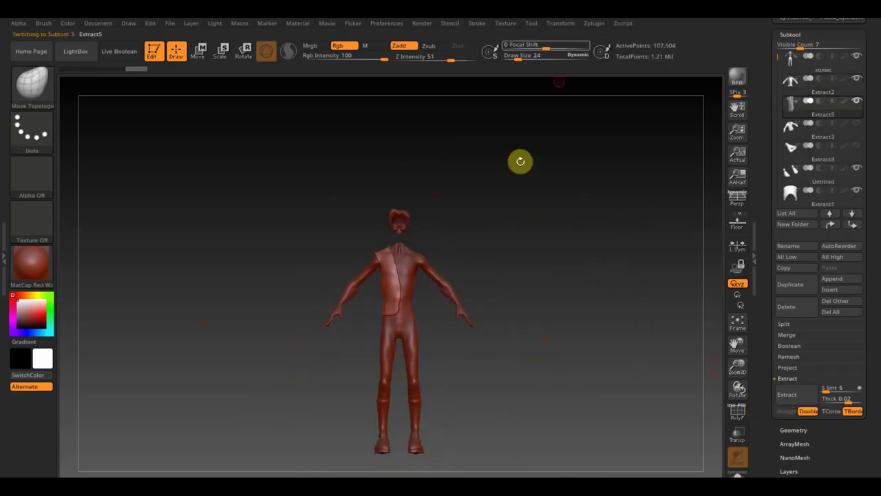
# Step: Enlarge the brush to about 171 and mask the upper torso with a rectangle
pyautogui.moveTo(516, 56); pyautogui.dragTo(539, 76)
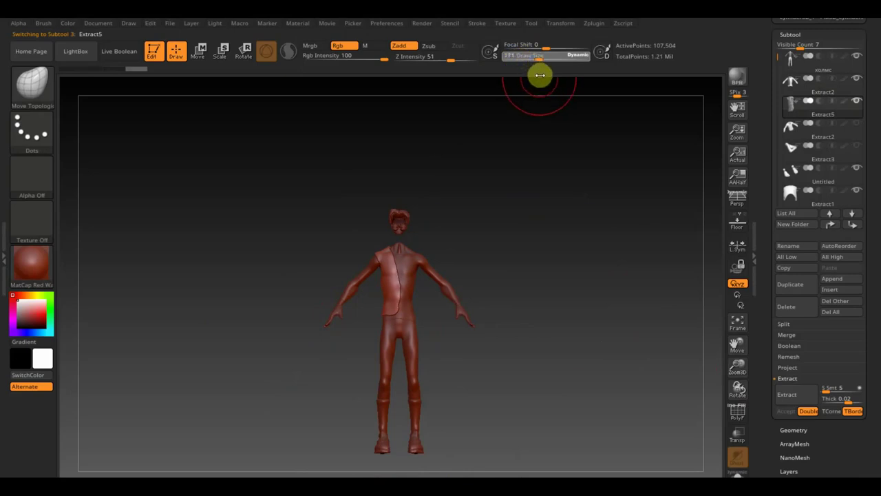
pyautogui.press('b')
pyautogui.press('m')
pyautogui.press('p')
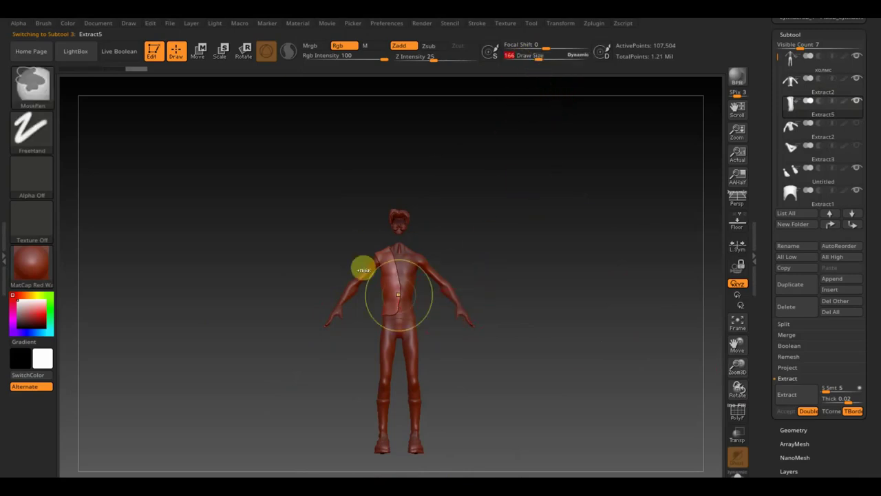
pyautogui.keyDown('ctrl'); pyautogui.moveTo(318, 215); pyautogui.dragTo(440, 298); pyautogui.keyUp('ctrl')
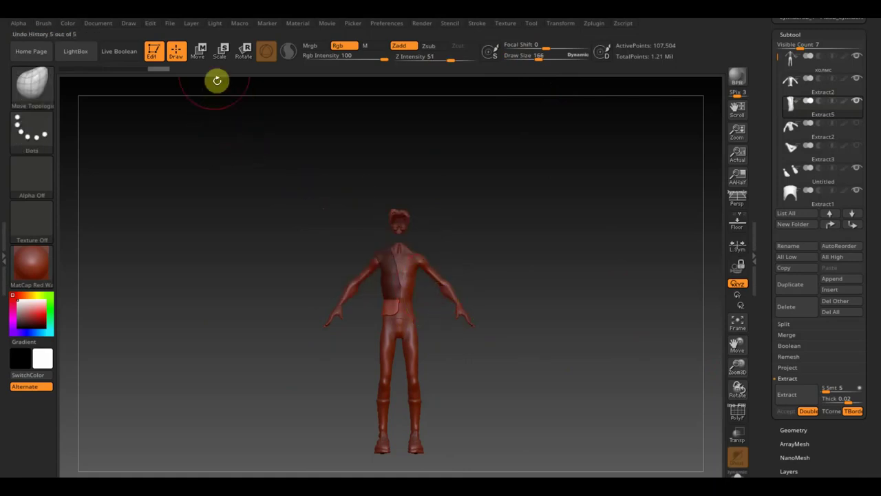
# Step: Drag the unmasked panel down to mid-thigh with Transpose, clear the mask, and open Geometry
pyautogui.click(199, 52)
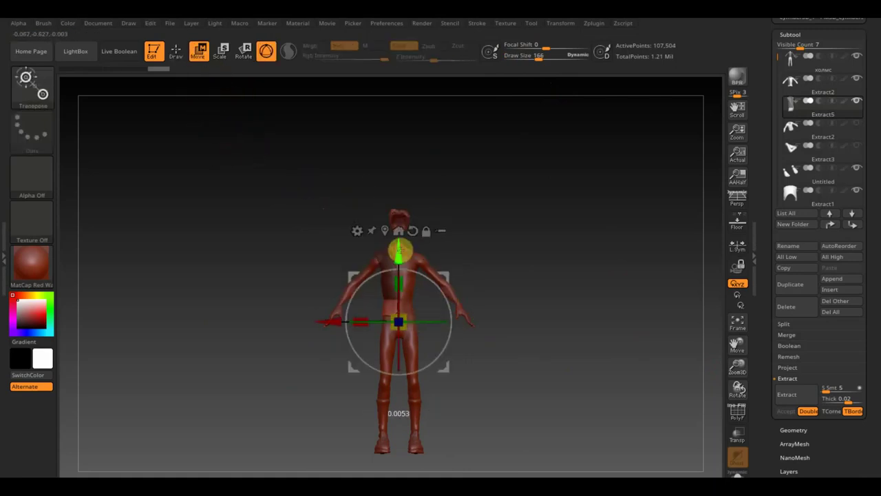
pyautogui.moveTo(400, 250); pyautogui.dragTo(399, 278)
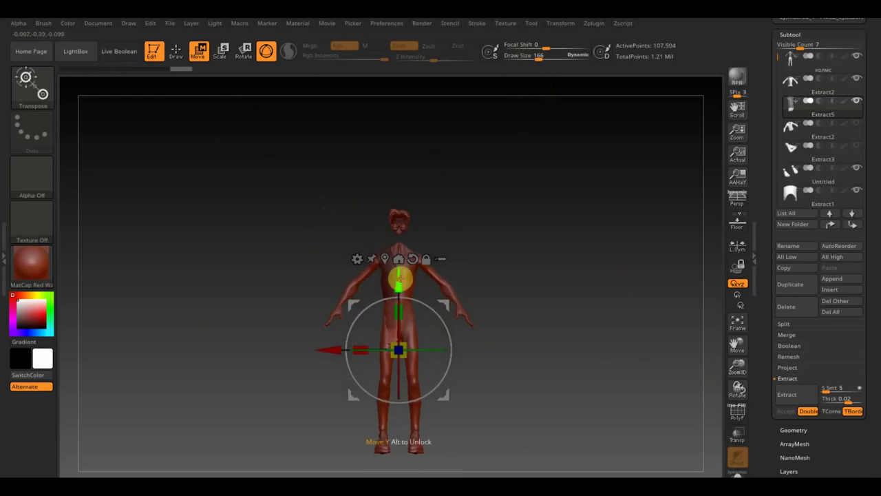
pyautogui.hotkey('ctrl', 'z')
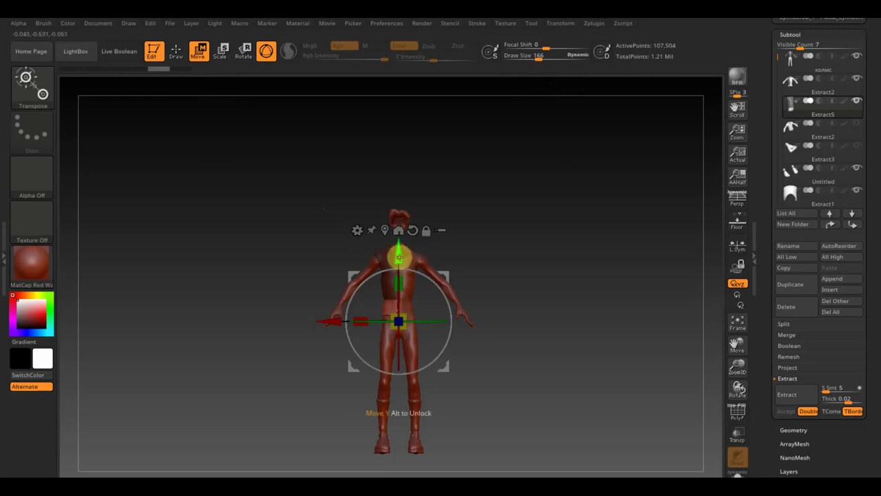
pyautogui.moveTo(399, 253); pyautogui.dragTo(402, 294)
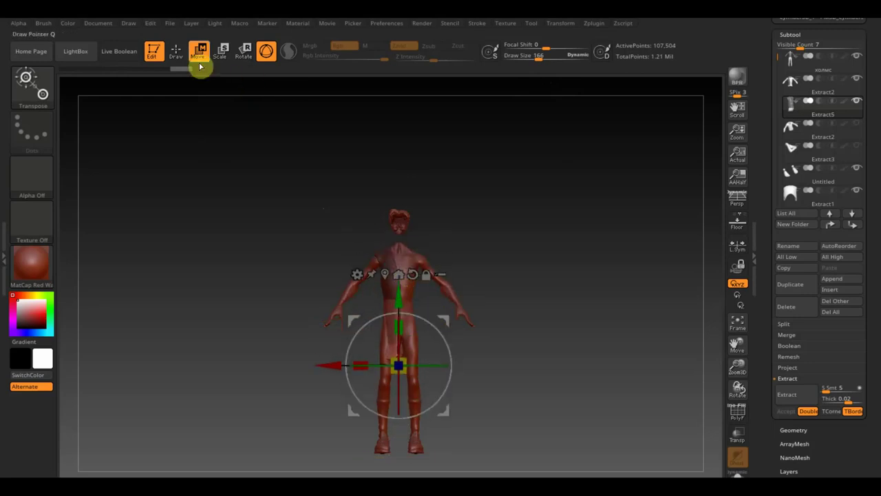
pyautogui.press('q')
pyautogui.press('b')
pyautogui.press('m')
pyautogui.press('t')
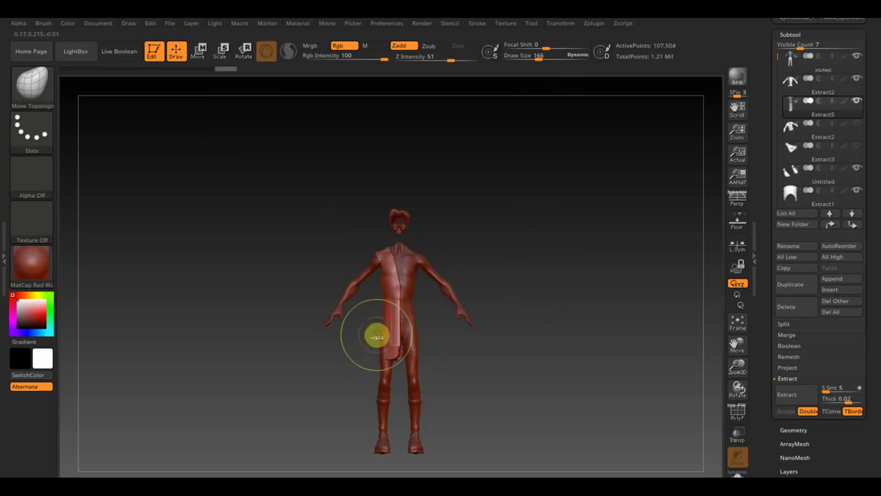
pyautogui.click(793, 429)
# Step: DynaMesh the coat panel and pull its lower edge down toward knee height
pyautogui.click(791, 201)
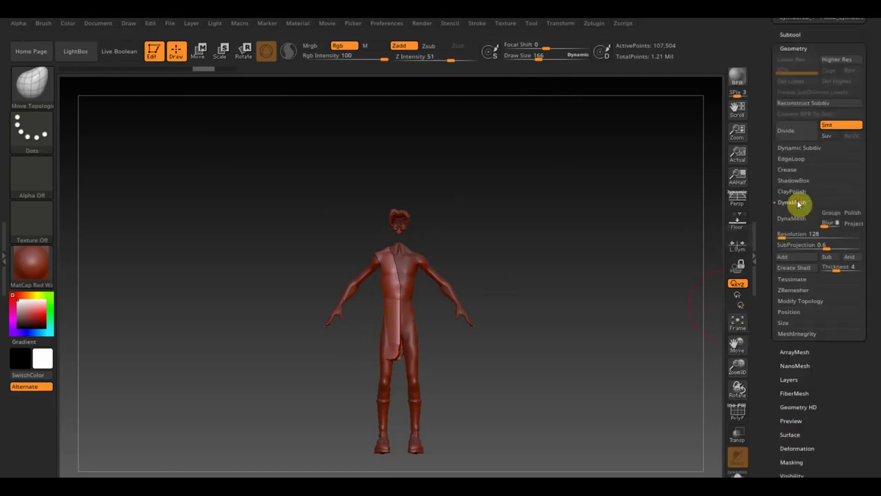
pyautogui.click(793, 218)
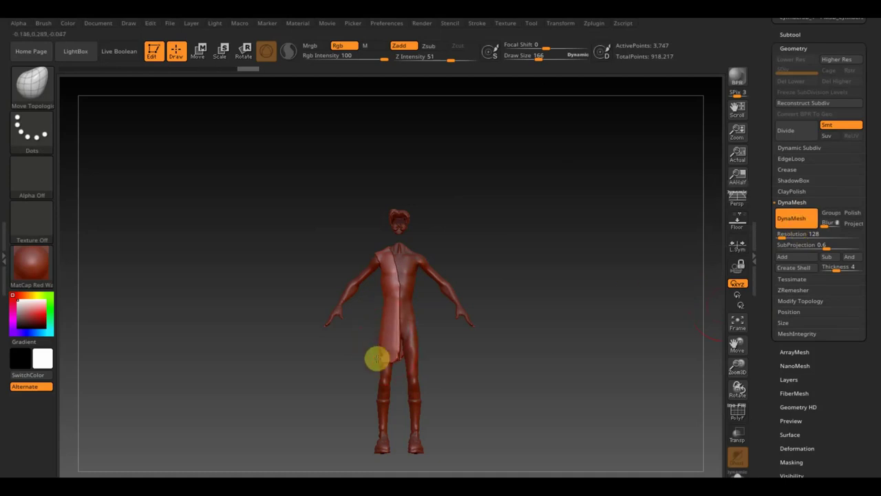
pyautogui.moveTo(370, 376); pyautogui.dragTo(367, 412)
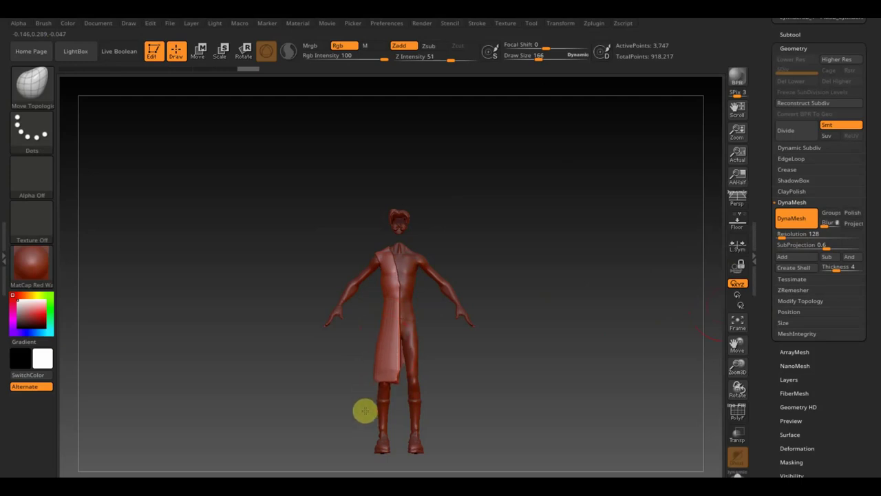
pyautogui.moveTo(365, 411)
pyautogui.mouseDown()
pyautogui.moveTo(366, 380)
pyautogui.moveTo(402, 350)
pyautogui.mouseUp()
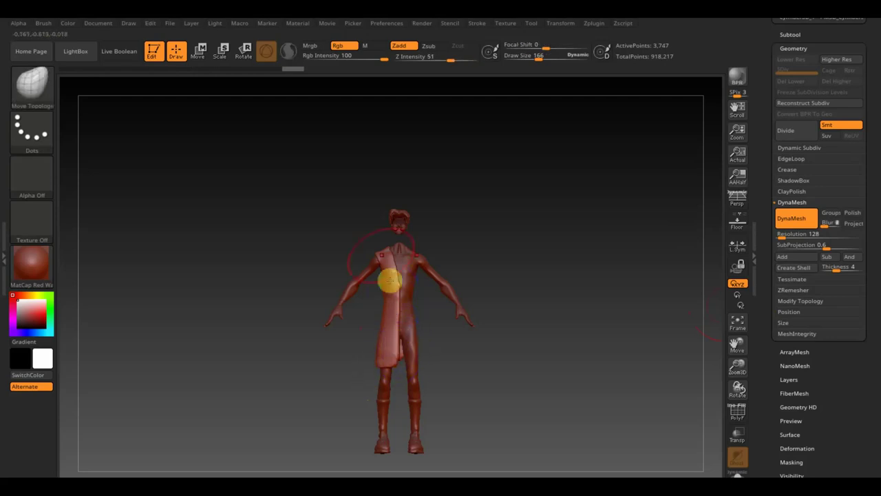
# Step: Reshape the coat panel with Move Topological at Draw Size 154, checking it from several angles
pyautogui.moveTo(527, 275)
pyautogui.mouseDown()
pyautogui.moveTo(604, 271)
pyautogui.moveTo(548, 311)
pyautogui.mouseUp()
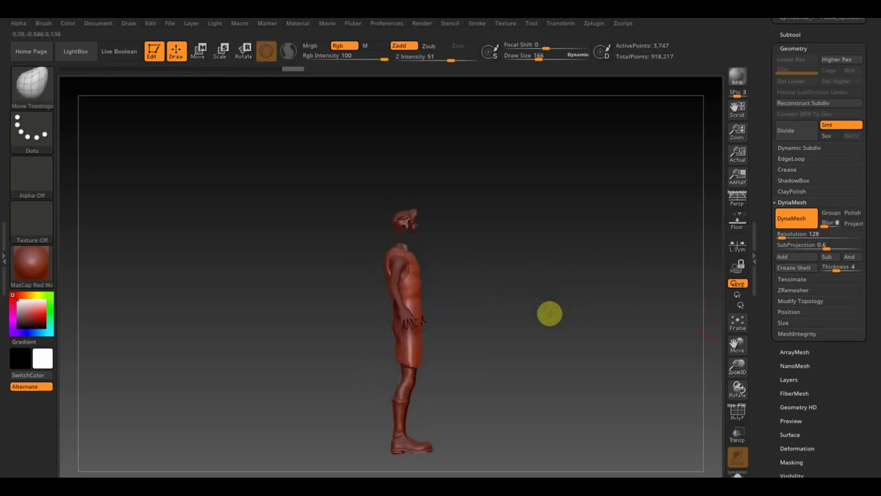
pyautogui.moveTo(430, 332)
pyautogui.mouseDown()
pyautogui.moveTo(397, 334)
pyautogui.moveTo(399, 351)
pyautogui.moveTo(519, 337)
pyautogui.mouseUp()
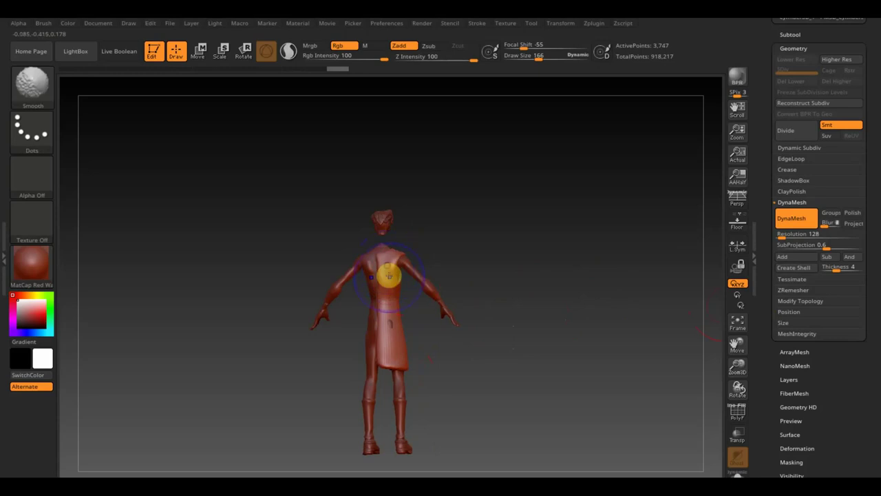
pyautogui.keyDown('alt'); pyautogui.moveTo(470, 270); pyautogui.dragTo(505, 351); pyautogui.keyUp('alt')
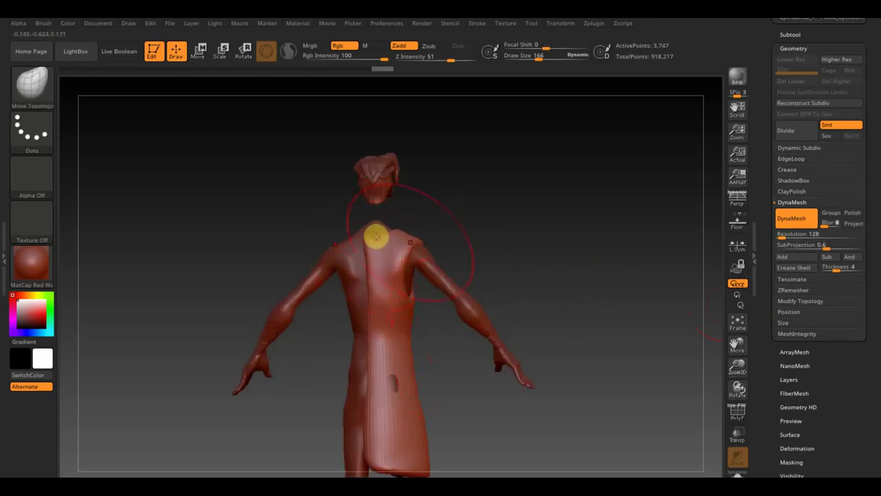
pyautogui.moveTo(539, 55); pyautogui.dragTo(528, 77)
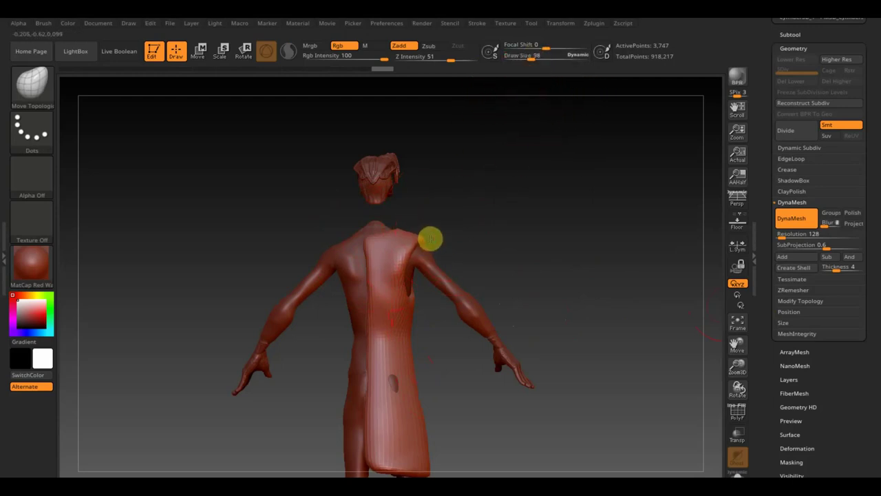
pyautogui.moveTo(436, 236)
pyautogui.mouseDown()
pyautogui.moveTo(479, 240)
pyautogui.moveTo(421, 262)
pyautogui.moveTo(415, 252)
pyautogui.moveTo(423, 253)
pyautogui.moveTo(349, 230)
pyautogui.mouseUp()
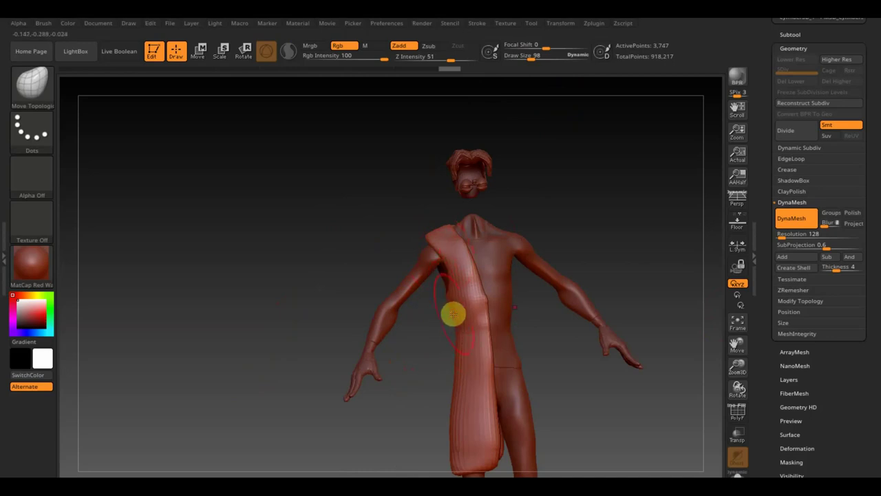
pyautogui.moveTo(603, 186); pyautogui.dragTo(599, 198)
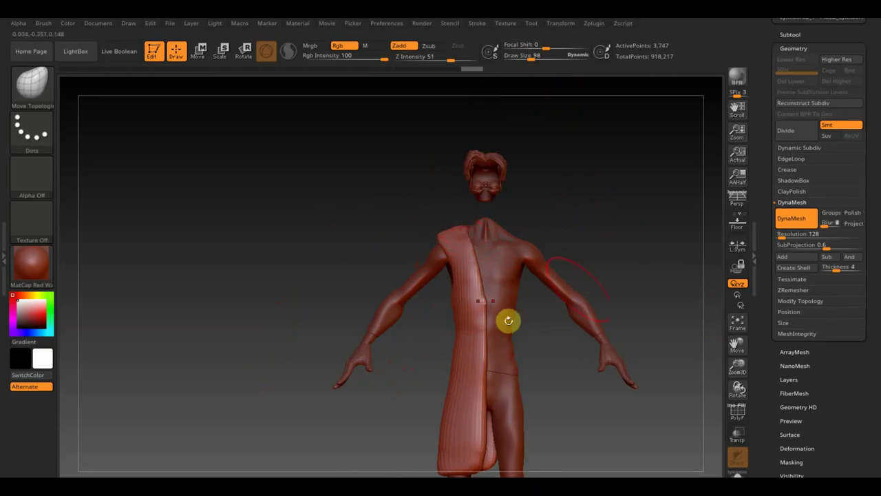
pyautogui.keyDown('alt'); pyautogui.moveTo(612, 236); pyautogui.dragTo(593, 203); pyautogui.keyUp('alt')
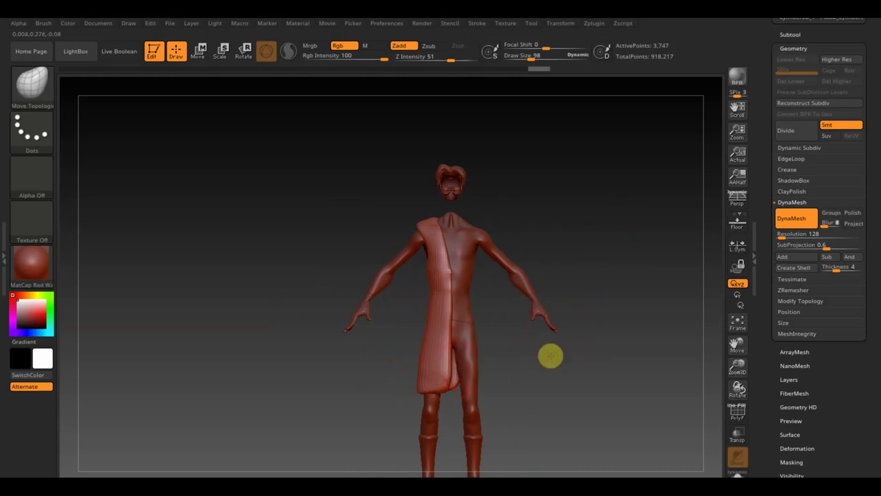
pyautogui.moveTo(549, 353); pyautogui.dragTo(561, 289)
pyautogui.click(540, 55)
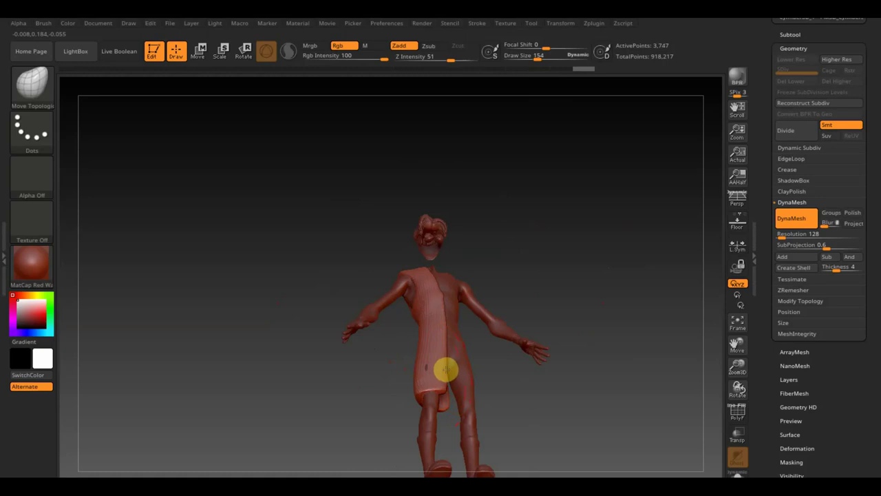
pyautogui.keyDown('shift'); pyautogui.moveTo(537, 369); pyautogui.dragTo(558, 410); pyautogui.keyUp('shift')
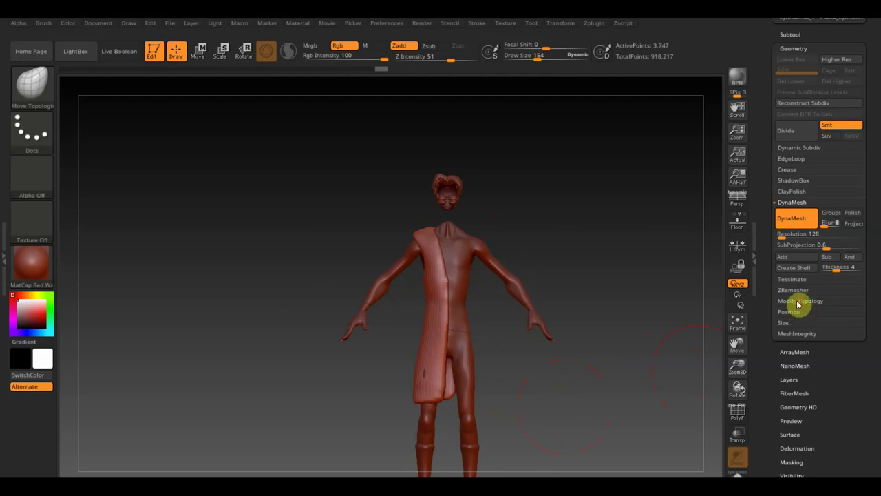
# Step: Mirror And Weld the half coat to the other side and smooth the centre seam
pyautogui.click(799, 303)
pyautogui.click(806, 269)
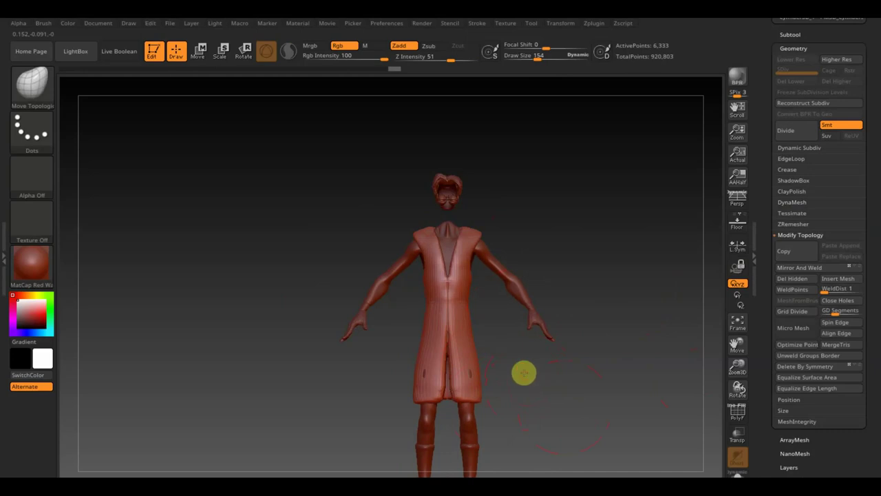
pyautogui.keyDown('alt'); pyautogui.moveTo(524, 372); pyautogui.dragTo(539, 403); pyautogui.keyUp('alt')
pyautogui.moveTo(445, 384)
pyautogui.keyDown('shift'); pyautogui.mouseDown()
pyautogui.moveTo(447, 316)
pyautogui.moveTo(446, 388)
pyautogui.mouseUp(); pyautogui.keyUp('shift')
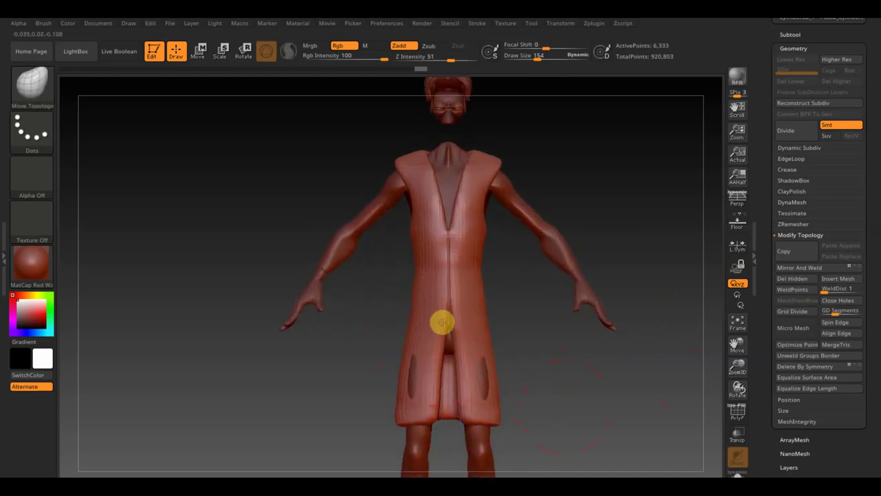
pyautogui.press('shift')
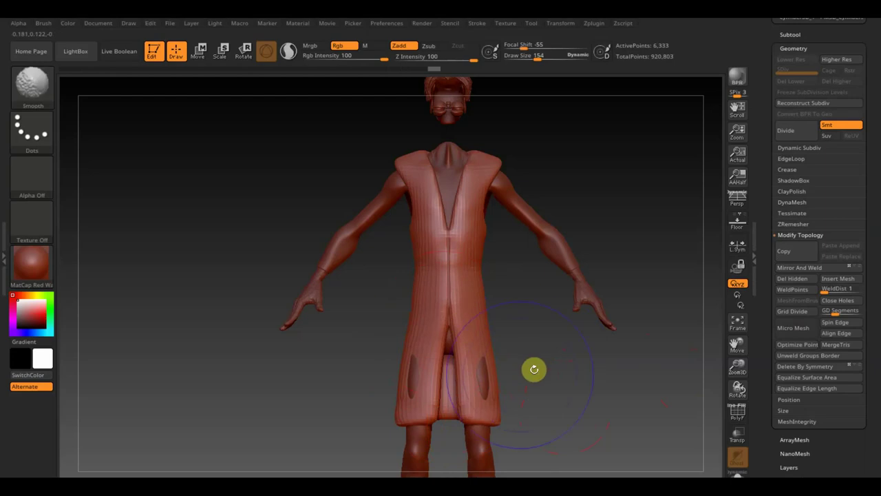
pyautogui.moveTo(530, 376); pyautogui.dragTo(556, 393)
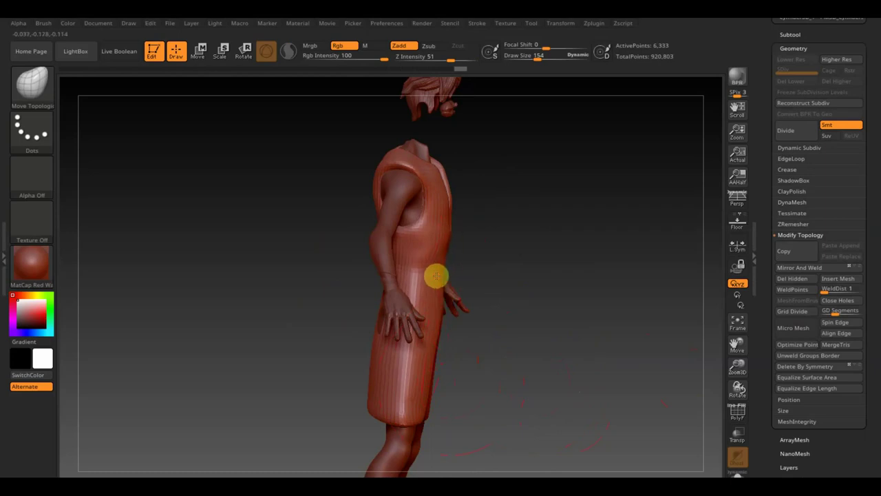
pyautogui.moveTo(550, 213); pyautogui.dragTo(537, 232)
pyautogui.press('shift')
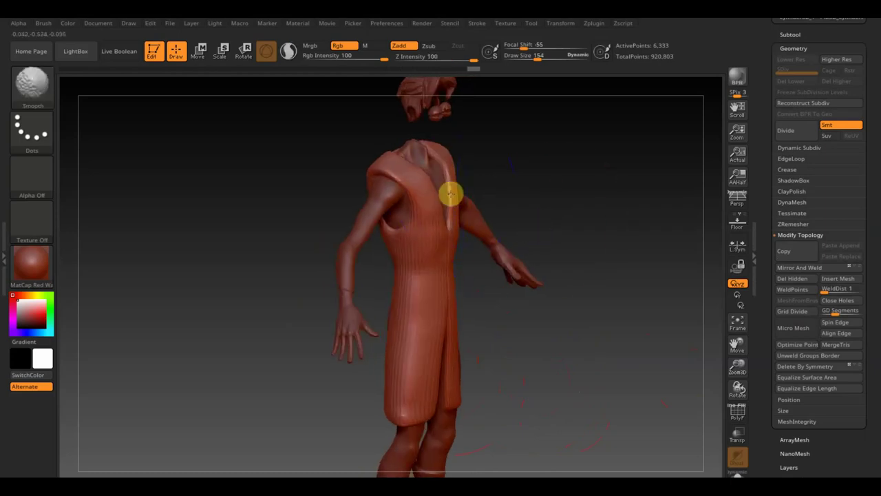
pyautogui.keyDown('shift'); pyautogui.moveTo(458, 200); pyautogui.dragTo(554, 173); pyautogui.keyUp('shift')
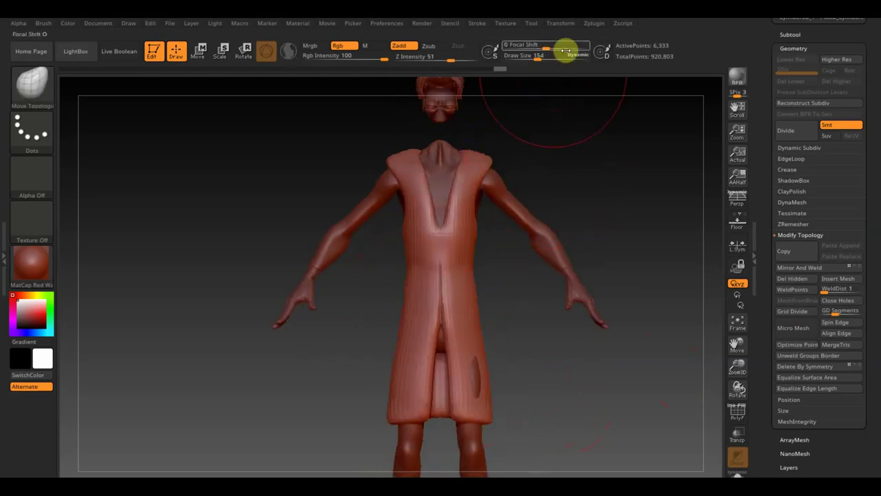
# Step: Lower Draw Size, Mirror And Weld again to even the chest seam, and smooth it
pyautogui.moveTo(531, 61); pyautogui.dragTo(530, 58)
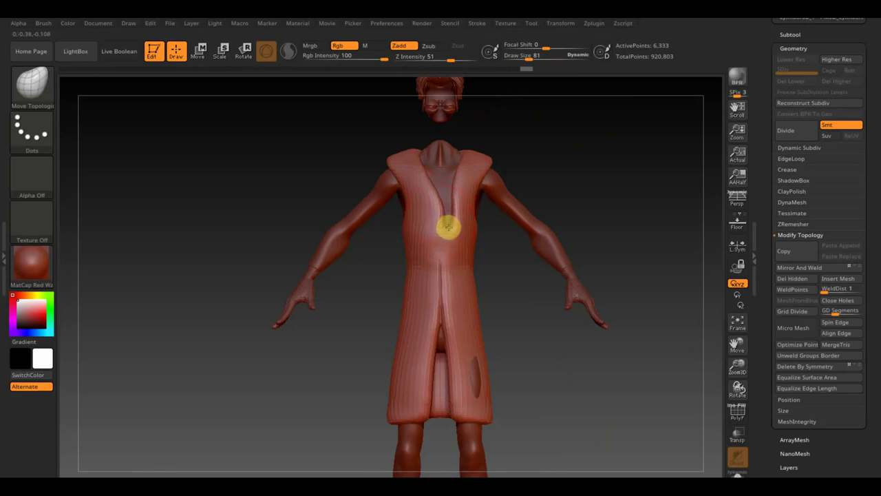
pyautogui.click(788, 270)
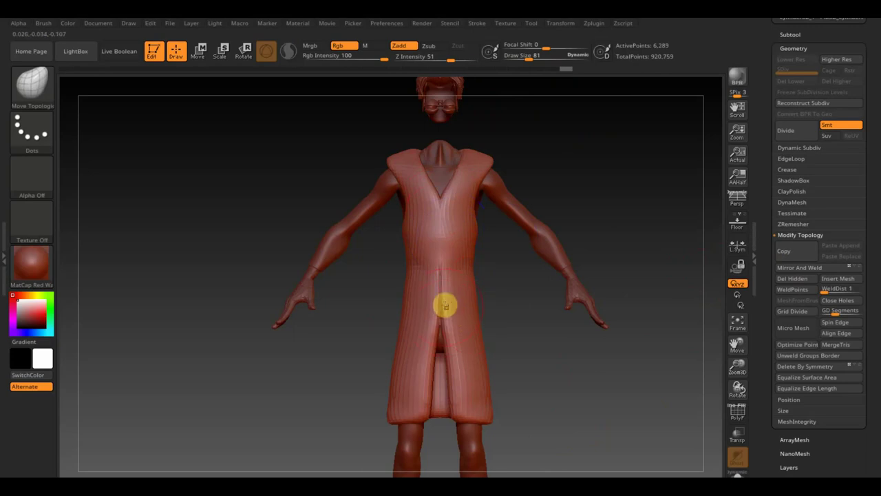
pyautogui.press('shift')
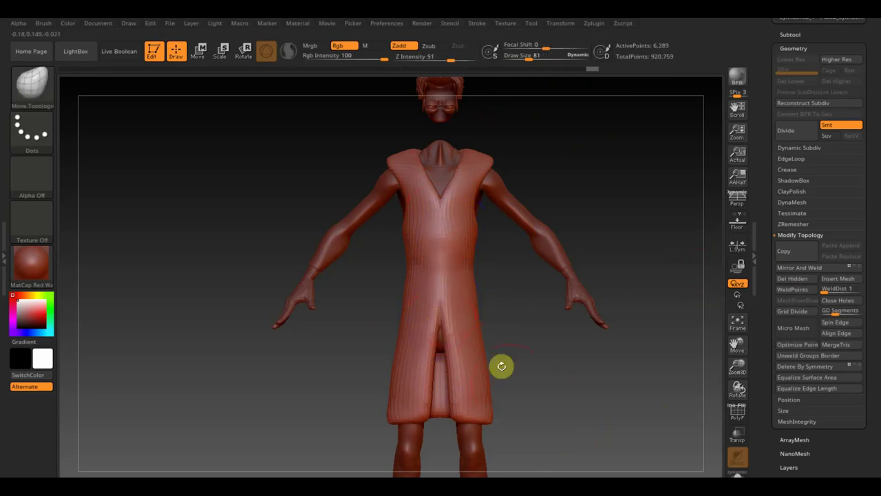
pyautogui.moveTo(517, 382)
pyautogui.mouseDown()
pyautogui.moveTo(530, 396)
pyautogui.moveTo(552, 379)
pyautogui.mouseUp()
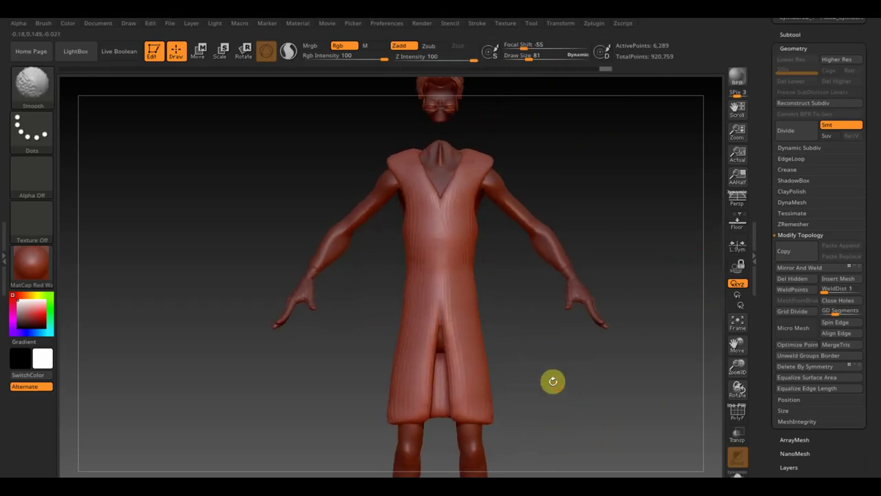
pyautogui.click(800, 34)
pyautogui.moveTo(793, 84)
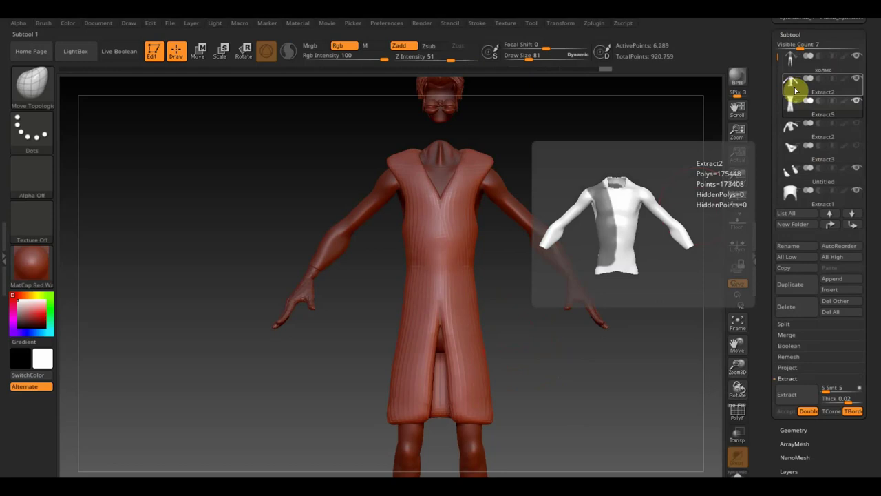
# Step: Select the Extract2 shirt subtool and show all subtools at once
pyautogui.click(795, 90)
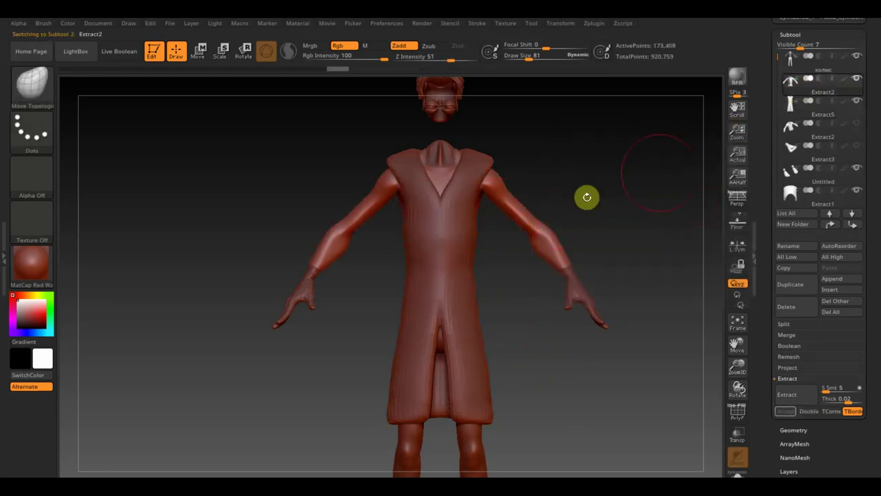
pyautogui.press('shift')
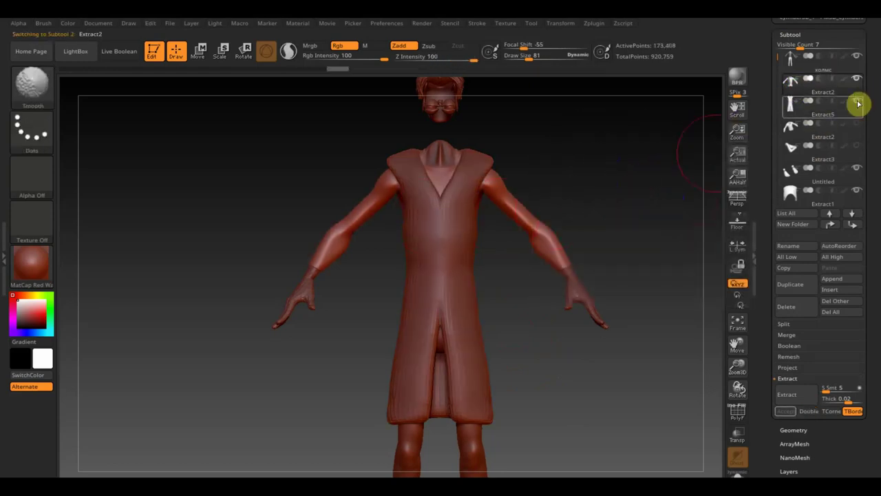
pyautogui.keyDown('shift'); pyautogui.click(857, 102); pyautogui.keyUp('shift')
pyautogui.keyDown('shift'); pyautogui.click(857, 102); pyautogui.keyUp('shift')
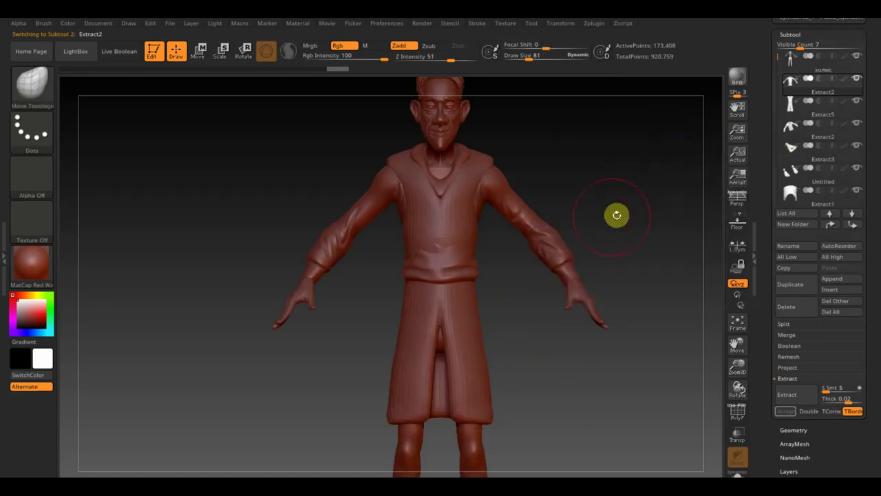
# Step: Select Extract3 to inspect the hooded character from behind, then reselect Extract2
pyautogui.keyDown('alt'); pyautogui.click(465, 154); pyautogui.keyUp('alt')
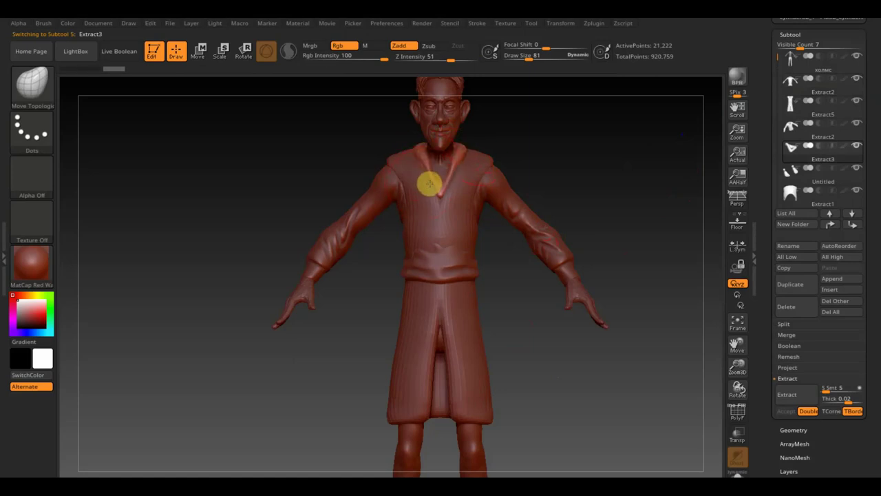
pyautogui.moveTo(533, 135)
pyautogui.mouseDown()
pyautogui.moveTo(626, 143)
pyautogui.moveTo(634, 154)
pyautogui.mouseUp()
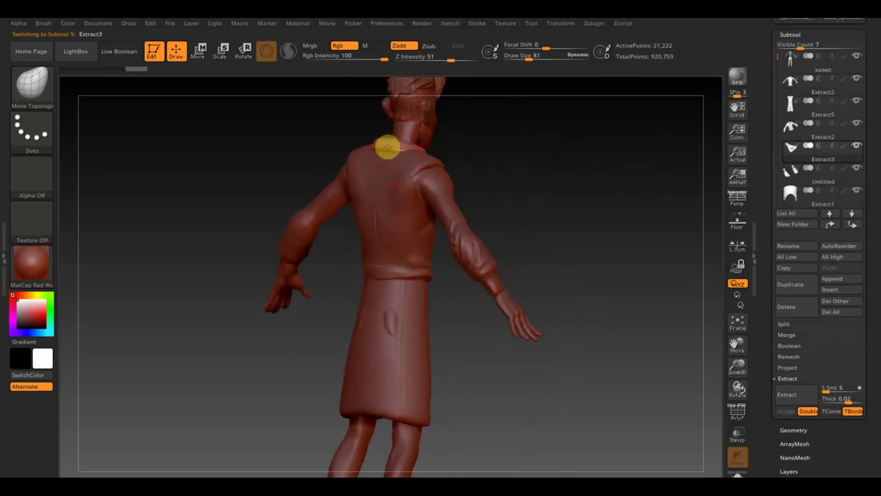
pyautogui.moveTo(447, 158)
pyautogui.mouseDown()
pyautogui.moveTo(476, 248)
pyautogui.moveTo(423, 157)
pyautogui.moveTo(369, 138)
pyautogui.mouseUp()
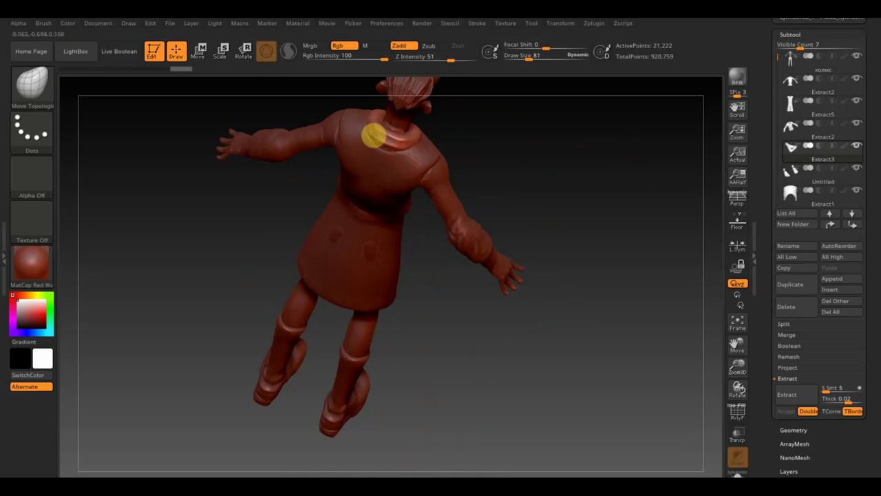
pyautogui.moveTo(523, 131)
pyautogui.mouseDown()
pyautogui.moveTo(529, 112)
pyautogui.moveTo(505, 73)
pyautogui.moveTo(514, 147)
pyautogui.moveTo(488, 156)
pyautogui.moveTo(560, 153)
pyautogui.mouseUp()
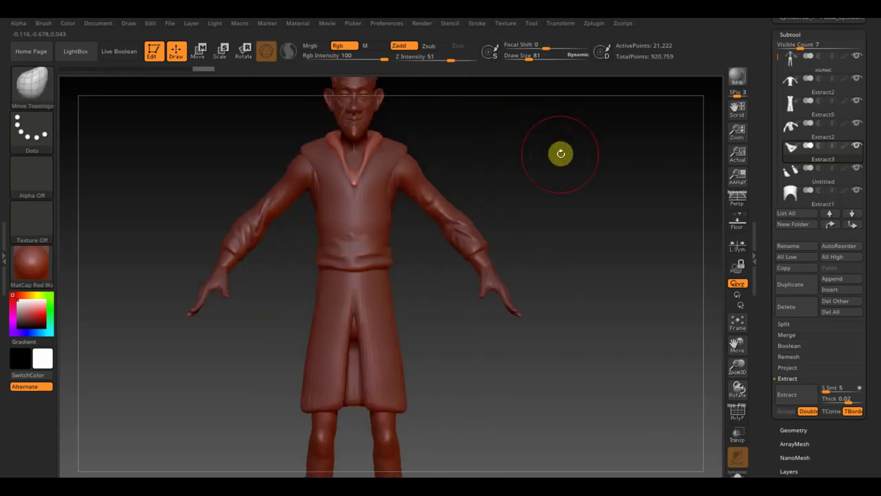
pyautogui.click(784, 93)
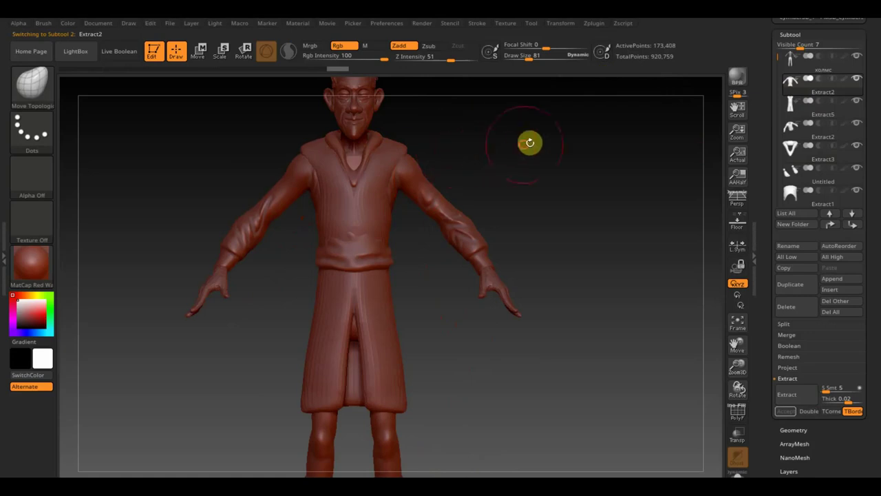
pyautogui.moveTo(529, 142)
pyautogui.mouseDown()
pyautogui.moveTo(519, 145)
pyautogui.moveTo(534, 152)
pyautogui.mouseUp()
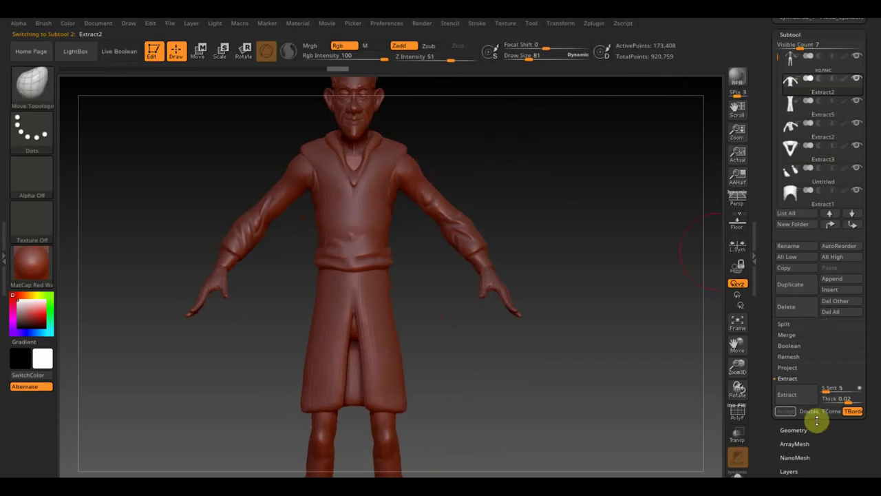
pyautogui.click(795, 430)
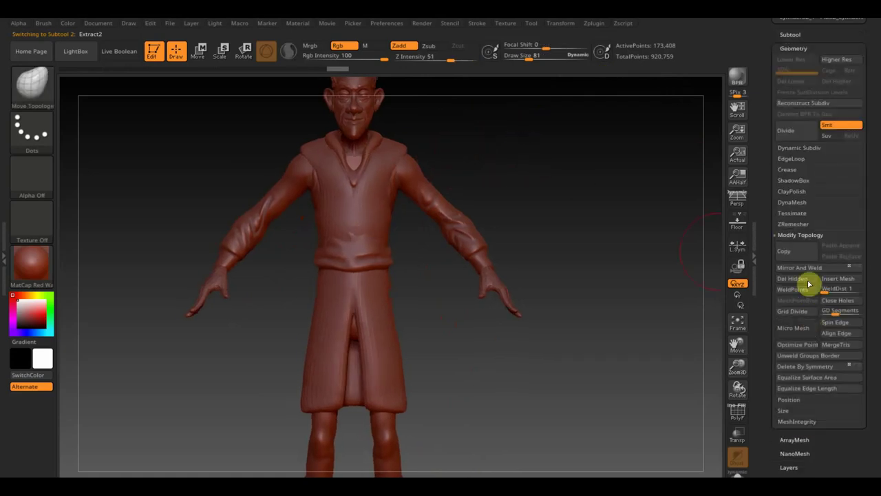
# Step: DynaMesh the shirt at resolution 360, then switch to the belt subtool remeshed at 568
pyautogui.click(798, 204)
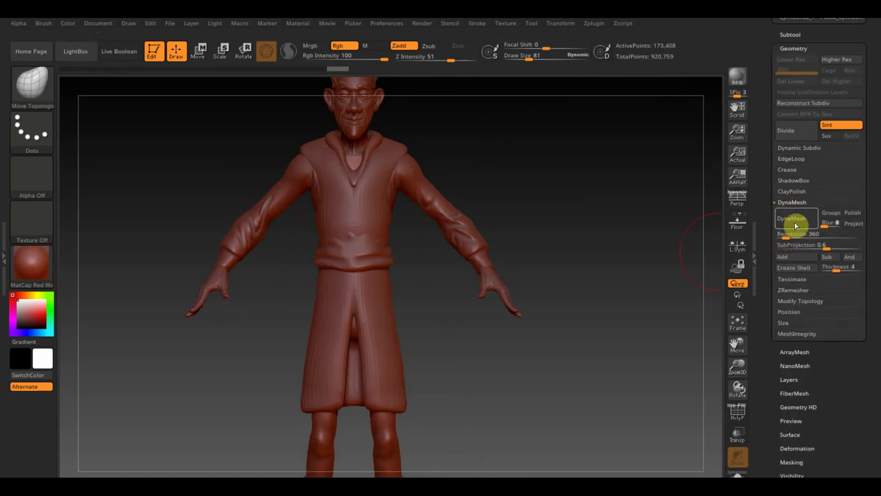
pyautogui.click(795, 225)
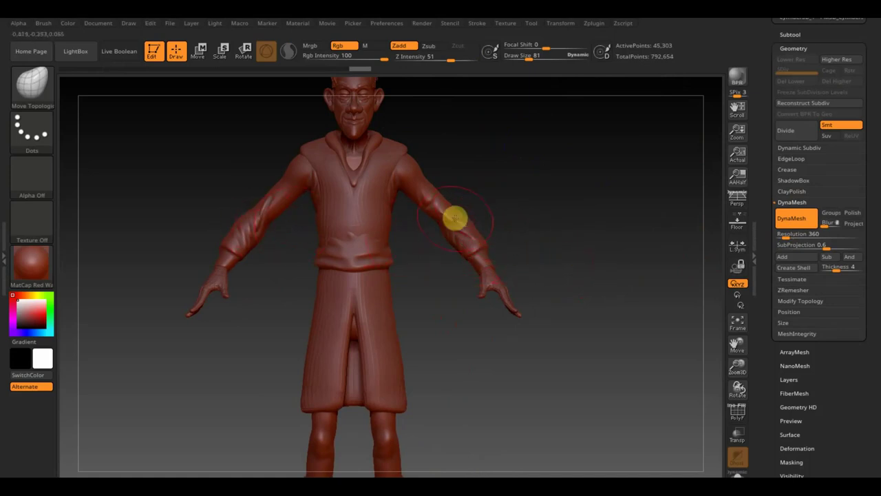
pyautogui.hotkey('alt', 'Down')
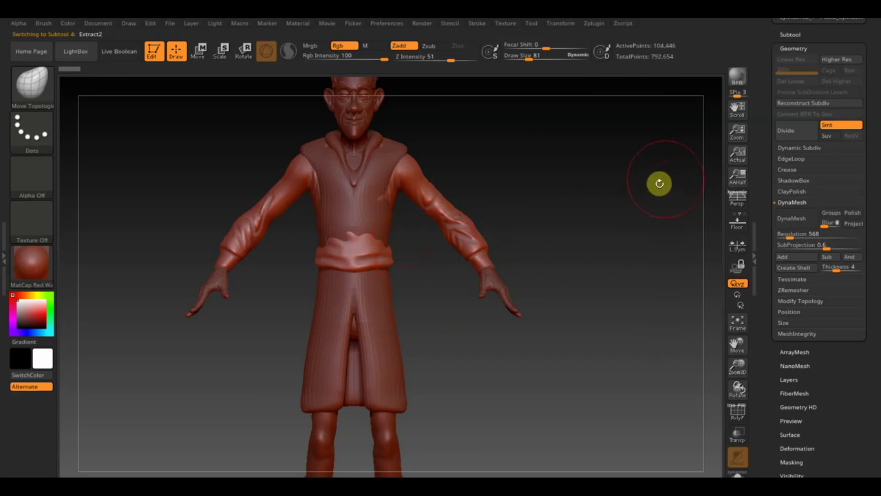
pyautogui.click(793, 35)
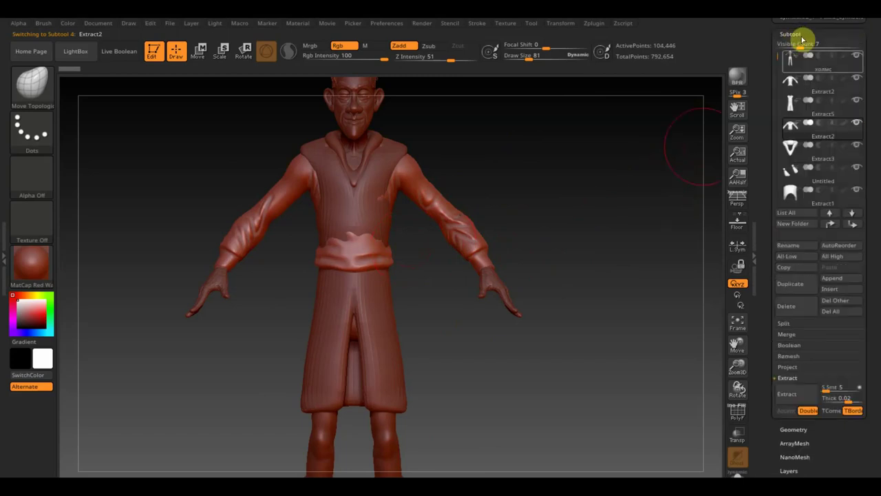
pyautogui.moveTo(791, 86)
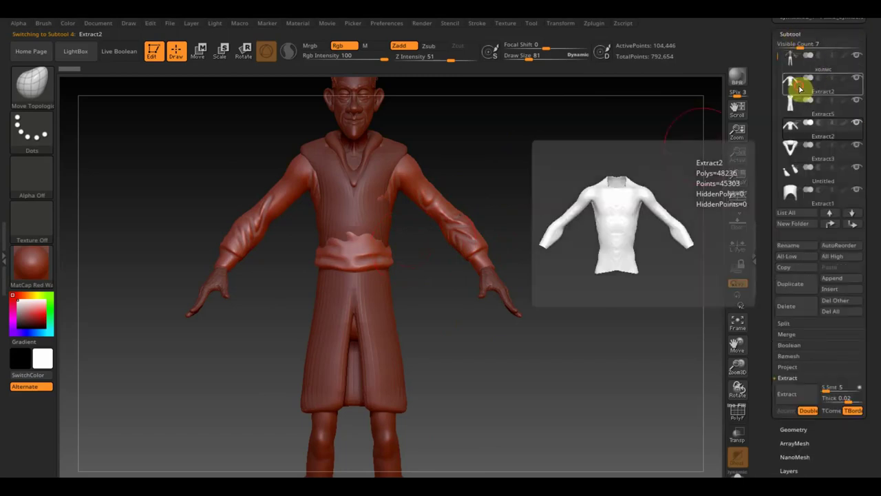
# Step: Delete the spare sleeveless Extract2 piece and make the long-sleeved shirt visible again
pyautogui.click(800, 88)
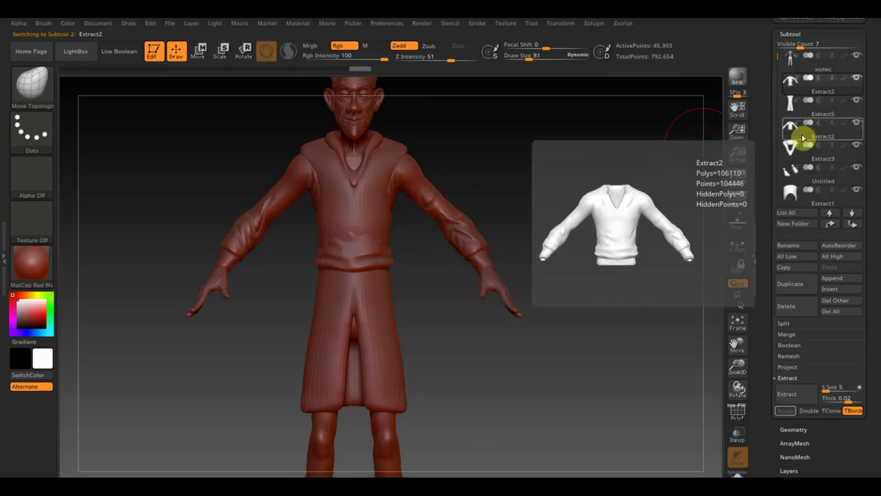
pyautogui.click(856, 125)
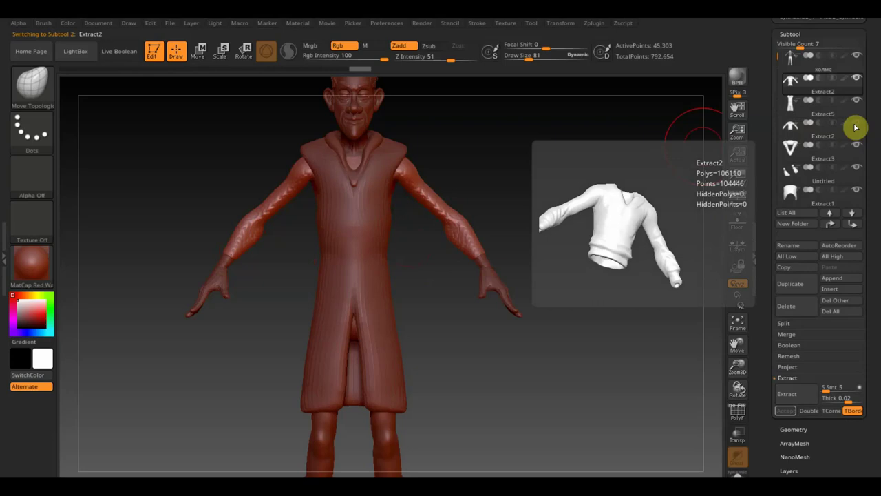
pyautogui.click(800, 131)
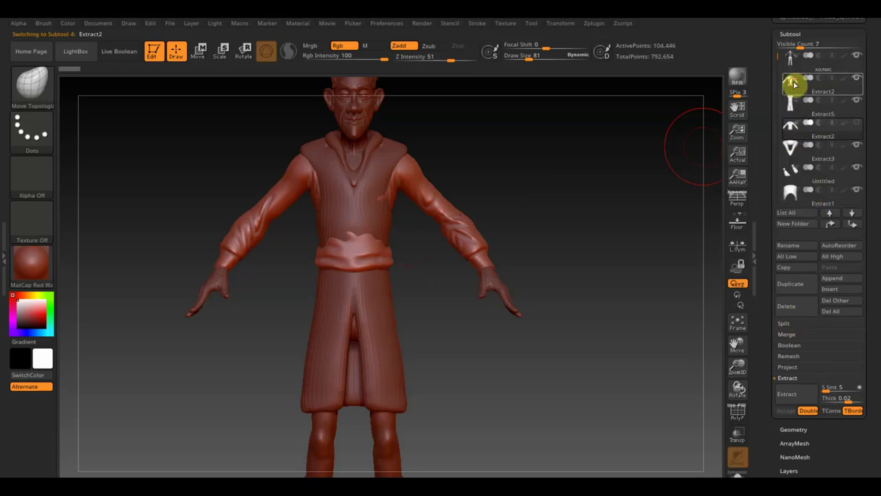
pyautogui.moveTo(800, 85)
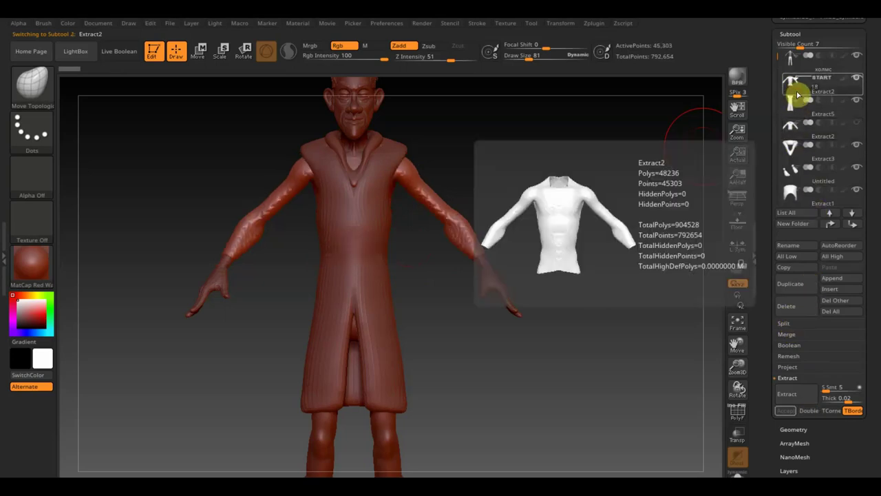
pyautogui.click(795, 307)
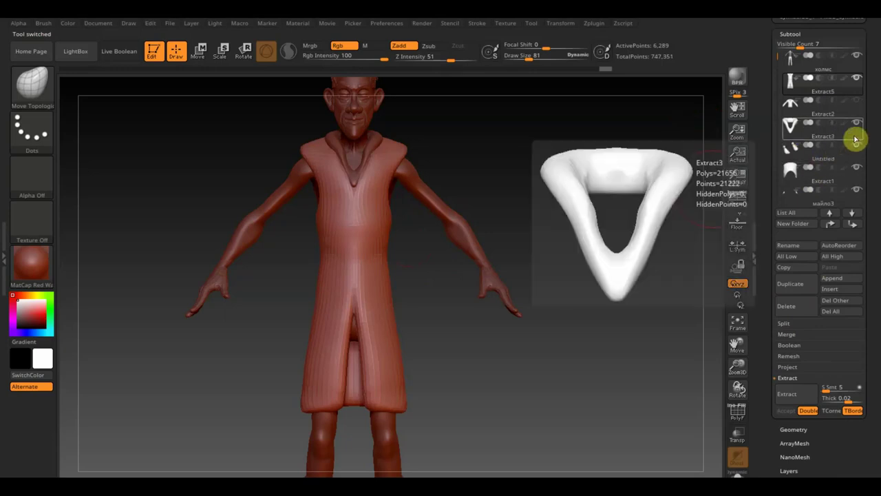
pyautogui.click(857, 103)
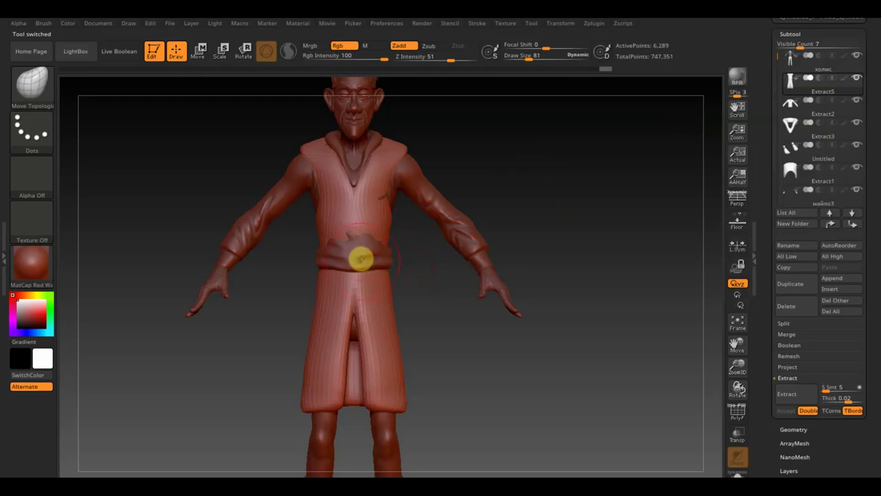
# Step: Smooth the bulky waist band and torso side back into the body
pyautogui.keyDown('alt'); pyautogui.click(362, 256); pyautogui.keyUp('alt')
pyautogui.keyDown('shift'); pyautogui.moveTo(364, 254); pyautogui.dragTo(332, 243); pyautogui.keyUp('shift')
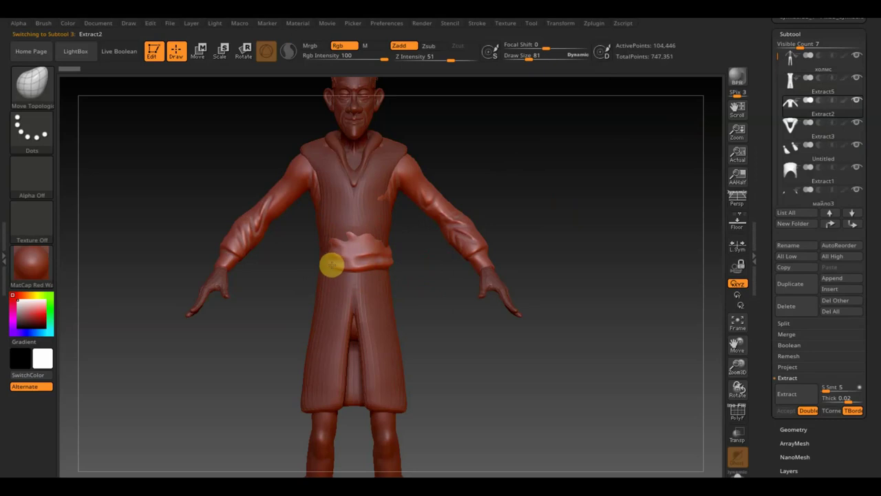
pyautogui.moveTo(406, 281); pyautogui.dragTo(437, 281)
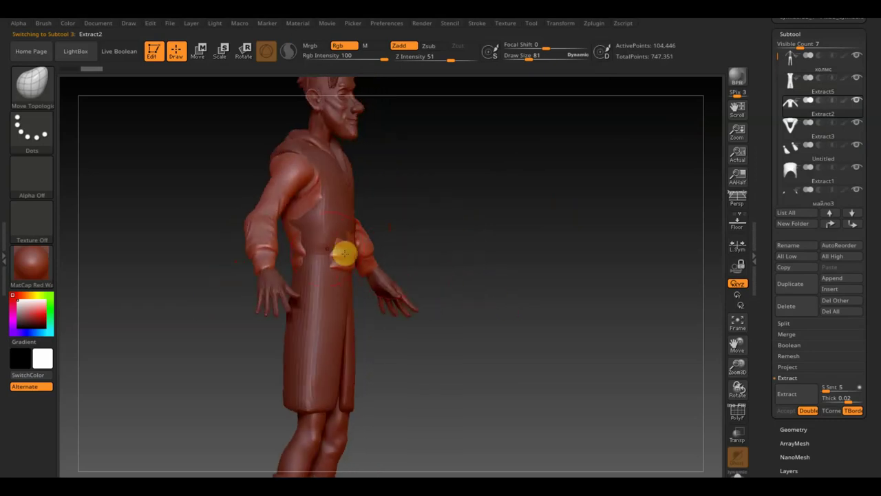
pyautogui.keyDown('shift'); pyautogui.moveTo(303, 254); pyautogui.dragTo(291, 241); pyautogui.keyUp('shift')
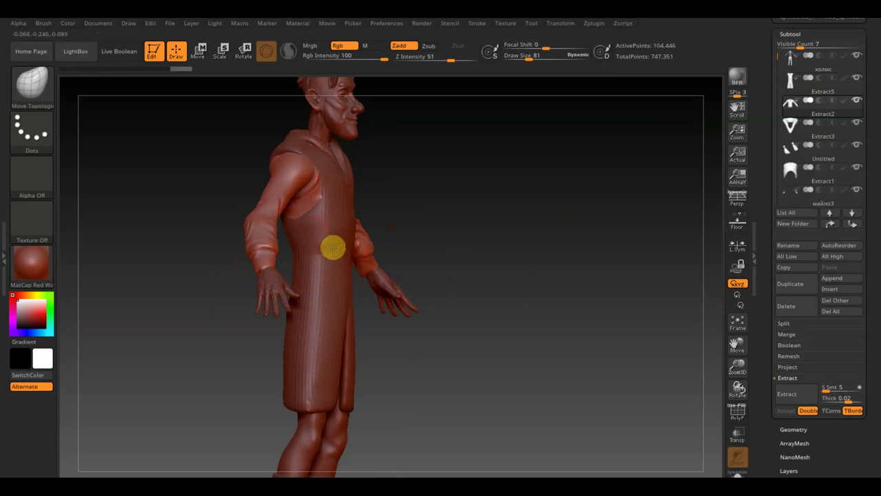
pyautogui.moveTo(423, 222); pyautogui.dragTo(397, 222)
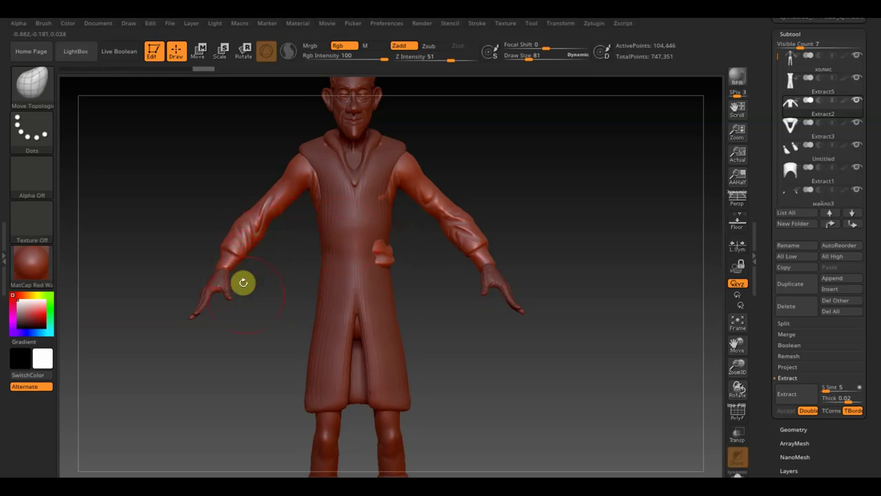
# Step: Smooth the vertical ridges on the shirt front and inspect the shoulders and back
pyautogui.click(795, 429)
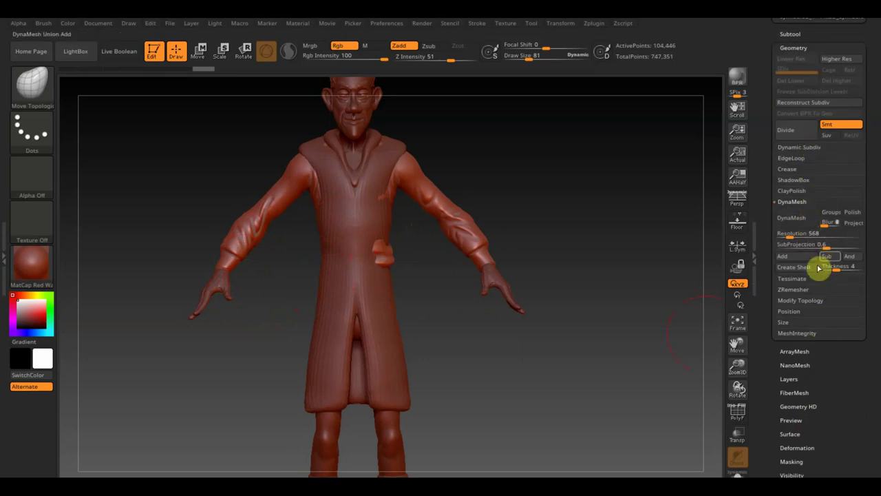
pyautogui.click(806, 300)
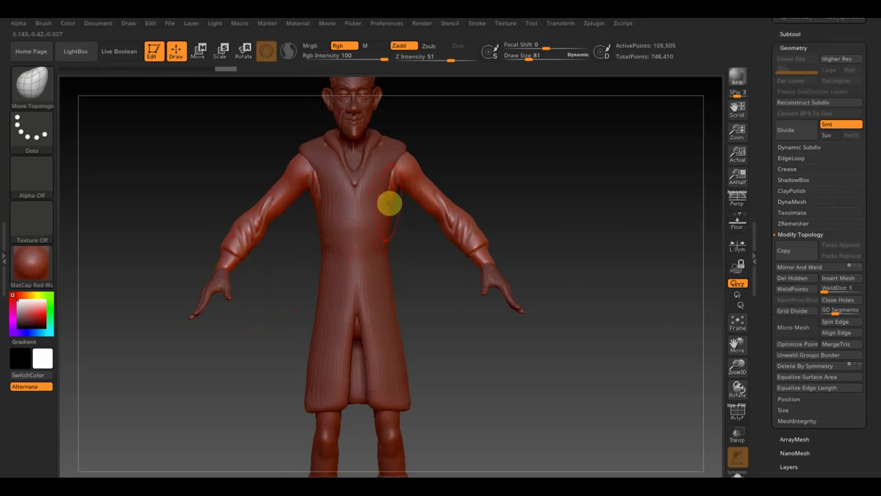
pyautogui.press('shift')
pyautogui.moveTo(375, 205)
pyautogui.keyDown('shift'); pyautogui.mouseDown()
pyautogui.moveTo(329, 210)
pyautogui.moveTo(364, 216)
pyautogui.mouseUp(); pyautogui.keyUp('shift')
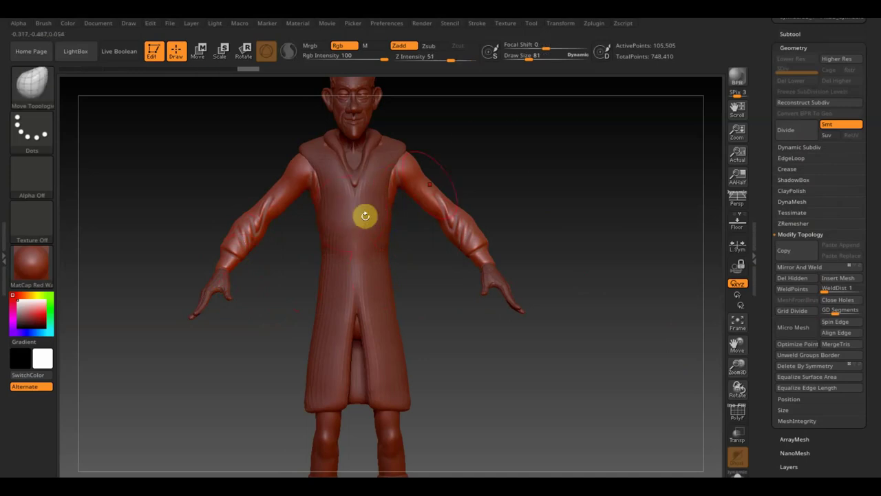
pyautogui.moveTo(494, 157); pyautogui.dragTo(360, 191)
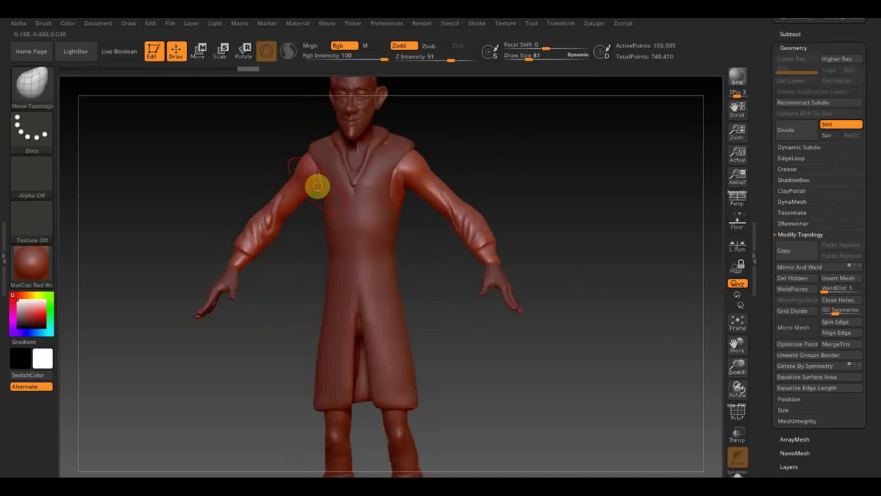
pyautogui.moveTo(483, 147); pyautogui.dragTo(306, 210)
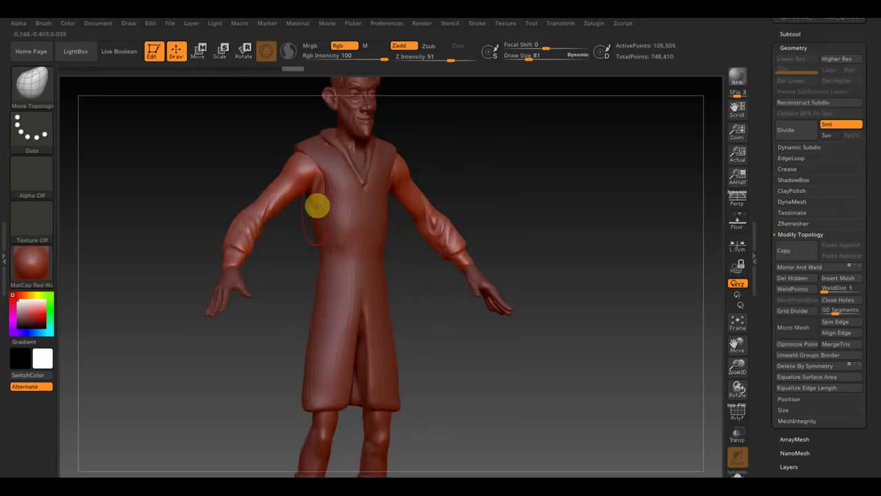
pyautogui.moveTo(435, 188); pyautogui.dragTo(586, 157)
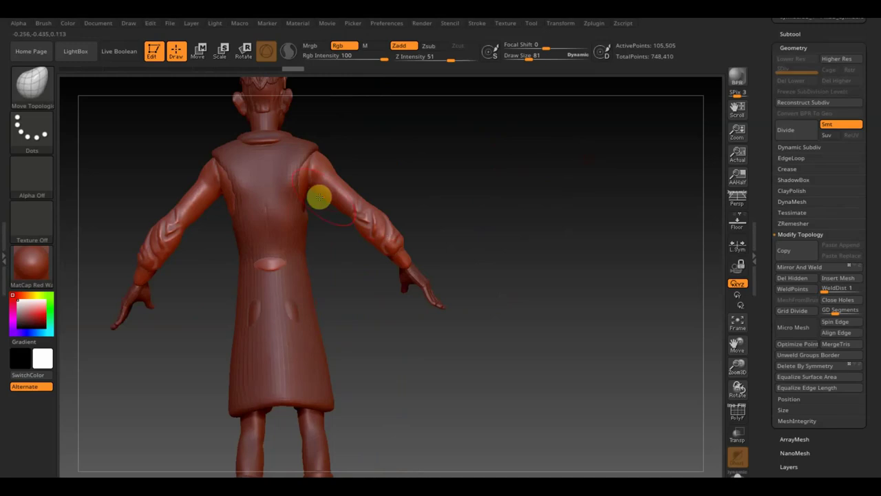
pyautogui.moveTo(306, 205)
pyautogui.mouseDown()
pyautogui.moveTo(333, 275)
pyautogui.moveTo(271, 267)
pyautogui.moveTo(482, 212)
pyautogui.moveTo(407, 220)
pyautogui.moveTo(459, 200)
pyautogui.mouseUp()
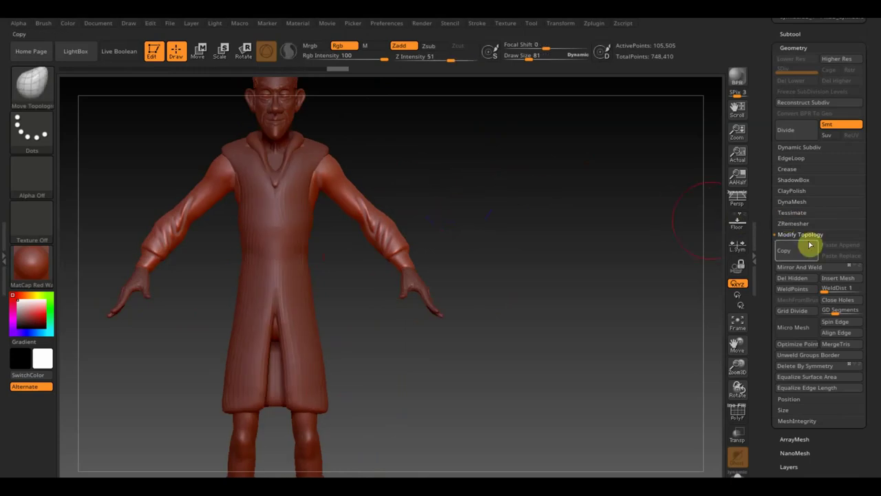
# Step: Mirror And Weld the shirt, then mask the wrist cuffs at Draw Size 42
pyautogui.click(789, 268)
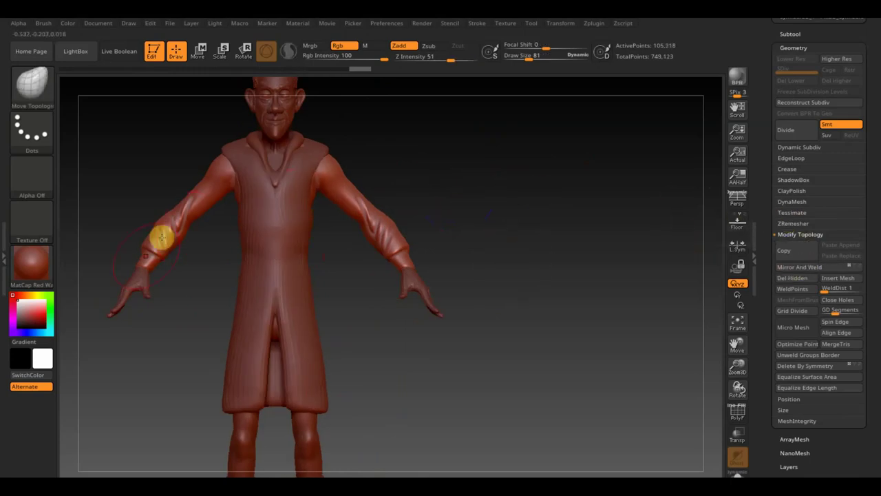
pyautogui.moveTo(556, 52); pyautogui.dragTo(524, 58)
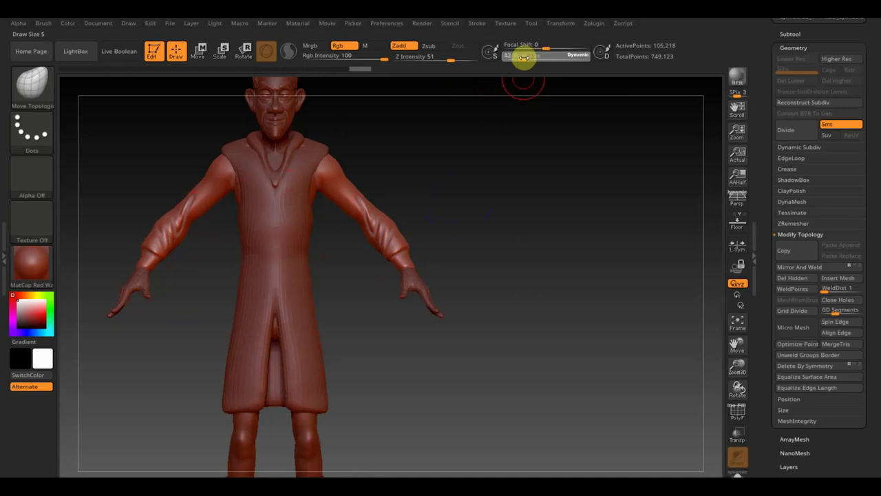
pyautogui.press('1')
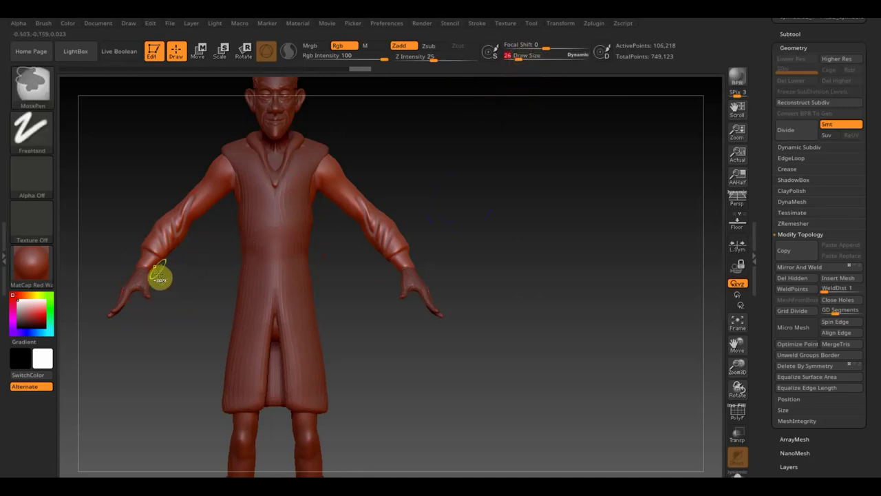
pyautogui.press('b')
pyautogui.press('m')
pyautogui.press('t')
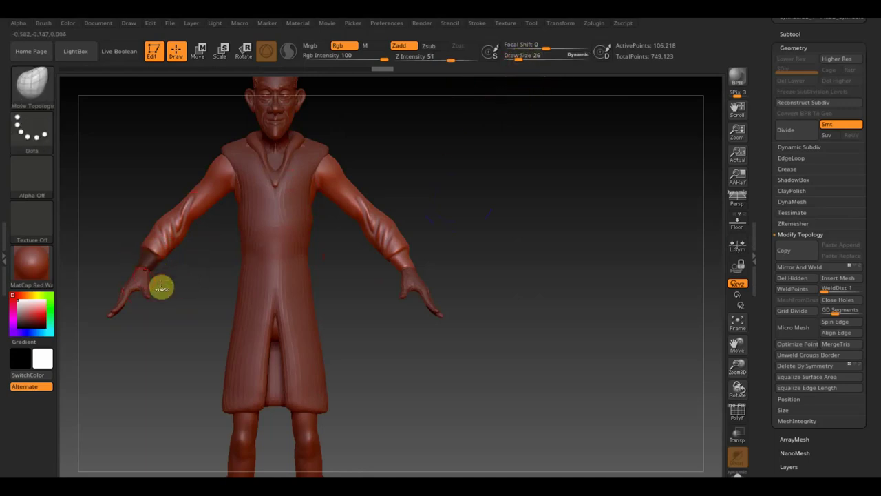
pyautogui.moveTo(109, 242); pyautogui.dragTo(162, 260)
pyautogui.press('ctrl')
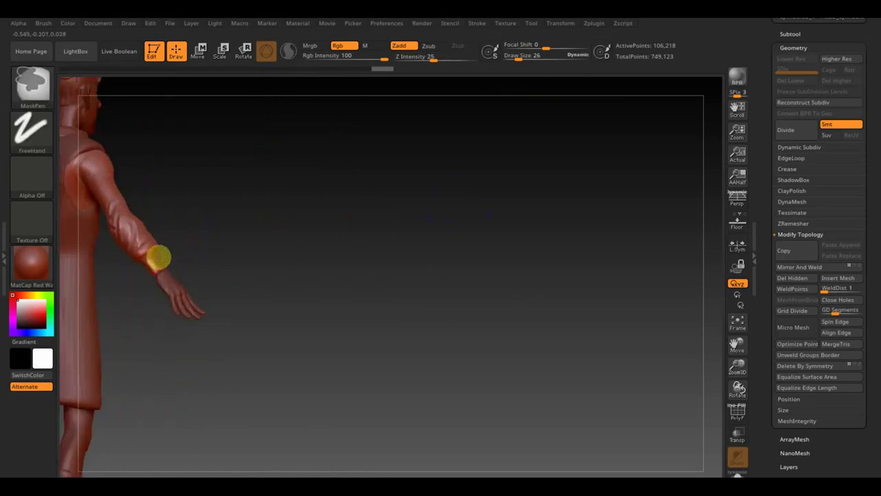
pyautogui.moveTo(158, 270)
pyautogui.mouseDown()
pyautogui.moveTo(277, 216)
pyautogui.moveTo(241, 259)
pyautogui.moveTo(328, 253)
pyautogui.mouseUp()
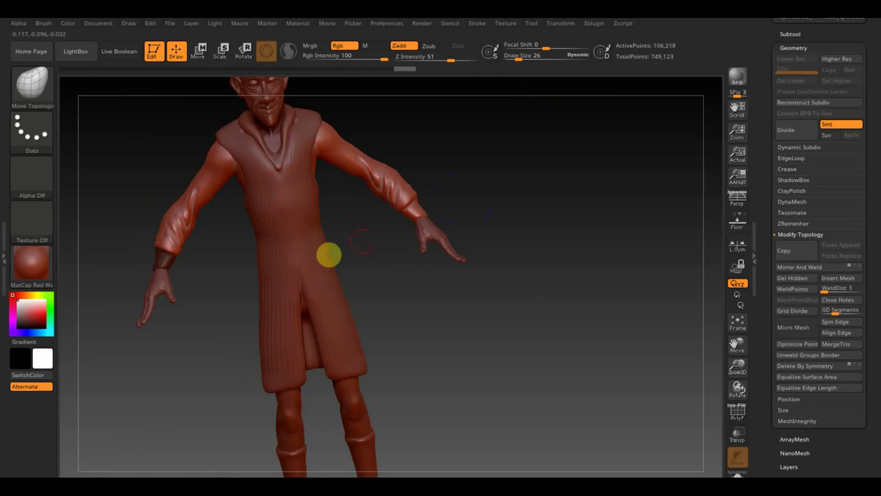
pyautogui.keyDown('ctrl'); pyautogui.click(526, 165); pyautogui.keyUp('ctrl')
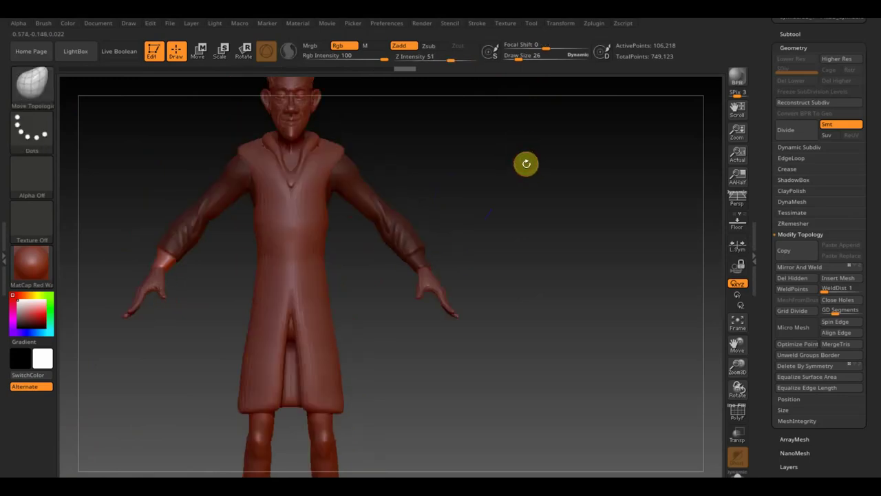
pyautogui.keyDown('ctrl'); pyautogui.click(526, 164); pyautogui.keyUp('ctrl')
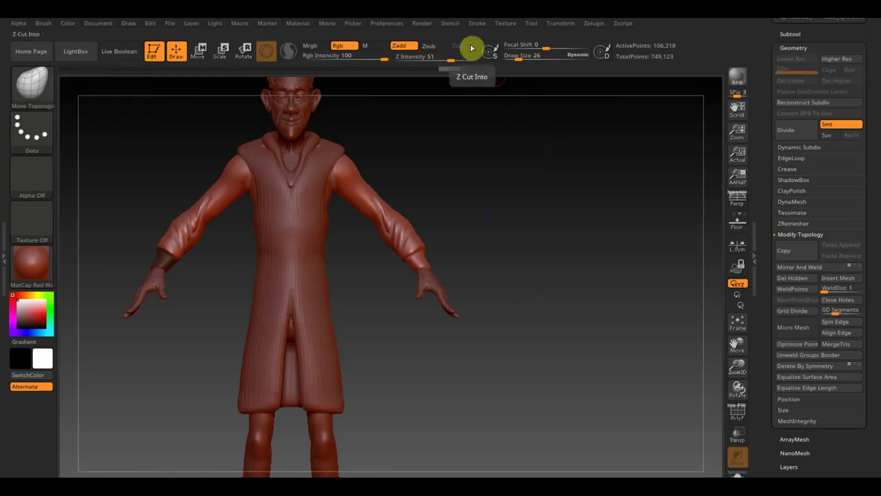
# Step: Slim the upper sleeves with Move Topological and smooth them at Draw Size 62
pyautogui.moveTo(518, 59); pyautogui.dragTo(534, 58)
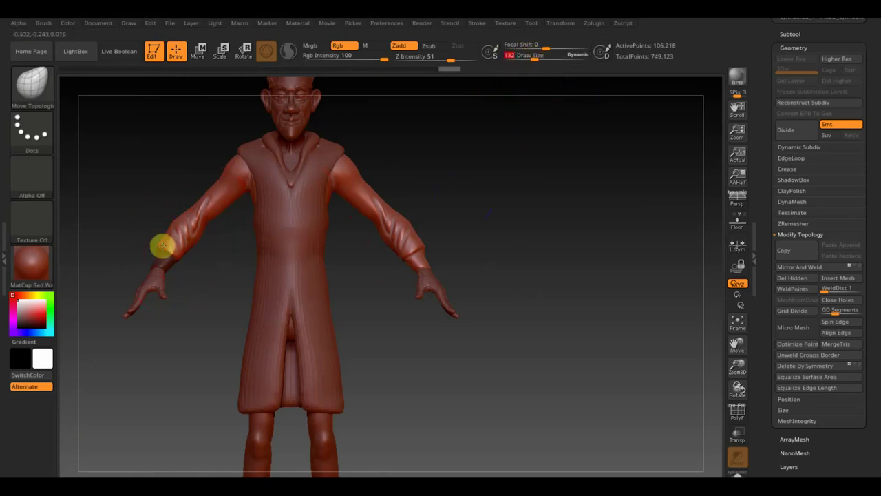
pyautogui.moveTo(161, 246); pyautogui.dragTo(211, 201)
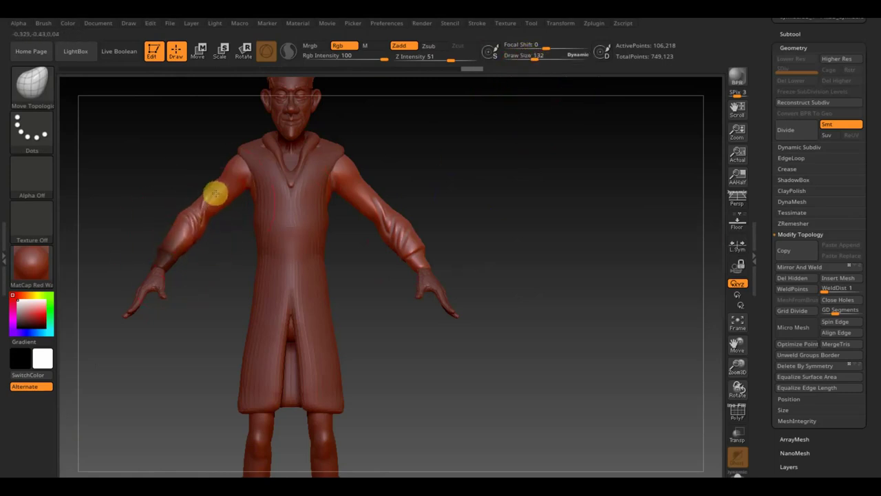
pyautogui.moveTo(535, 58); pyautogui.dragTo(527, 61)
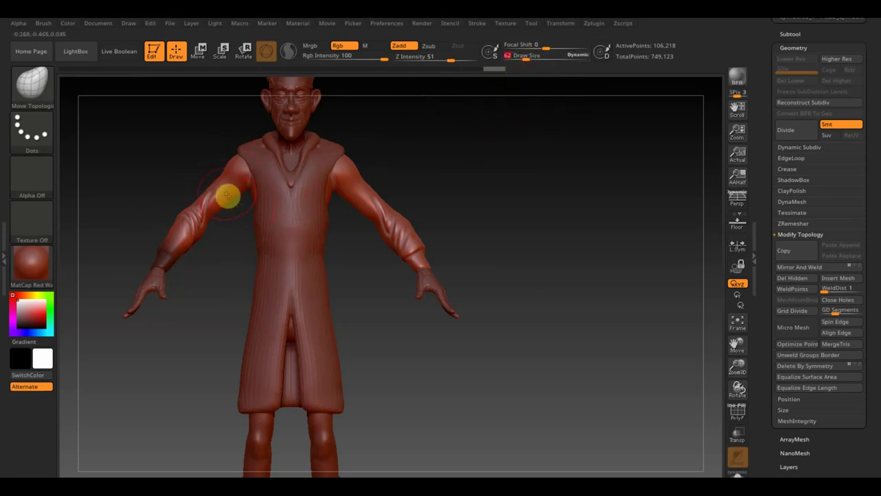
pyautogui.press('shift')
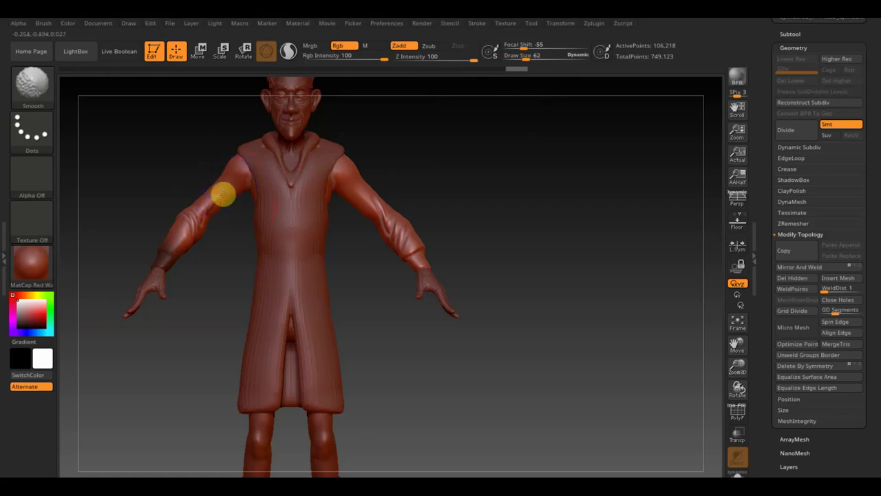
pyautogui.press('shift')
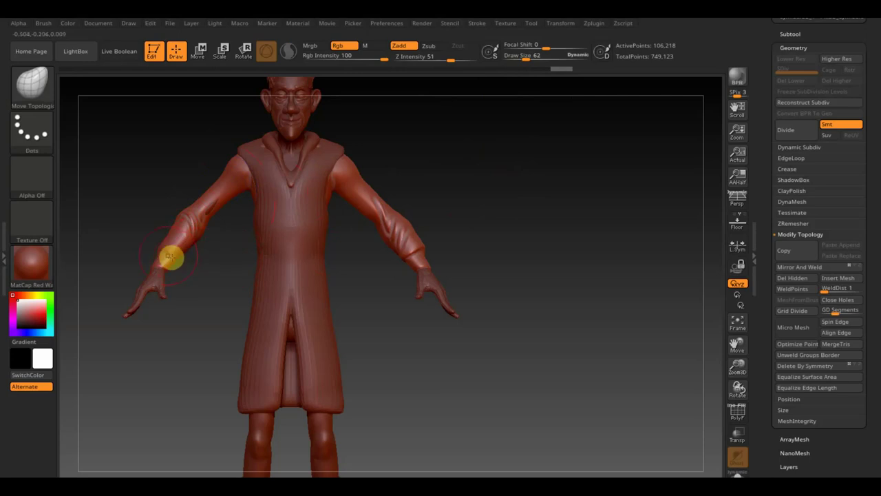
pyautogui.press('shift')
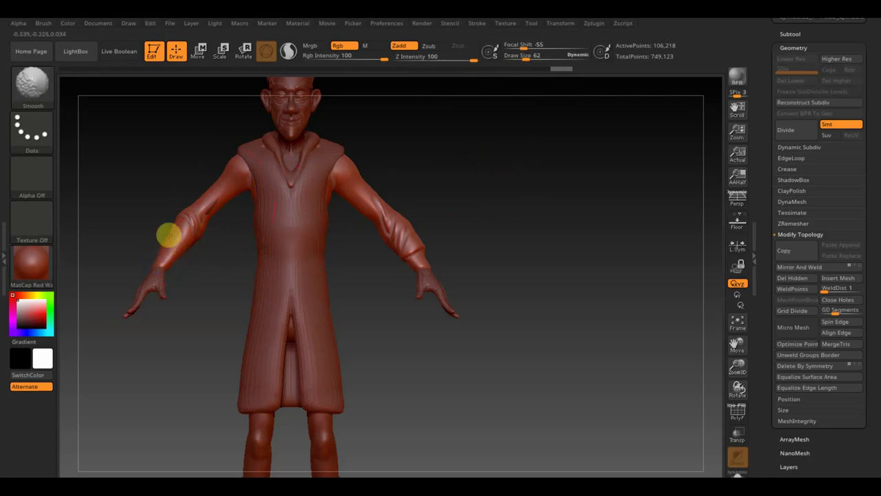
pyautogui.press('shift')
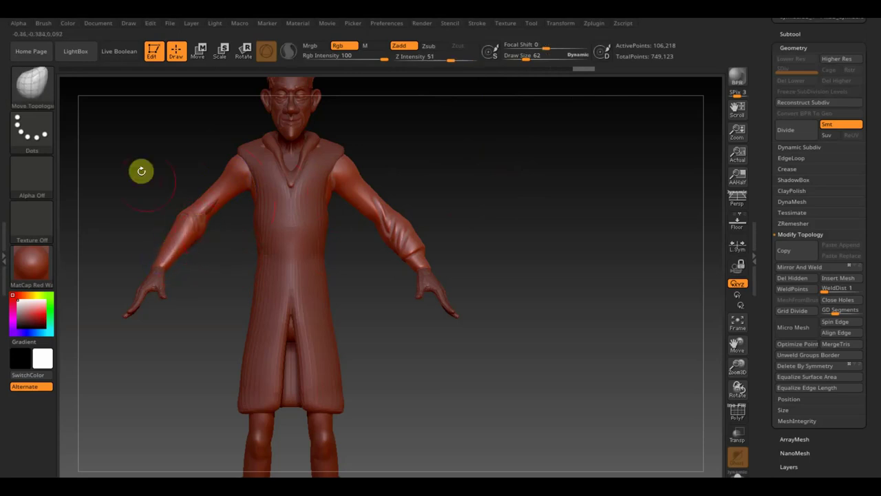
# Step: Choose the ClayBuildup brush, adjust auto masking, and set Draw Size to 26
pyautogui.click(32, 82)
pyautogui.click(138, 97)
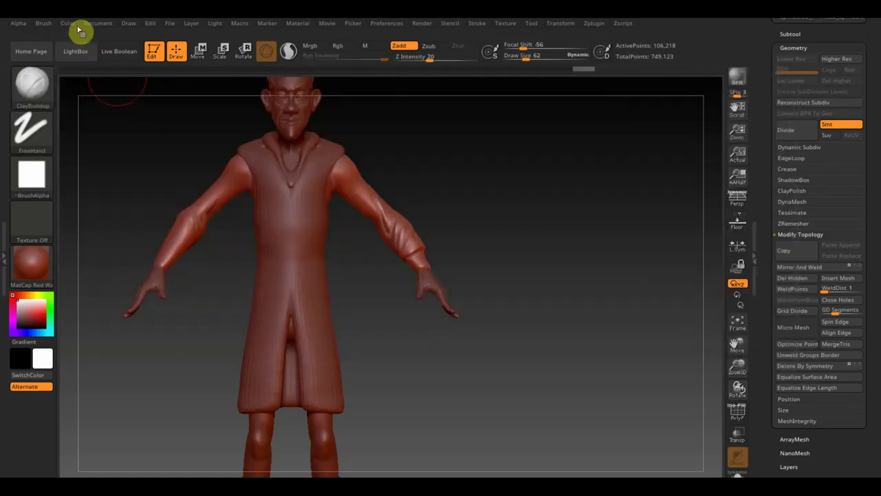
pyautogui.click(43, 23)
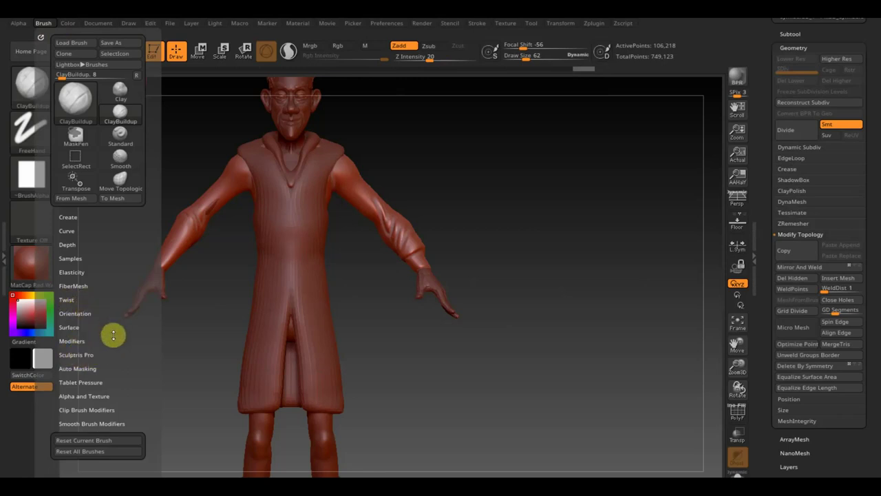
pyautogui.click(77, 368)
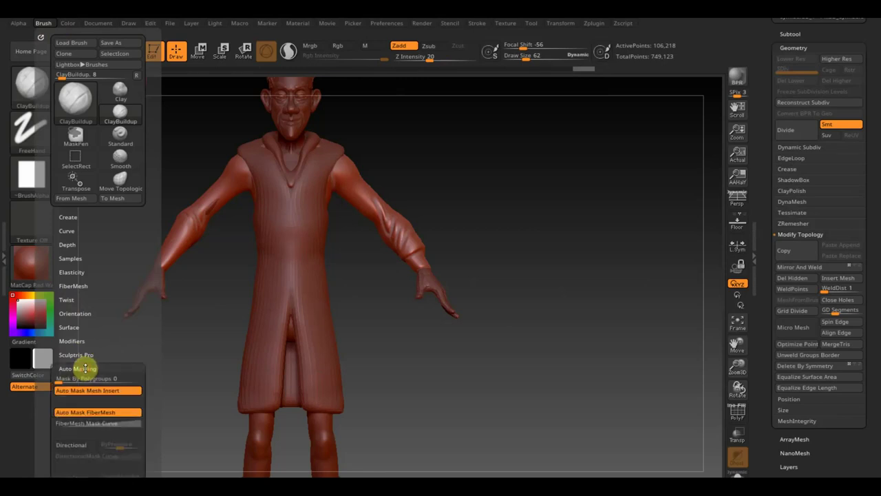
pyautogui.moveTo(126, 291); pyautogui.dragTo(124, 255)
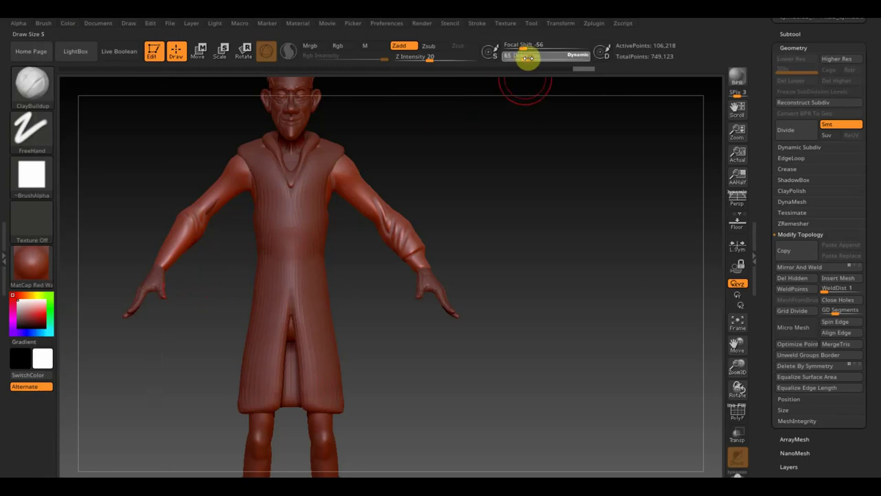
pyautogui.moveTo(527, 58); pyautogui.dragTo(519, 58)
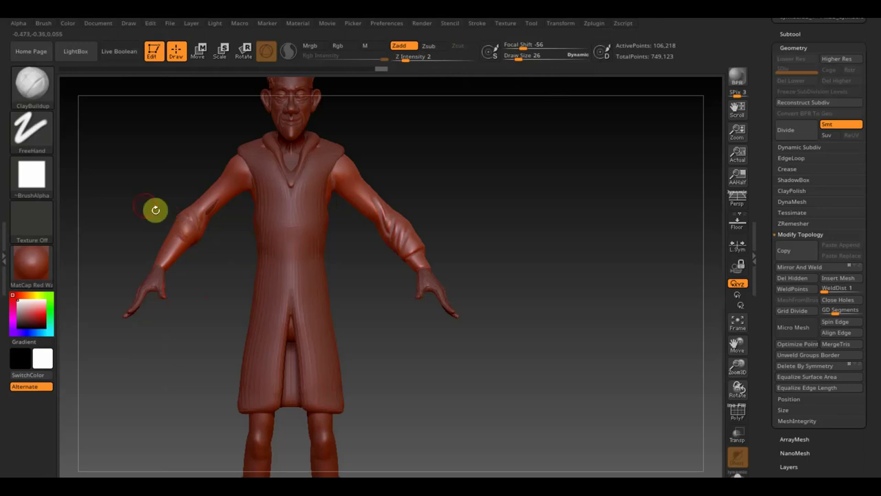
# Step: Sculpt soft folds into the screen-left sleeve and smooth them
pyautogui.moveTo(155, 209); pyautogui.dragTo(216, 235)
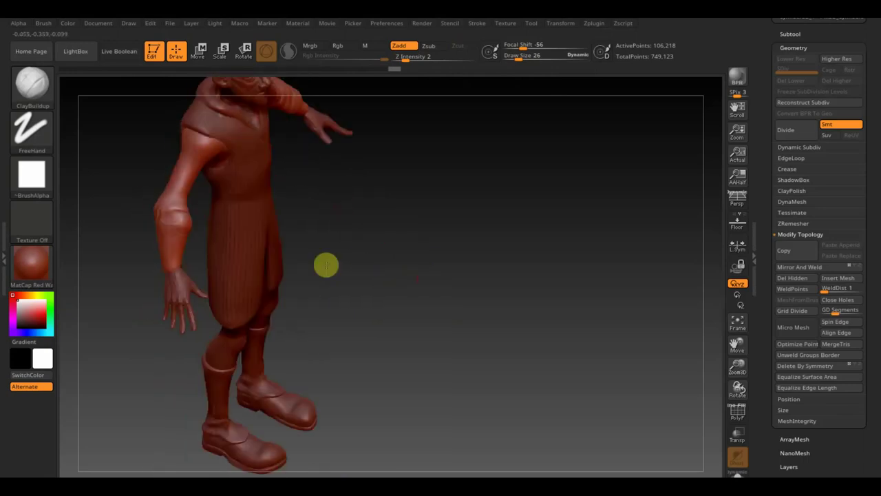
pyautogui.press('shift')
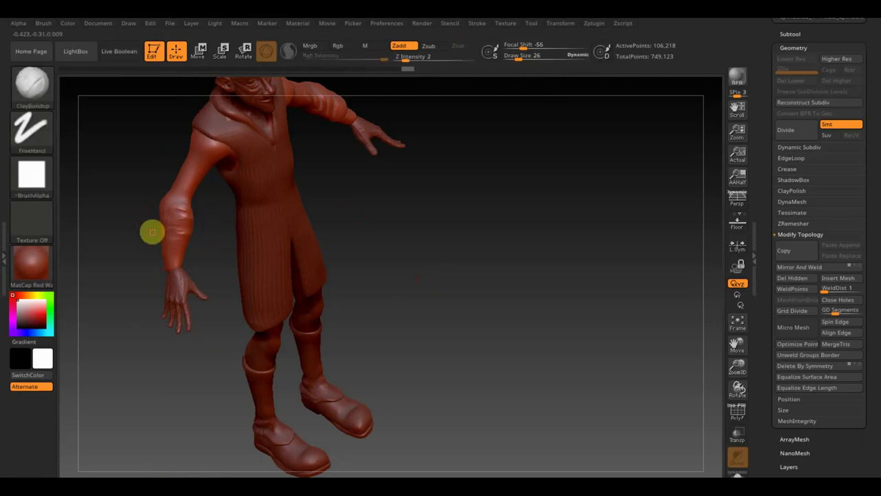
pyautogui.moveTo(152, 232)
pyautogui.mouseDown()
pyautogui.moveTo(159, 218)
pyautogui.moveTo(292, 212)
pyautogui.moveTo(159, 242)
pyautogui.moveTo(202, 252)
pyautogui.moveTo(208, 234)
pyautogui.mouseUp()
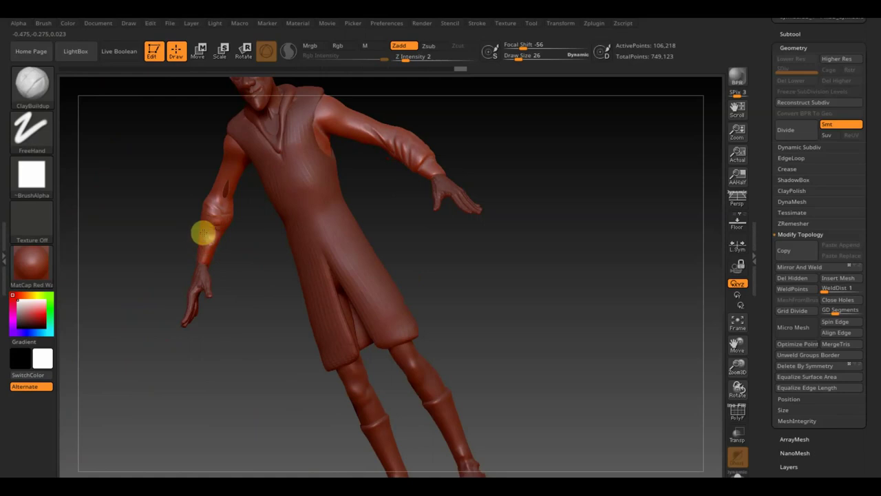
pyautogui.press('shift')
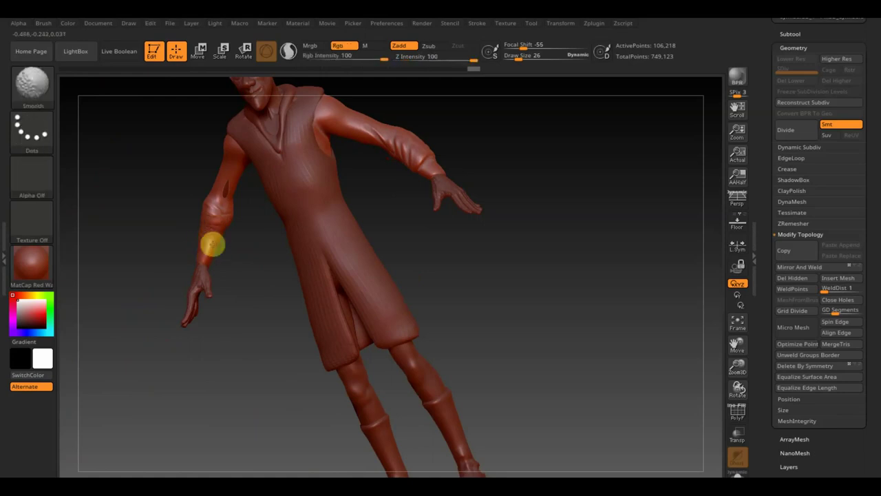
pyautogui.moveTo(202, 245)
pyautogui.mouseDown()
pyautogui.moveTo(277, 248)
pyautogui.moveTo(269, 236)
pyautogui.mouseUp()
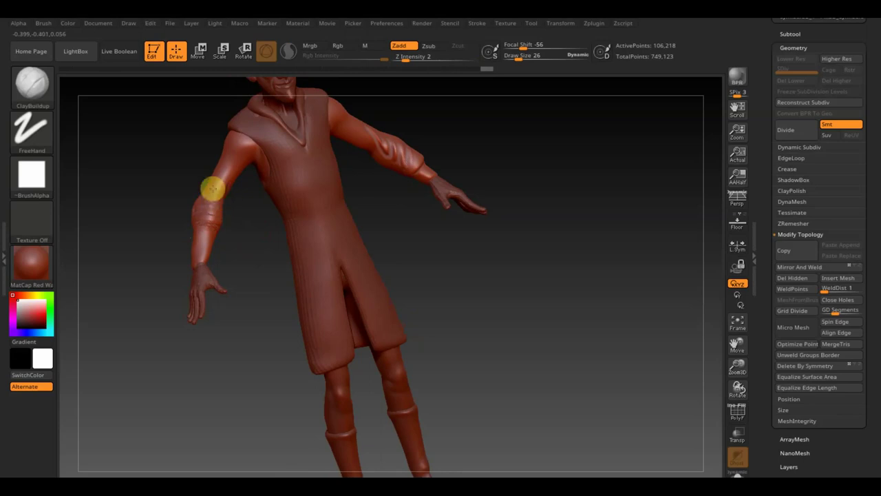
pyautogui.press('shift')
pyautogui.keyDown('shift'); pyautogui.moveTo(466, 249); pyautogui.dragTo(460, 272); pyautogui.keyUp('shift')
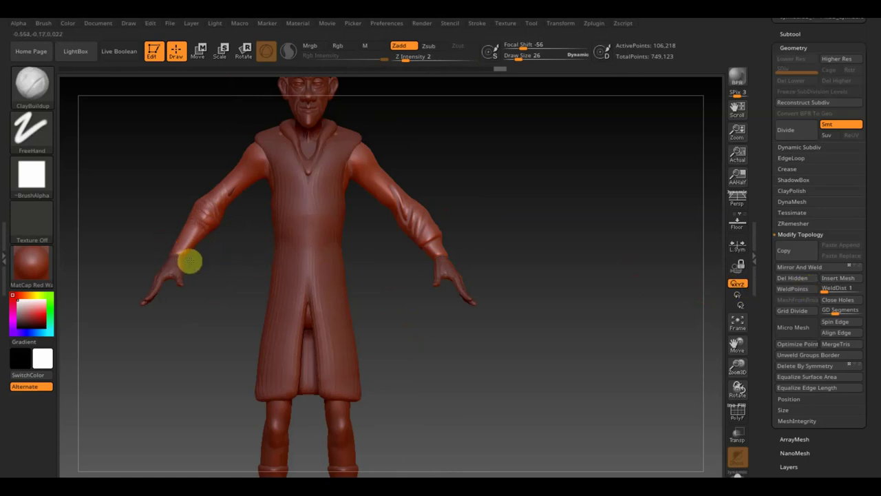
# Step: Mirror And Weld the sleeve folds onto the other arm
pyautogui.click(808, 272)
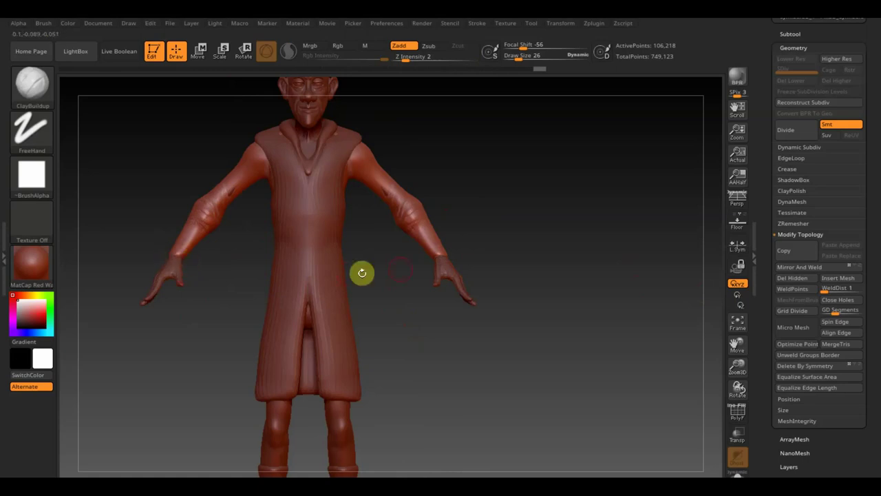
pyautogui.press('shift')
pyautogui.moveTo(527, 260)
pyautogui.keyDown('alt'); pyautogui.mouseDown()
pyautogui.moveTo(578, 278)
pyautogui.moveTo(603, 271)
pyautogui.mouseUp(); pyautogui.keyUp('alt')
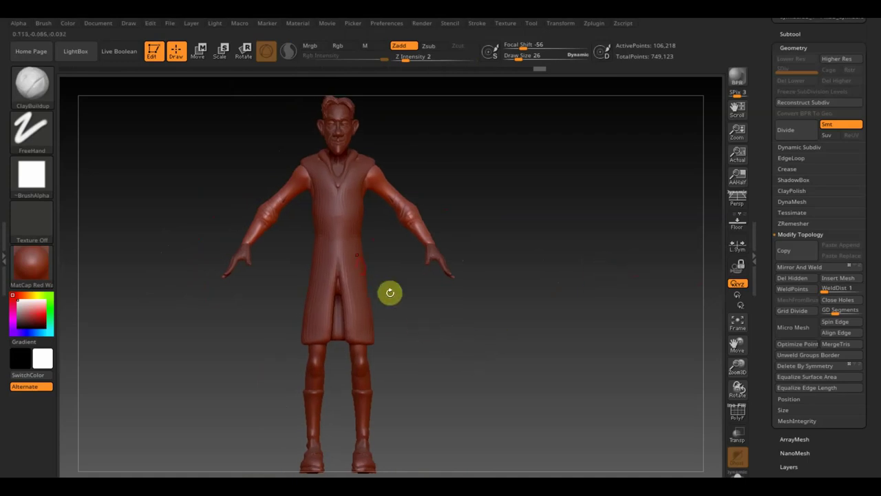
# Step: Mask a band around the coat's waist and extract it as belt subtool Extract6
pyautogui.keyDown('alt'); pyautogui.click(335, 228); pyautogui.keyUp('alt')
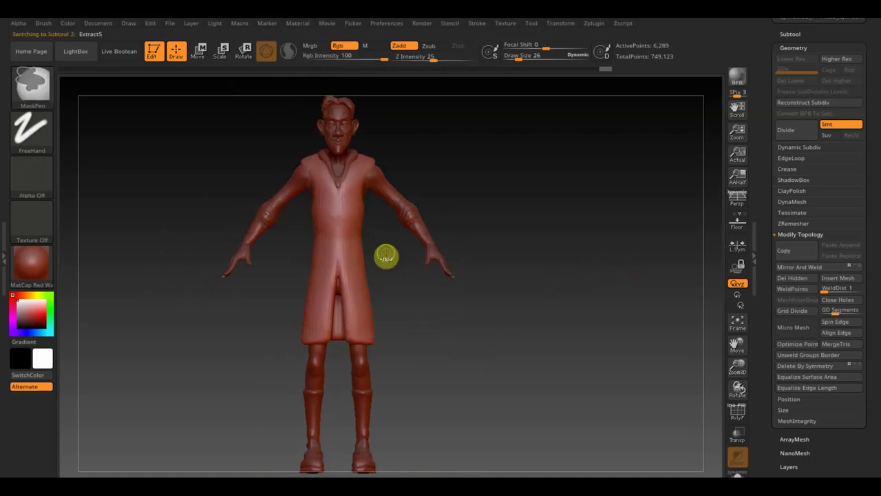
pyautogui.keyDown('ctrl'); pyautogui.moveTo(384, 248); pyautogui.dragTo(294, 230); pyautogui.keyUp('ctrl')
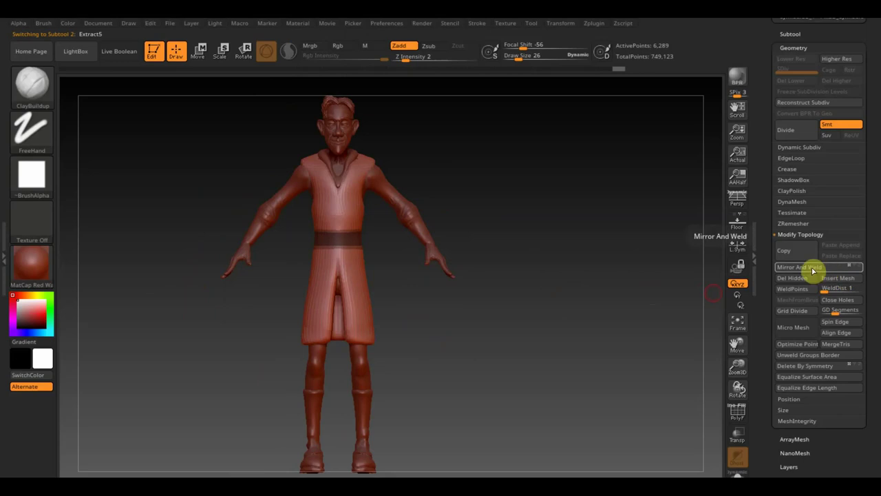
pyautogui.click(791, 35)
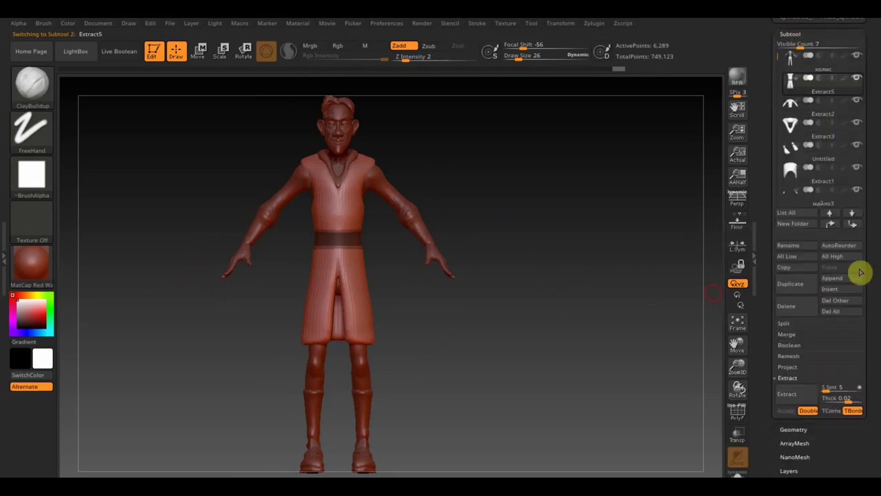
pyautogui.click(795, 397)
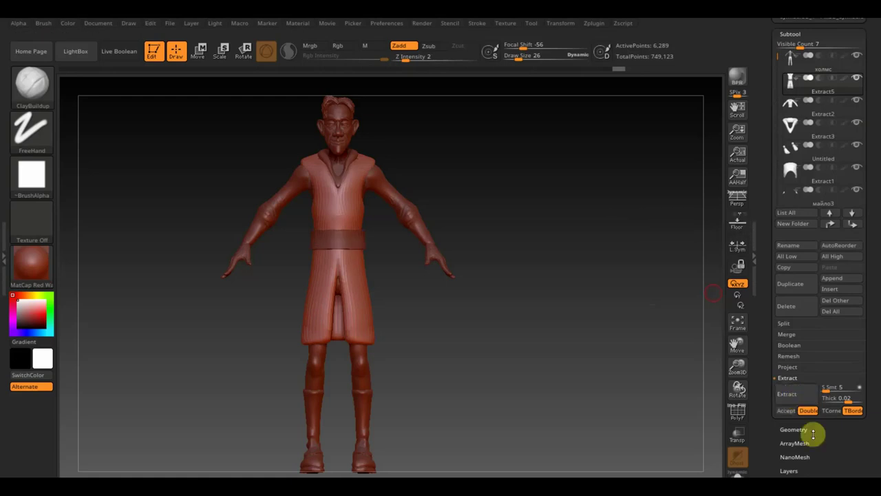
pyautogui.click(787, 411)
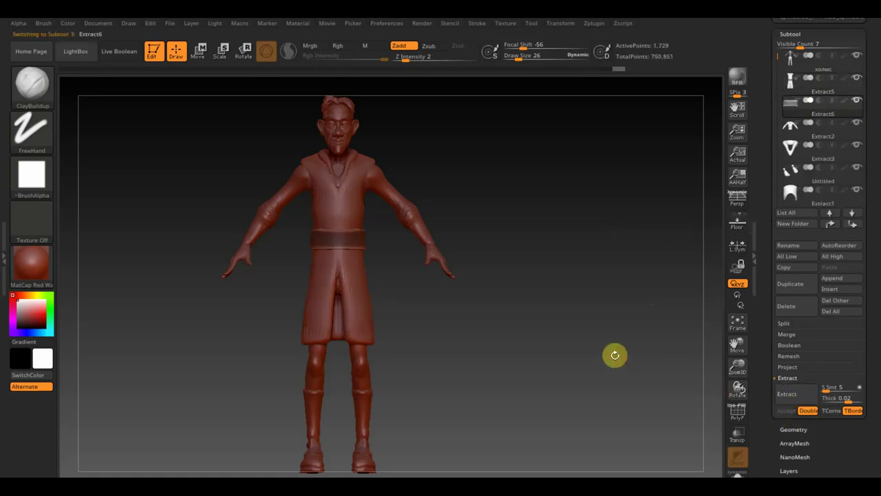
# Step: Show the Geometry settings for the new belt subtool
pyautogui.click(798, 429)
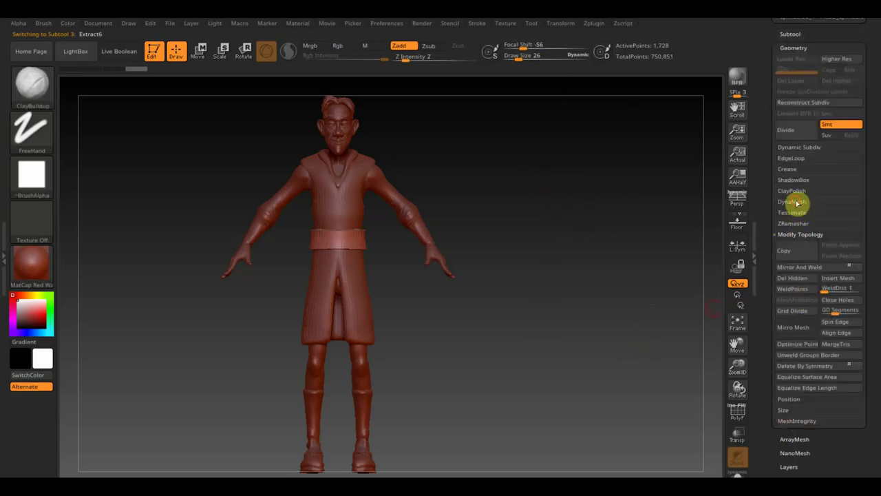
# Step: DynaMesh the Extract6 belt at resolution 568 and smooth it at Draw Size 69
pyautogui.click(793, 201)
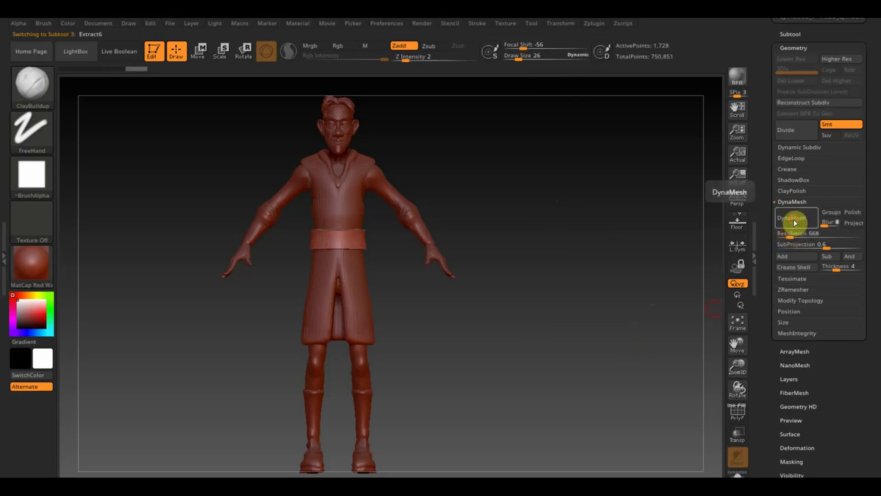
pyautogui.click(794, 222)
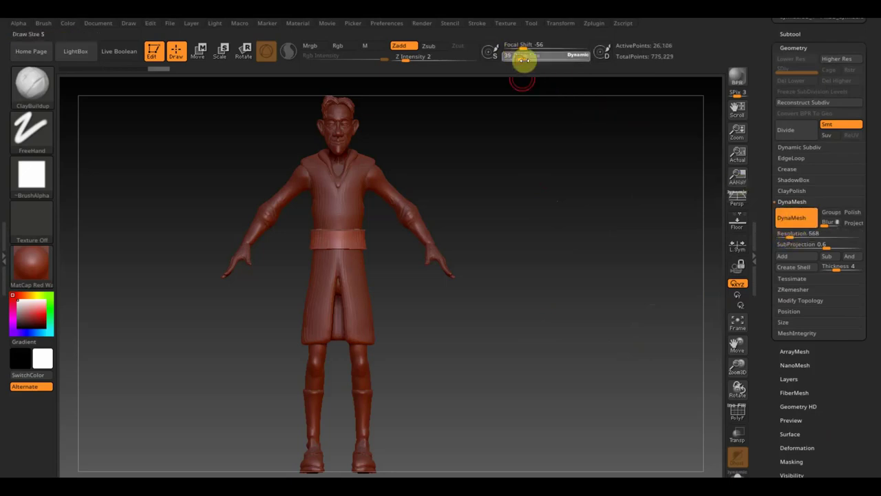
pyautogui.moveTo(528, 62); pyautogui.dragTo(527, 60)
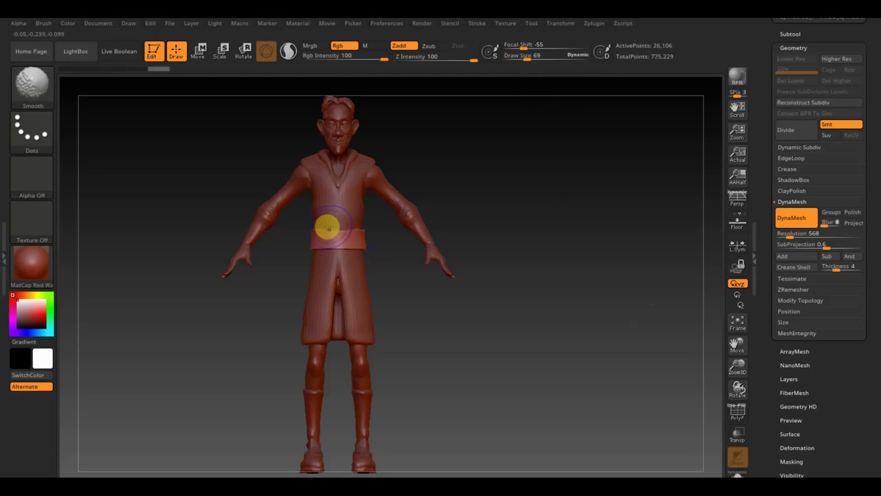
pyautogui.press('shift')
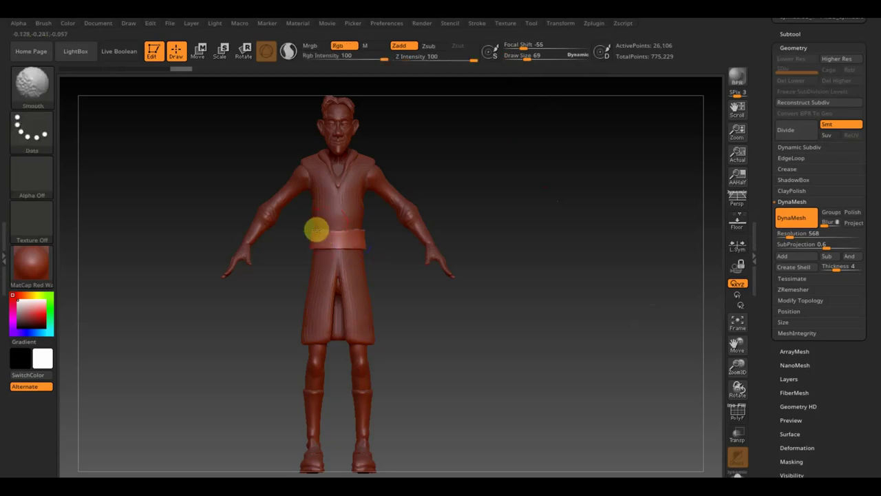
pyautogui.moveTo(301, 236)
pyautogui.mouseDown()
pyautogui.moveTo(399, 277)
pyautogui.moveTo(448, 314)
pyautogui.moveTo(486, 281)
pyautogui.mouseUp()
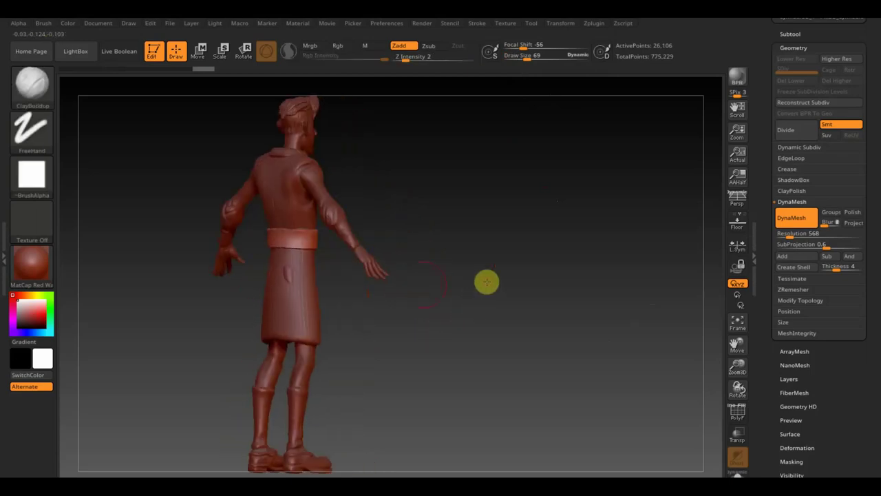
pyautogui.moveTo(298, 237)
pyautogui.keyDown('shift'); pyautogui.mouseDown()
pyautogui.moveTo(276, 236)
pyautogui.moveTo(304, 238)
pyautogui.mouseUp(); pyautogui.keyUp('shift')
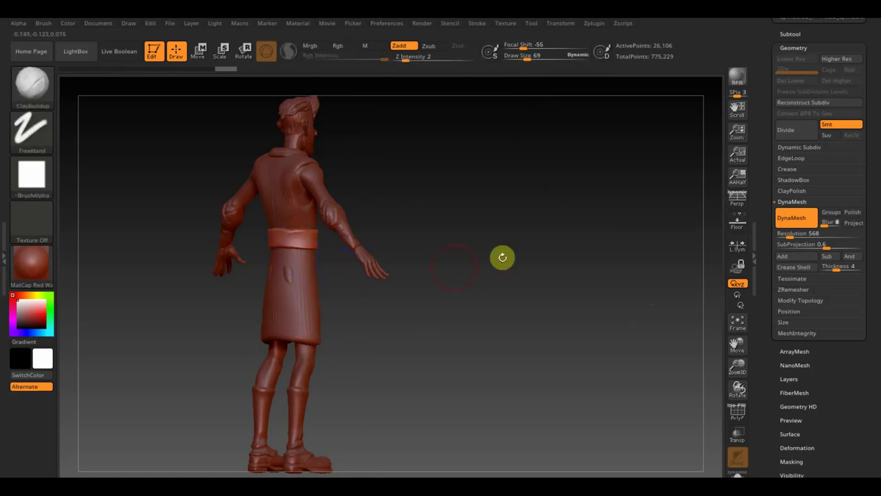
pyautogui.moveTo(501, 256); pyautogui.dragTo(432, 252)
pyautogui.keyDown('shift'); pyautogui.moveTo(543, 204); pyautogui.dragTo(572, 220); pyautogui.keyUp('shift')
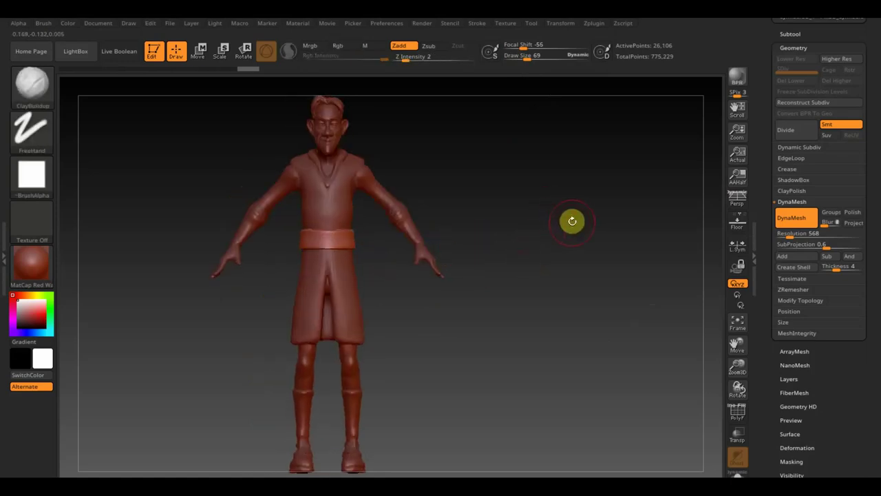
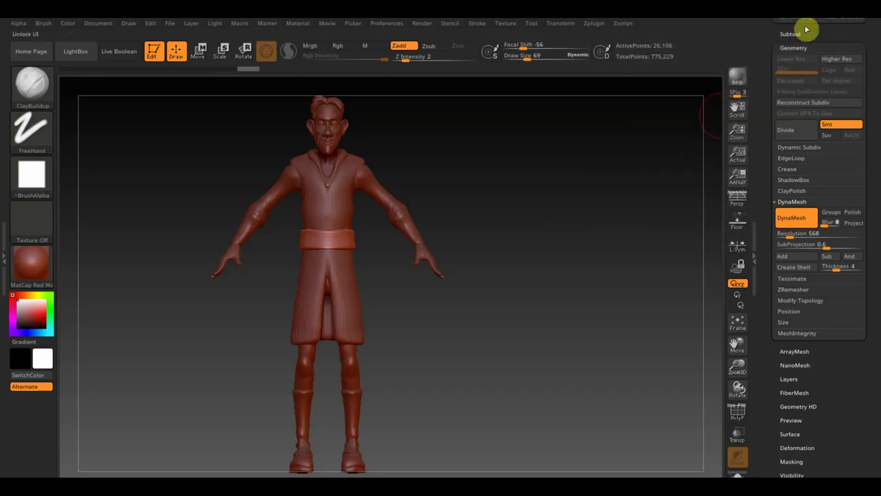
# Step: Make the body the active subtool and QuickSave the project with Ctrl+S
pyautogui.keyDown('alt'); pyautogui.click(350, 358); pyautogui.keyUp('alt')
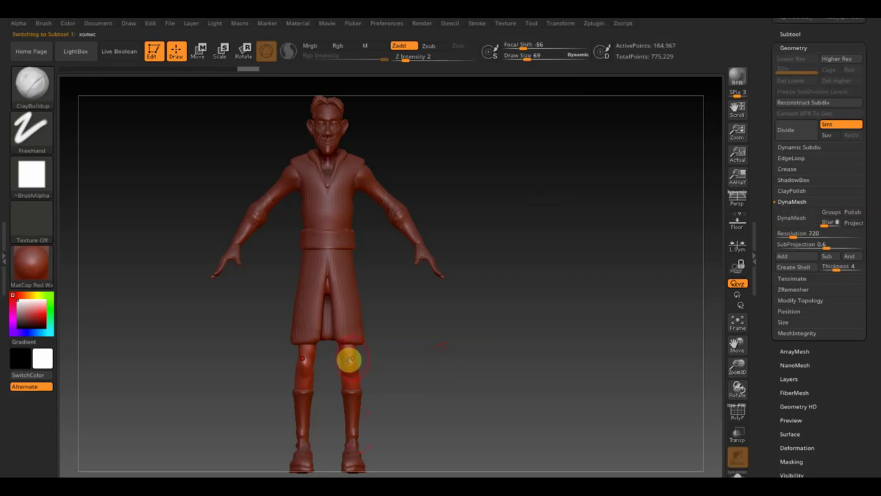
pyautogui.click(799, 33)
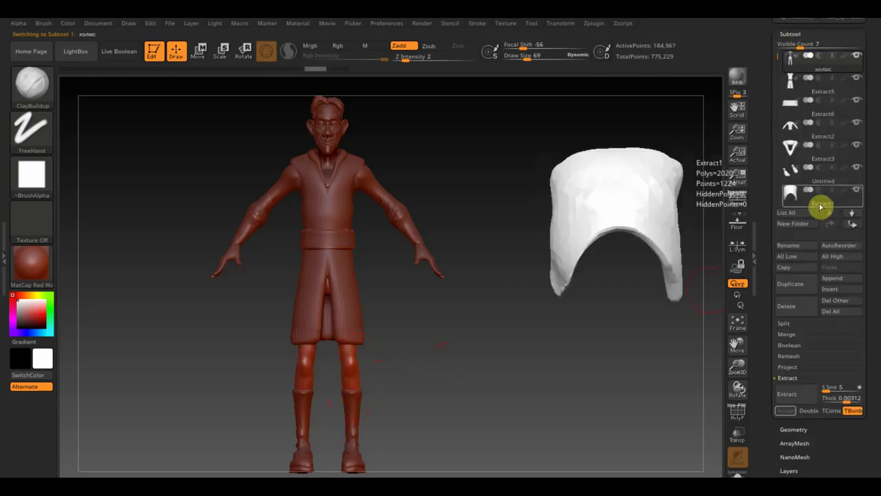
pyautogui.press('shift')
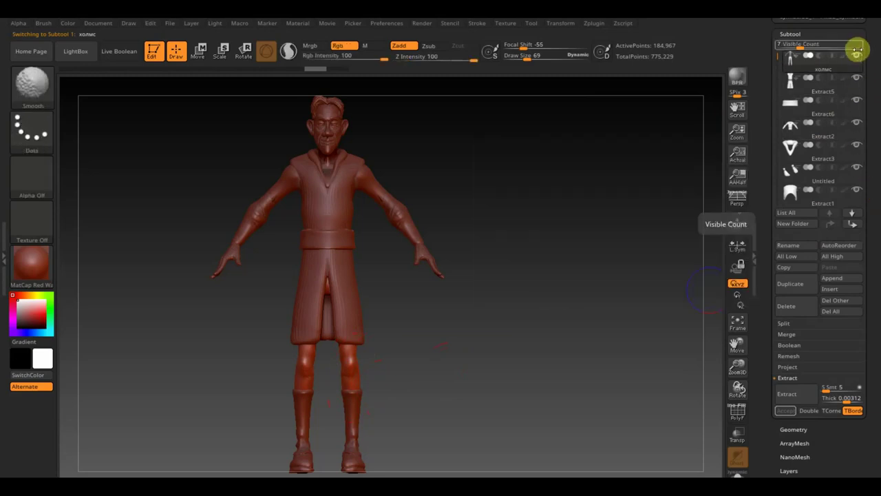
pyautogui.hotkey('ctrl', 's')
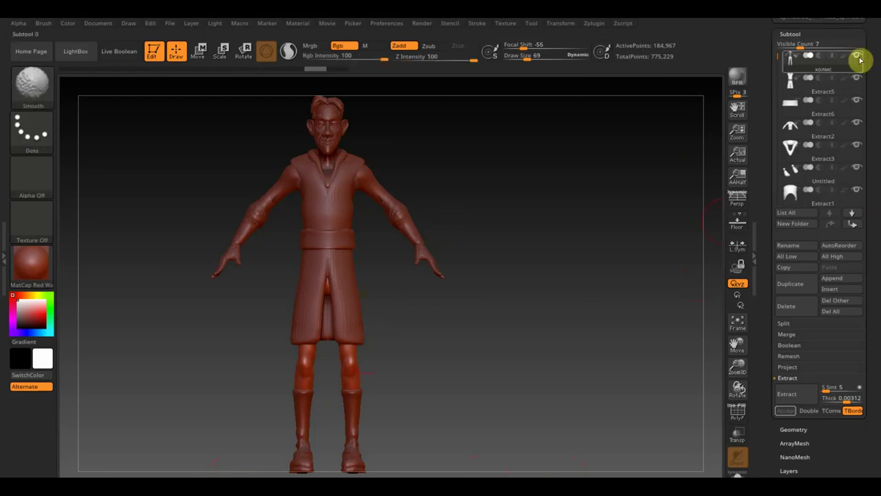
pyautogui.moveTo(819, 61)
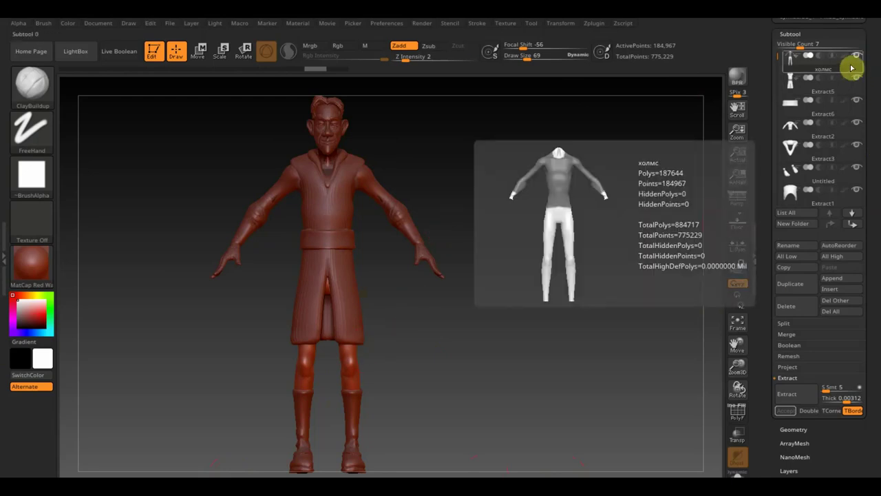
# Step: Solo the body, mask the legs and preview an extraction, then discard it
pyautogui.keyDown('ctrl'); pyautogui.click(857, 57); pyautogui.keyUp('ctrl')
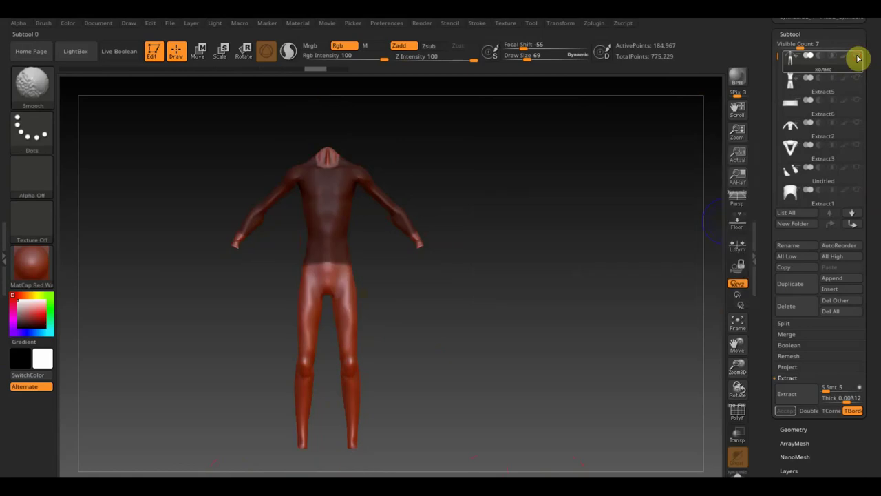
pyautogui.keyDown('ctrl'); pyautogui.moveTo(525, 197); pyautogui.dragTo(540, 216); pyautogui.keyUp('ctrl')
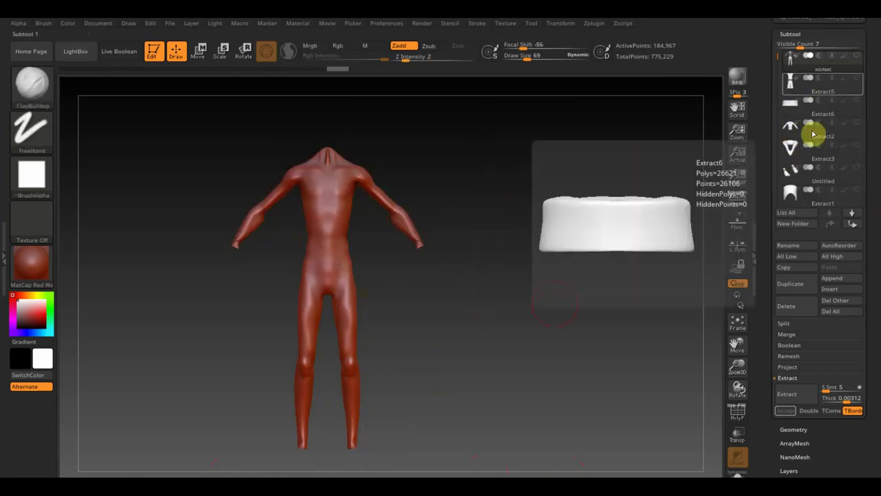
pyautogui.press('ctrl')
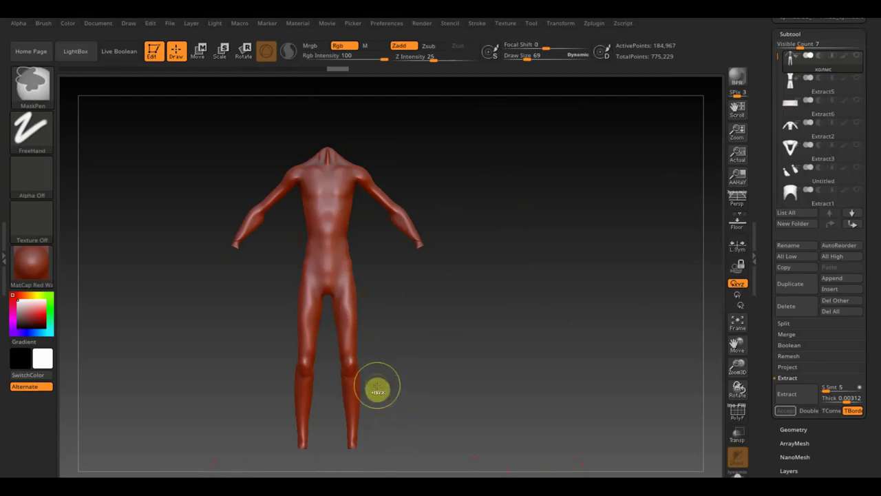
pyautogui.keyDown('ctrl'); pyautogui.moveTo(377, 383); pyautogui.dragTo(273, 252); pyautogui.keyUp('ctrl')
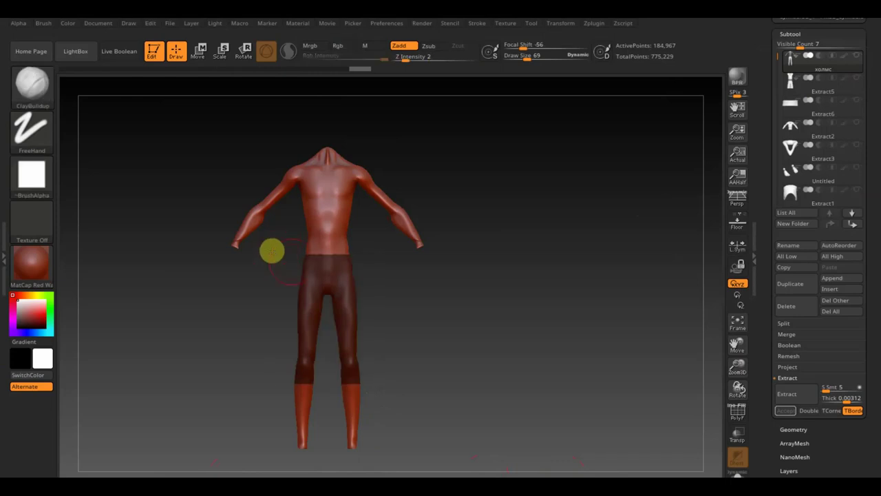
pyautogui.click(788, 394)
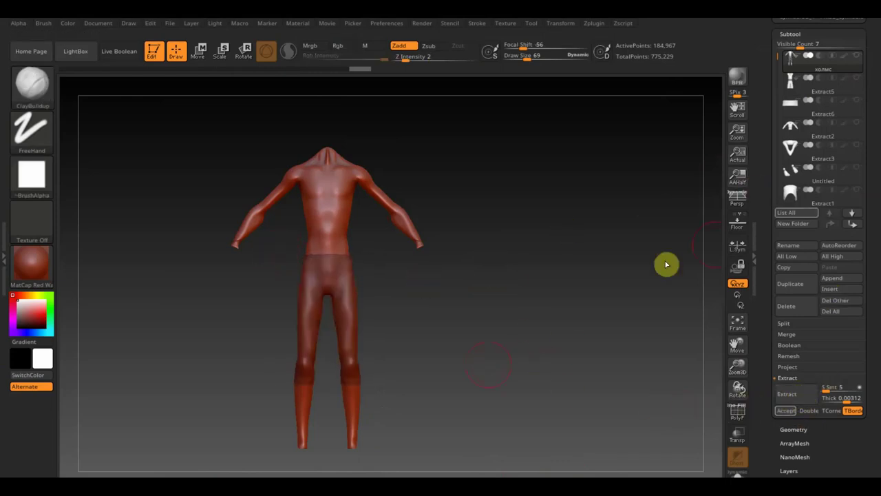
pyautogui.click(791, 409)
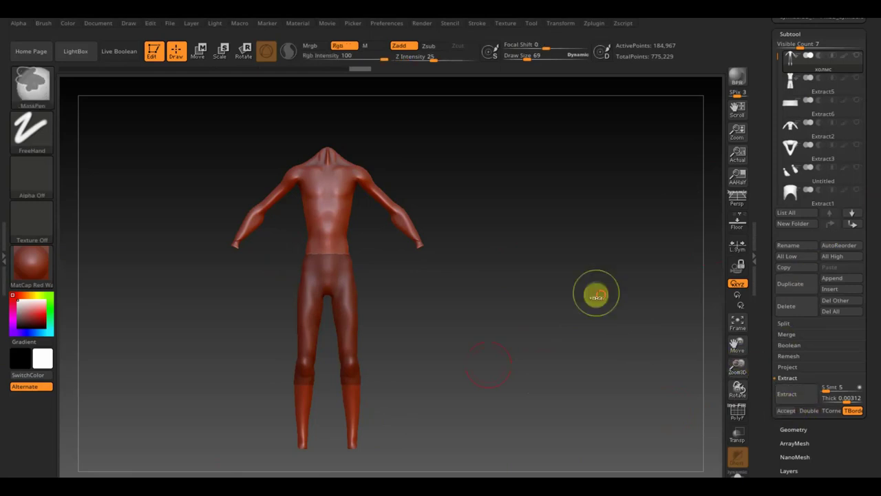
pyautogui.keyDown('ctrl'); pyautogui.click(596, 296); pyautogui.keyUp('ctrl')
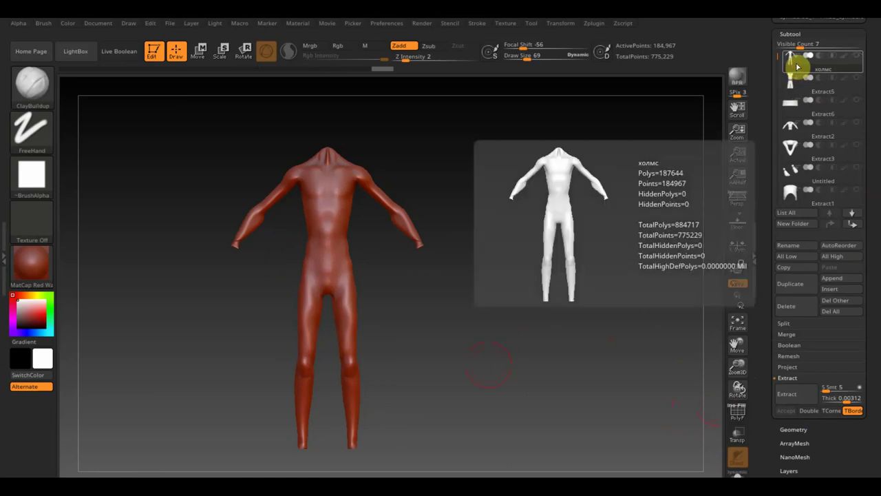
# Step: Re-mask the legs from waist to below the knees and accept the extraction as Extract8
pyautogui.press('ctrl')
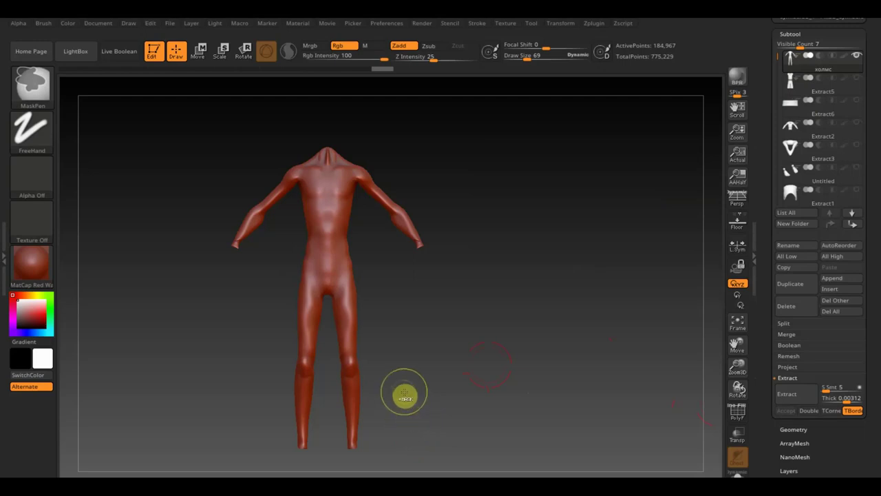
pyautogui.moveTo(403, 390)
pyautogui.keyDown('ctrl'); pyautogui.mouseDown()
pyautogui.moveTo(258, 274)
pyautogui.moveTo(263, 264)
pyautogui.mouseUp(); pyautogui.keyUp('ctrl')
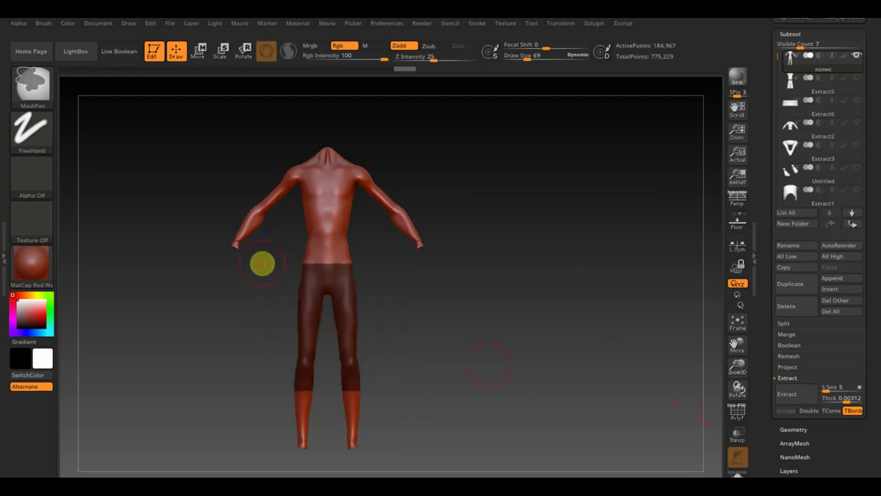
pyautogui.click(795, 394)
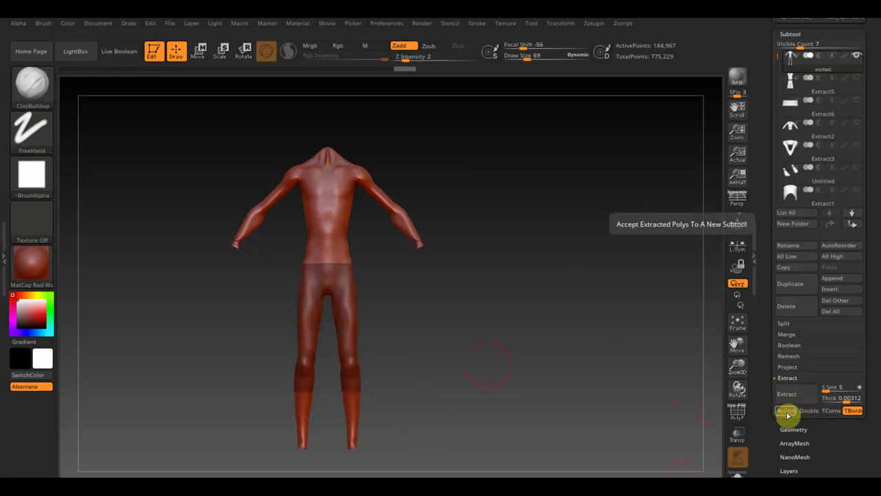
pyautogui.click(786, 411)
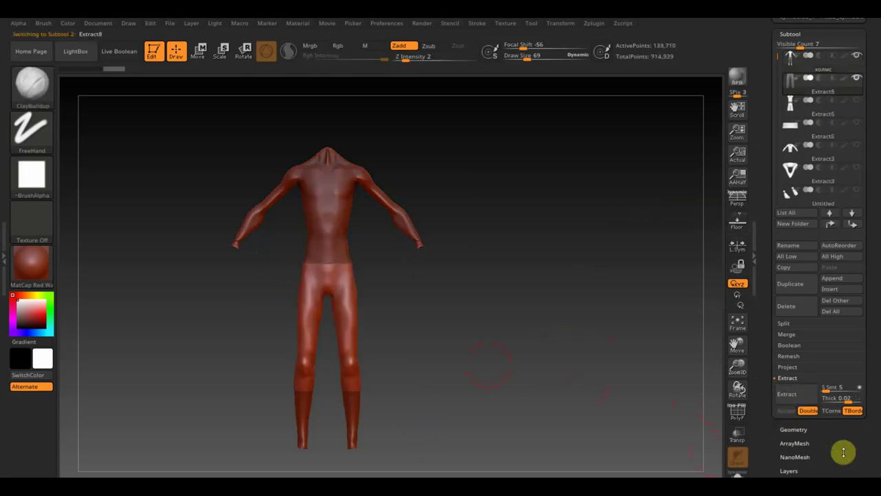
# Step: DynaMesh the trouser shell at resolution 456
pyautogui.click(796, 430)
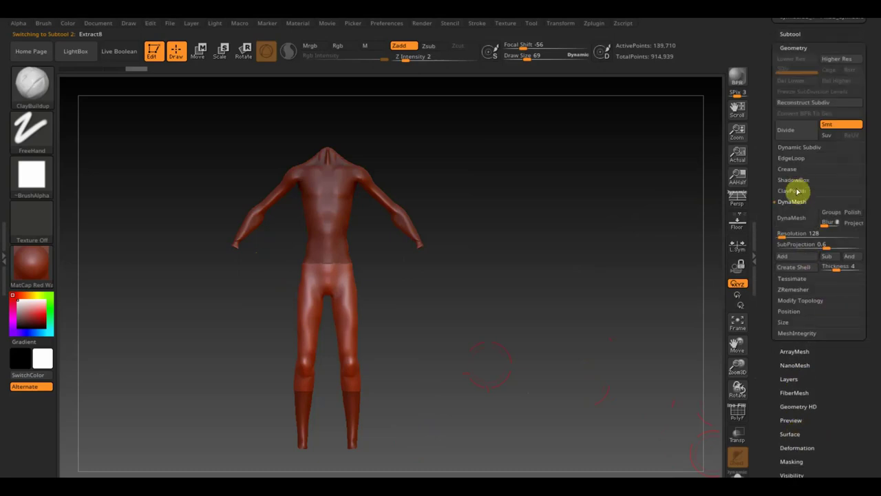
pyautogui.write('456')
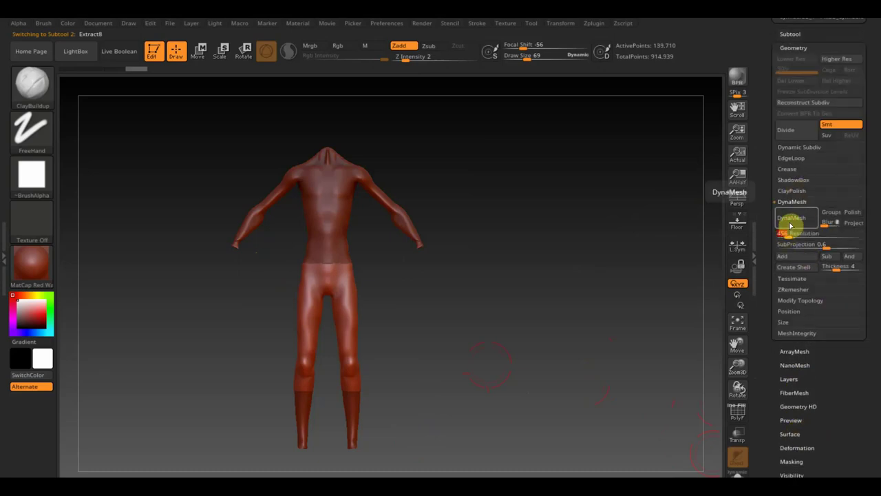
pyautogui.click(790, 225)
# Step: Smooth the pattern off the front of the trouser legs and the seat
pyautogui.moveTo(566, 407); pyautogui.dragTo(598, 306)
pyautogui.press('shift')
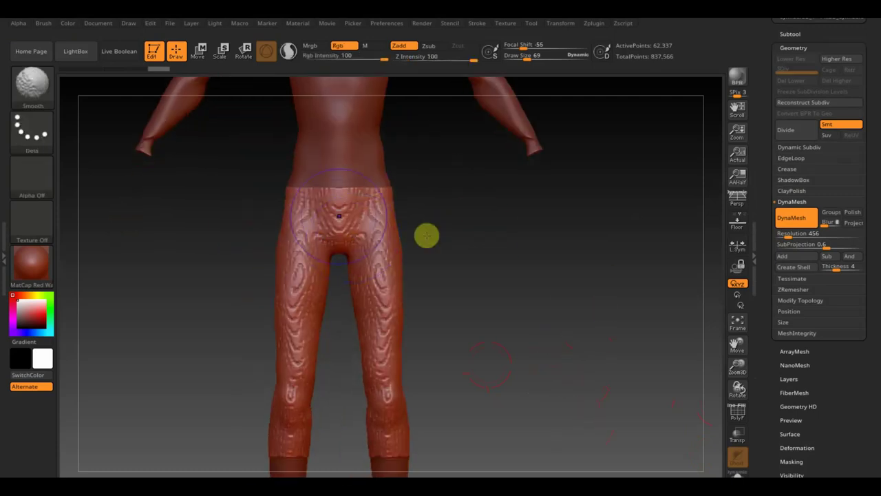
pyautogui.keyDown('shift'); pyautogui.moveTo(300, 262); pyautogui.dragTo(323, 321); pyautogui.keyUp('shift')
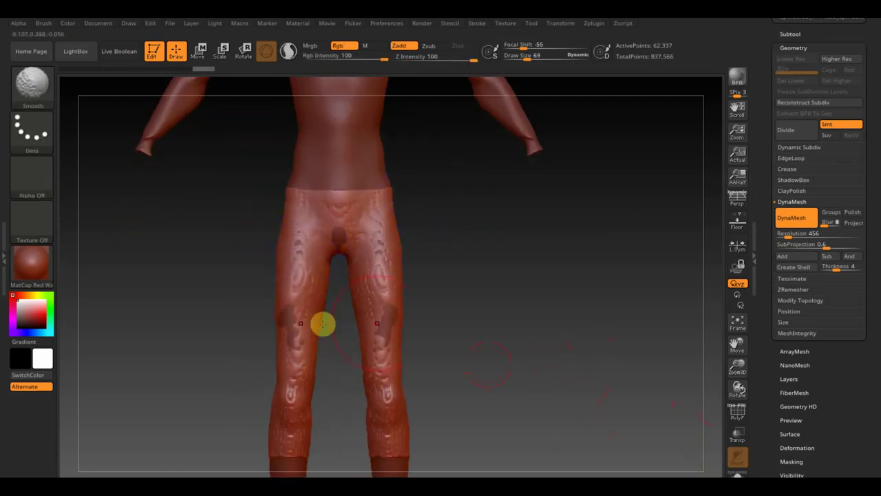
pyautogui.scroll(-2, 870, 440)
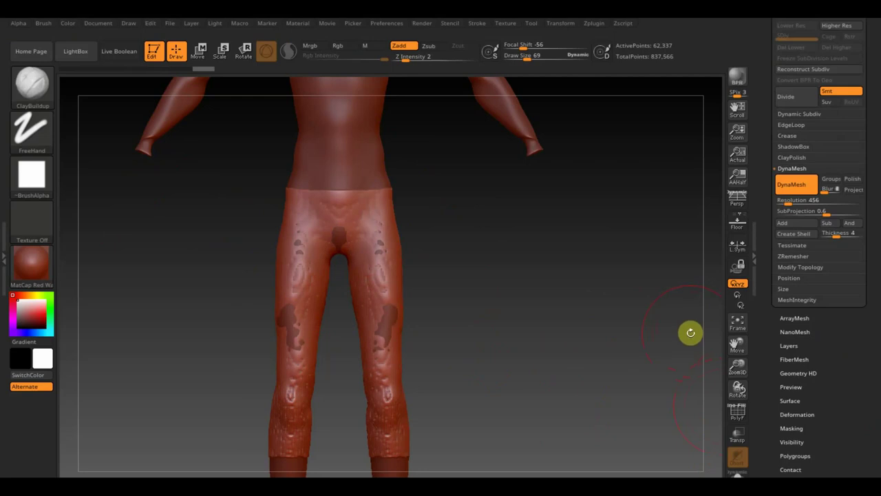
pyautogui.moveTo(518, 359); pyautogui.dragTo(622, 354)
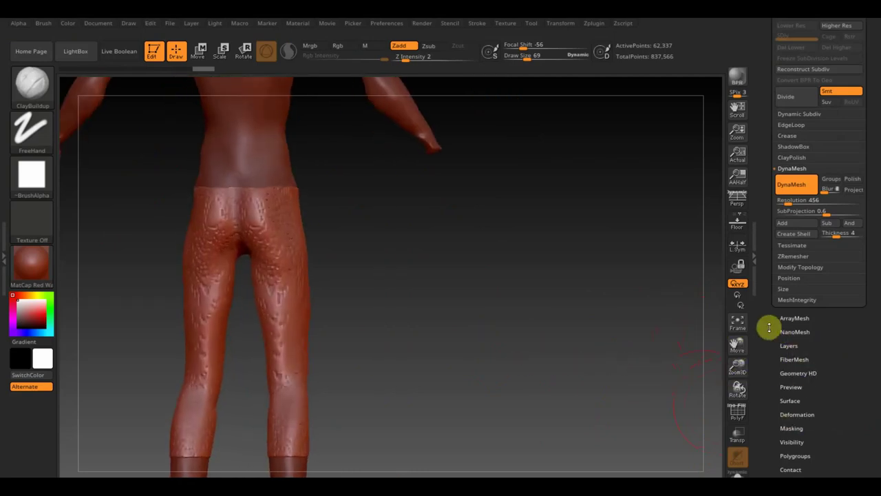
pyautogui.keyDown('alt'); pyautogui.moveTo(499, 357); pyautogui.dragTo(562, 346); pyautogui.keyUp('alt')
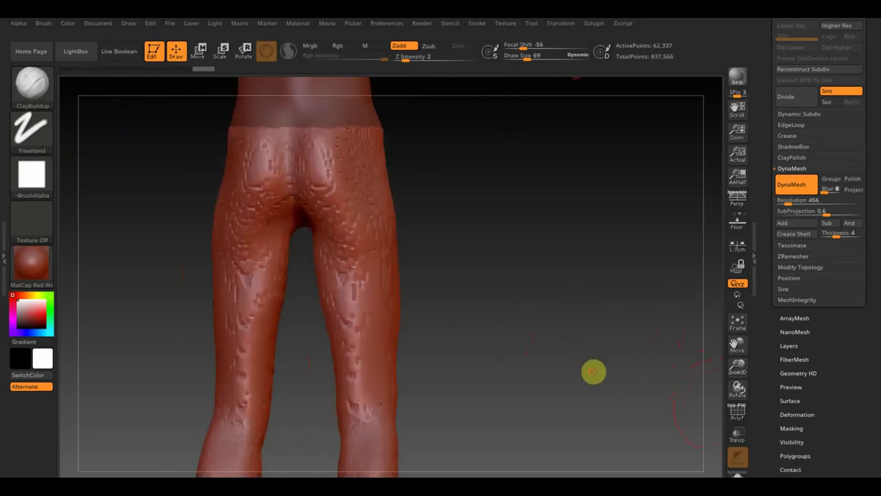
pyautogui.moveTo(346, 197)
pyautogui.keyDown('shift'); pyautogui.mouseDown()
pyautogui.moveTo(337, 176)
pyautogui.moveTo(276, 204)
pyautogui.mouseUp(); pyautogui.keyUp('shift')
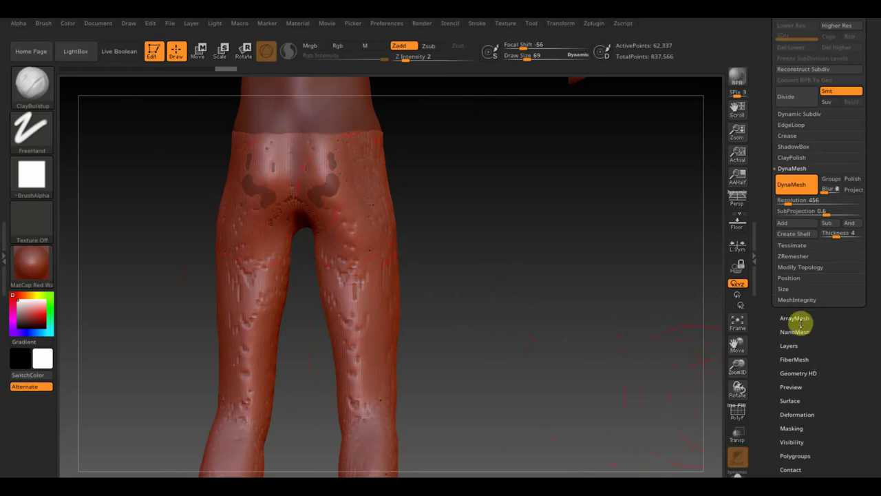
# Step: Inflate the trousers to 2 and smooth the remaining bumps on legs, waistband and thighs
pyautogui.click(811, 414)
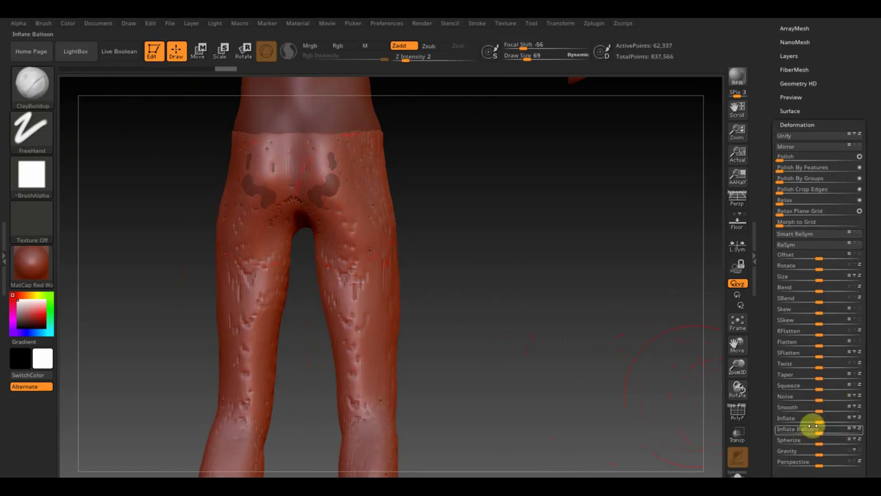
pyautogui.moveTo(816, 419); pyautogui.dragTo(821, 420)
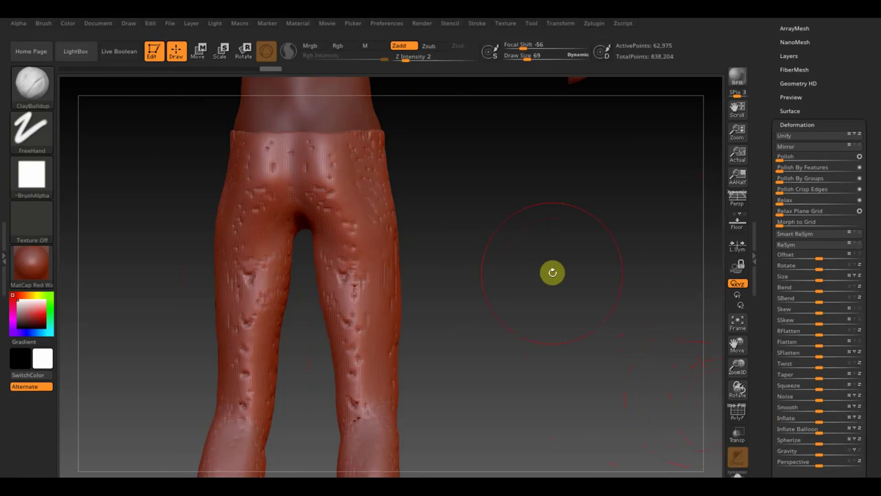
pyautogui.moveTo(376, 254)
pyautogui.keyDown('shift'); pyautogui.mouseDown()
pyautogui.moveTo(356, 309)
pyautogui.moveTo(332, 281)
pyautogui.moveTo(353, 395)
pyautogui.moveTo(354, 338)
pyautogui.mouseUp(); pyautogui.keyUp('shift')
pyautogui.moveTo(344, 198)
pyautogui.keyDown('shift'); pyautogui.mouseDown()
pyautogui.moveTo(386, 162)
pyautogui.moveTo(397, 287)
pyautogui.mouseUp(); pyautogui.keyUp('shift')
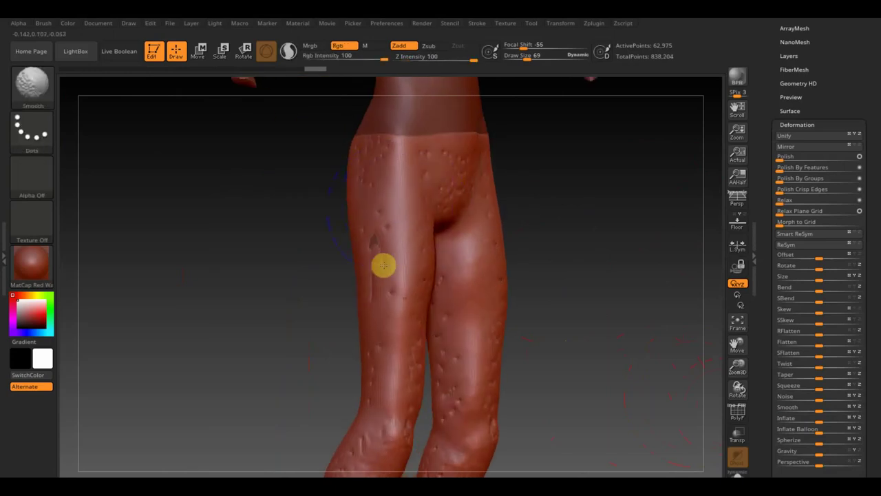
pyautogui.moveTo(364, 167)
pyautogui.keyDown('shift'); pyautogui.mouseDown()
pyautogui.moveTo(480, 190)
pyautogui.moveTo(523, 238)
pyautogui.moveTo(604, 279)
pyautogui.mouseUp(); pyautogui.keyUp('shift')
pyautogui.moveTo(660, 338)
pyautogui.keyDown('alt'); pyautogui.mouseDown()
pyautogui.moveTo(577, 223)
pyautogui.moveTo(574, 294)
pyautogui.mouseUp(); pyautogui.keyUp('alt')
pyautogui.moveTo(863, 65); pyautogui.dragTo(861, 128)
# Step: Select the body and extract the masked pants as a double-sided shell subtool, Extract10
pyautogui.click(792, 159)
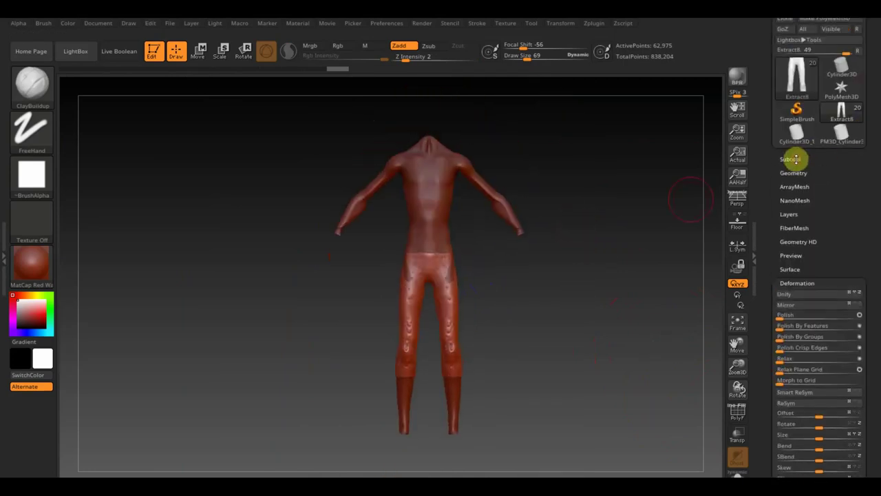
pyautogui.click(791, 159)
pyautogui.moveTo(871, 291); pyautogui.dragTo(869, 237)
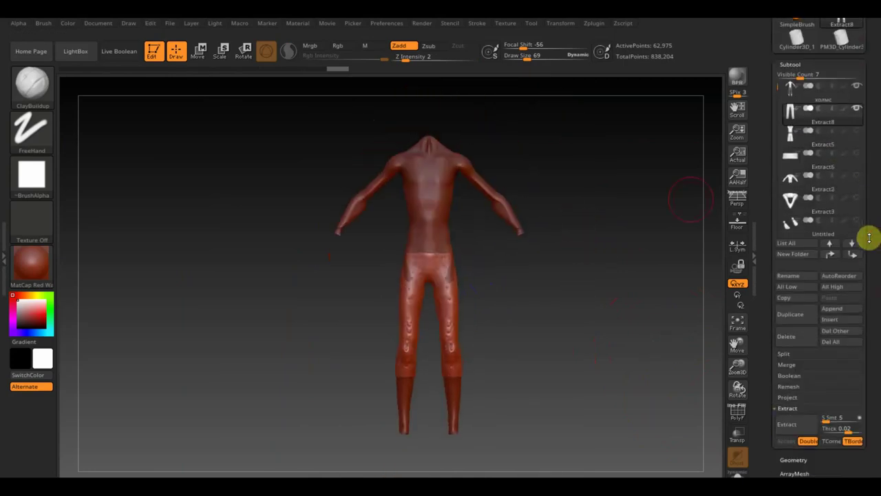
pyautogui.click(794, 340)
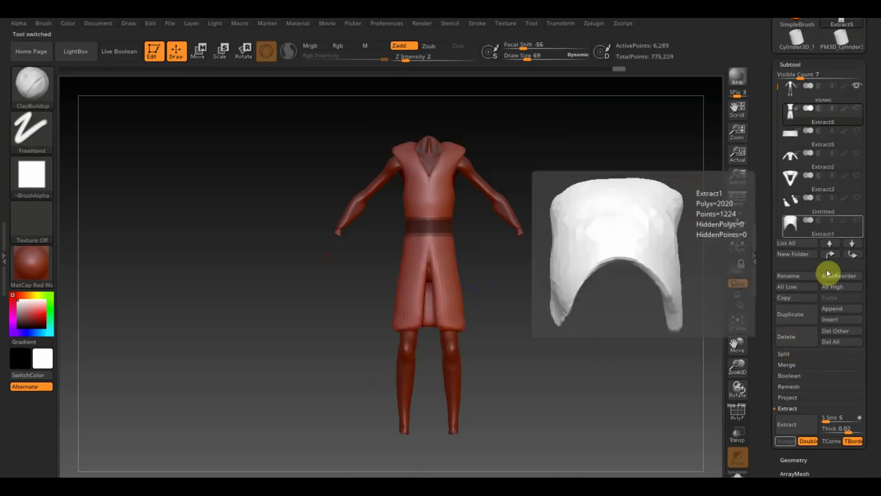
pyautogui.click(803, 89)
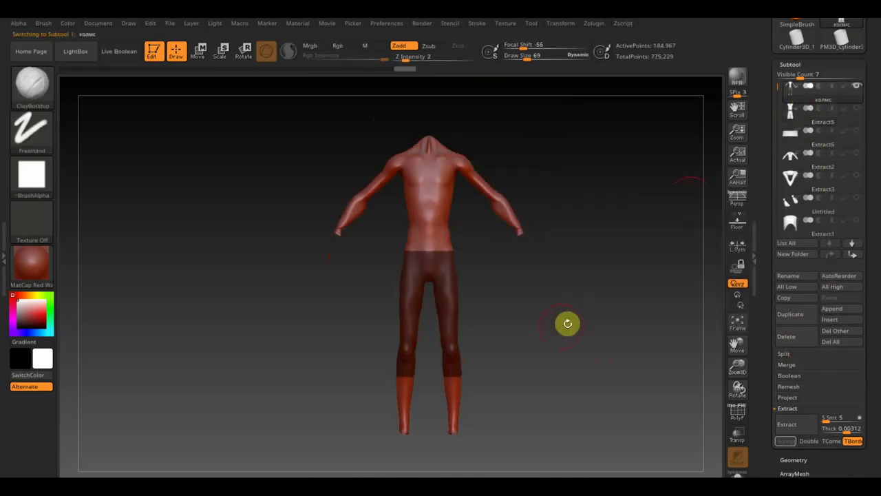
pyautogui.click(797, 427)
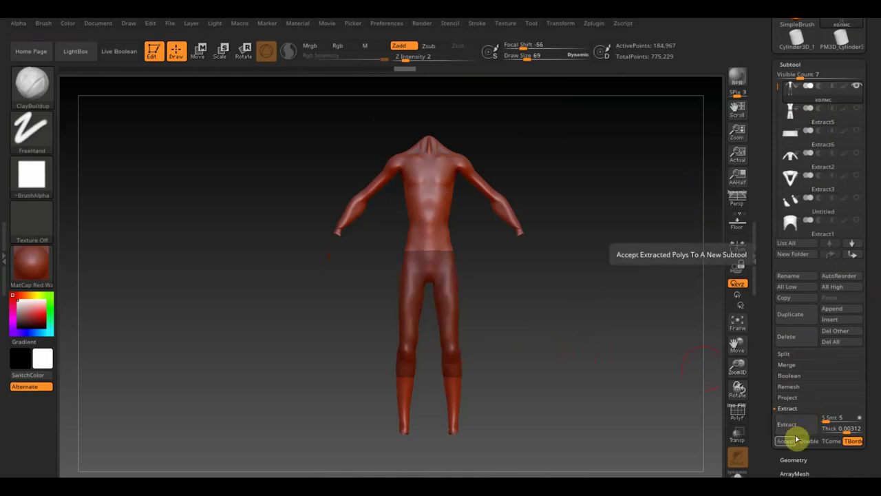
pyautogui.click(808, 441)
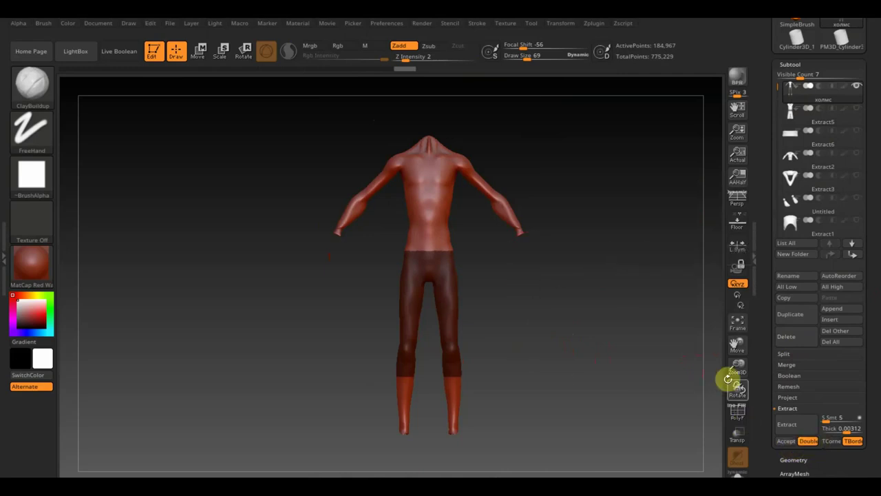
pyautogui.click(788, 425)
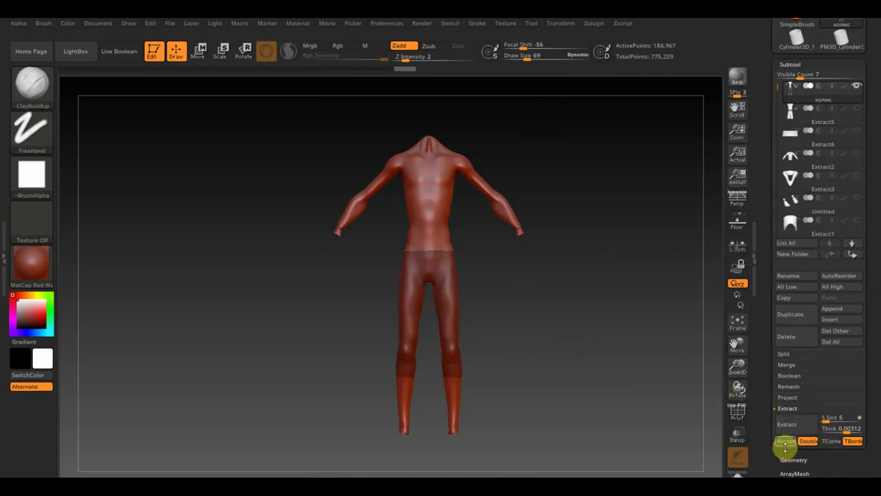
pyautogui.click(785, 441)
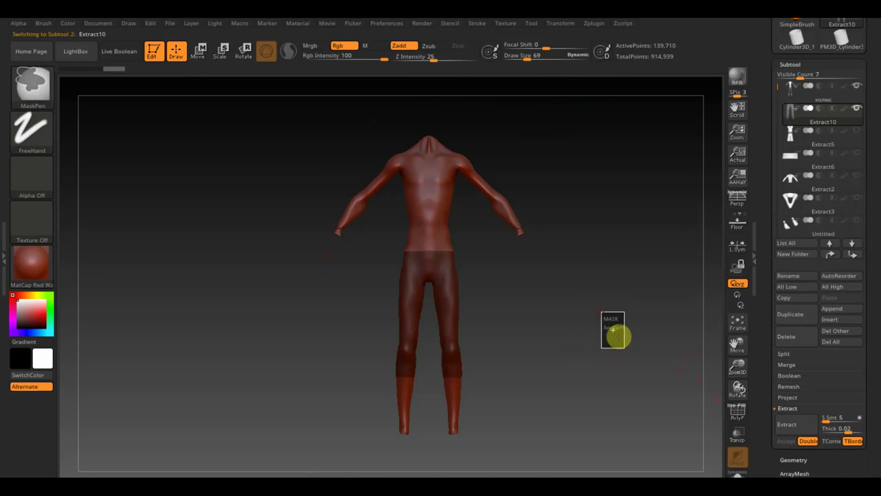
# Step: DynaMesh the Extract10 pants at resolution 424
pyautogui.click(789, 459)
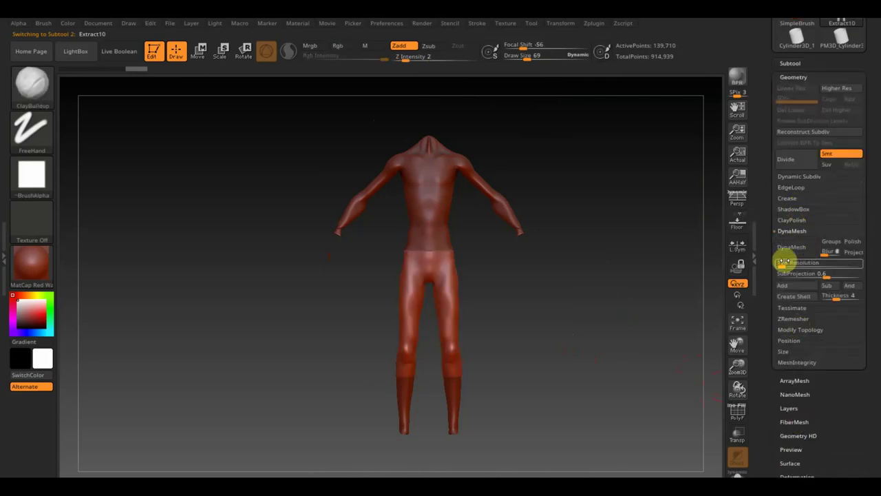
pyautogui.click(785, 263)
pyautogui.click(790, 248)
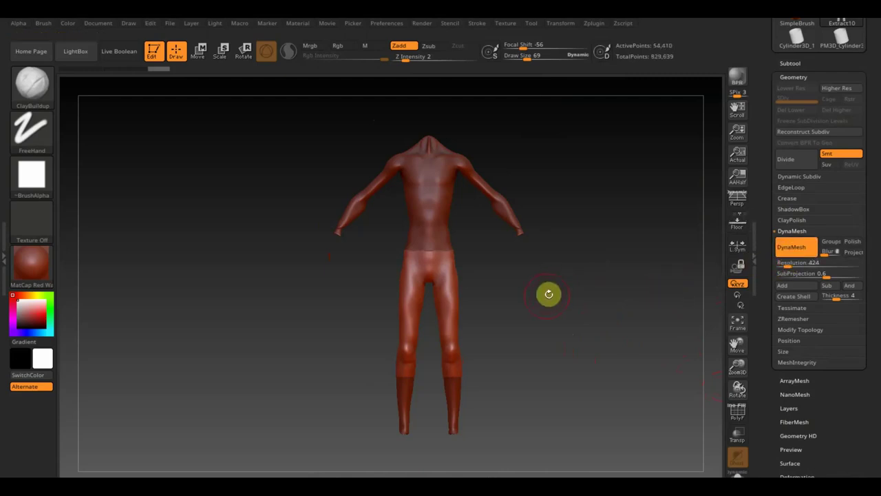
pyautogui.moveTo(521, 323)
pyautogui.mouseDown()
pyautogui.moveTo(532, 315)
pyautogui.moveTo(556, 332)
pyautogui.moveTo(549, 314)
pyautogui.mouseUp()
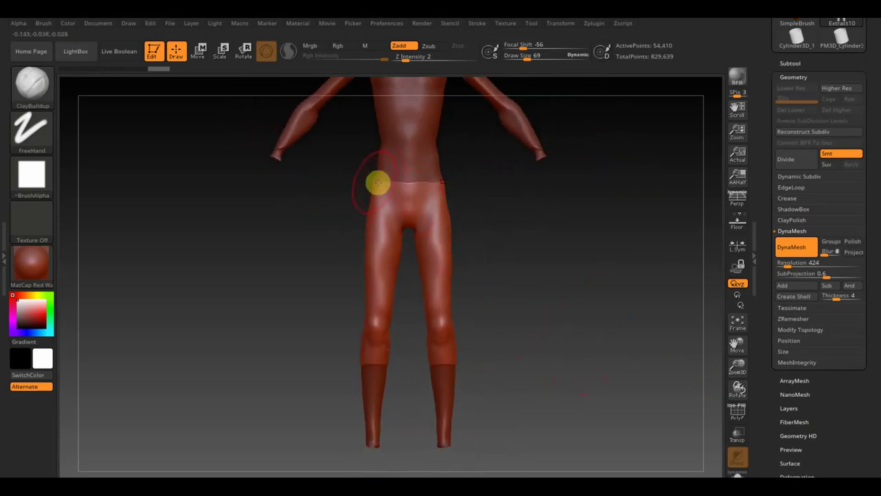
# Step: Pick the Move Topological brush and make Extract10 the active subtool again
pyautogui.click(32, 83)
pyautogui.click(227, 95)
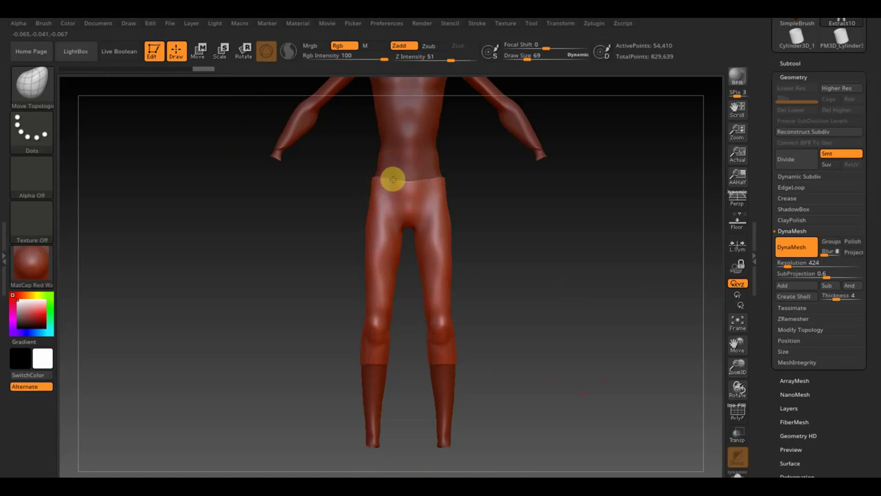
pyautogui.press('shift')
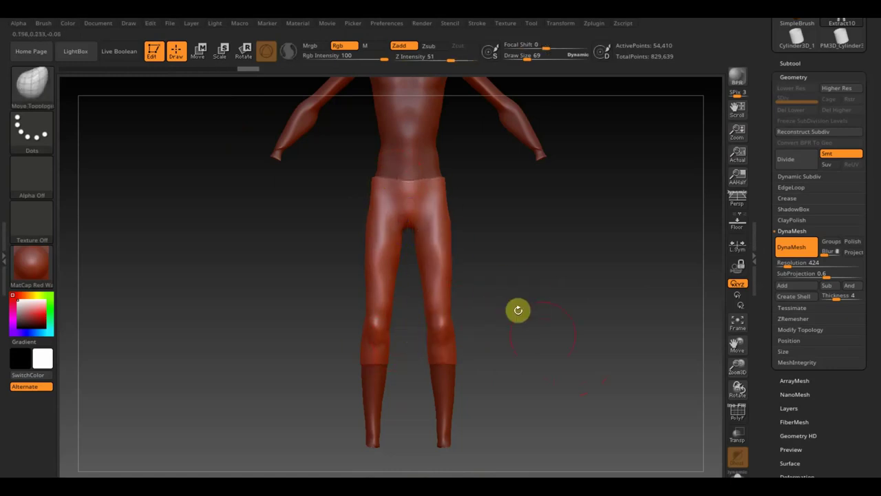
pyautogui.keyDown('alt'); pyautogui.click(415, 128); pyautogui.keyUp('alt')
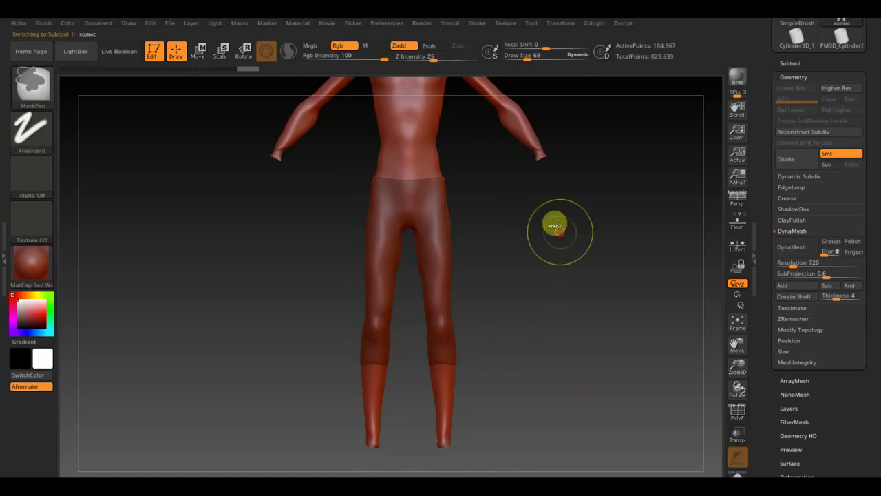
pyautogui.keyDown('alt'); pyautogui.click(445, 272); pyautogui.keyUp('alt')
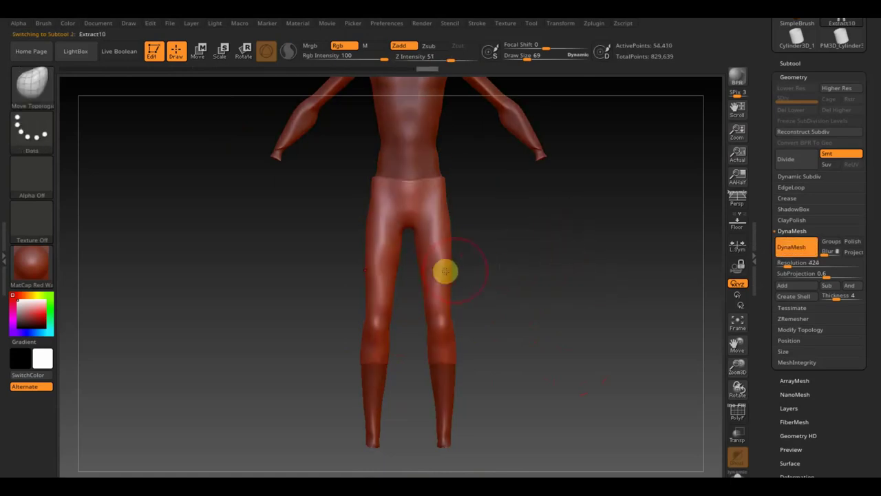
pyautogui.click(790, 64)
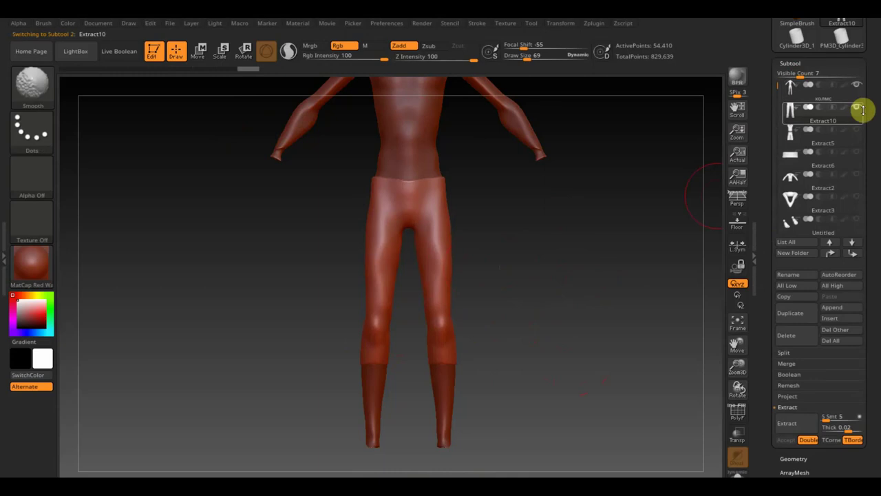
# Step: Solo then unsolo the pants so all subtools show, and reframe the whole figure from the front
pyautogui.keyDown('shift'); pyautogui.click(857, 107); pyautogui.keyUp('shift')
pyautogui.keyDown('shift'); pyautogui.click(857, 107); pyautogui.keyUp('shift')
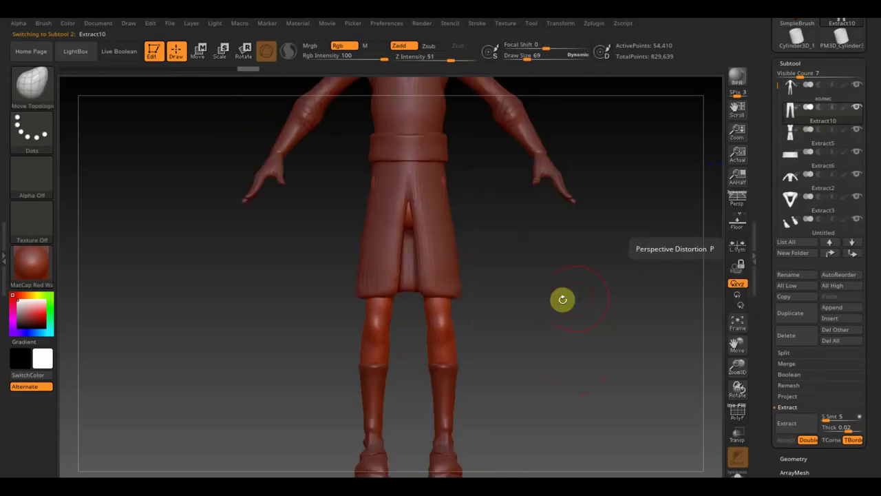
pyautogui.press('shift')
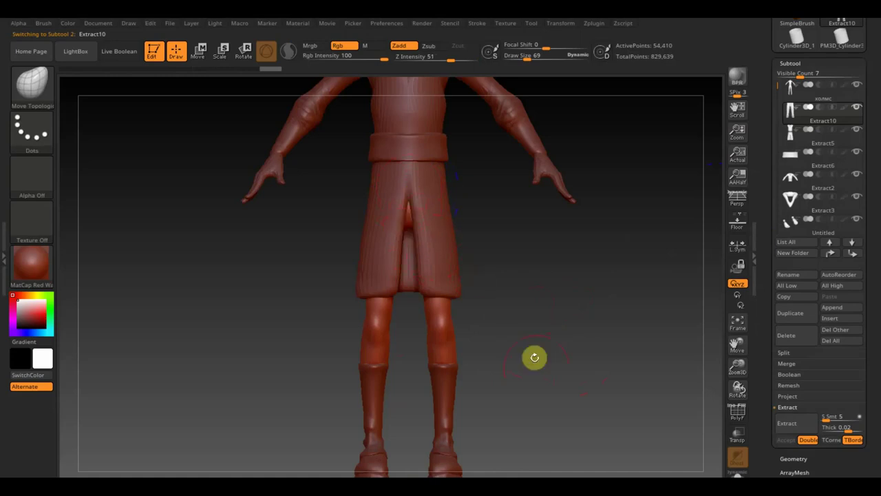
pyautogui.moveTo(540, 370)
pyautogui.mouseDown()
pyautogui.moveTo(530, 330)
pyautogui.moveTo(423, 268)
pyautogui.mouseUp()
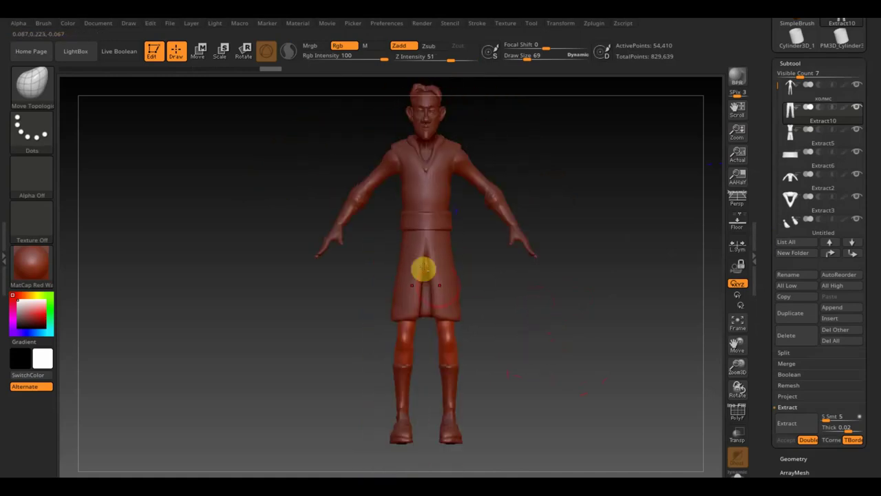
pyautogui.moveTo(515, 329)
pyautogui.mouseDown()
pyautogui.moveTo(501, 332)
pyautogui.moveTo(399, 183)
pyautogui.mouseUp()
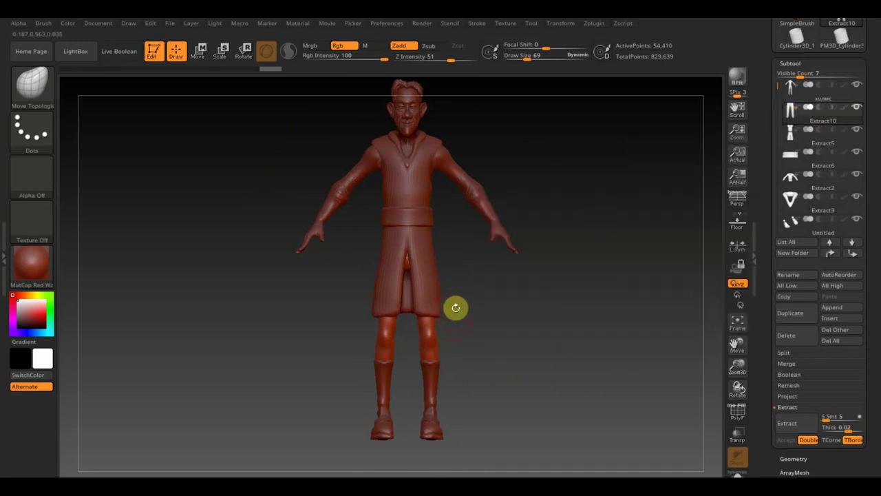
# Step: Switch to the ClayBuildup brush at Draw Size 42
pyautogui.click(31, 83)
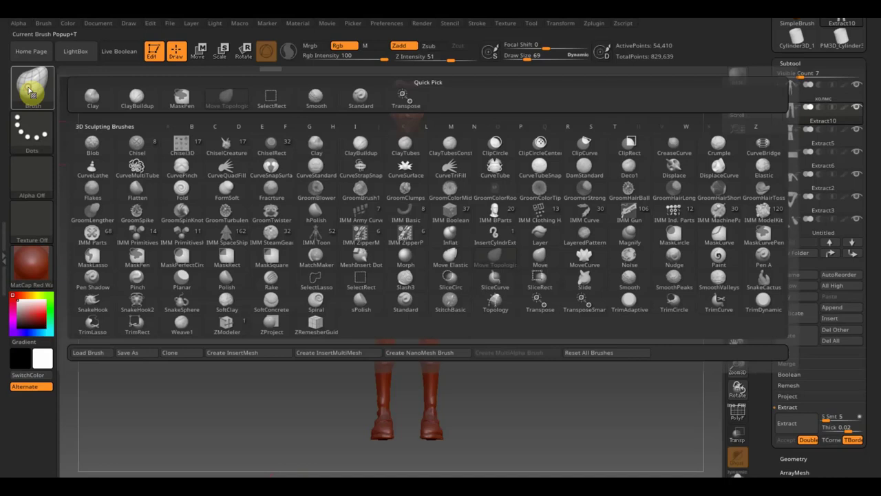
pyautogui.click(146, 93)
pyautogui.click(523, 59)
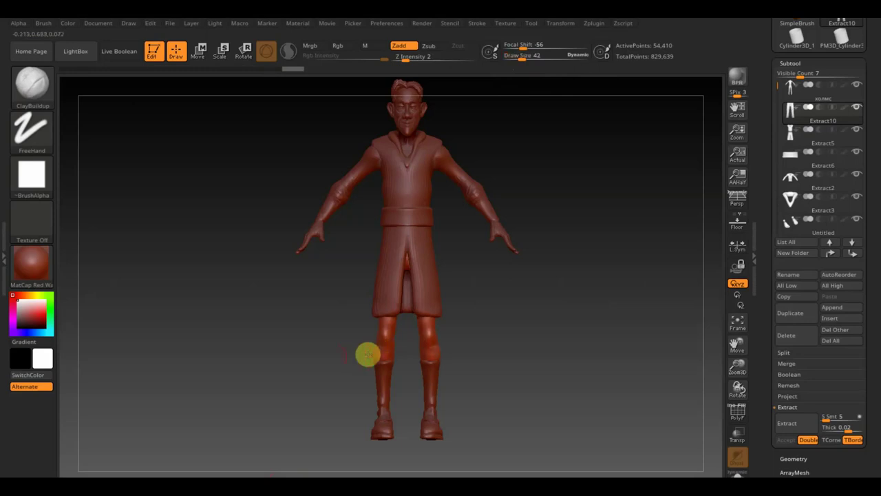
# Step: Check the side profile, then solo the Extract10 pants
pyautogui.moveTo(368, 353)
pyautogui.keyDown('shift'); pyautogui.mouseDown()
pyautogui.moveTo(386, 353)
pyautogui.moveTo(358, 340)
pyautogui.moveTo(418, 348)
pyautogui.moveTo(407, 353)
pyautogui.moveTo(497, 337)
pyautogui.moveTo(380, 350)
pyautogui.moveTo(435, 351)
pyautogui.moveTo(393, 352)
pyautogui.moveTo(503, 301)
pyautogui.moveTo(470, 321)
pyautogui.mouseUp(); pyautogui.keyUp('shift')
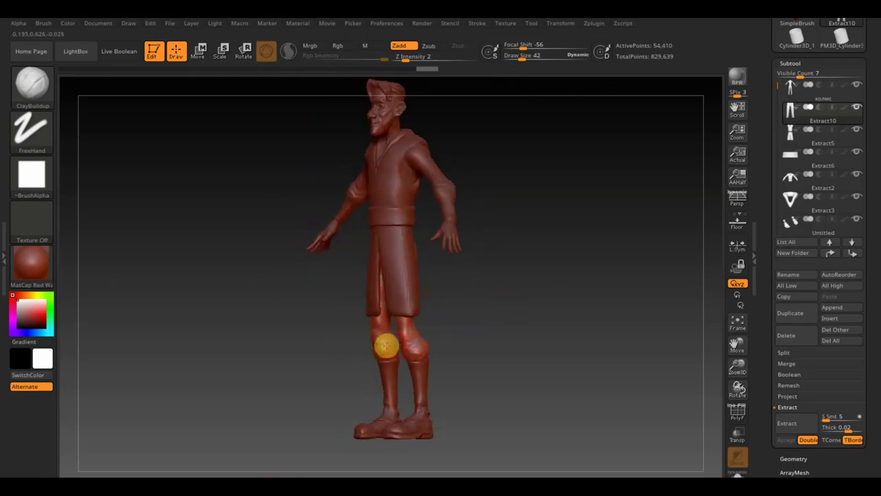
pyautogui.moveTo(386, 346)
pyautogui.mouseDown()
pyautogui.moveTo(509, 315)
pyautogui.moveTo(494, 325)
pyautogui.mouseUp()
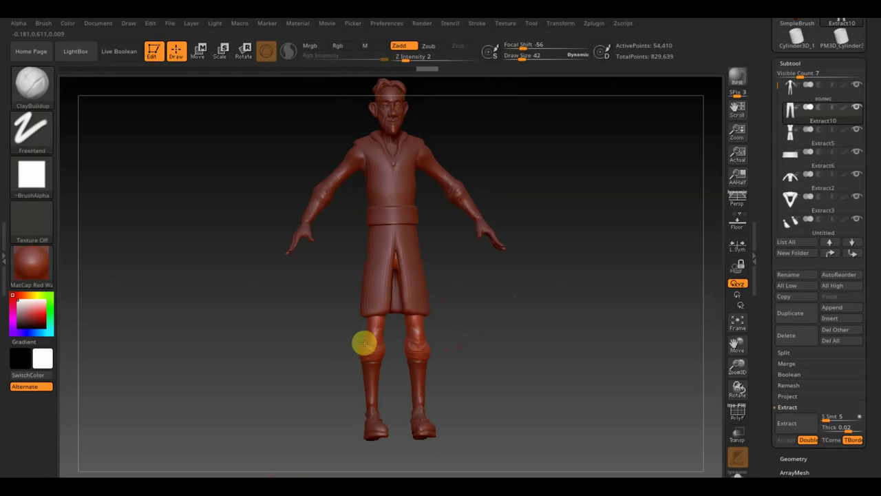
pyautogui.moveTo(367, 343)
pyautogui.mouseDown()
pyautogui.moveTo(435, 350)
pyautogui.moveTo(403, 346)
pyautogui.mouseUp()
pyautogui.press('shift')
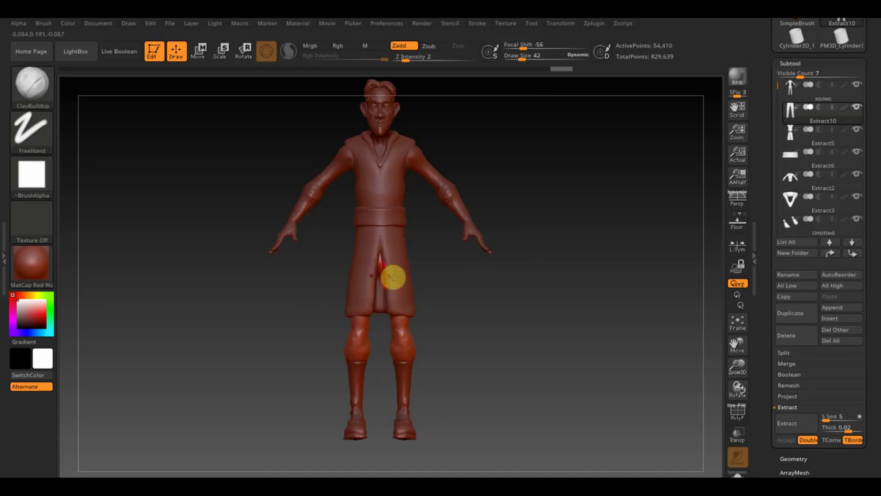
pyautogui.keyDown('shift'); pyautogui.click(855, 109); pyautogui.keyUp('shift')
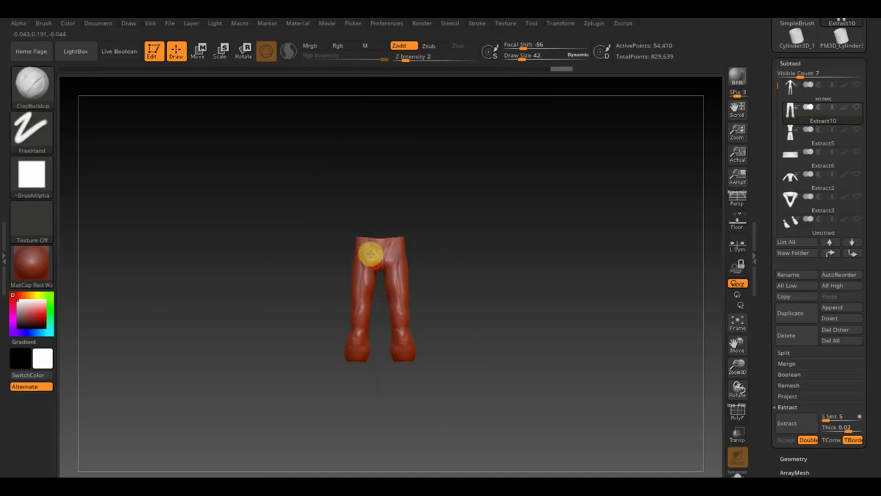
# Step: Smooth the pants' waist, crotch mark and upper area while inspecting from several angles
pyautogui.keyDown('shift'); pyautogui.moveTo(370, 252); pyautogui.dragTo(373, 250); pyautogui.keyUp('shift')
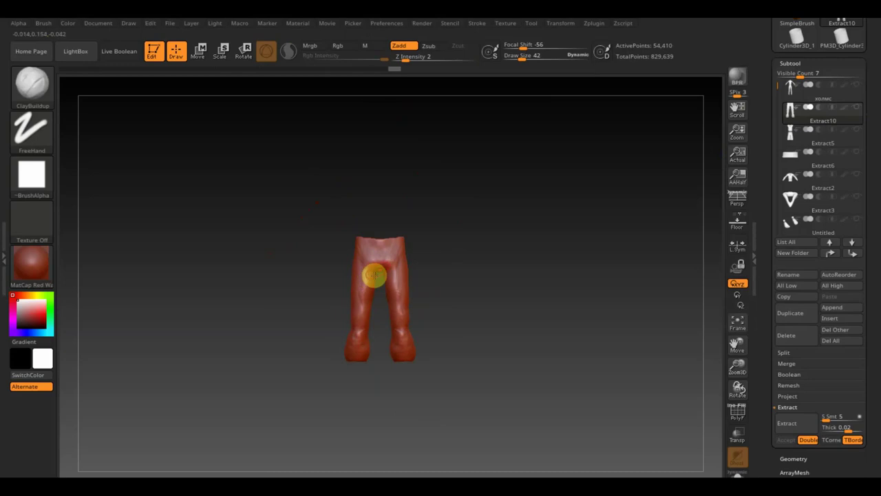
pyautogui.keyDown('shift'); pyautogui.moveTo(370, 282); pyautogui.dragTo(358, 321); pyautogui.keyUp('shift')
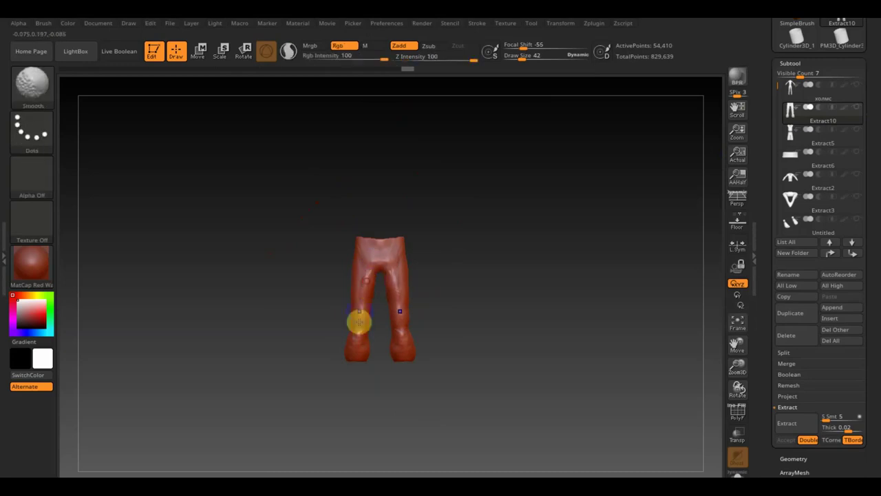
pyautogui.moveTo(434, 273); pyautogui.dragTo(547, 263)
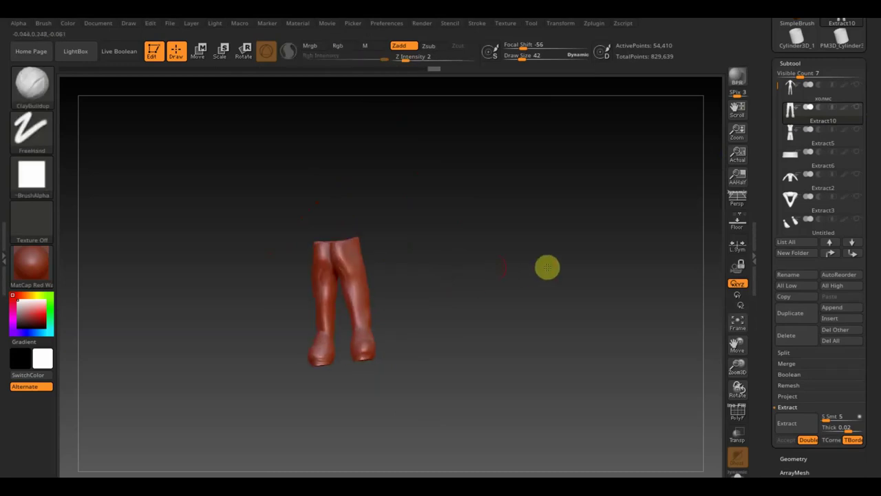
pyautogui.keyDown('shift'); pyautogui.moveTo(391, 259); pyautogui.dragTo(422, 264); pyautogui.keyUp('shift')
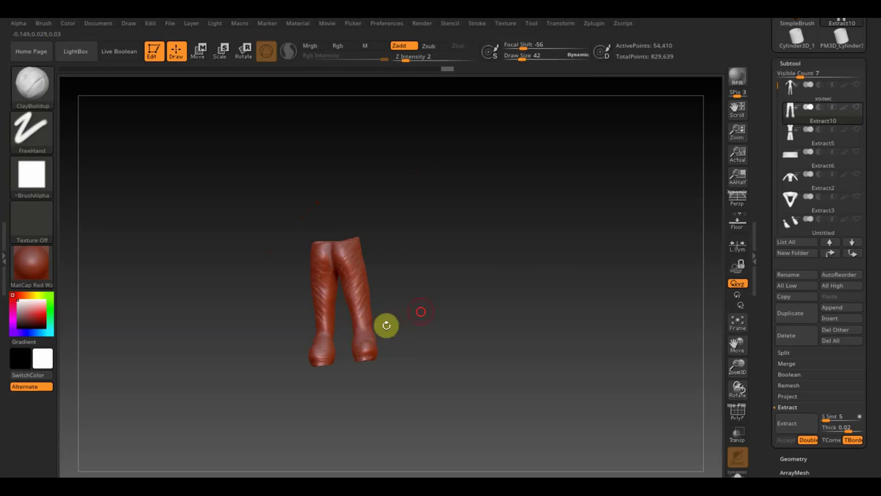
pyautogui.moveTo(386, 323); pyautogui.dragTo(415, 309)
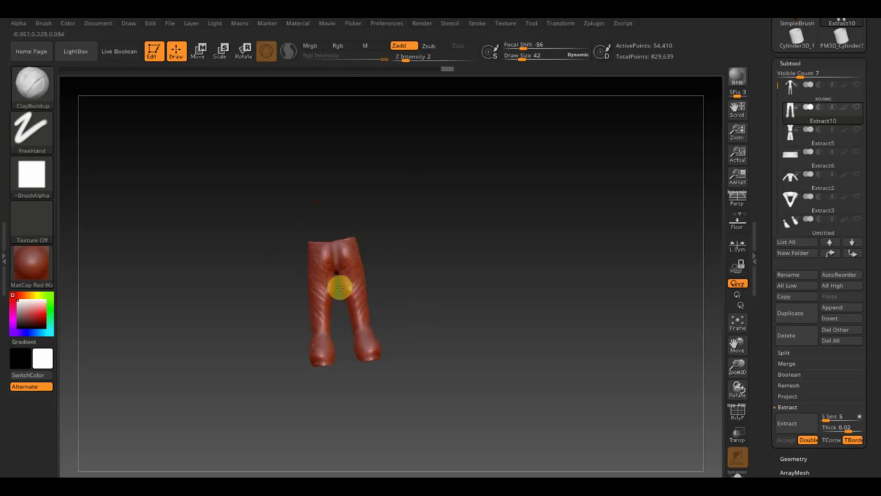
pyautogui.moveTo(343, 303); pyautogui.dragTo(365, 311)
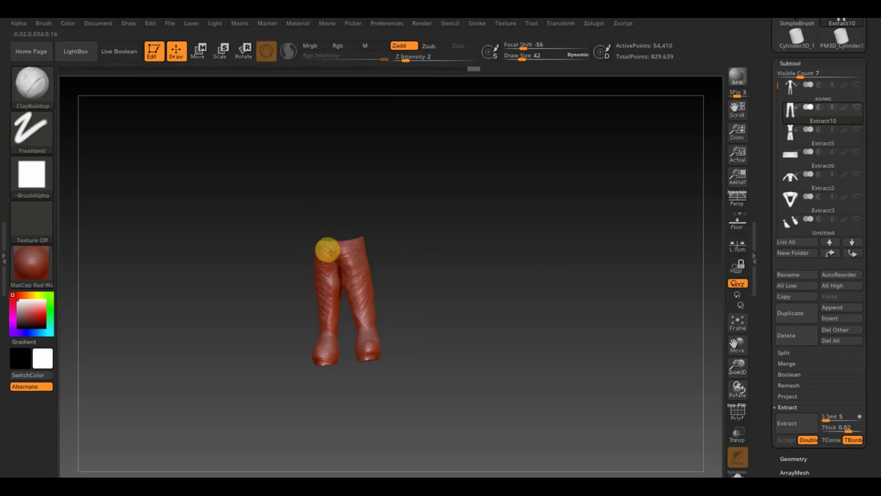
pyautogui.press('shift')
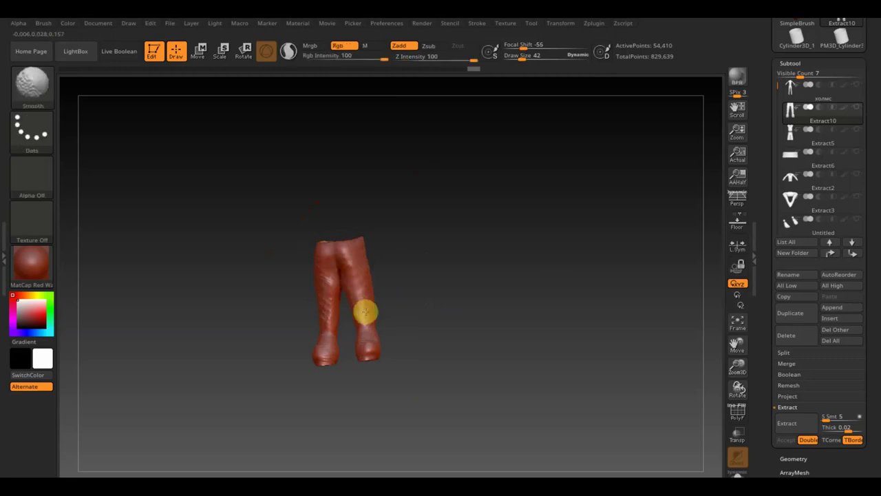
pyautogui.keyDown('shift'); pyautogui.moveTo(365, 311); pyautogui.dragTo(380, 340); pyautogui.keyUp('shift')
pyautogui.moveTo(440, 329)
pyautogui.mouseDown()
pyautogui.moveTo(409, 328)
pyautogui.moveTo(426, 356)
pyautogui.moveTo(311, 257)
pyautogui.mouseUp()
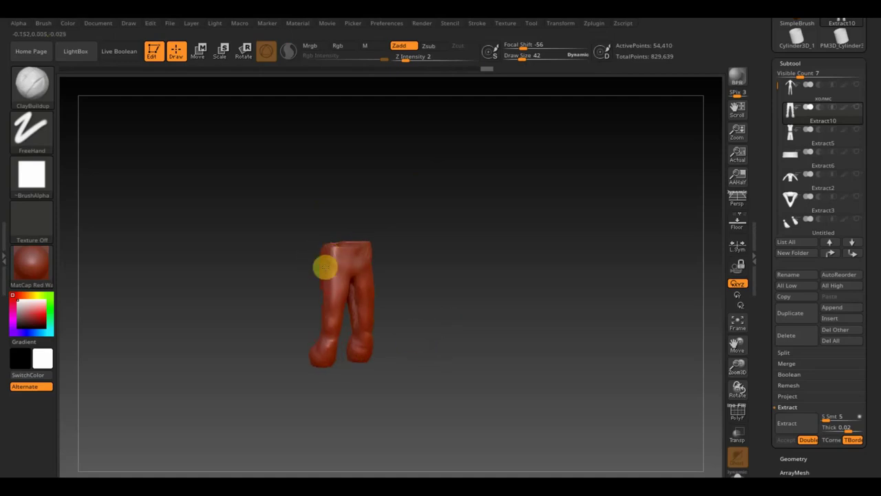
pyautogui.press('shift')
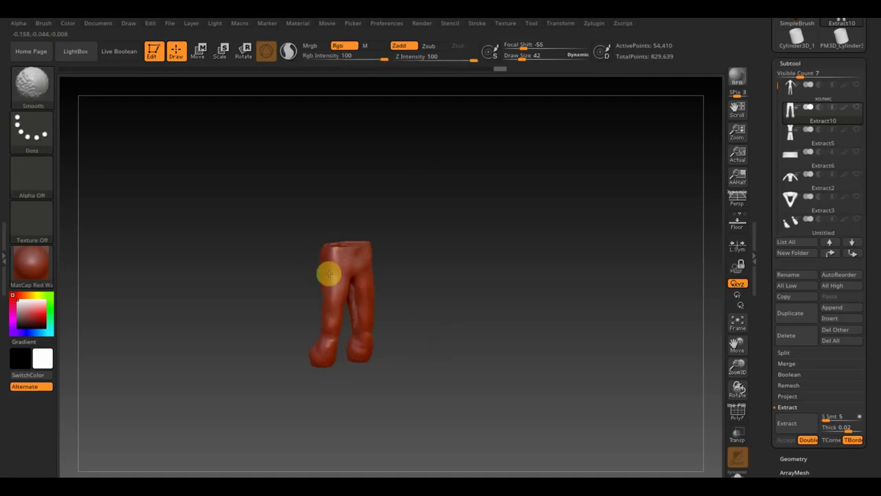
pyautogui.moveTo(387, 282)
pyautogui.keyDown('shift'); pyautogui.mouseDown()
pyautogui.moveTo(436, 267)
pyautogui.moveTo(447, 283)
pyautogui.mouseUp(); pyautogui.keyUp('shift')
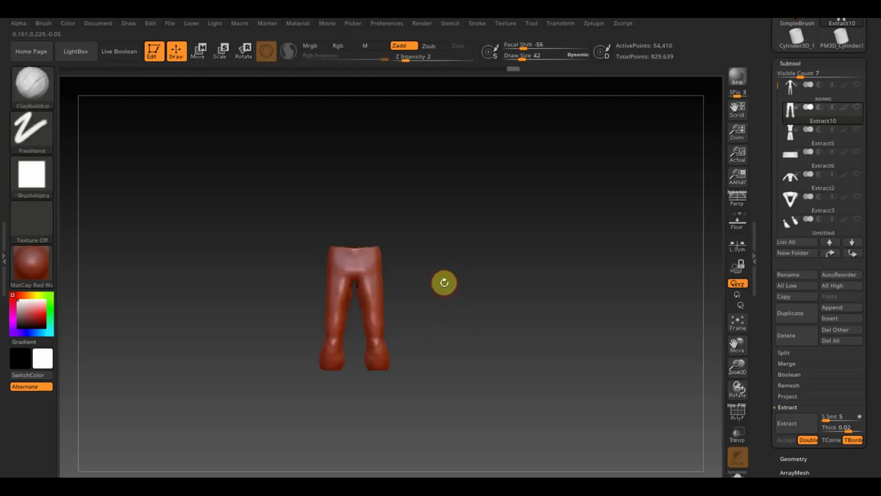
pyautogui.press('shift')
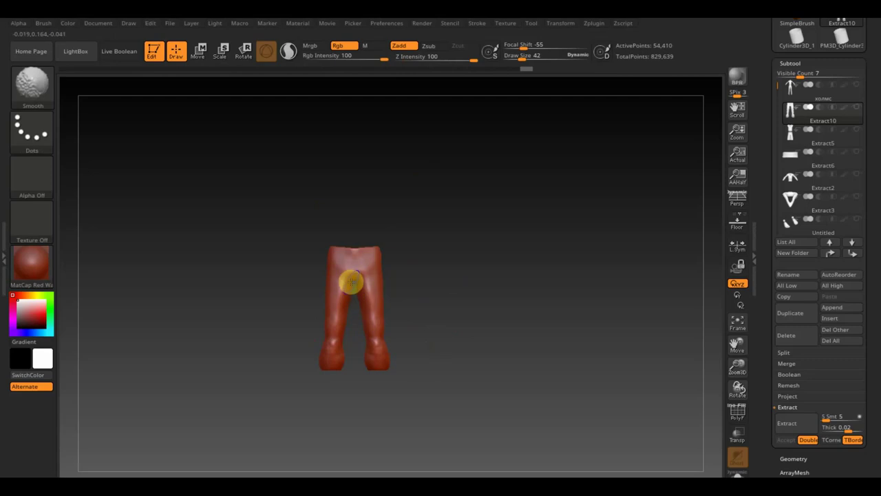
pyautogui.keyDown('shift'); pyautogui.moveTo(351, 282); pyautogui.dragTo(348, 265); pyautogui.keyUp('shift')
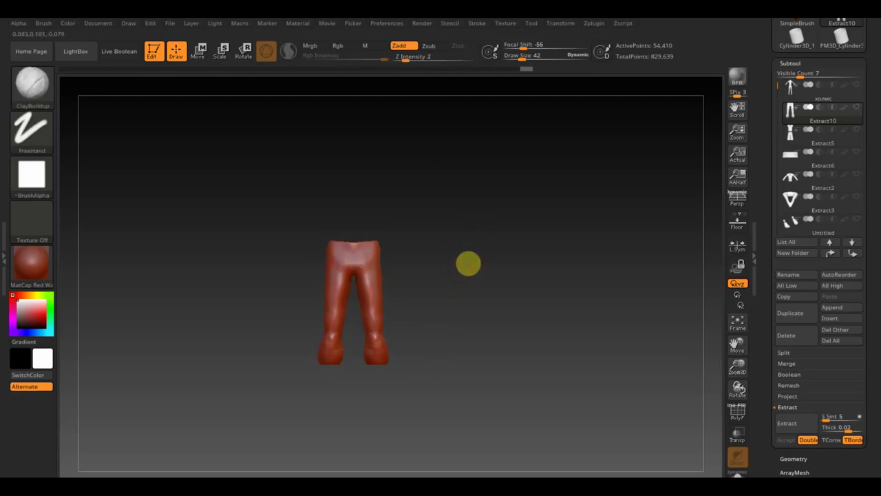
pyautogui.keyDown('alt'); pyautogui.moveTo(468, 262); pyautogui.dragTo(503, 326); pyautogui.keyUp('alt')
# Step: At Draw Size 24, smooth the creases near the waist and crotch, then down the legs and cuffs
pyautogui.moveTo(522, 58); pyautogui.dragTo(516, 60)
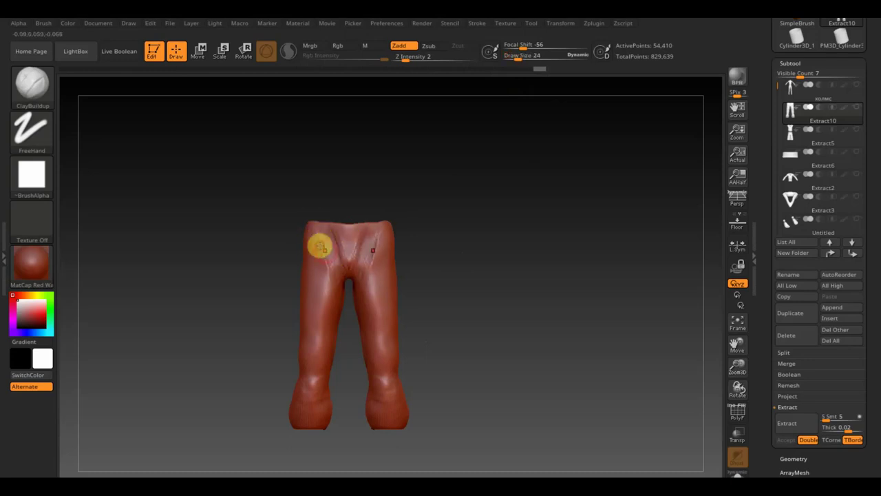
pyautogui.keyDown('shift'); pyautogui.moveTo(320, 246); pyautogui.dragTo(334, 238); pyautogui.keyUp('shift')
pyautogui.moveTo(344, 270)
pyautogui.keyDown('shift'); pyautogui.mouseDown()
pyautogui.moveTo(329, 265)
pyautogui.moveTo(331, 235)
pyautogui.moveTo(342, 271)
pyautogui.moveTo(348, 232)
pyautogui.moveTo(335, 222)
pyautogui.moveTo(339, 268)
pyautogui.mouseUp(); pyautogui.keyUp('shift')
pyautogui.moveTo(388, 251)
pyautogui.keyDown('shift'); pyautogui.mouseDown()
pyautogui.moveTo(346, 249)
pyautogui.moveTo(356, 305)
pyautogui.mouseUp(); pyautogui.keyUp('shift')
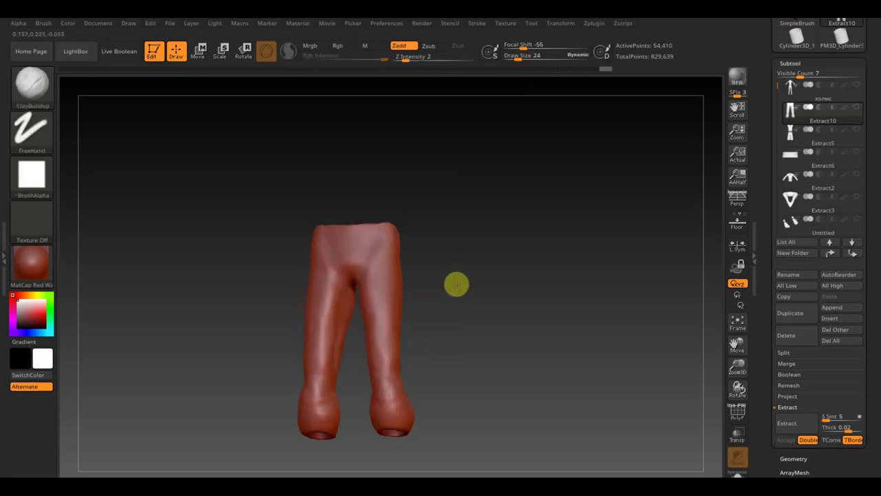
pyautogui.moveTo(456, 283)
pyautogui.mouseDown()
pyautogui.moveTo(455, 260)
pyautogui.moveTo(357, 246)
pyautogui.moveTo(379, 295)
pyautogui.moveTo(401, 300)
pyautogui.mouseUp()
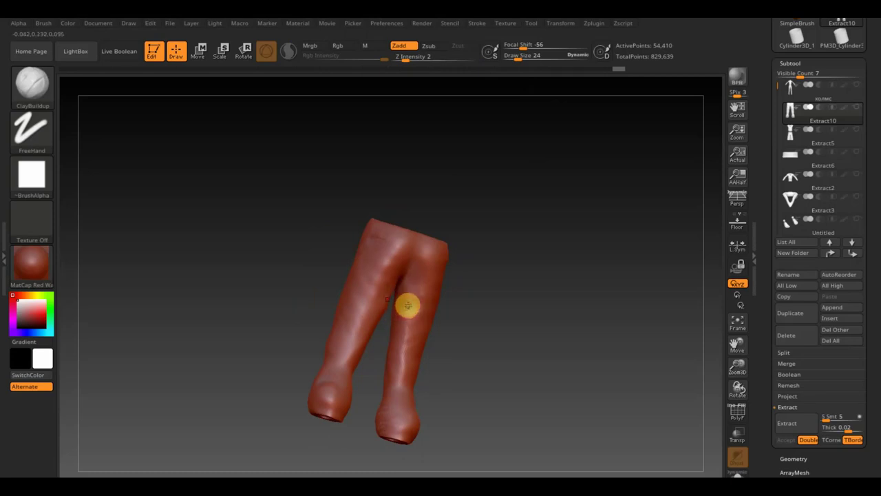
pyautogui.keyDown('shift'); pyautogui.moveTo(407, 304); pyautogui.dragTo(414, 321); pyautogui.keyUp('shift')
pyautogui.moveTo(482, 324)
pyautogui.mouseDown()
pyautogui.moveTo(602, 344)
pyautogui.moveTo(566, 332)
pyautogui.moveTo(543, 342)
pyautogui.moveTo(511, 319)
pyautogui.mouseUp()
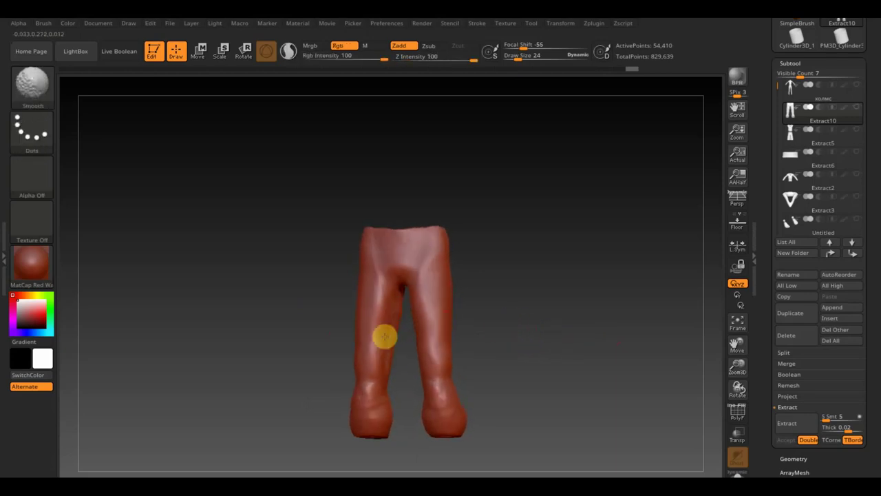
pyautogui.keyDown('shift'); pyautogui.moveTo(385, 336); pyautogui.dragTo(393, 351); pyautogui.keyUp('shift')
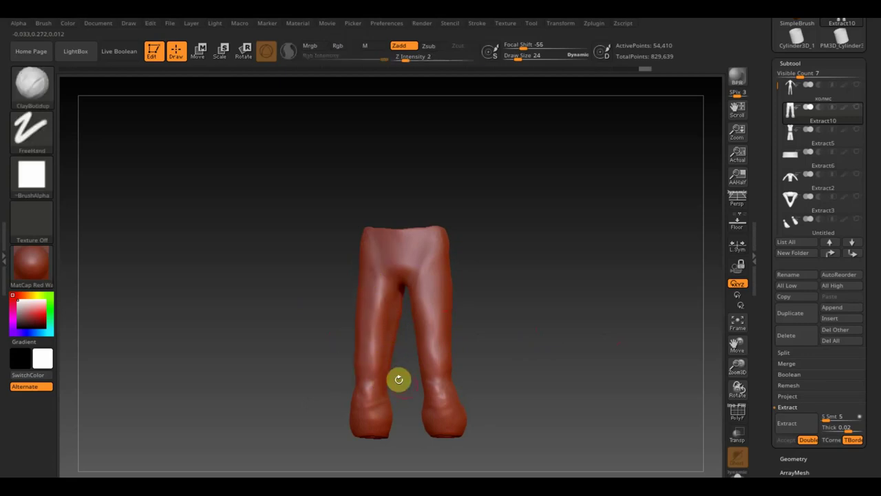
pyautogui.keyDown('shift'); pyautogui.moveTo(400, 378); pyautogui.dragTo(548, 323); pyautogui.keyUp('shift')
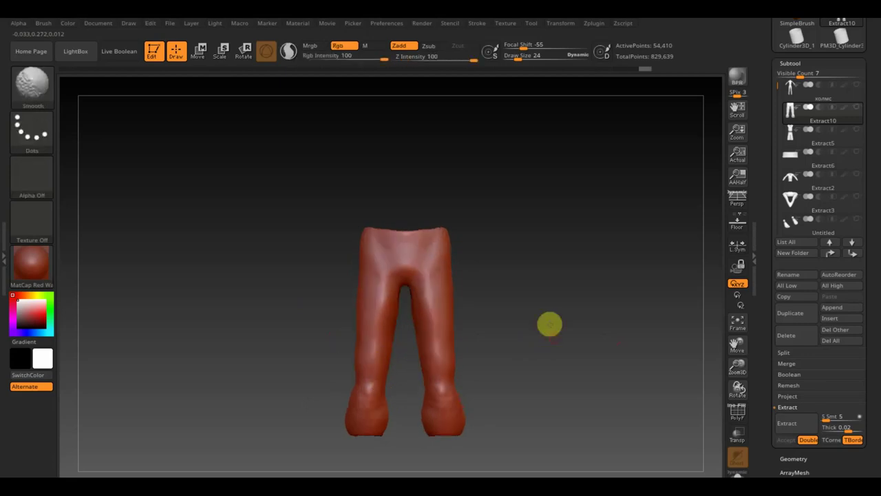
# Step: Unsolo, select Extract5, and with Move Topological at size 98 pull the tunic front down to close the slit
pyautogui.keyDown('shift'); pyautogui.click(857, 106); pyautogui.keyUp('shift')
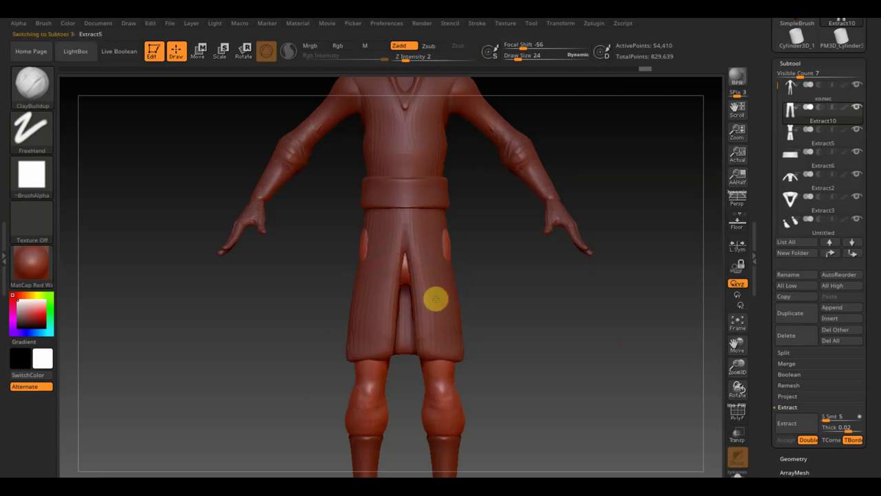
pyautogui.keyDown('alt'); pyautogui.click(435, 298); pyautogui.keyUp('alt')
pyautogui.click(43, 108)
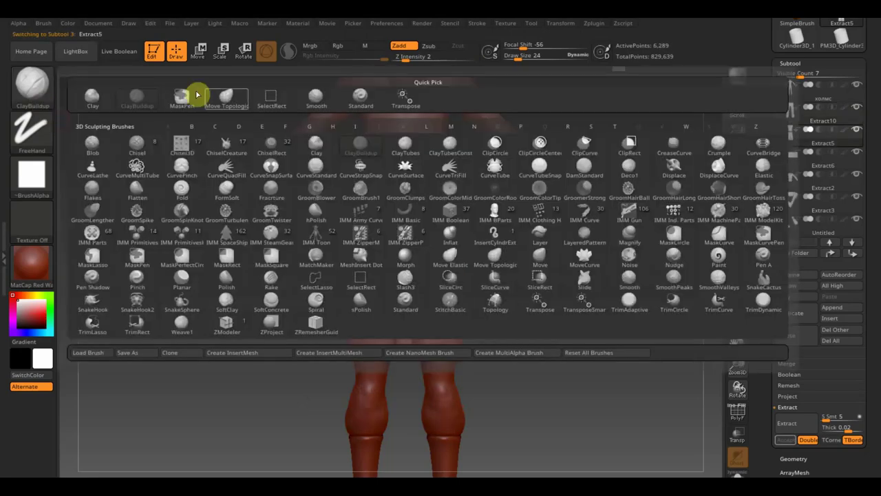
pyautogui.click(196, 93)
pyautogui.moveTo(521, 60); pyautogui.dragTo(530, 61)
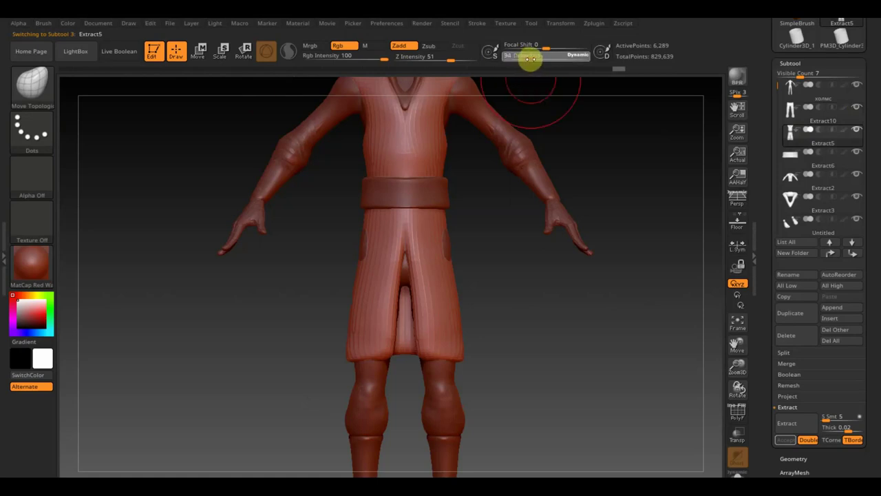
pyautogui.moveTo(404, 253); pyautogui.dragTo(405, 274)
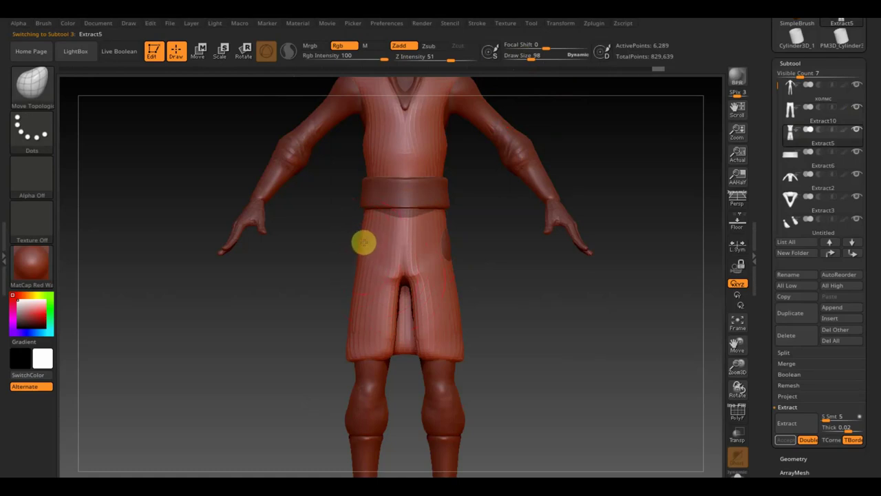
# Step: Expand Geometry > Modify Topology and orbit the character to inspect its side and front
pyautogui.click(802, 458)
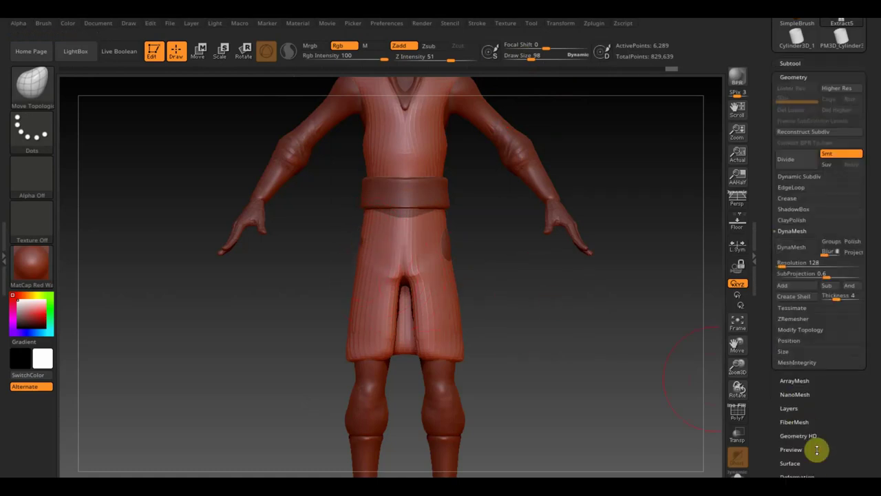
pyautogui.click(804, 330)
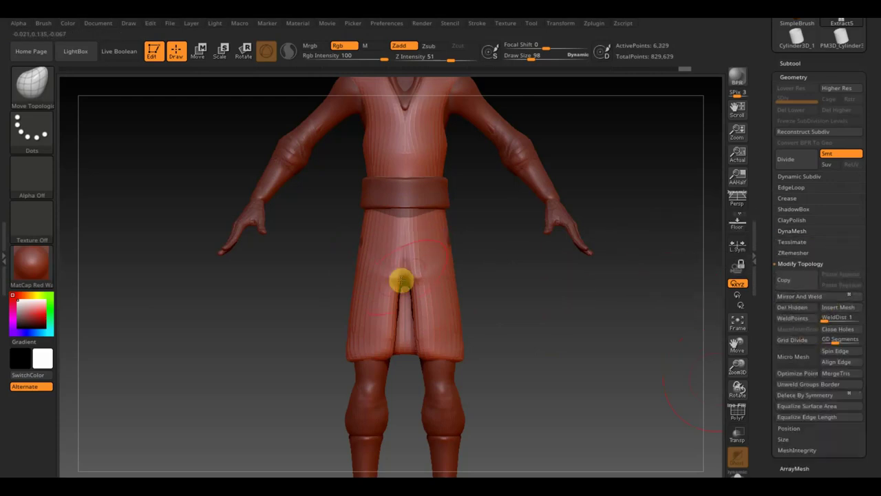
pyautogui.press('shift')
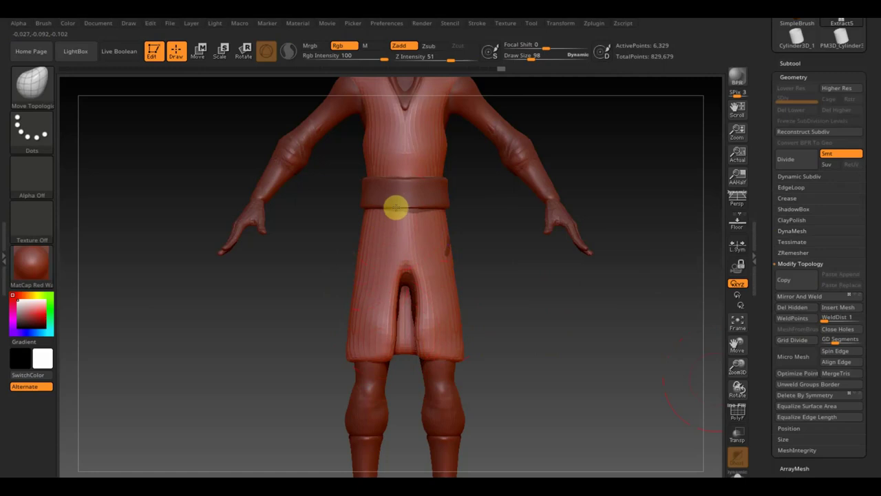
pyautogui.moveTo(401, 210)
pyautogui.mouseDown(button='right')
pyautogui.moveTo(475, 241)
pyautogui.moveTo(458, 242)
pyautogui.moveTo(415, 200)
pyautogui.mouseUp(button='right')
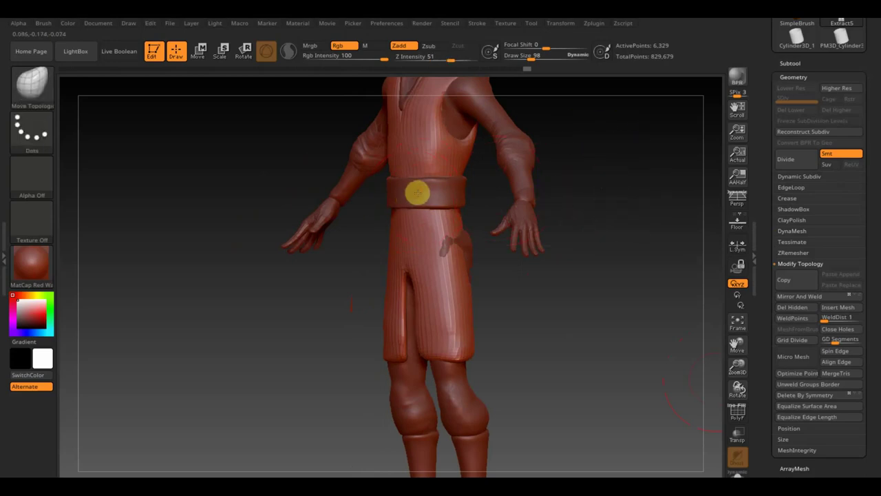
pyautogui.moveTo(466, 204)
pyautogui.mouseDown(button='right')
pyautogui.moveTo(518, 297)
pyautogui.moveTo(469, 304)
pyautogui.moveTo(496, 268)
pyautogui.mouseUp(button='right')
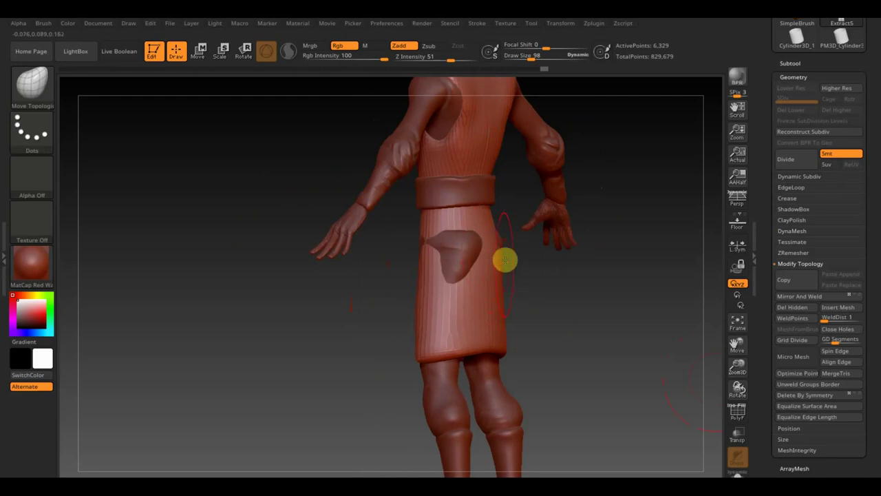
pyautogui.moveTo(475, 255)
pyautogui.mouseDown(button='right')
pyautogui.moveTo(511, 295)
pyautogui.moveTo(482, 298)
pyautogui.mouseUp(button='right')
# Step: Select Extract10 and apply Mirror And Weld so the pants halves are symmetrical
pyautogui.keyDown('alt'); pyautogui.click(529, 249); pyautogui.keyUp('alt')
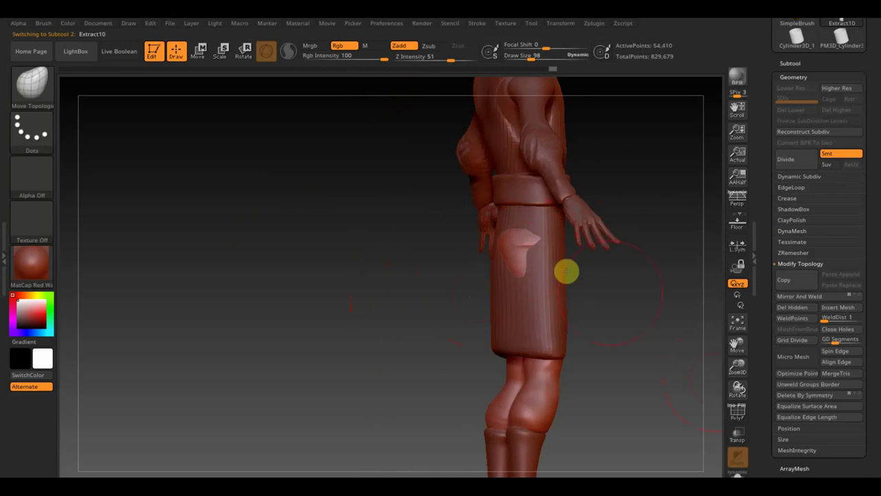
pyautogui.moveTo(567, 269); pyautogui.dragTo(574, 296, button='right')
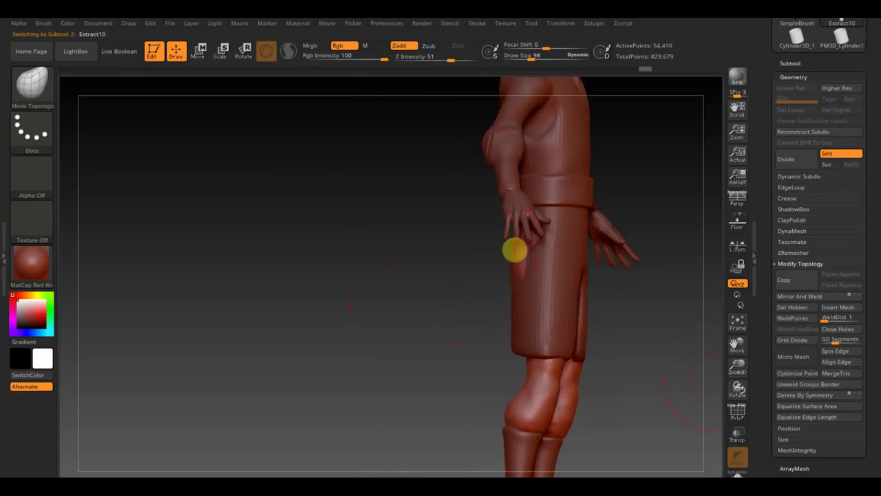
pyautogui.moveTo(526, 252)
pyautogui.mouseDown(button='right')
pyautogui.moveTo(594, 329)
pyautogui.moveTo(622, 324)
pyautogui.mouseUp(button='right')
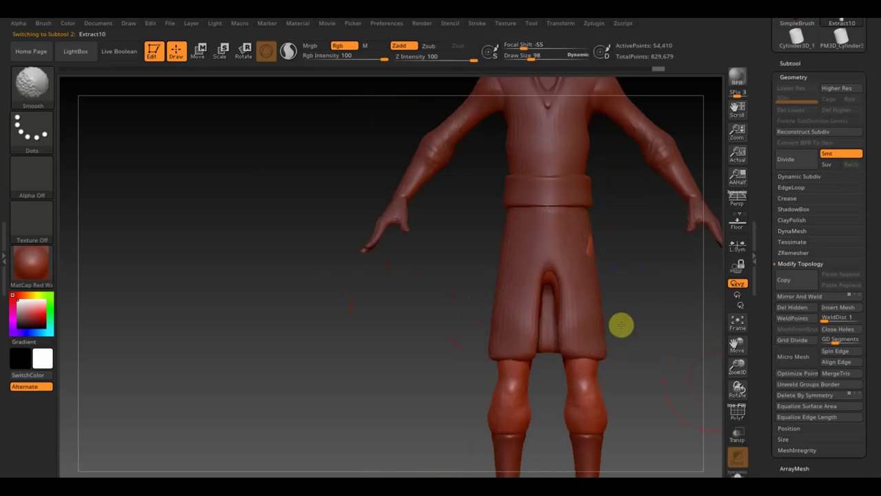
pyautogui.click(805, 297)
pyautogui.moveTo(649, 261); pyautogui.dragTo(633, 319, button='right')
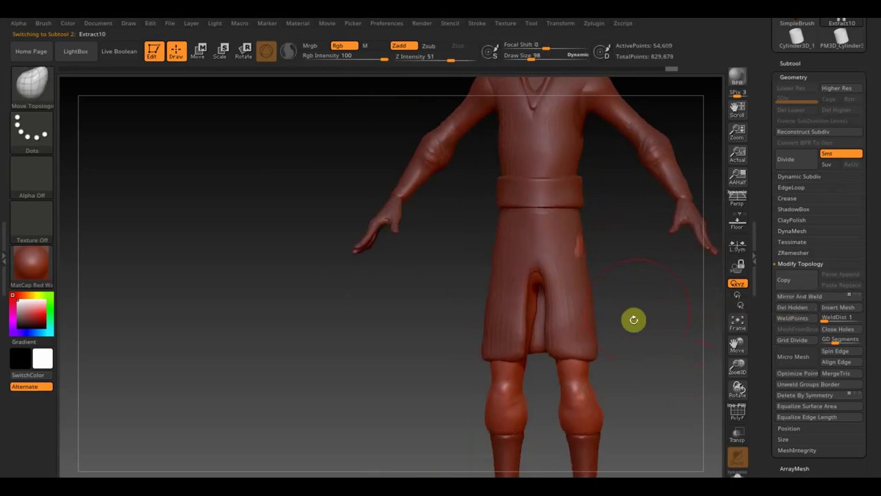
pyautogui.click(815, 297)
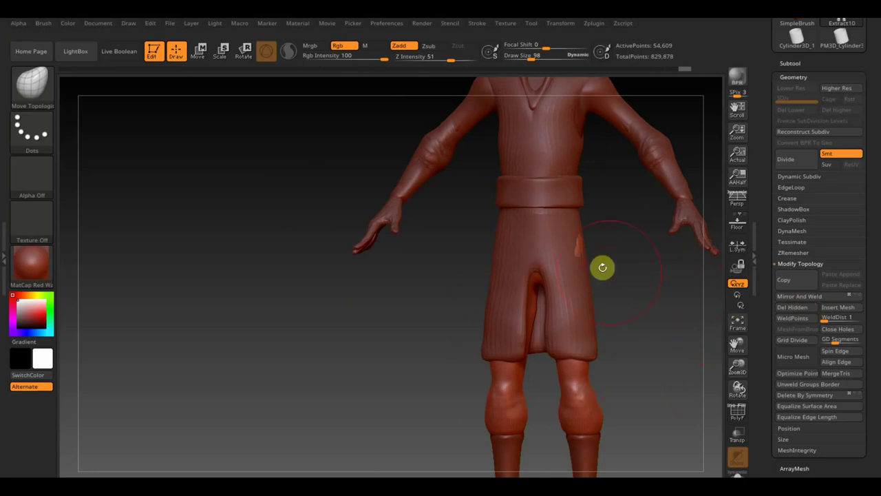
# Step: Smooth the bump on the shorts and the area near the right knee, then select Extract5
pyautogui.keyDown('shift'); pyautogui.moveTo(599, 387); pyautogui.dragTo(589, 393); pyautogui.keyUp('shift')
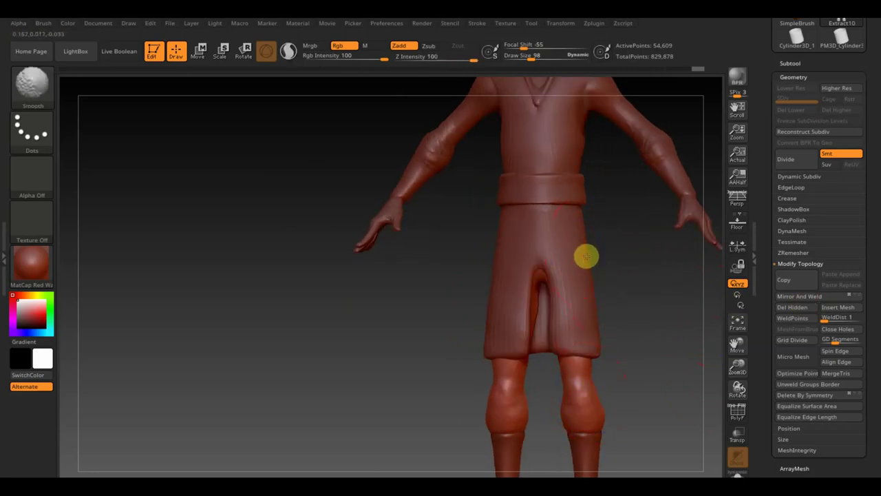
pyautogui.moveTo(609, 268)
pyautogui.mouseDown()
pyautogui.moveTo(629, 277)
pyautogui.moveTo(682, 269)
pyautogui.moveTo(732, 275)
pyautogui.mouseUp()
pyautogui.keyDown('shift'); pyautogui.moveTo(596, 243); pyautogui.dragTo(589, 244); pyautogui.keyUp('shift')
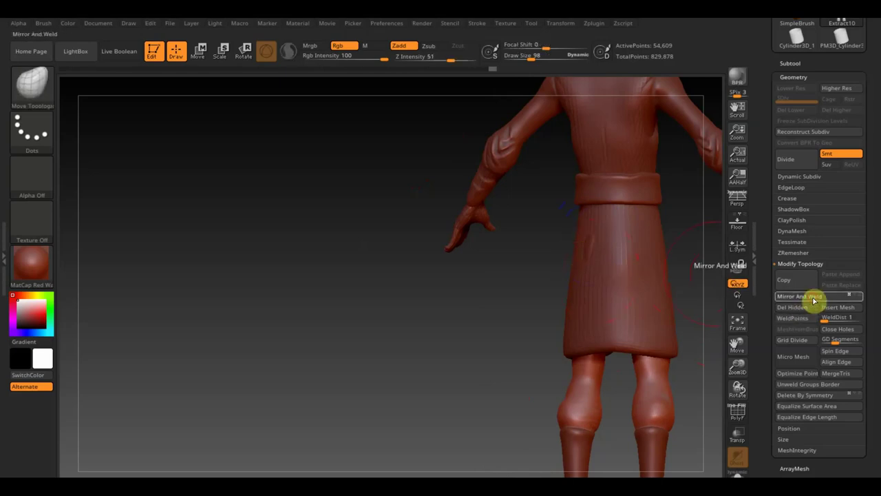
pyautogui.moveTo(466, 360); pyautogui.dragTo(383, 360)
pyautogui.moveTo(538, 262); pyautogui.dragTo(566, 257)
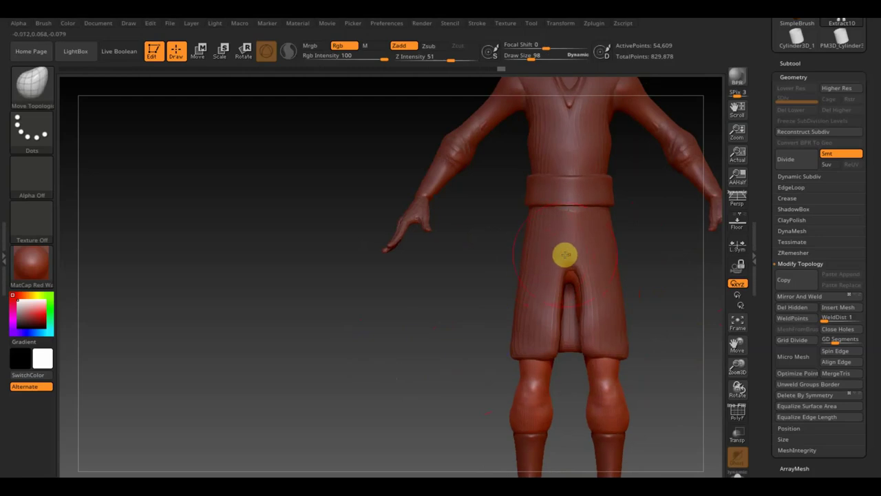
pyautogui.keyDown('alt'); pyautogui.click(555, 238); pyautogui.keyUp('alt')
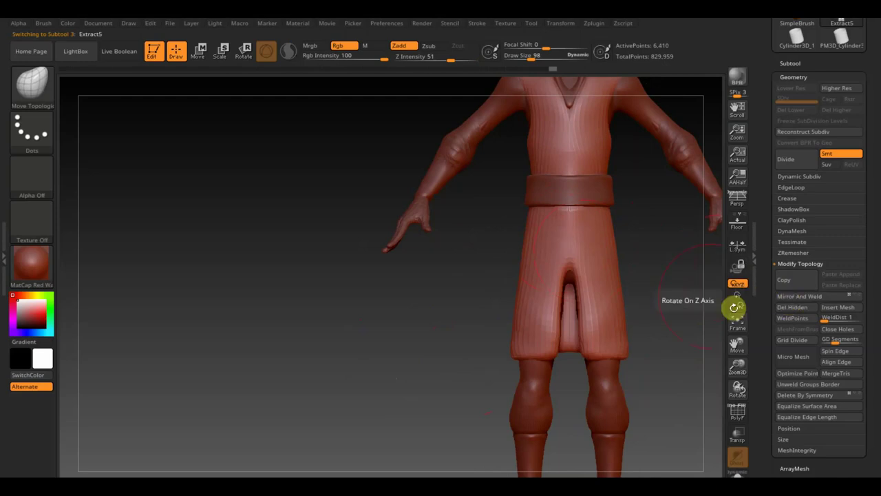
pyautogui.moveTo(678, 289)
pyautogui.keyDown('shift'); pyautogui.mouseDown()
pyautogui.moveTo(541, 359)
pyautogui.moveTo(491, 295)
pyautogui.mouseUp(); pyautogui.keyUp('shift')
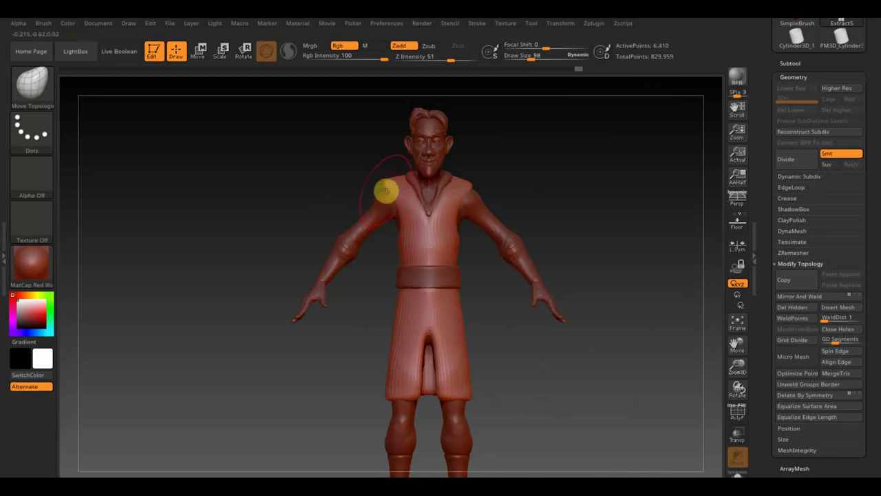
pyautogui.click(794, 297)
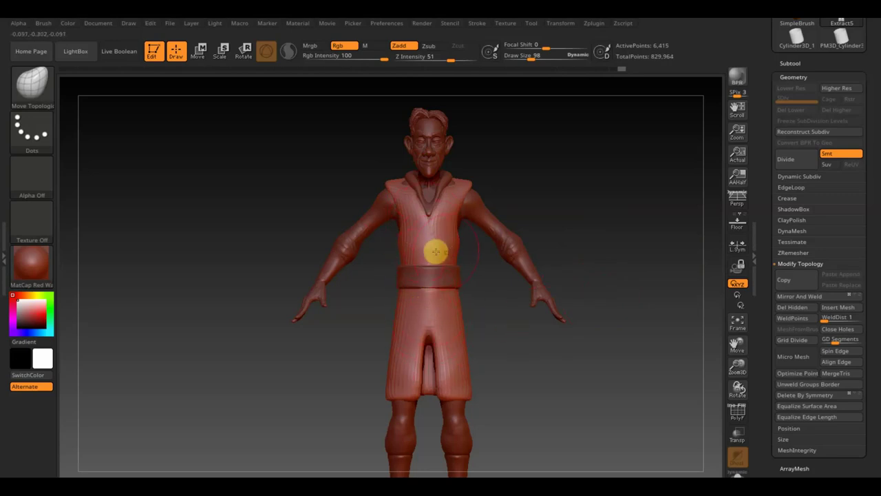
pyautogui.moveTo(523, 387)
pyautogui.mouseDown()
pyautogui.moveTo(607, 367)
pyautogui.moveTo(653, 368)
pyautogui.mouseUp()
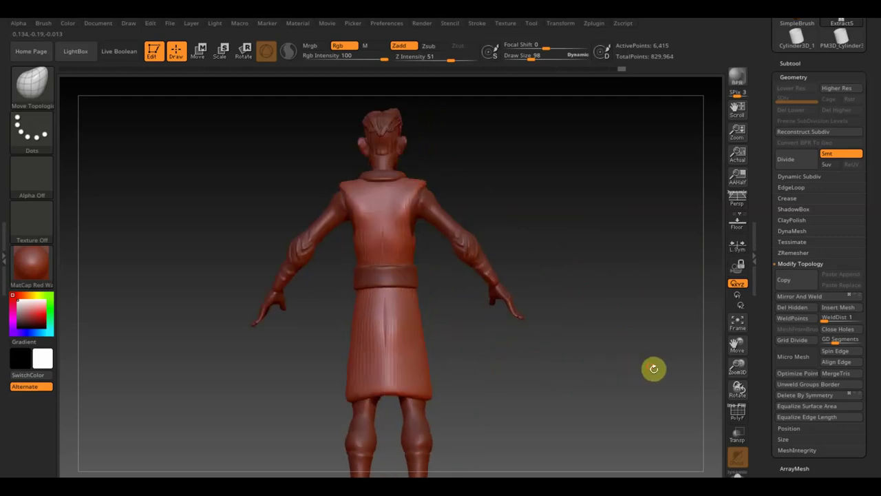
pyautogui.press('shift')
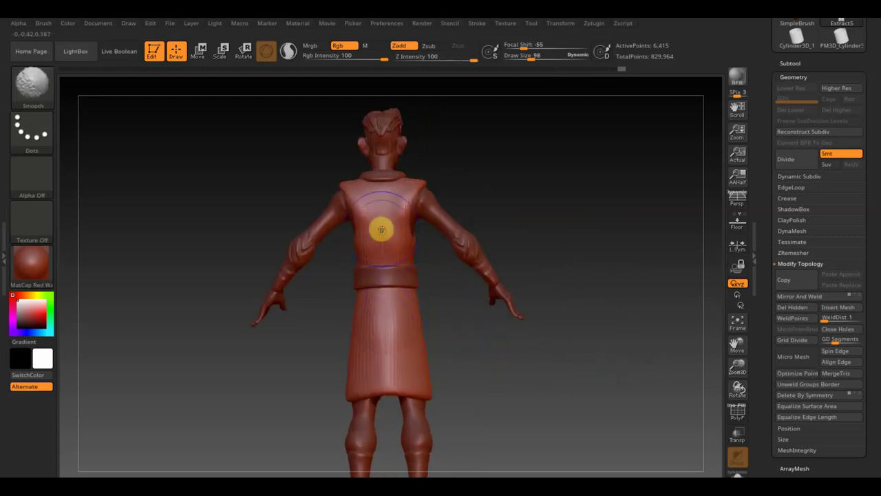
pyautogui.moveTo(538, 295)
pyautogui.mouseDown()
pyautogui.moveTo(608, 296)
pyautogui.moveTo(521, 305)
pyautogui.mouseUp()
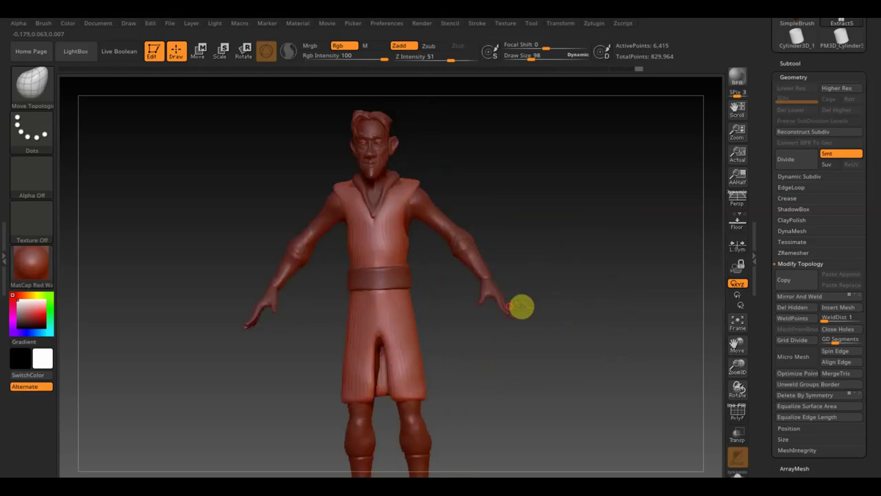
pyautogui.press('shift')
pyautogui.moveTo(593, 349)
pyautogui.keyDown('shift'); pyautogui.mouseDown()
pyautogui.moveTo(591, 358)
pyautogui.moveTo(589, 348)
pyautogui.mouseUp(); pyautogui.keyUp('shift')
pyautogui.moveTo(501, 373); pyautogui.dragTo(519, 380)
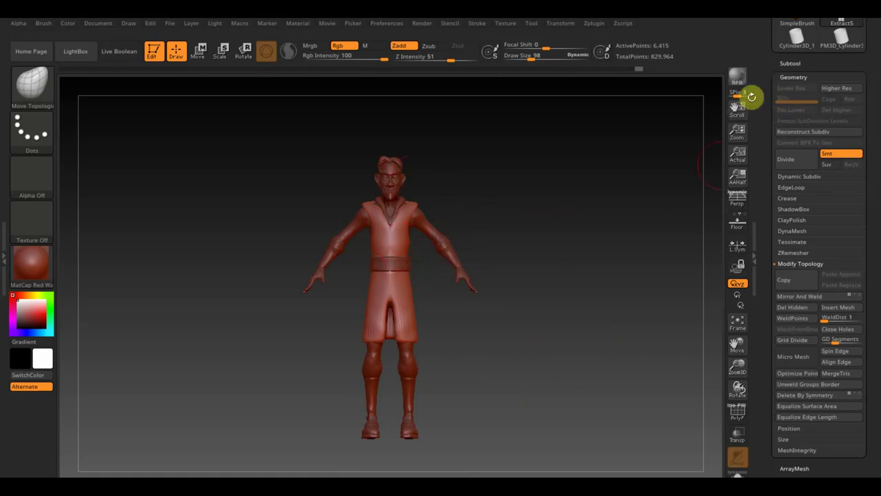
# Step: Show only the bare body subtool and switch to a smaller MaskPen brush
pyautogui.click(791, 63)
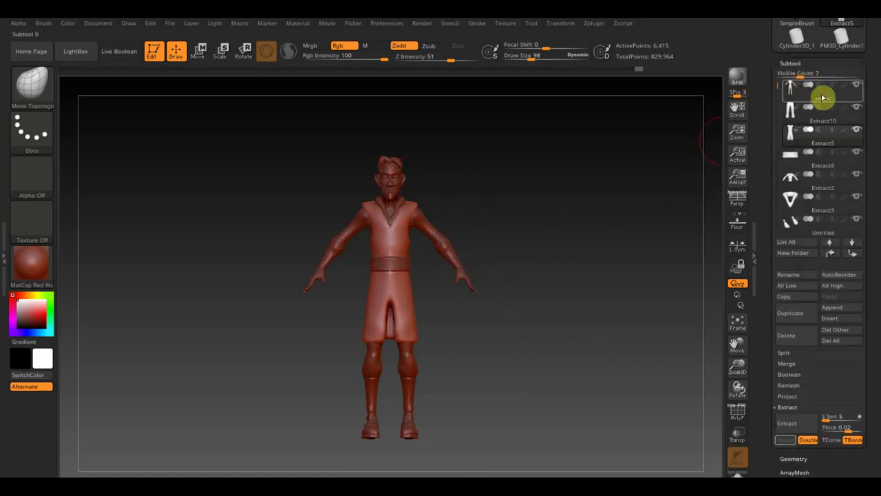
pyautogui.click(856, 84)
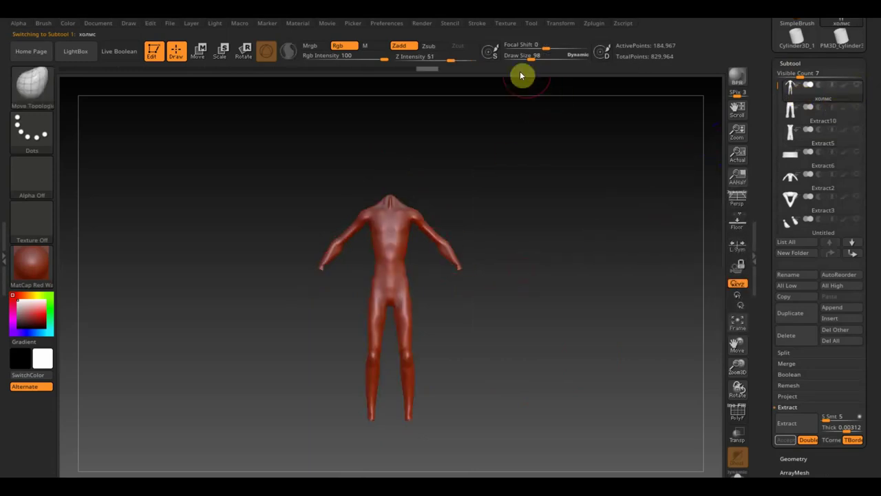
pyautogui.moveTo(532, 58); pyautogui.dragTo(522, 58)
pyautogui.scroll(3, 519, 257)
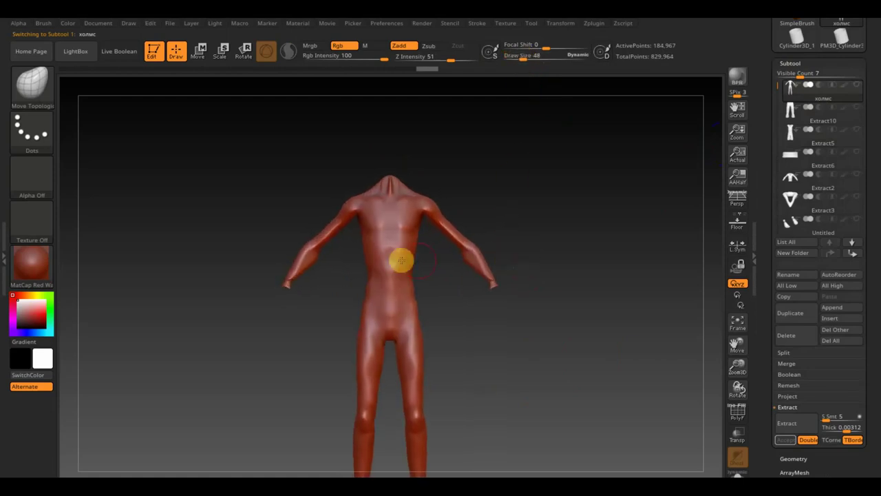
pyautogui.press('b')
pyautogui.press('m')
pyautogui.press('p')
# Step: Mask the arms, chest, lower abdomen, lower torso band and lower back
pyautogui.moveTo(300, 262)
pyautogui.keyDown('ctrl'); pyautogui.mouseDown()
pyautogui.moveTo(348, 236)
pyautogui.moveTo(356, 212)
pyautogui.mouseUp(); pyautogui.keyUp('ctrl')
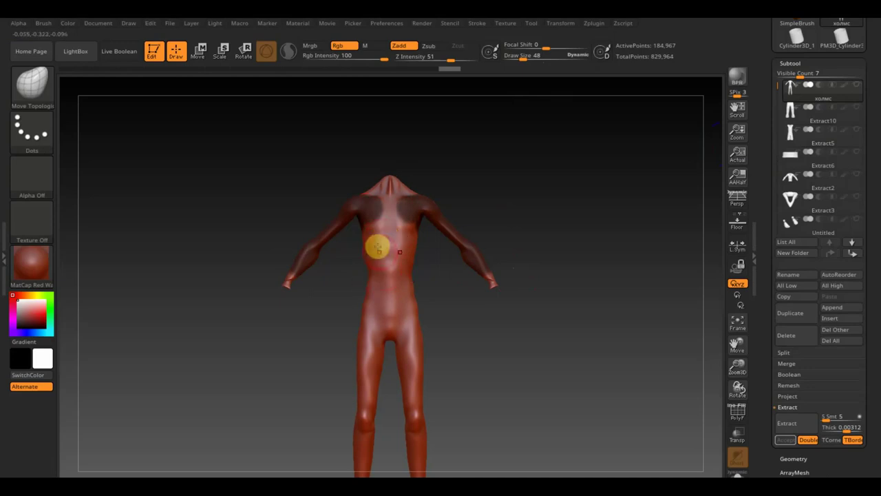
pyautogui.keyDown('ctrl'); pyautogui.moveTo(371, 207); pyautogui.dragTo(402, 262); pyautogui.keyUp('ctrl')
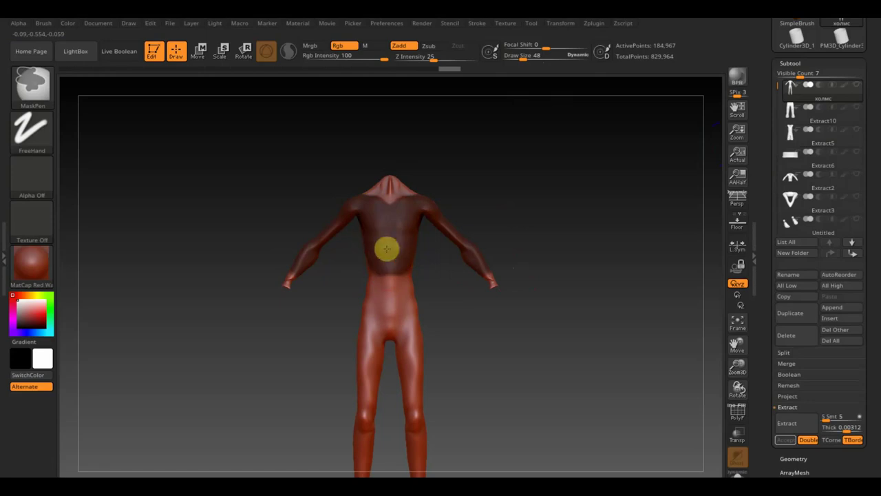
pyautogui.moveTo(363, 268)
pyautogui.keyDown('ctrl'); pyautogui.mouseDown()
pyautogui.moveTo(399, 273)
pyautogui.moveTo(368, 276)
pyautogui.mouseUp(); pyautogui.keyUp('ctrl')
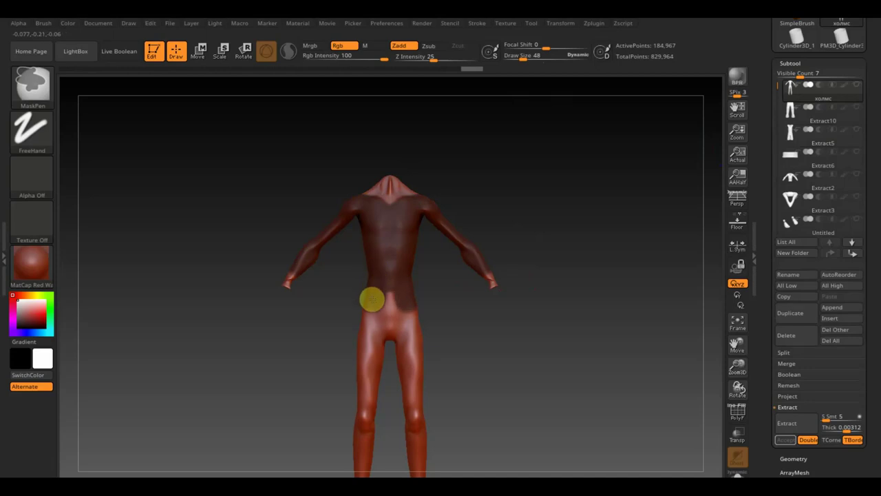
pyautogui.moveTo(458, 331); pyautogui.dragTo(526, 332)
pyautogui.keyDown('ctrl'); pyautogui.moveTo(417, 324); pyautogui.dragTo(344, 304); pyautogui.keyUp('ctrl')
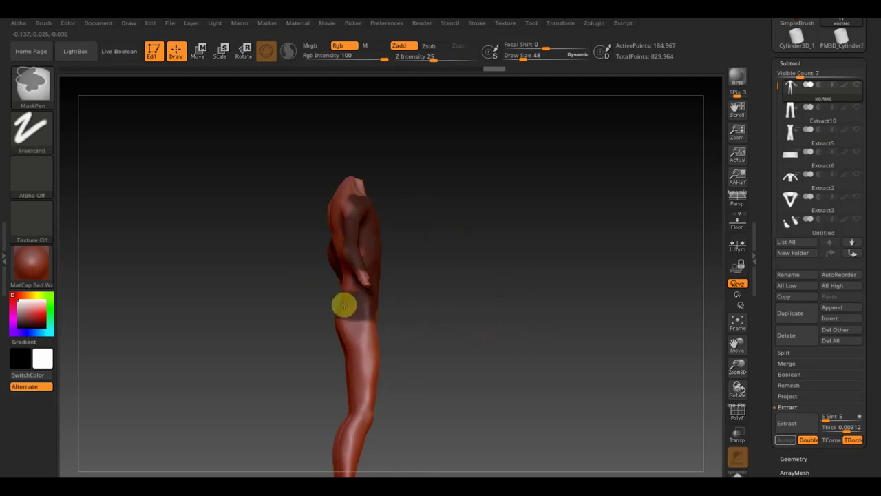
pyautogui.moveTo(423, 324); pyautogui.dragTo(470, 321)
pyautogui.moveTo(407, 309)
pyautogui.keyDown('ctrl'); pyautogui.mouseDown()
pyautogui.moveTo(352, 289)
pyautogui.moveTo(350, 222)
pyautogui.moveTo(372, 209)
pyautogui.moveTo(404, 254)
pyautogui.moveTo(362, 212)
pyautogui.moveTo(367, 200)
pyautogui.moveTo(321, 200)
pyautogui.moveTo(332, 250)
pyautogui.moveTo(430, 317)
pyautogui.moveTo(399, 309)
pyautogui.moveTo(527, 347)
pyautogui.mouseUp(); pyautogui.keyUp('ctrl')
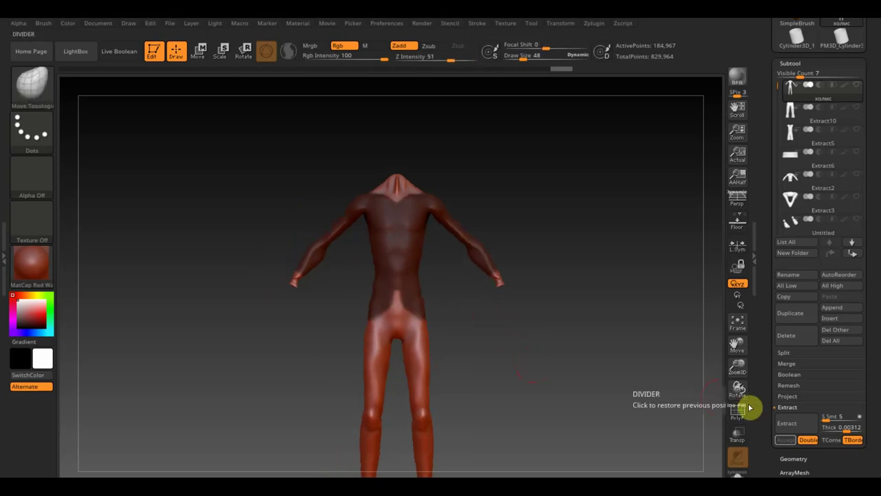
# Step: Extract the masked torso as the new shell Extract11 and DynaMesh it
pyautogui.click(795, 425)
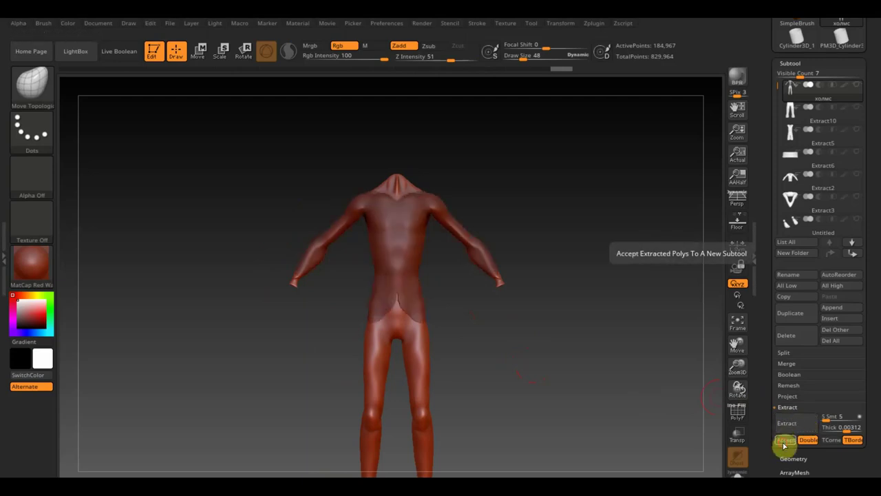
pyautogui.click(784, 439)
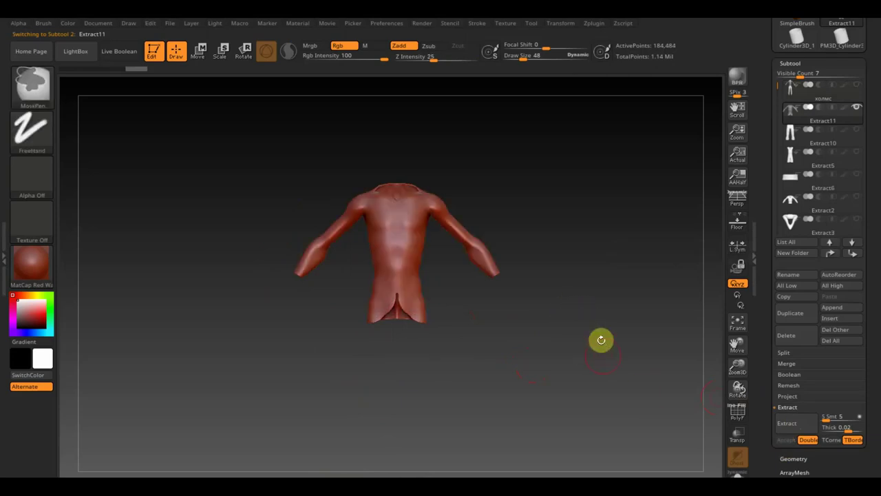
pyautogui.press('b')
pyautogui.press('m')
pyautogui.press('t')
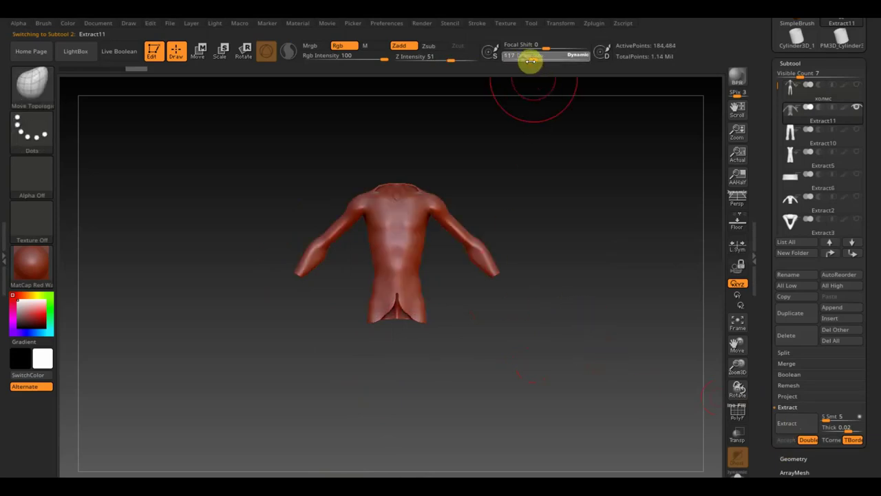
pyautogui.moveTo(530, 60); pyautogui.dragTo(535, 65)
pyautogui.click(793, 459)
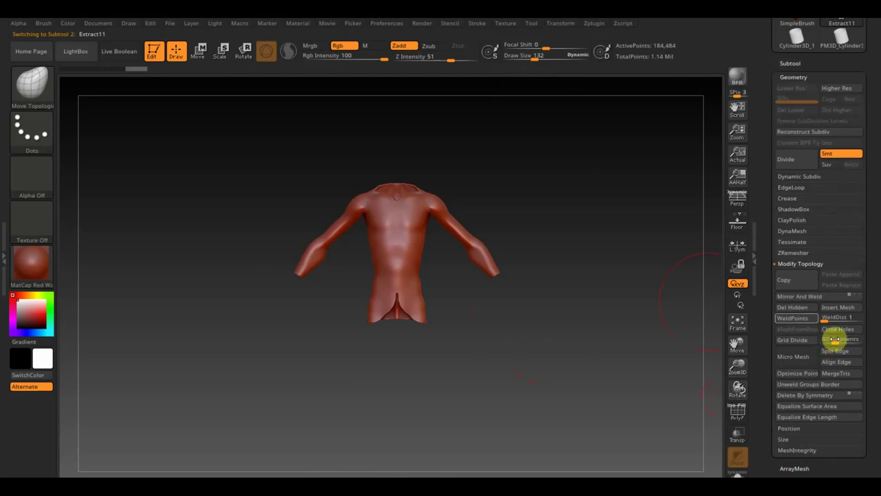
pyautogui.click(803, 232)
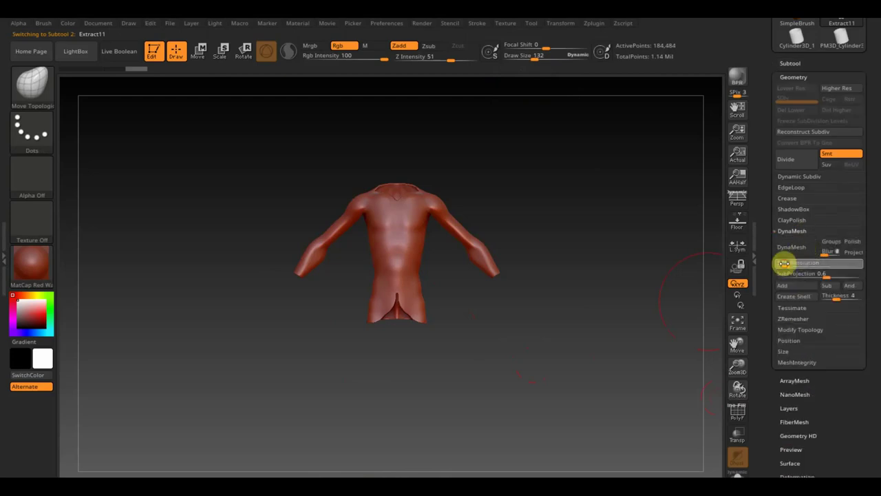
pyautogui.click(788, 252)
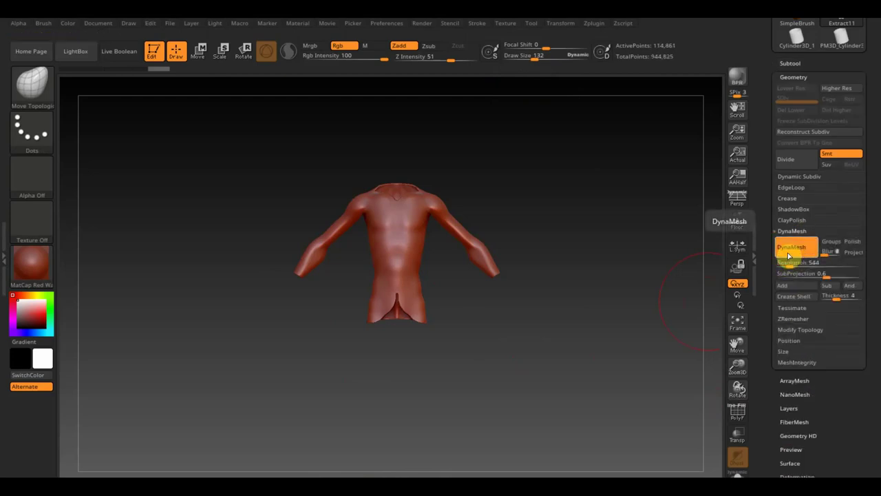
# Step: Smooth the neck and left shoulder, then rectangle-mask the upper torso and arms
pyautogui.press('shift')
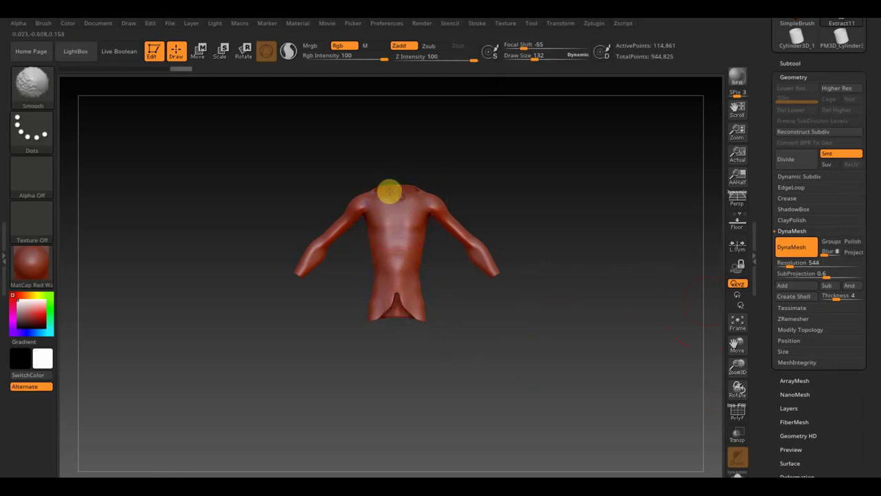
pyautogui.keyDown('shift'); pyautogui.moveTo(388, 192); pyautogui.dragTo(317, 265); pyautogui.keyUp('shift')
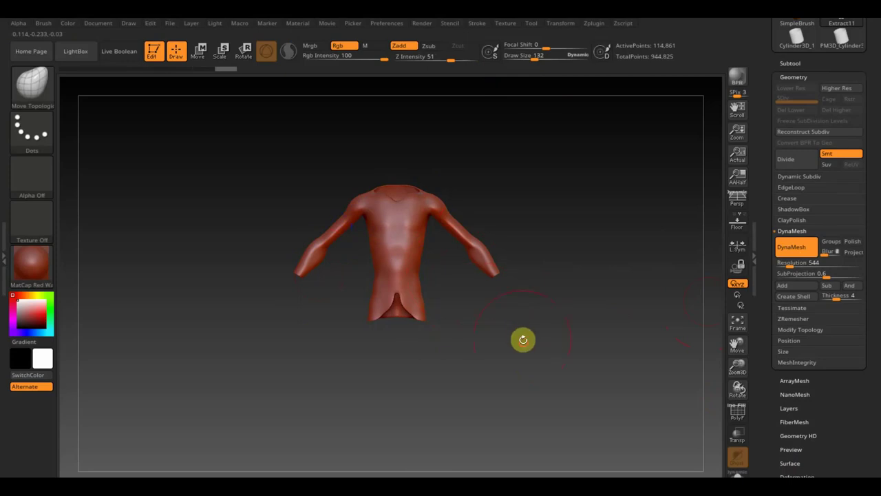
pyautogui.moveTo(523, 339); pyautogui.dragTo(520, 338)
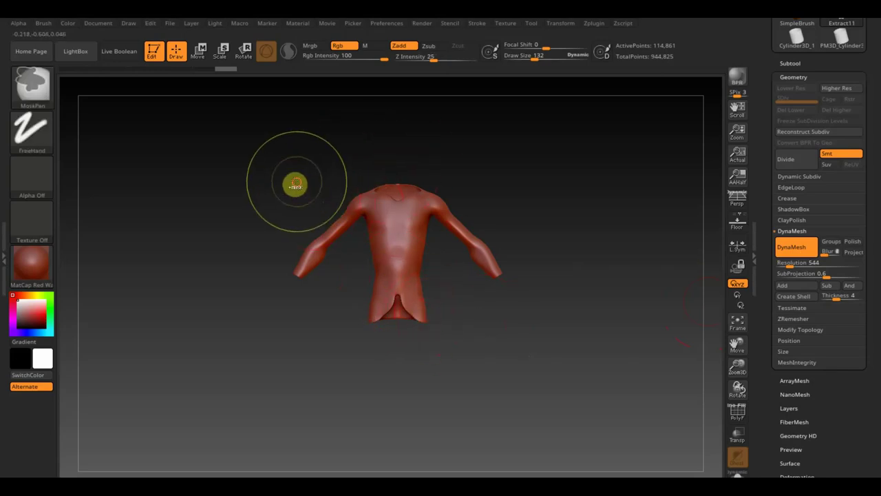
pyautogui.moveTo(297, 183)
pyautogui.keyDown('ctrl'); pyautogui.mouseDown()
pyautogui.moveTo(493, 291)
pyautogui.moveTo(510, 309)
pyautogui.mouseUp(); pyautogui.keyUp('ctrl')
pyautogui.keyDown('ctrl'); pyautogui.moveTo(493, 300); pyautogui.dragTo(491, 289); pyautogui.keyUp('ctrl')
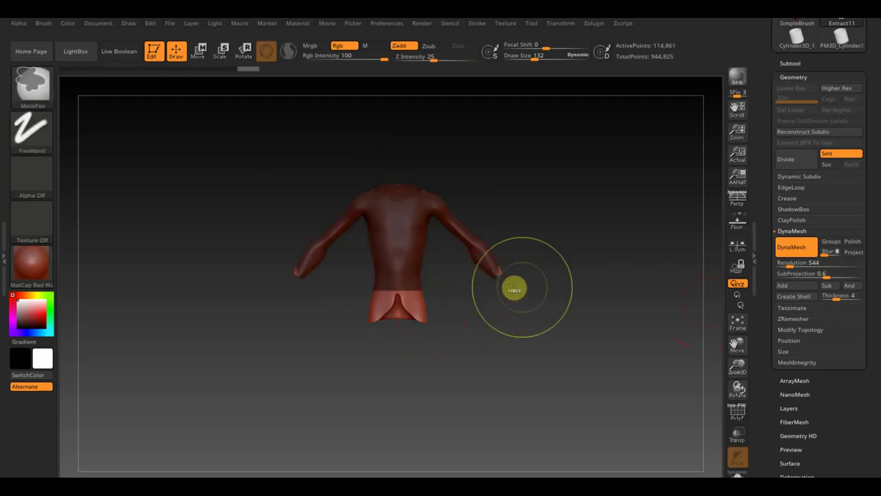
# Step: Stretch the unmasked lower shell down with the Move gizmo and flare it into a long skirt
pyautogui.click(199, 52)
pyautogui.moveTo(399, 241); pyautogui.dragTo(399, 360)
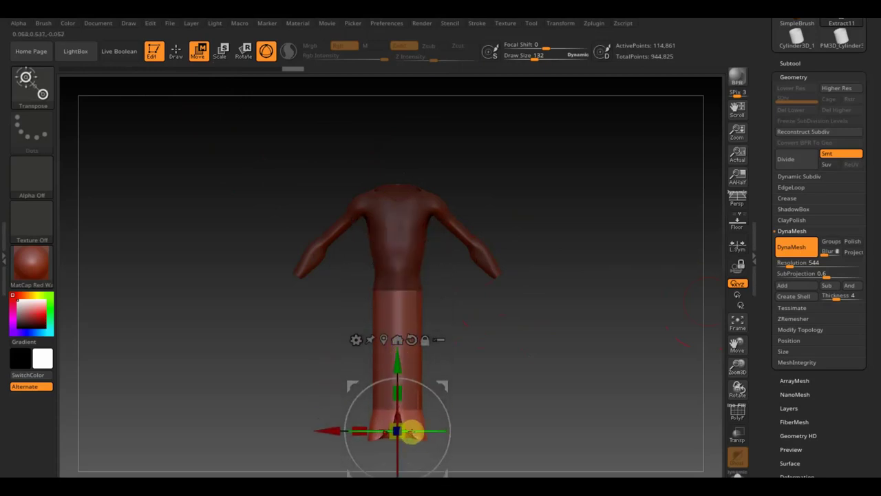
pyautogui.moveTo(409, 425); pyautogui.dragTo(428, 435)
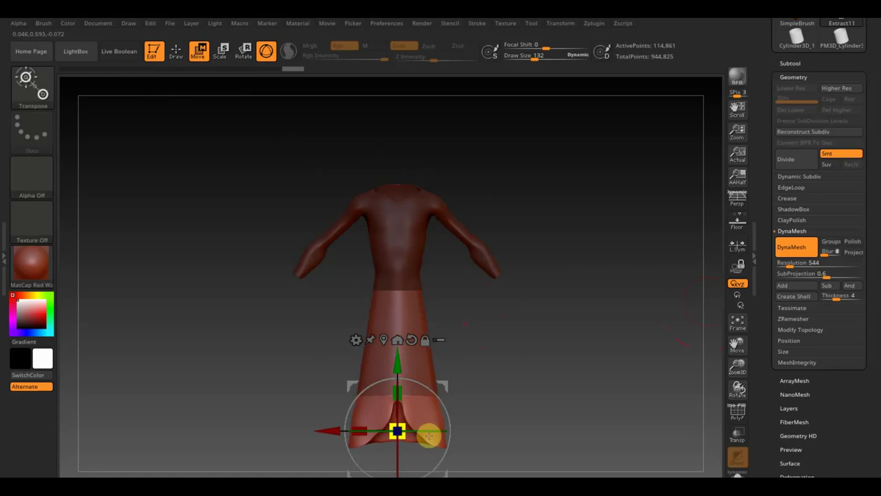
# Step: Clear the mask and re-DynaMesh the stretched robe
pyautogui.click(176, 51)
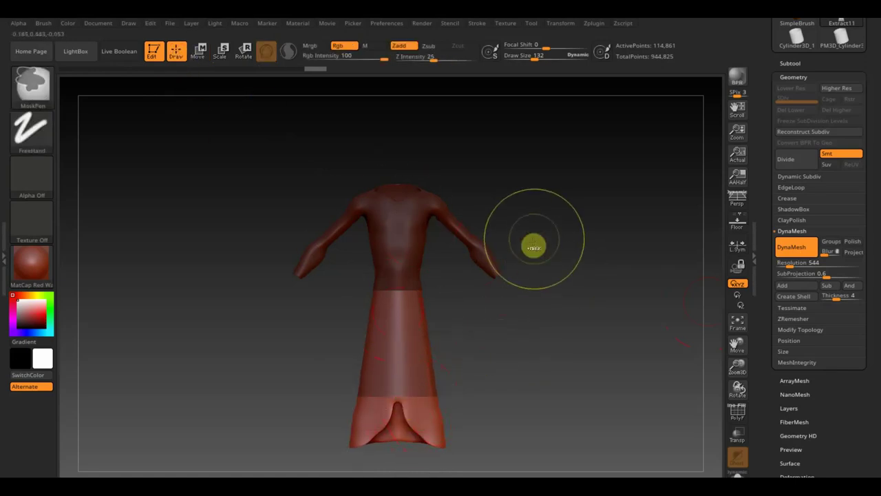
pyautogui.keyDown('ctrl'); pyautogui.click(552, 224); pyautogui.keyUp('ctrl')
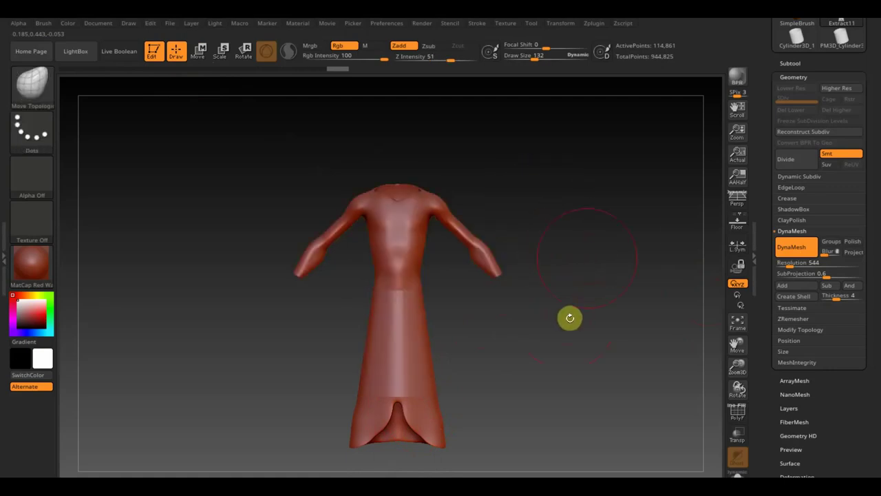
pyautogui.keyDown('ctrl'); pyautogui.moveTo(599, 196); pyautogui.dragTo(638, 296); pyautogui.keyUp('ctrl')
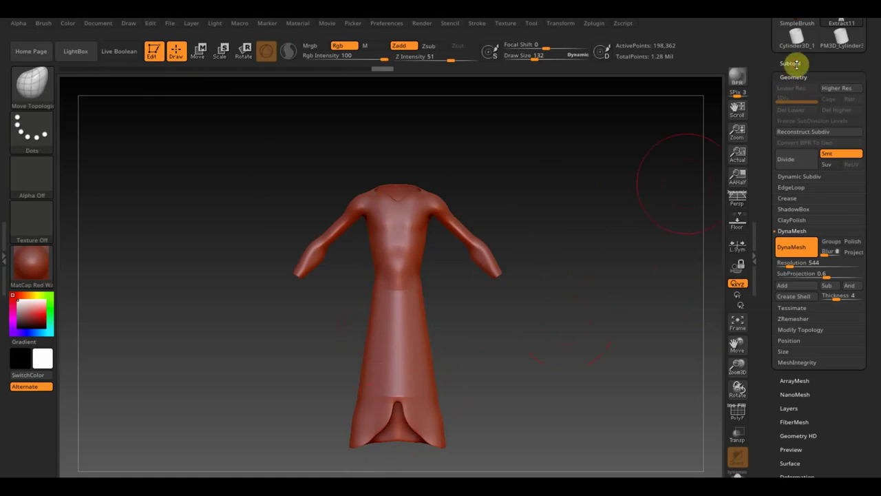
pyautogui.click(792, 63)
# Step: Make every subtool visible again and zoom out to the whole character
pyautogui.press('shift')
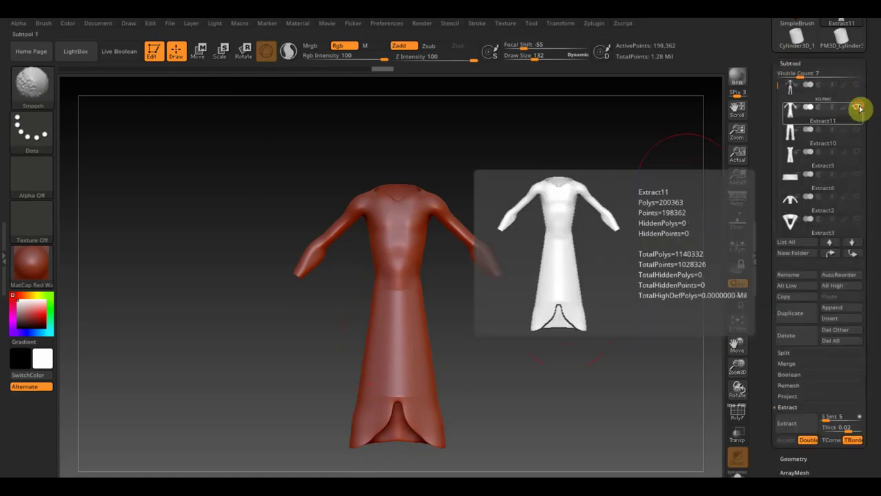
pyautogui.keyDown('shift'); pyautogui.click(857, 106); pyautogui.keyUp('shift')
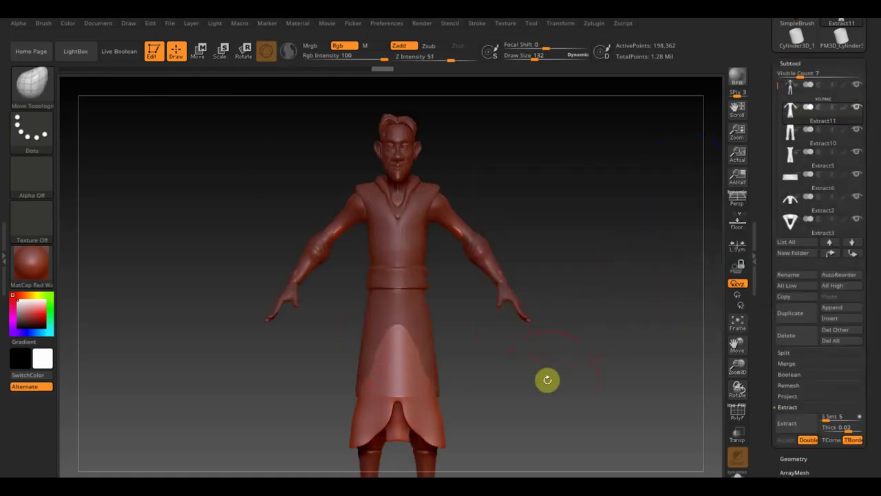
pyautogui.keyDown('alt'); pyautogui.moveTo(551, 381); pyautogui.dragTo(537, 348); pyautogui.keyUp('alt')
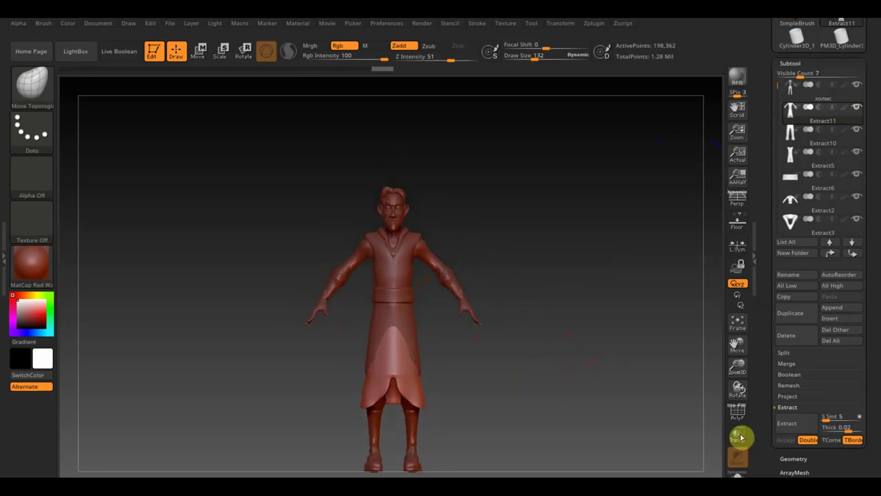
# Step: Puff the robe outward with the Deformation Inflate slider and reframe the model
pyautogui.click(792, 458)
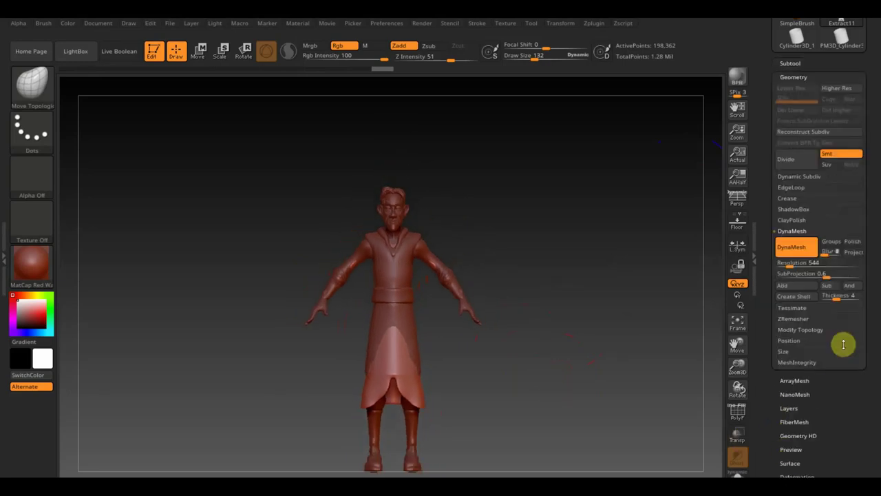
pyautogui.click(814, 330)
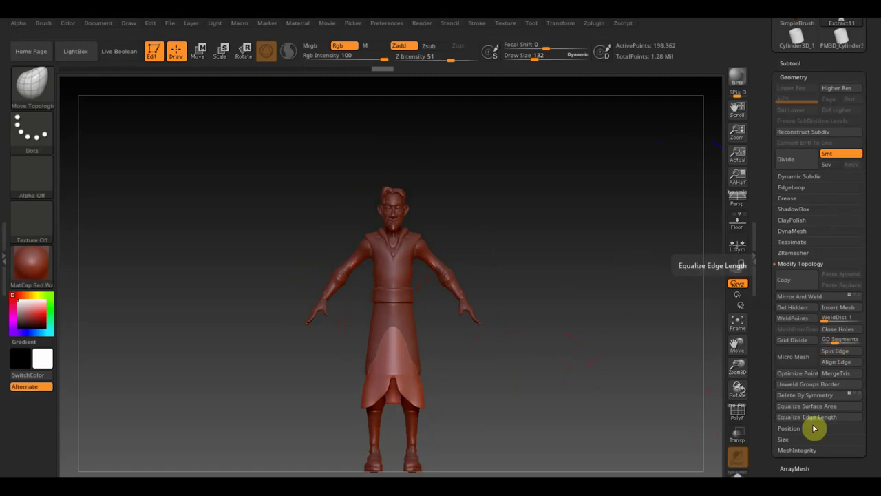
pyautogui.moveTo(873, 451); pyautogui.dragTo(865, 387)
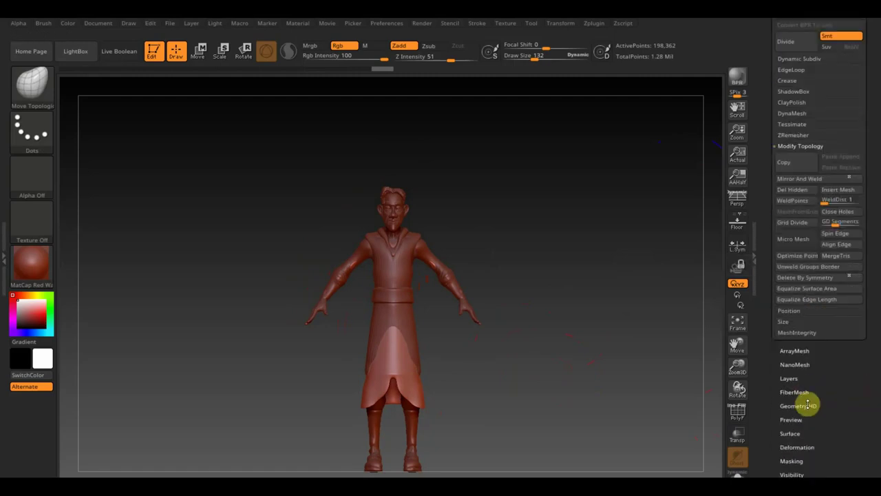
pyautogui.click(805, 447)
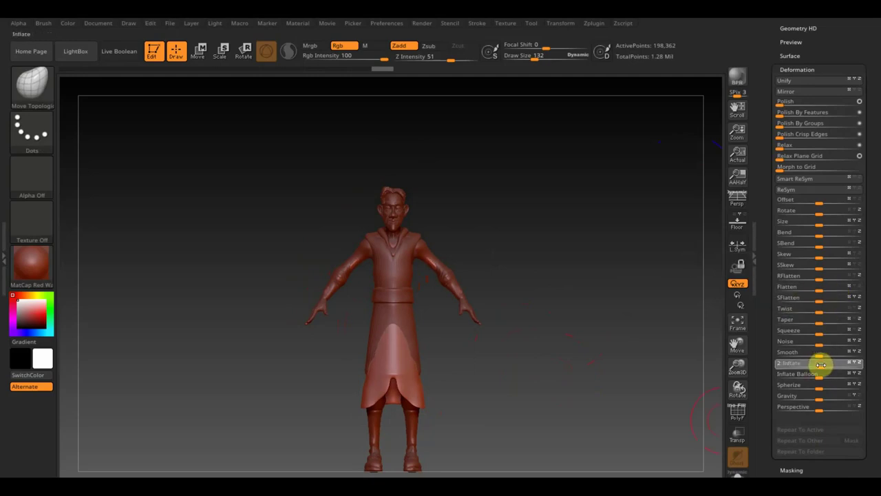
pyautogui.moveTo(820, 364); pyautogui.dragTo(826, 364)
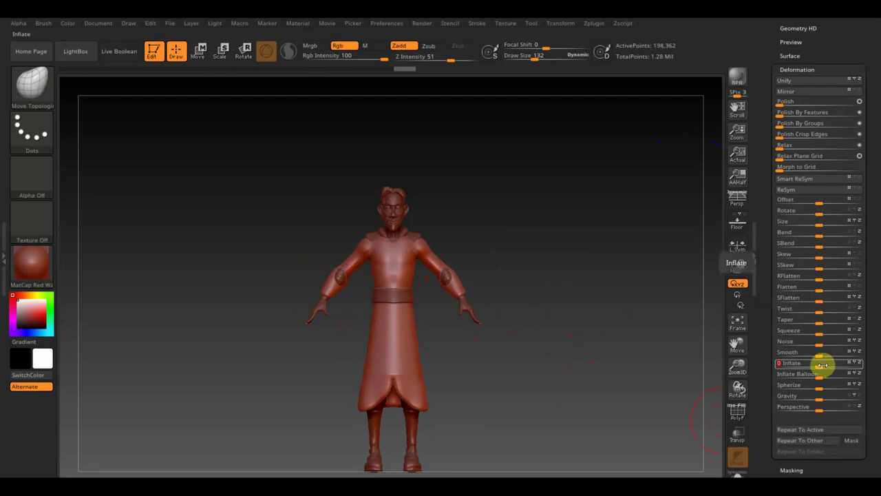
pyautogui.click(742, 325)
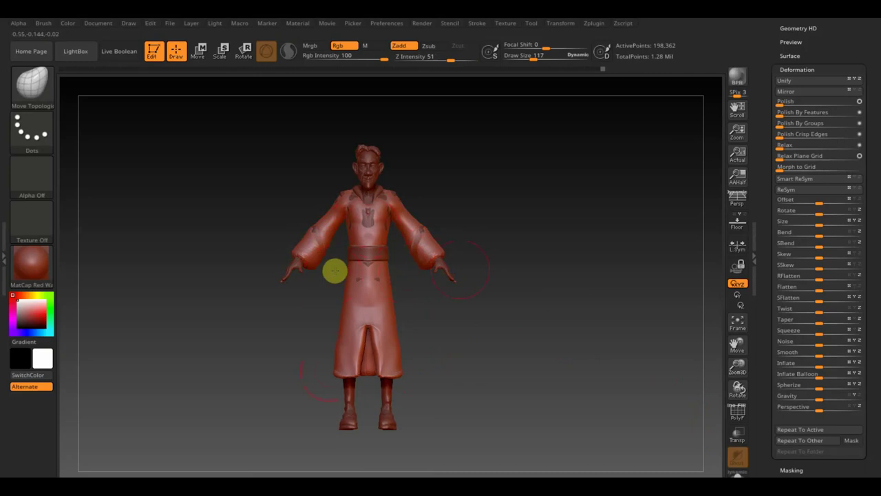
# Step: Lower the brush Draw Size from 107 to 98
pyautogui.click(534, 56)
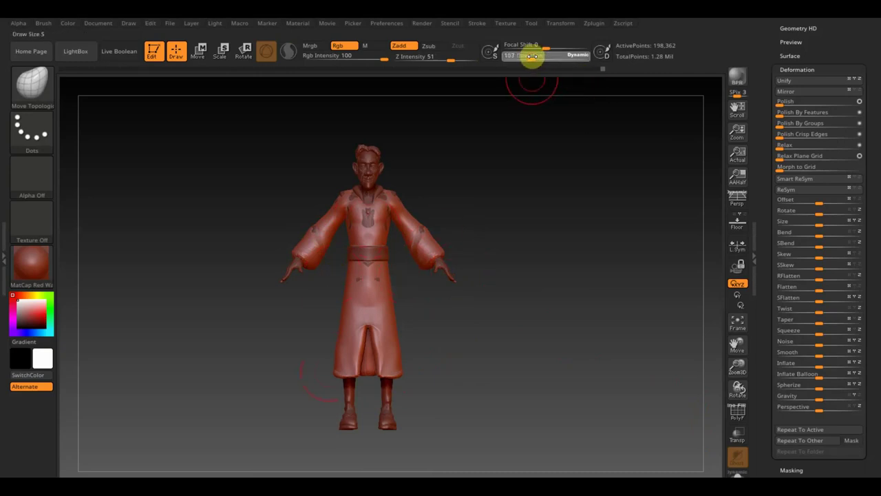
pyautogui.moveTo(532, 57); pyautogui.dragTo(528, 56)
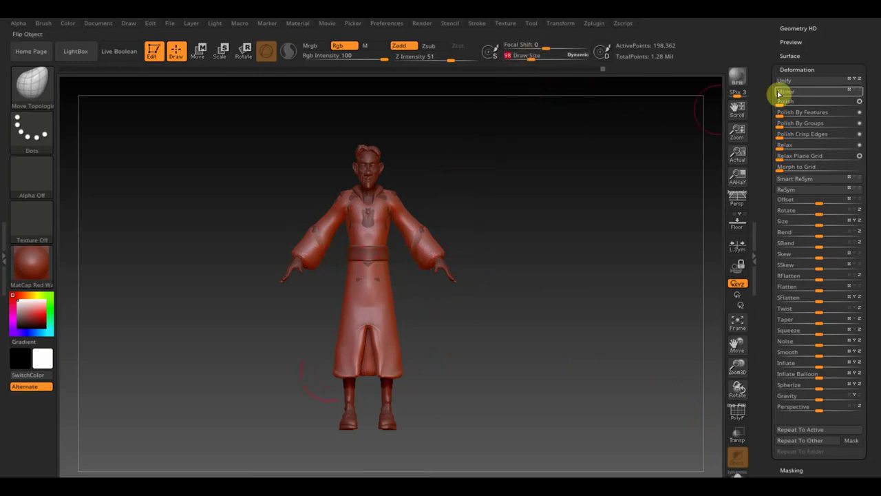
pyautogui.scroll(3, 816, 88)
# Step: Solo the Extract11 robe subtool and frame it in a front view
pyautogui.scroll(3, 842, 98)
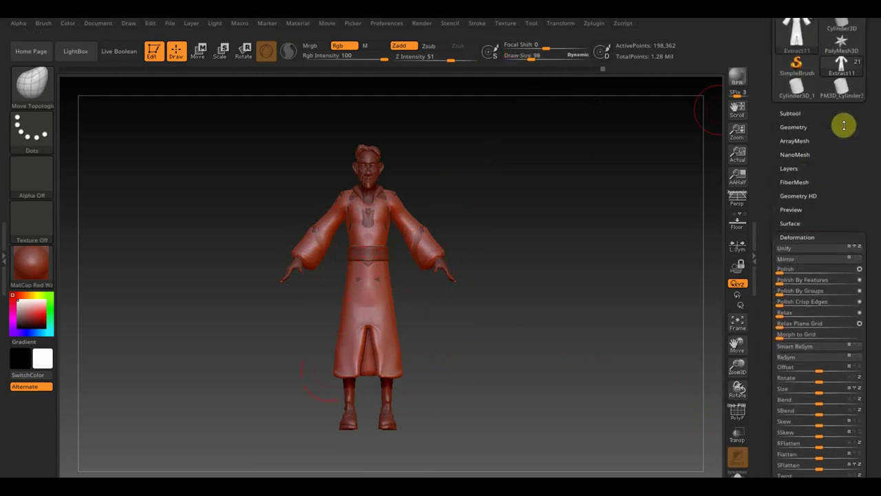
pyautogui.click(795, 127)
pyautogui.click(795, 114)
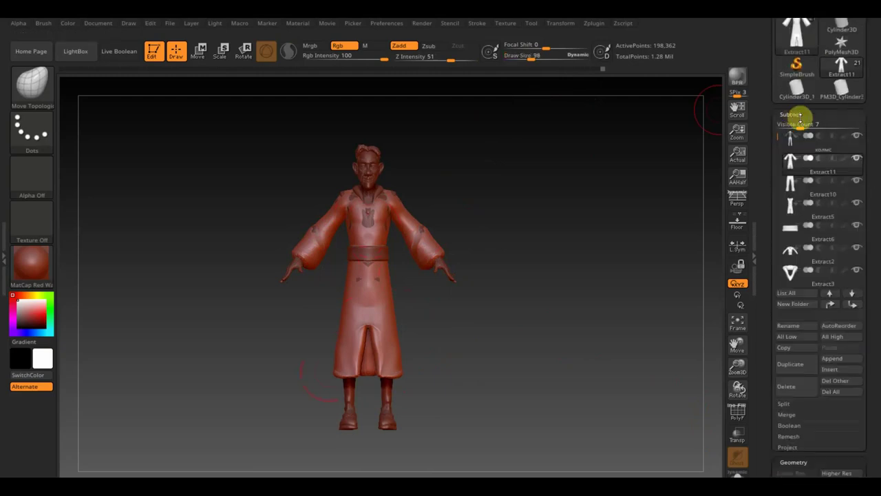
pyautogui.keyDown('shift'); pyautogui.click(856, 157); pyautogui.keyUp('shift')
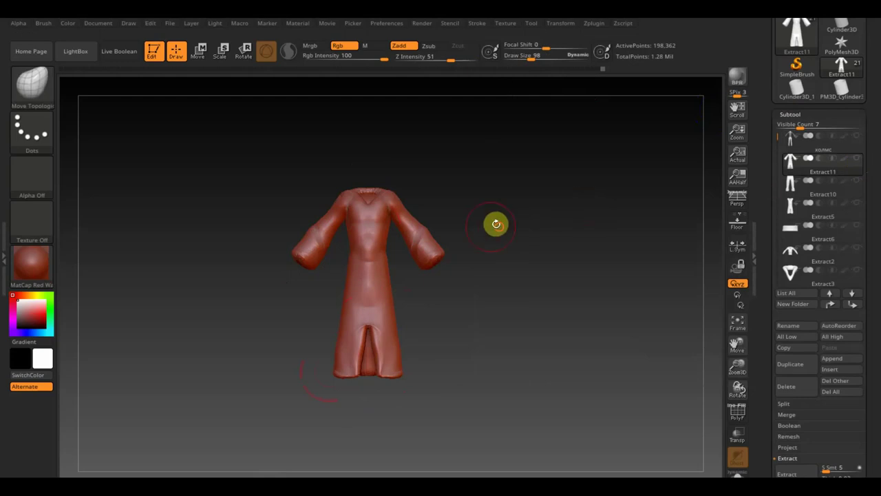
pyautogui.moveTo(495, 222)
pyautogui.mouseDown()
pyautogui.moveTo(525, 183)
pyautogui.moveTo(468, 242)
pyautogui.mouseUp()
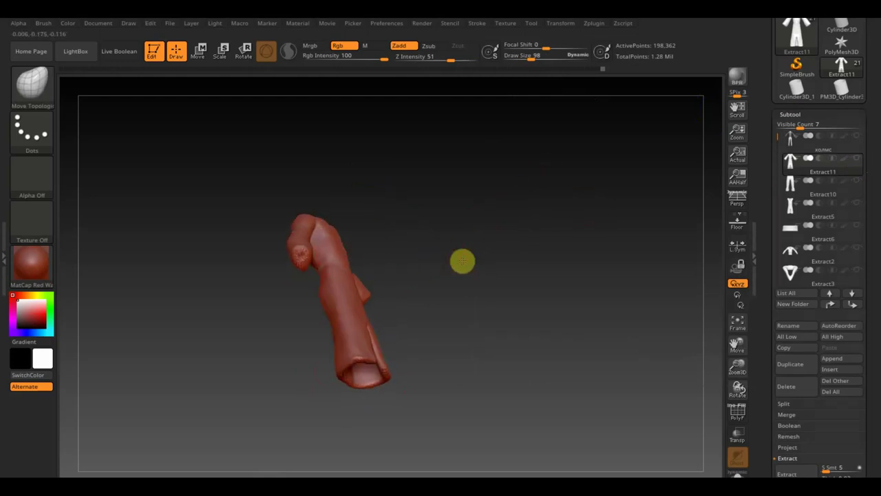
pyautogui.press('f')
pyautogui.moveTo(230, 188)
pyautogui.mouseDown()
pyautogui.moveTo(415, 255)
pyautogui.moveTo(409, 290)
pyautogui.moveTo(495, 317)
pyautogui.moveTo(509, 287)
pyautogui.mouseUp()
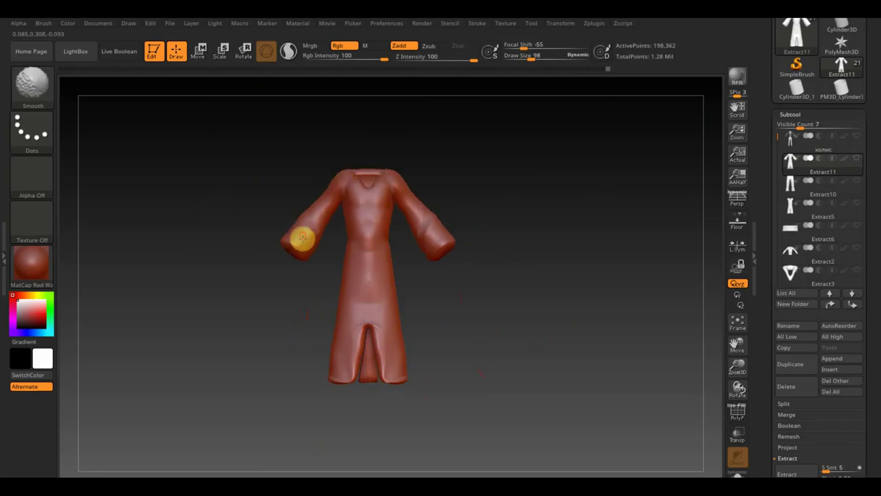
# Step: Switch to MaskPen and mask along the left sleeve and down the chest
pyautogui.moveTo(521, 55); pyautogui.dragTo(533, 57)
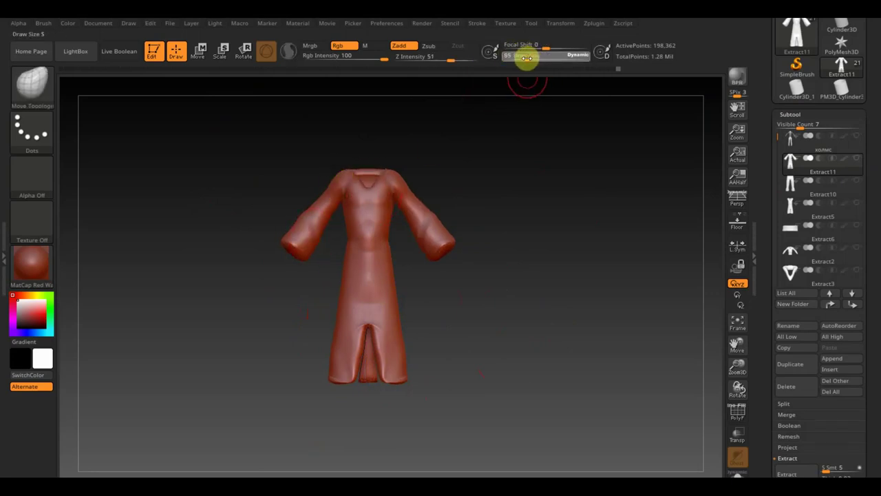
pyautogui.press('b')
pyautogui.press('m')
pyautogui.press('v')
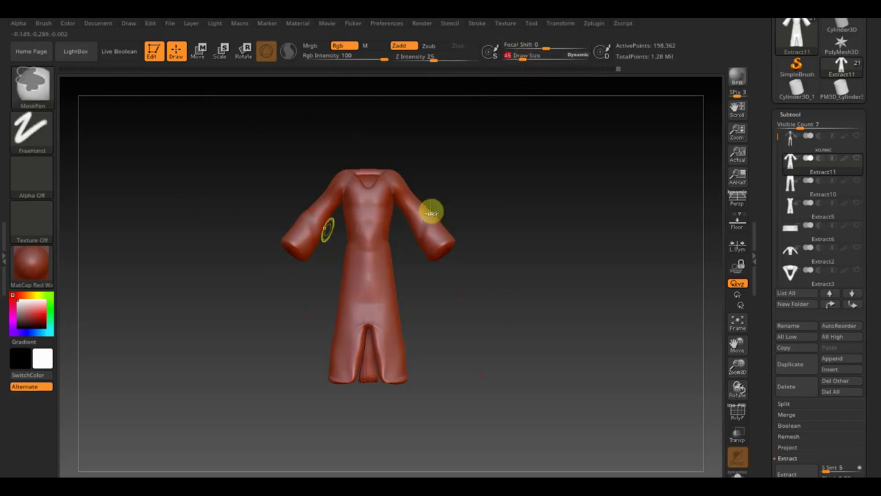
pyautogui.moveTo(288, 230)
pyautogui.mouseDown()
pyautogui.moveTo(321, 238)
pyautogui.moveTo(311, 206)
pyautogui.moveTo(322, 208)
pyautogui.mouseUp()
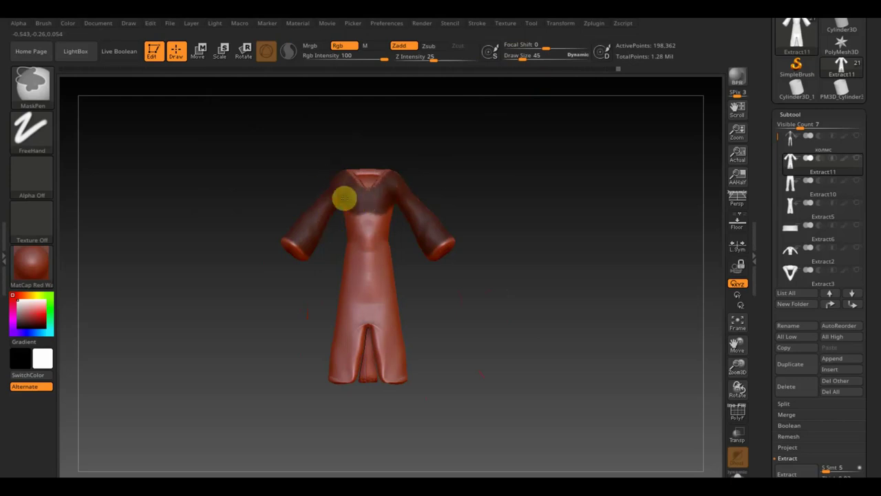
pyautogui.moveTo(344, 199)
pyautogui.mouseDown()
pyautogui.moveTo(355, 231)
pyautogui.moveTo(350, 266)
pyautogui.moveTo(364, 267)
pyautogui.mouseUp()
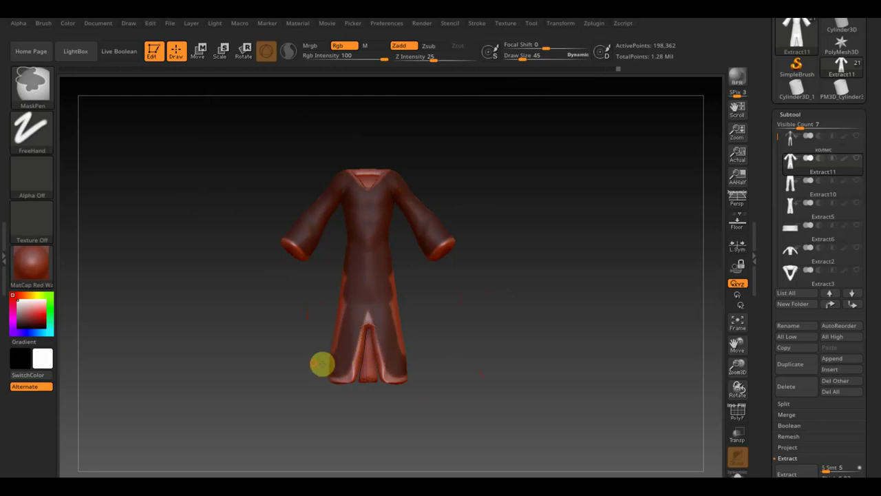
pyautogui.moveTo(477, 324)
pyautogui.mouseDown()
pyautogui.moveTo(465, 280)
pyautogui.moveTo(474, 187)
pyautogui.moveTo(523, 250)
pyautogui.moveTo(501, 274)
pyautogui.moveTo(501, 310)
pyautogui.mouseUp()
# Step: Mask the robe's front from hem to chest, across the shoulder and along the arm
pyautogui.press('ctrl')
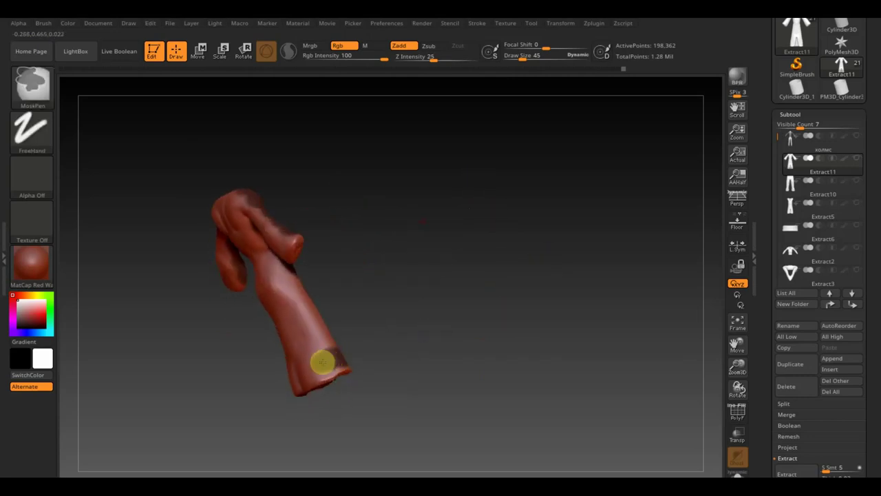
pyautogui.moveTo(319, 360); pyautogui.dragTo(432, 291)
pyautogui.keyDown('ctrl'); pyautogui.moveTo(303, 361); pyautogui.dragTo(248, 222); pyautogui.keyUp('ctrl')
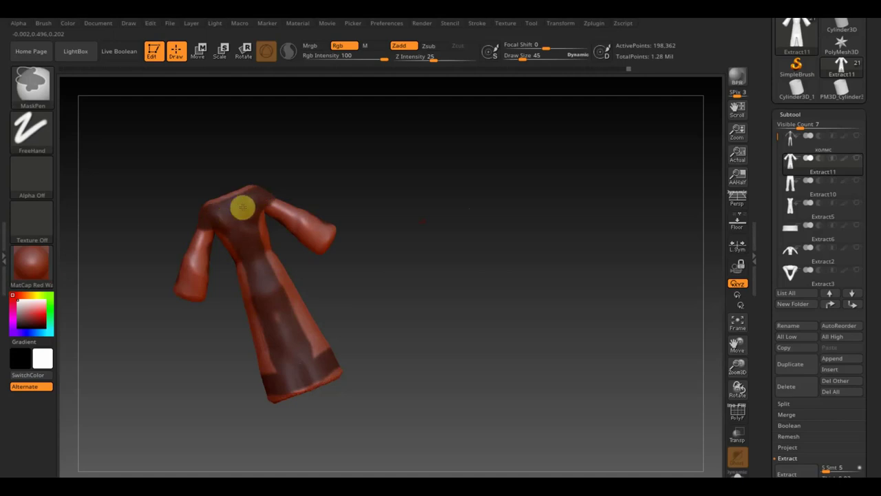
pyautogui.moveTo(243, 207)
pyautogui.keyDown('ctrl'); pyautogui.mouseDown()
pyautogui.moveTo(262, 217)
pyautogui.moveTo(278, 200)
pyautogui.moveTo(283, 226)
pyautogui.moveTo(311, 237)
pyautogui.mouseUp(); pyautogui.keyUp('ctrl')
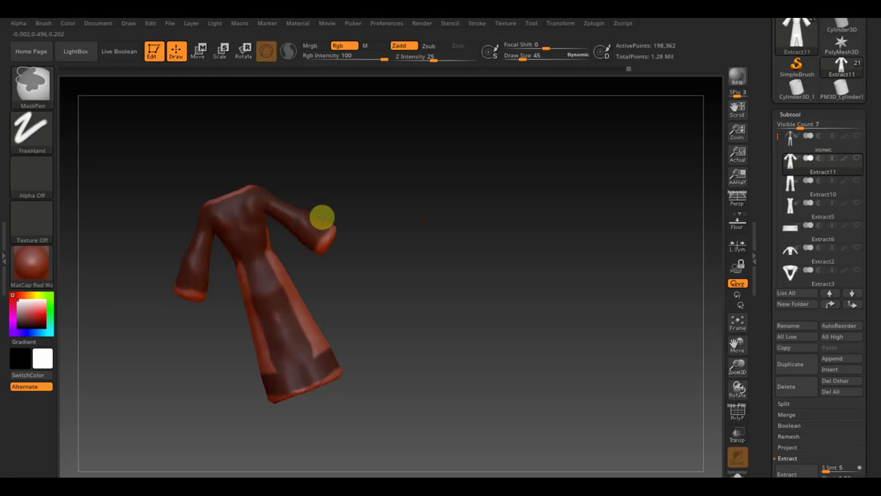
pyautogui.moveTo(388, 273)
pyautogui.mouseDown()
pyautogui.moveTo(272, 306)
pyautogui.moveTo(324, 315)
pyautogui.moveTo(337, 296)
pyautogui.moveTo(310, 277)
pyautogui.moveTo(307, 287)
pyautogui.mouseUp()
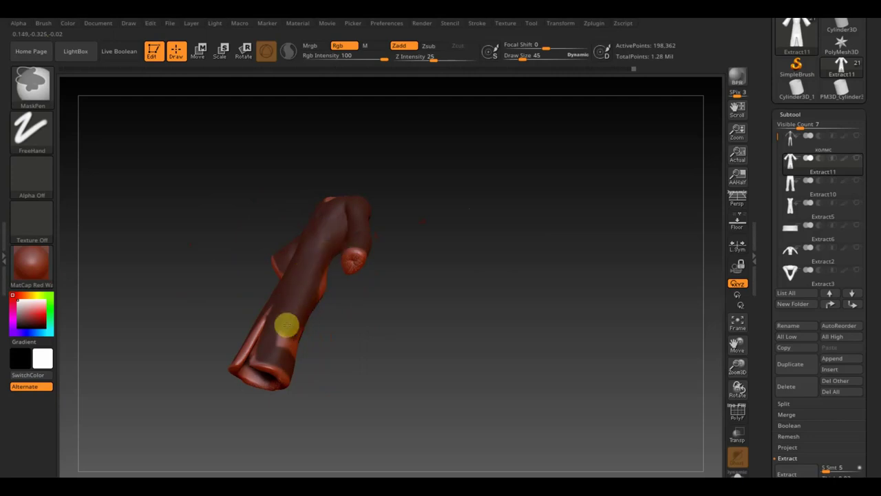
pyautogui.keyDown('ctrl'); pyautogui.moveTo(282, 348); pyautogui.dragTo(303, 326); pyautogui.keyUp('ctrl')
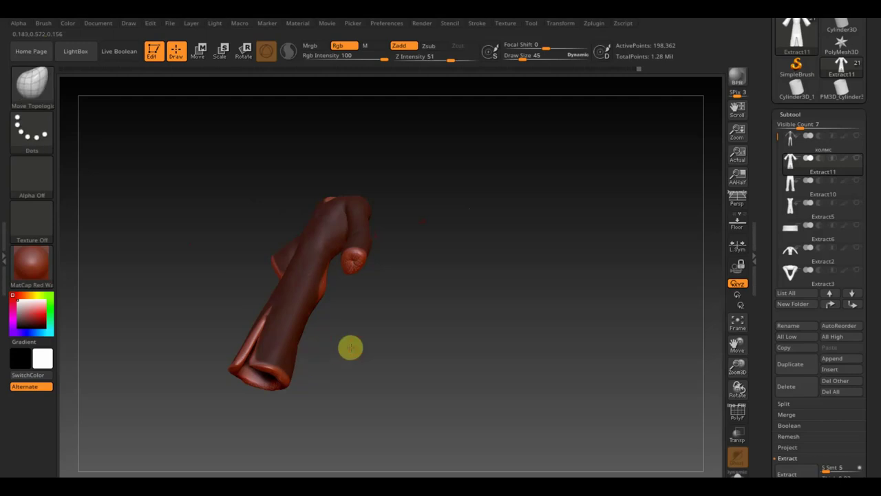
pyautogui.moveTo(349, 349)
pyautogui.mouseDown()
pyautogui.moveTo(374, 333)
pyautogui.moveTo(366, 301)
pyautogui.moveTo(372, 250)
pyautogui.moveTo(376, 283)
pyautogui.moveTo(405, 334)
pyautogui.moveTo(281, 340)
pyautogui.moveTo(397, 327)
pyautogui.moveTo(437, 330)
pyautogui.moveTo(436, 338)
pyautogui.moveTo(454, 301)
pyautogui.moveTo(460, 373)
pyautogui.moveTo(488, 370)
pyautogui.moveTo(476, 310)
pyautogui.moveTo(492, 293)
pyautogui.mouseUp()
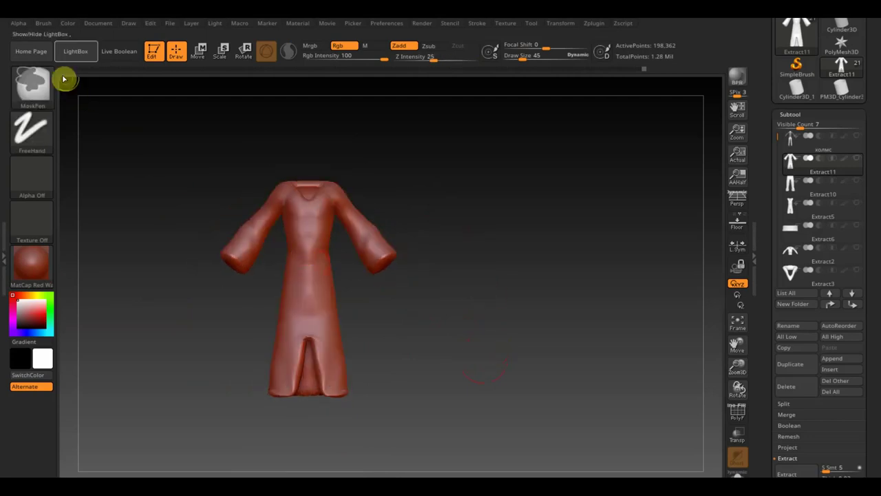
# Step: Turn on BackfaceMask auto masking, then mask both sleeves and the upper chest
pyautogui.click(22, 27)
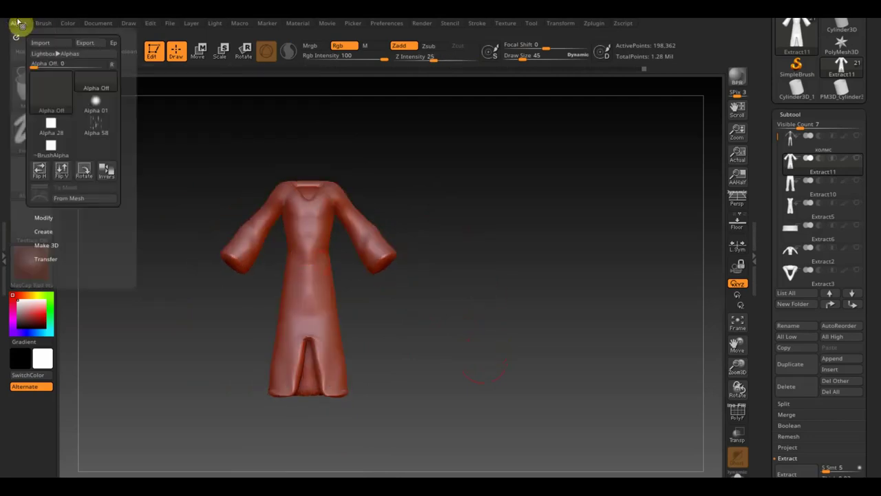
pyautogui.scroll(-3, 121, 310)
pyautogui.scroll(-3, 123, 278)
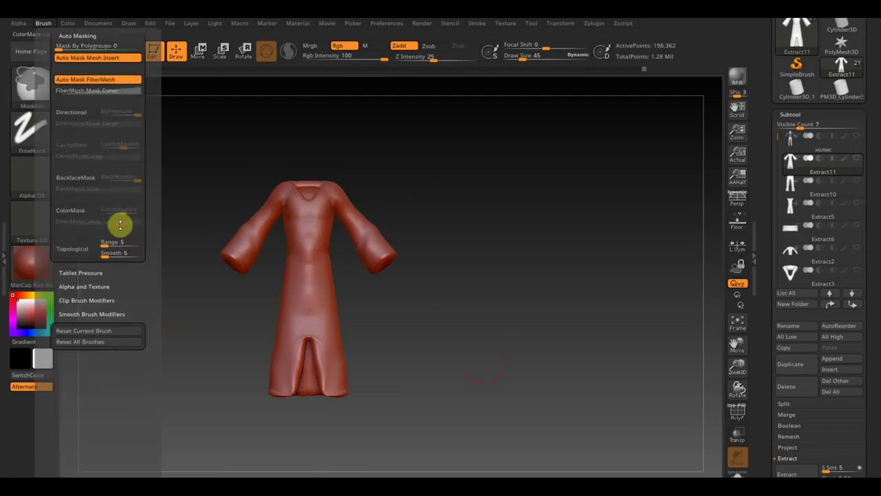
pyautogui.click(86, 186)
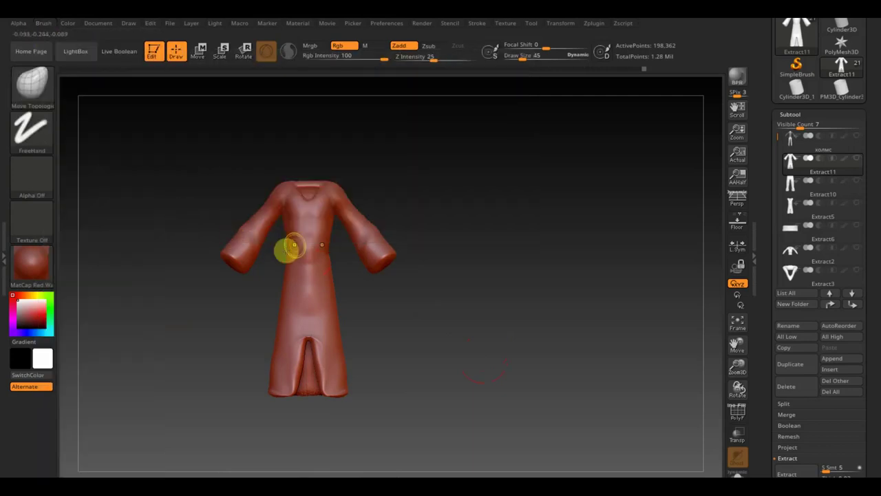
pyautogui.moveTo(251, 256)
pyautogui.keyDown('ctrl'); pyautogui.mouseDown()
pyautogui.moveTo(238, 236)
pyautogui.moveTo(275, 191)
pyautogui.mouseUp(); pyautogui.keyUp('ctrl')
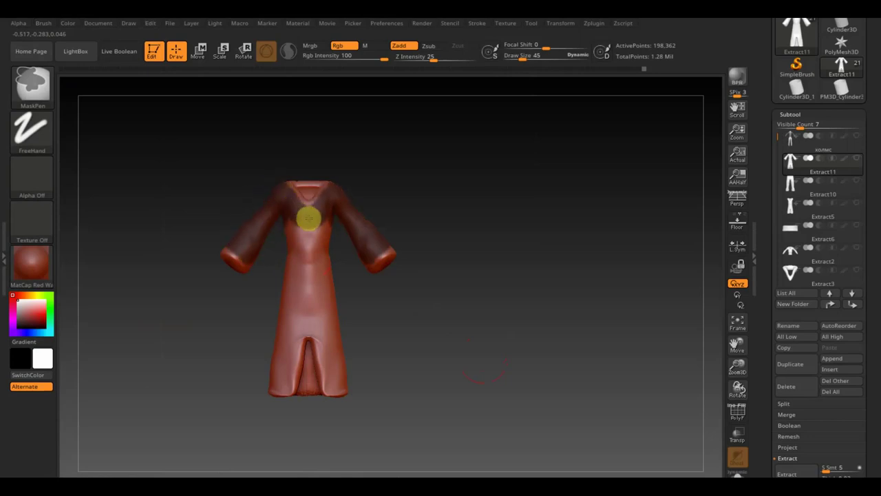
pyautogui.moveTo(308, 219)
pyautogui.keyDown('ctrl'); pyautogui.mouseDown()
pyautogui.moveTo(293, 232)
pyautogui.moveTo(318, 246)
pyautogui.moveTo(291, 240)
pyautogui.moveTo(285, 289)
pyautogui.moveTo(295, 289)
pyautogui.moveTo(305, 319)
pyautogui.moveTo(284, 333)
pyautogui.mouseUp(); pyautogui.keyUp('ctrl')
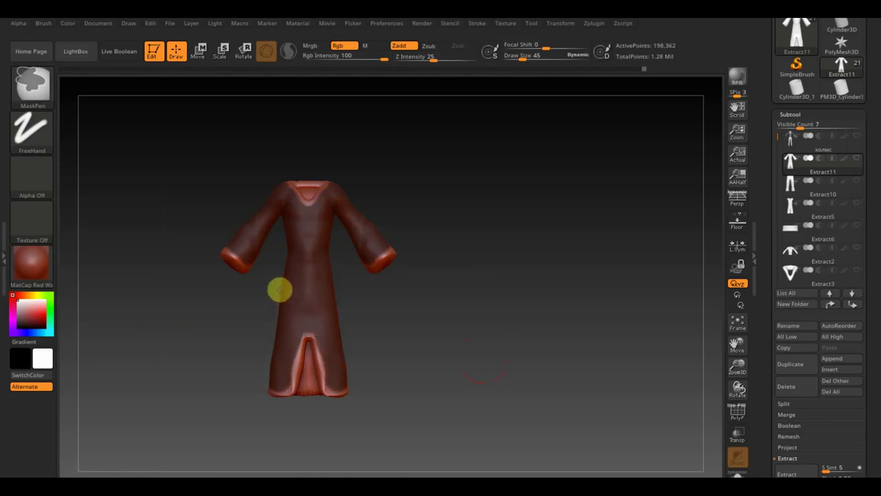
# Step: Mask the band along the hem and the robe's light centre strip
pyautogui.moveTo(354, 304)
pyautogui.mouseDown()
pyautogui.moveTo(478, 305)
pyautogui.moveTo(481, 326)
pyautogui.mouseUp()
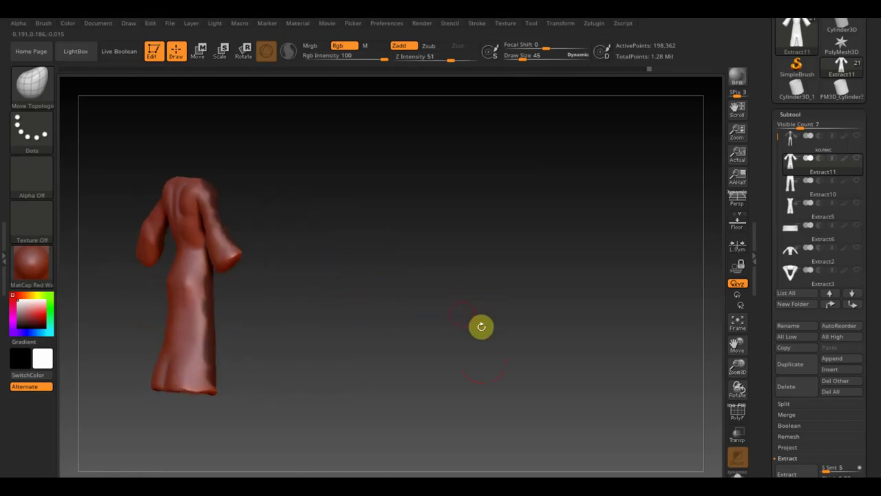
pyautogui.moveTo(389, 338)
pyautogui.mouseDown()
pyautogui.moveTo(607, 324)
pyautogui.moveTo(477, 354)
pyautogui.moveTo(540, 348)
pyautogui.mouseUp()
pyautogui.press('ctrl')
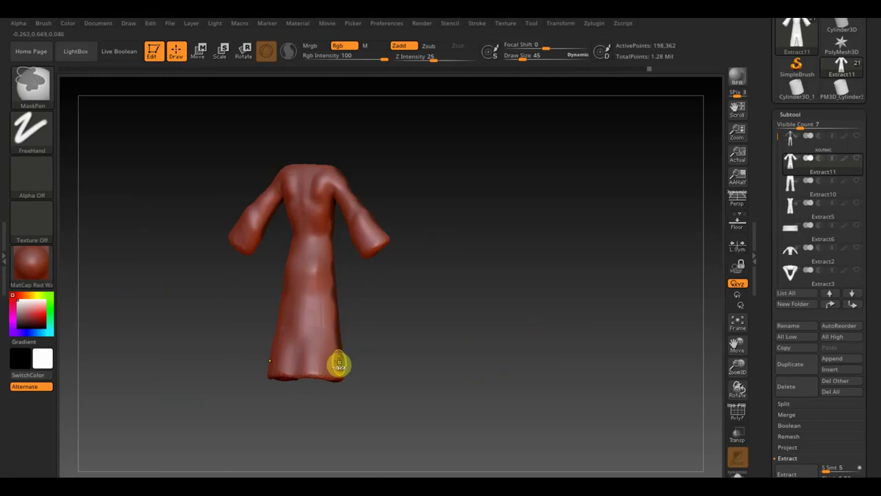
pyautogui.moveTo(339, 362)
pyautogui.keyDown('ctrl'); pyautogui.mouseDown()
pyautogui.moveTo(307, 358)
pyautogui.moveTo(318, 354)
pyautogui.moveTo(328, 310)
pyautogui.moveTo(321, 265)
pyautogui.moveTo(327, 186)
pyautogui.moveTo(351, 238)
pyautogui.moveTo(434, 211)
pyautogui.moveTo(459, 175)
pyautogui.mouseUp(); pyautogui.keyUp('ctrl')
pyautogui.moveTo(439, 203); pyautogui.dragTo(419, 263)
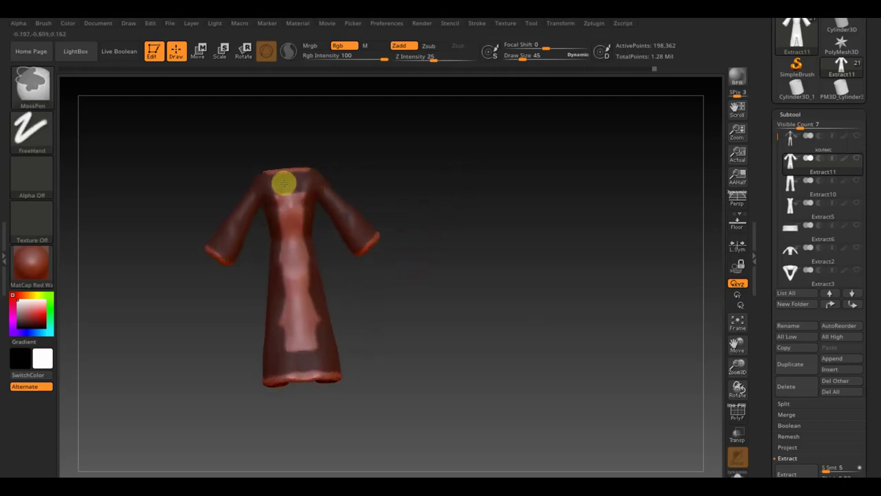
pyautogui.moveTo(284, 182)
pyautogui.keyDown('ctrl'); pyautogui.mouseDown()
pyautogui.moveTo(285, 321)
pyautogui.moveTo(274, 251)
pyautogui.moveTo(292, 349)
pyautogui.mouseUp(); pyautogui.keyUp('ctrl')
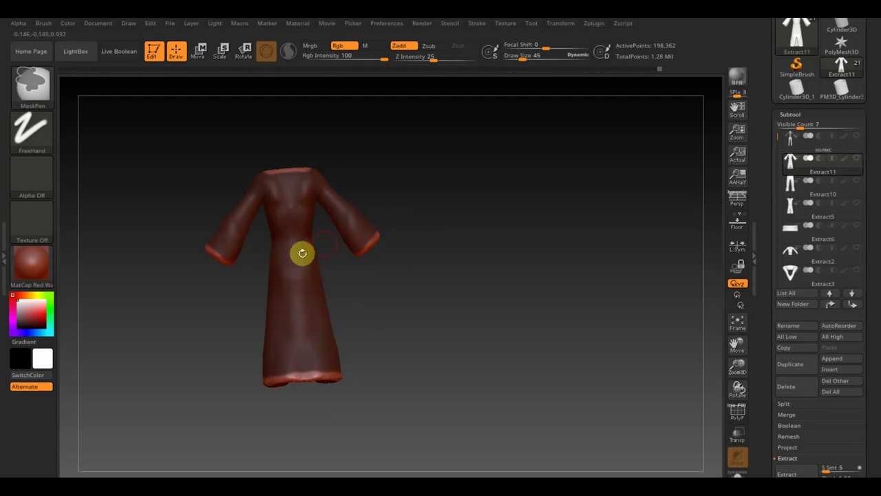
pyautogui.moveTo(419, 299)
pyautogui.mouseDown()
pyautogui.moveTo(327, 307)
pyautogui.moveTo(348, 324)
pyautogui.moveTo(287, 323)
pyautogui.mouseUp()
pyautogui.keyDown('shift'); pyautogui.moveTo(465, 320); pyautogui.dragTo(483, 316); pyautogui.keyUp('shift')
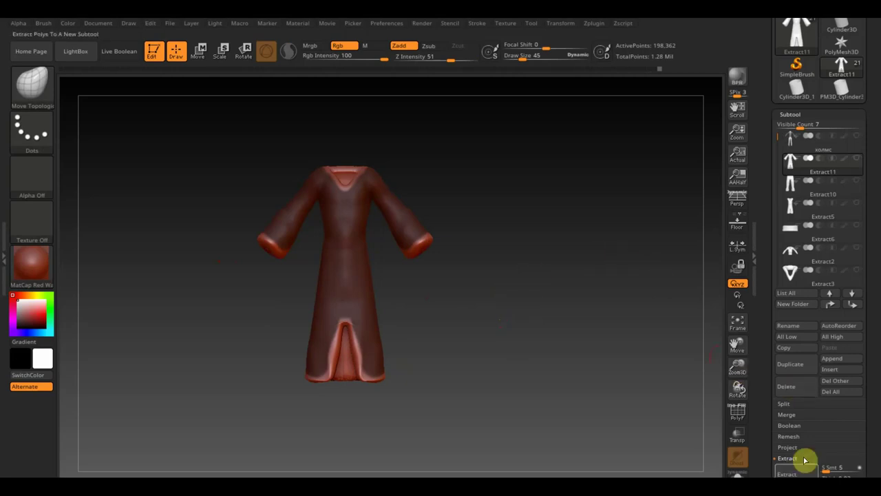
# Step: Extract the masked robe and accept it as the new subtool Extract12
pyautogui.moveTo(873, 433); pyautogui.dragTo(875, 351)
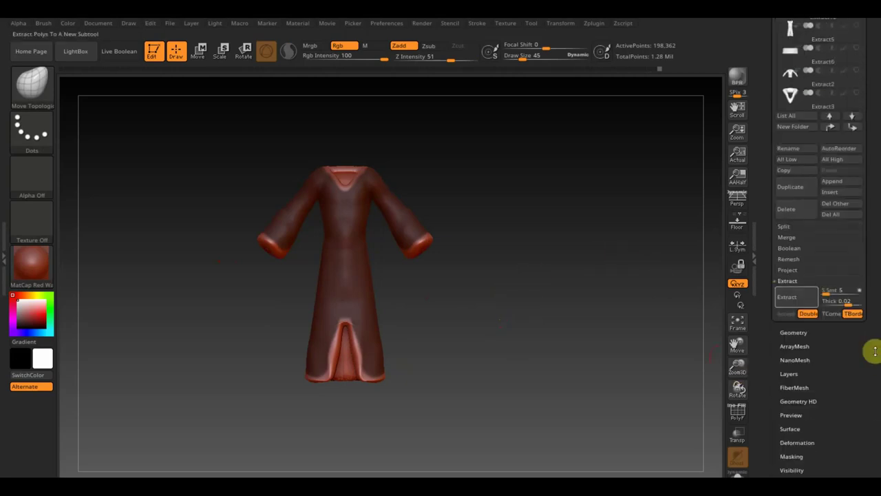
pyautogui.click(795, 298)
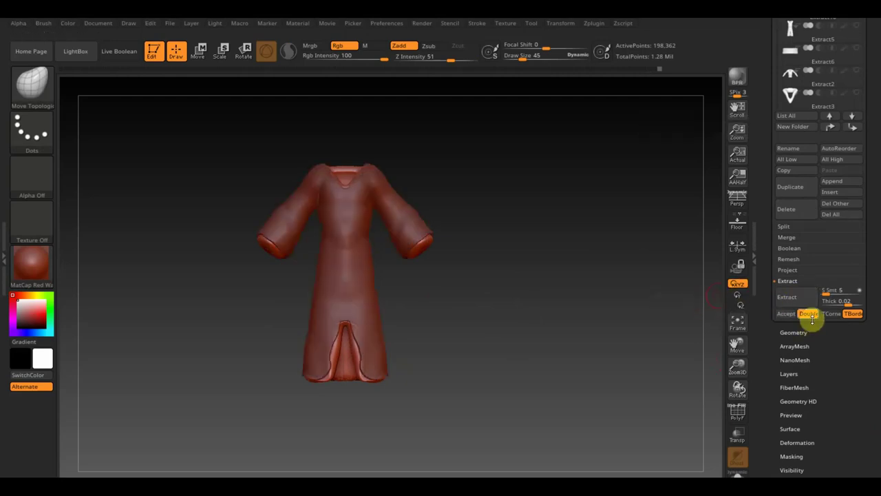
pyautogui.click(786, 314)
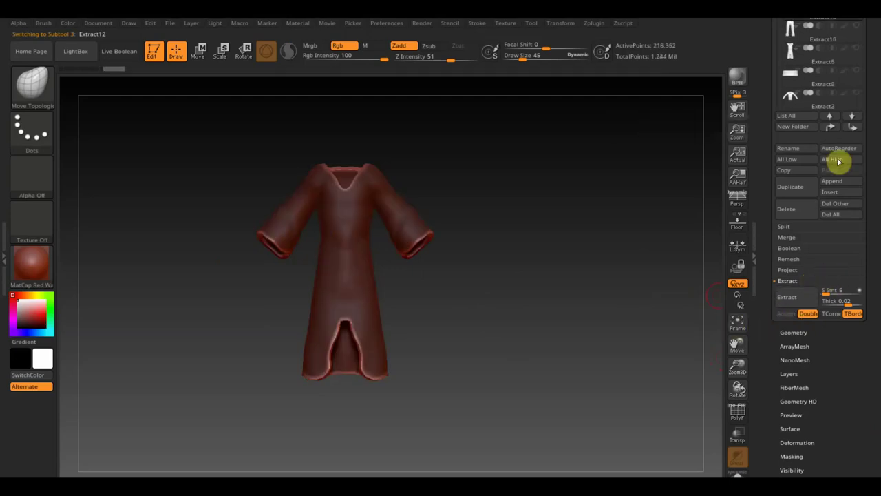
# Step: Delete the old Extract11 subtool and select the body subtool
pyautogui.moveTo(875, 82); pyautogui.dragTo(868, 147)
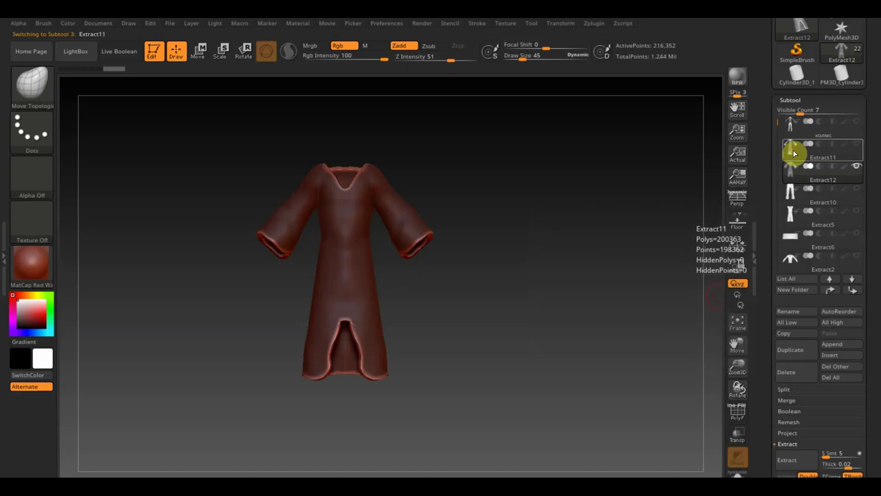
pyautogui.click(794, 152)
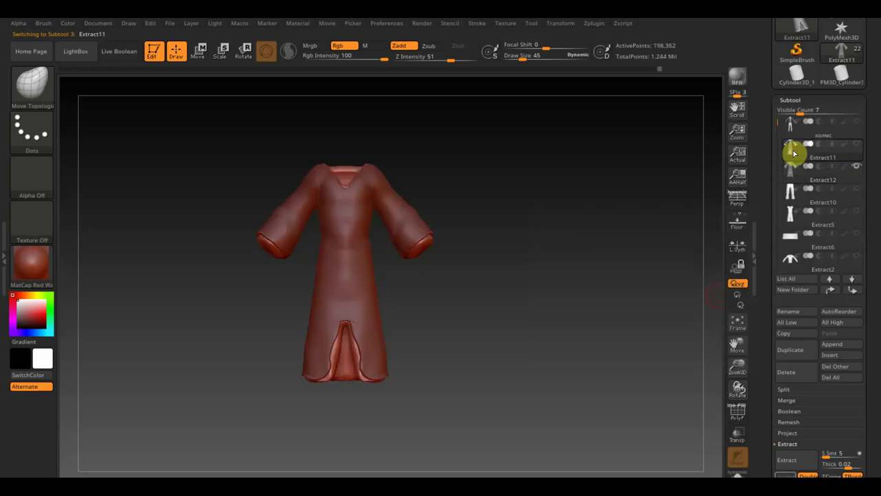
pyautogui.click(787, 369)
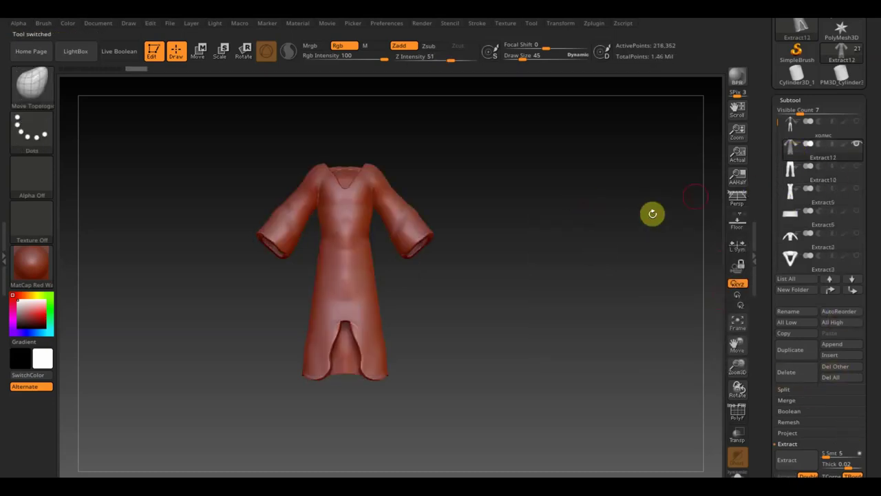
pyautogui.click(790, 128)
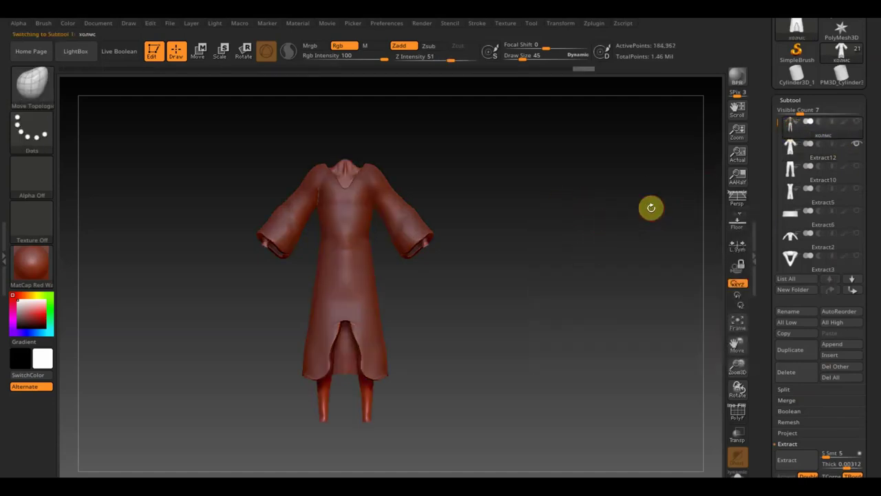
# Step: Show all subtools, select Extract12, and sculpt both sleeves with a size 177 brush
pyautogui.keyDown('shift'); pyautogui.click(859, 125); pyautogui.keyUp('shift')
pyautogui.keyDown('shift'); pyautogui.click(858, 144); pyautogui.keyUp('shift')
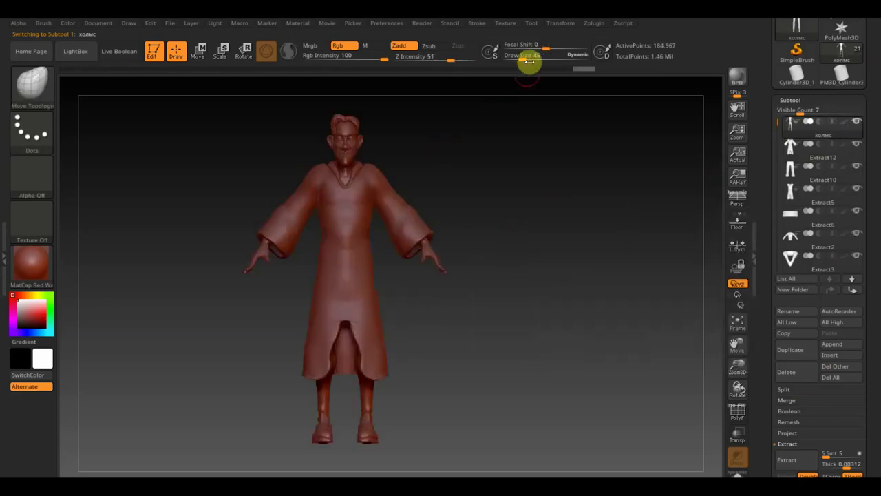
pyautogui.moveTo(522, 58); pyautogui.dragTo(538, 69)
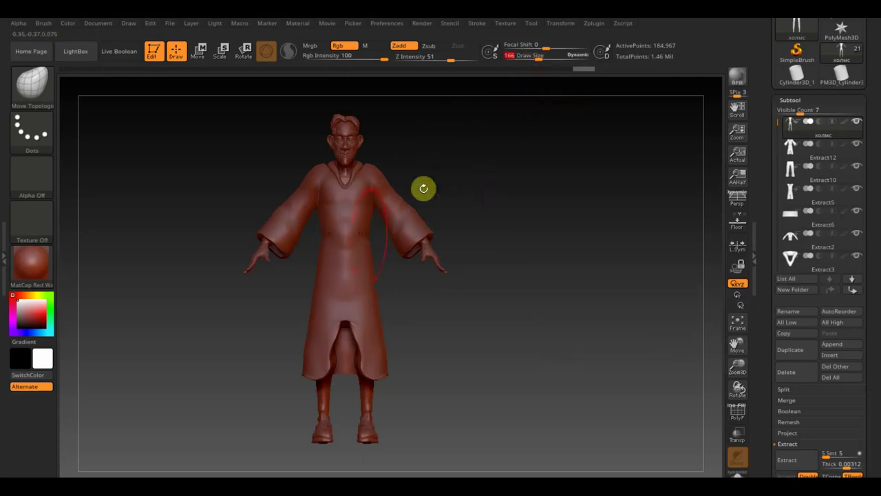
pyautogui.keyDown('alt'); pyautogui.click(298, 220); pyautogui.keyUp('alt')
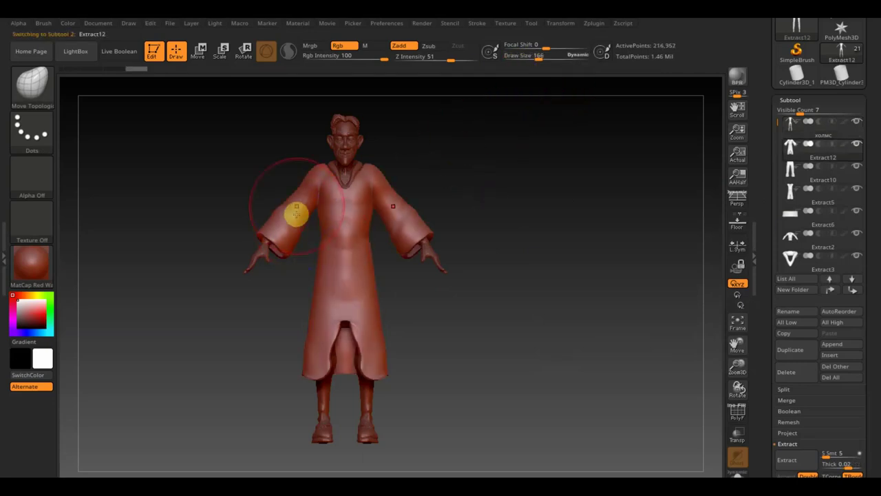
pyautogui.moveTo(301, 222); pyautogui.dragTo(291, 231)
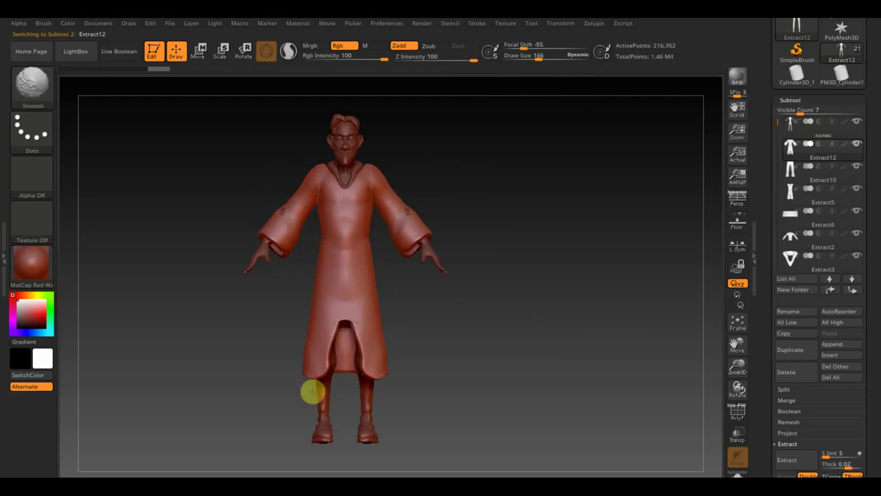
# Step: With Move Topological at size 98, pull the robe's front slit into shape
pyautogui.press('b')
pyautogui.press('m')
pyautogui.press('t')
pyautogui.keyDown('alt'); pyautogui.moveTo(440, 361); pyautogui.dragTo(468, 367); pyautogui.keyUp('alt')
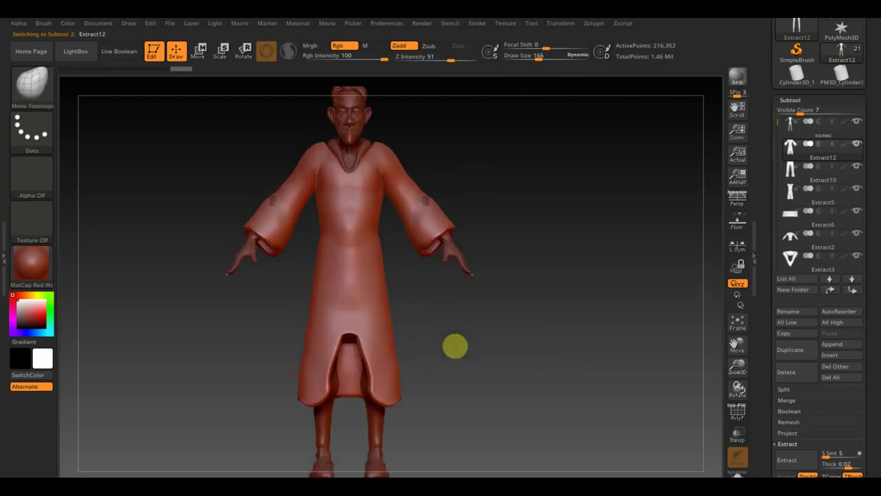
pyautogui.moveTo(534, 55)
pyautogui.mouseDown()
pyautogui.moveTo(370, 399)
pyautogui.moveTo(365, 359)
pyautogui.mouseUp()
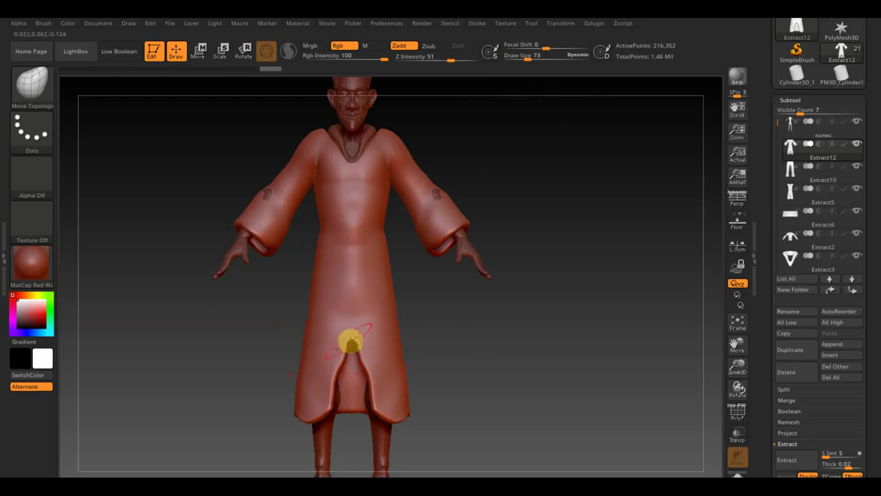
pyautogui.moveTo(351, 342)
pyautogui.mouseDown()
pyautogui.moveTo(338, 369)
pyautogui.moveTo(344, 382)
pyautogui.mouseUp()
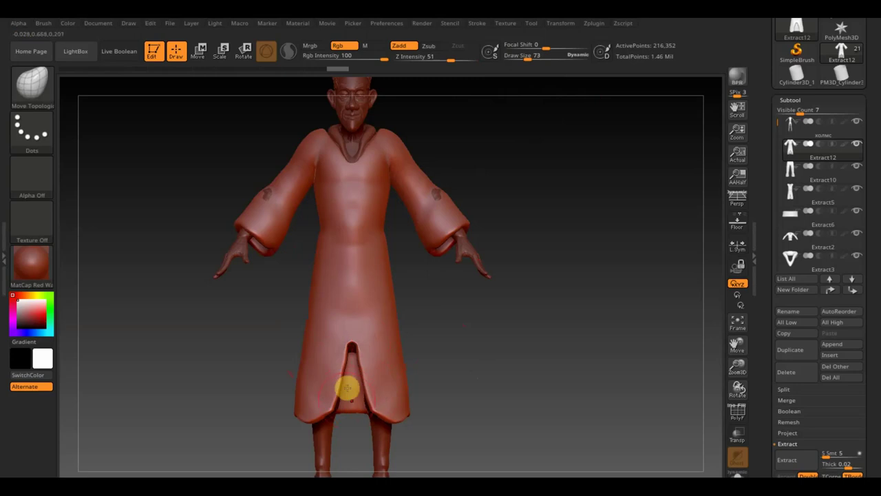
# Step: Check the robe from all sides, resize the brush from 177 back to 98, and select Extract2
pyautogui.moveTo(496, 388)
pyautogui.mouseDown()
pyautogui.moveTo(442, 390)
pyautogui.moveTo(390, 418)
pyautogui.mouseUp()
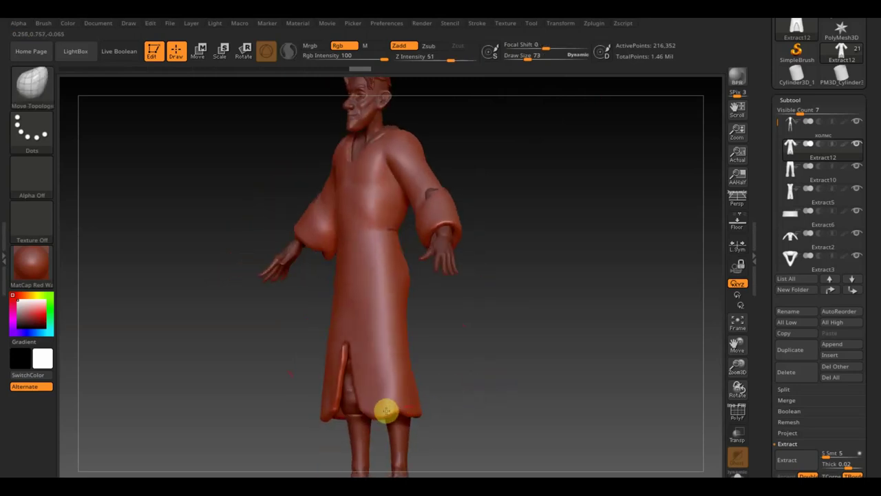
pyautogui.moveTo(441, 391); pyautogui.dragTo(503, 378)
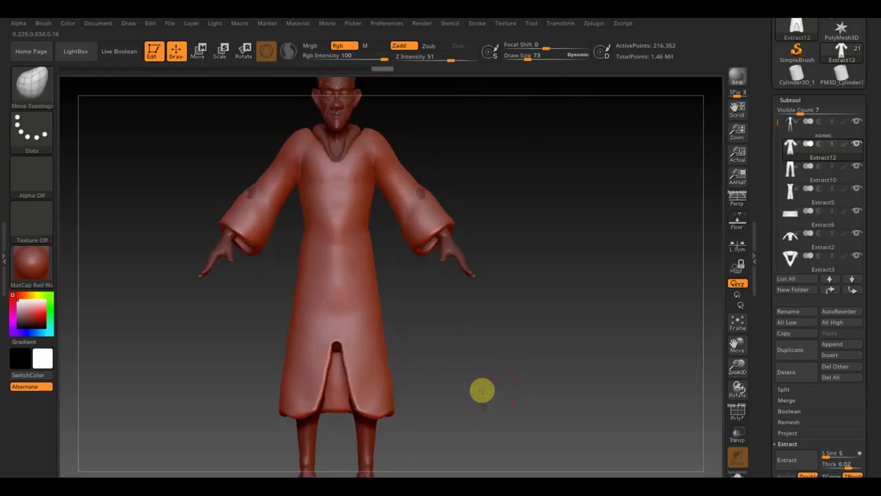
pyautogui.keyDown('alt'); pyautogui.moveTo(479, 389); pyautogui.dragTo(476, 364); pyautogui.keyUp('alt')
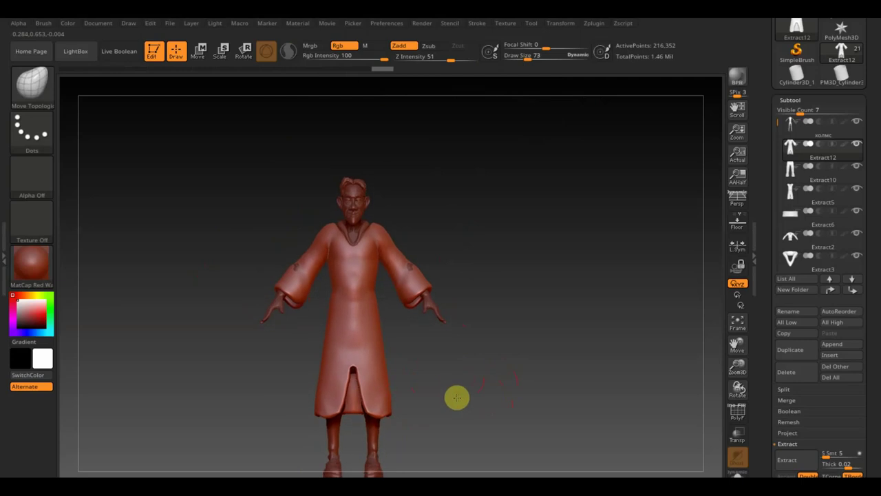
pyautogui.moveTo(529, 60); pyautogui.dragTo(539, 60)
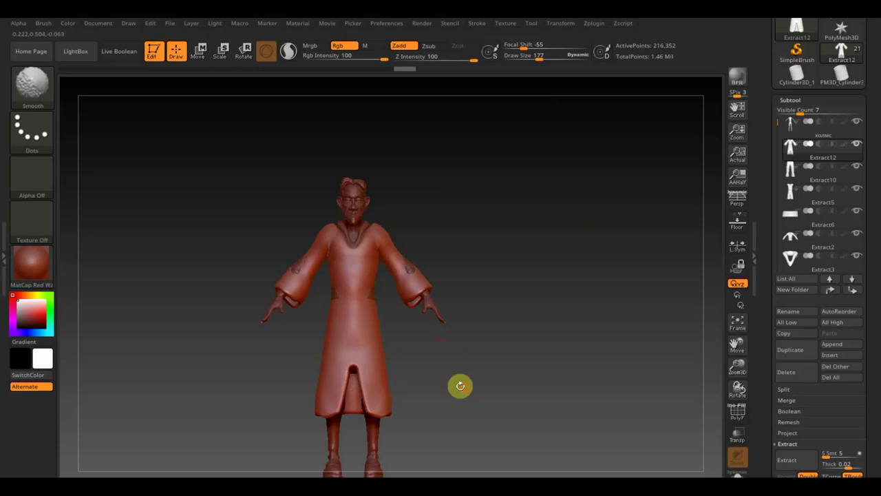
pyautogui.moveTo(459, 385)
pyautogui.keyDown('shift'); pyautogui.mouseDown()
pyautogui.moveTo(355, 395)
pyautogui.moveTo(296, 253)
pyautogui.moveTo(261, 305)
pyautogui.moveTo(263, 289)
pyautogui.mouseUp(); pyautogui.keyUp('shift')
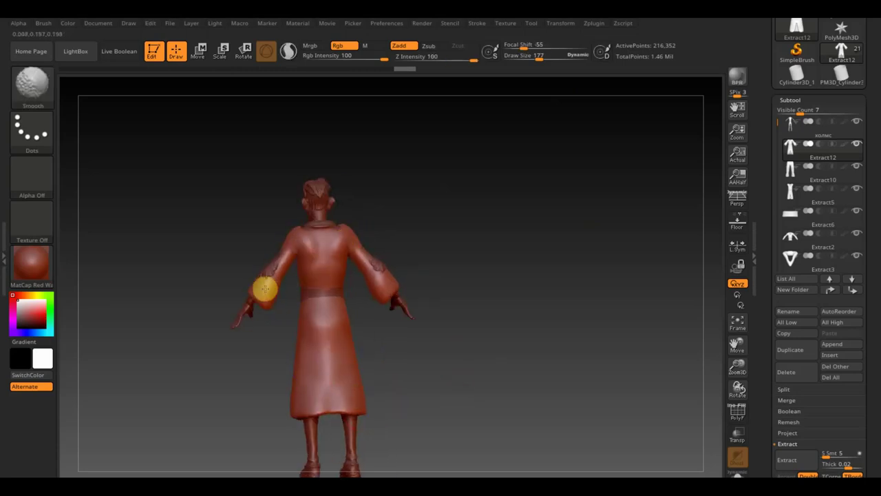
pyautogui.keyDown('shift'); pyautogui.moveTo(385, 274); pyautogui.dragTo(563, 219); pyautogui.keyUp('shift')
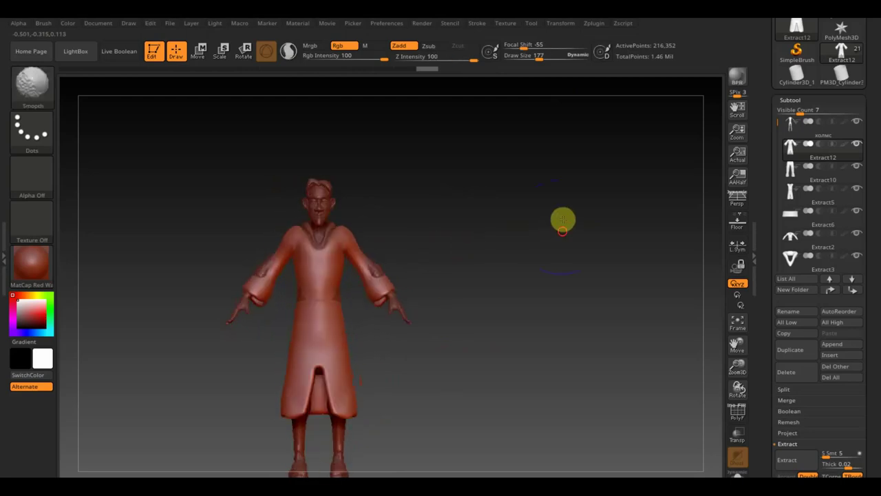
pyautogui.moveTo(521, 273)
pyautogui.keyDown('alt'); pyautogui.mouseDown()
pyautogui.moveTo(539, 307)
pyautogui.moveTo(572, 307)
pyautogui.mouseUp(); pyautogui.keyUp('alt')
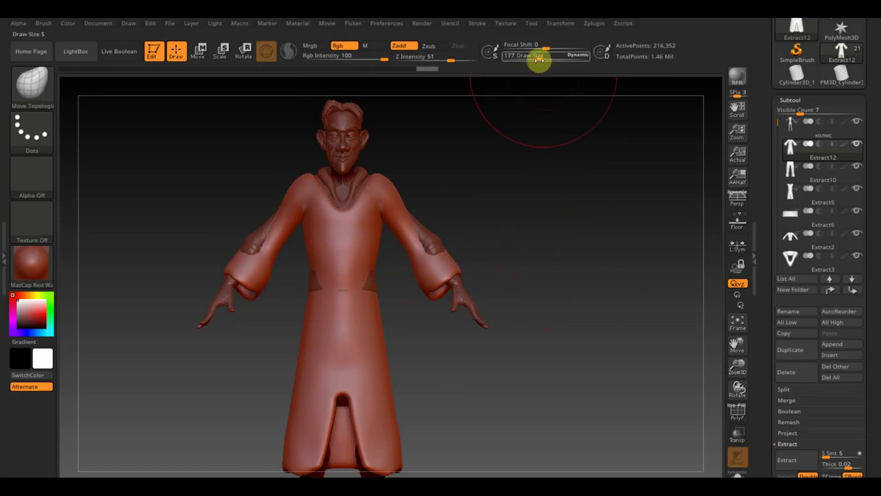
pyautogui.moveTo(539, 57); pyautogui.dragTo(529, 59)
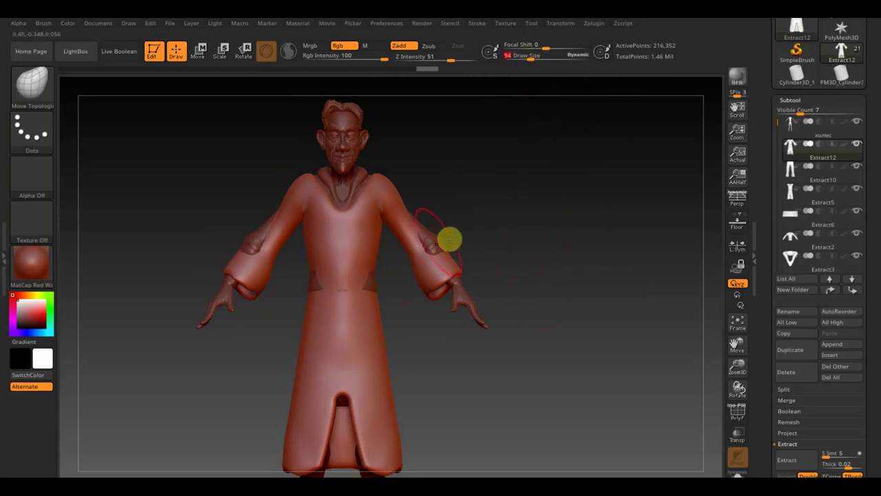
pyautogui.keyDown('alt'); pyautogui.click(434, 242); pyautogui.keyUp('alt')
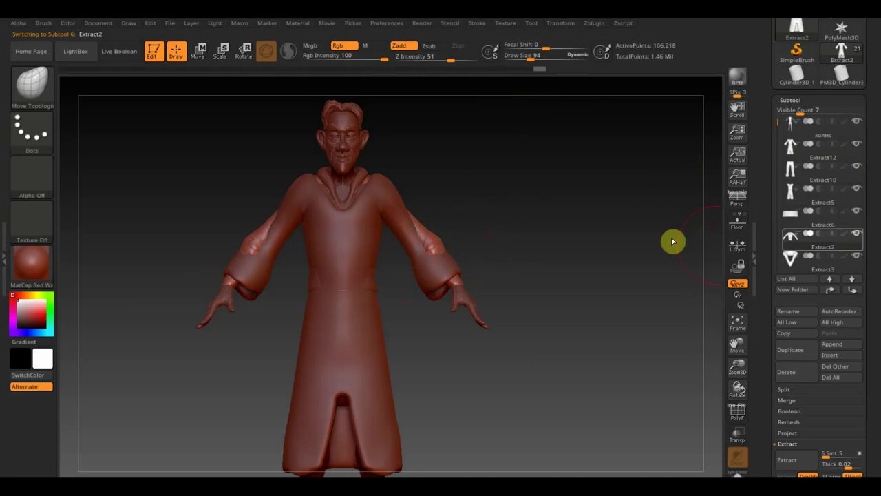
# Step: Solo the Extract2 shirt, smooth its chest and neckline, then show all subtools again
pyautogui.keyDown('shift'); pyautogui.click(857, 234); pyautogui.keyUp('shift')
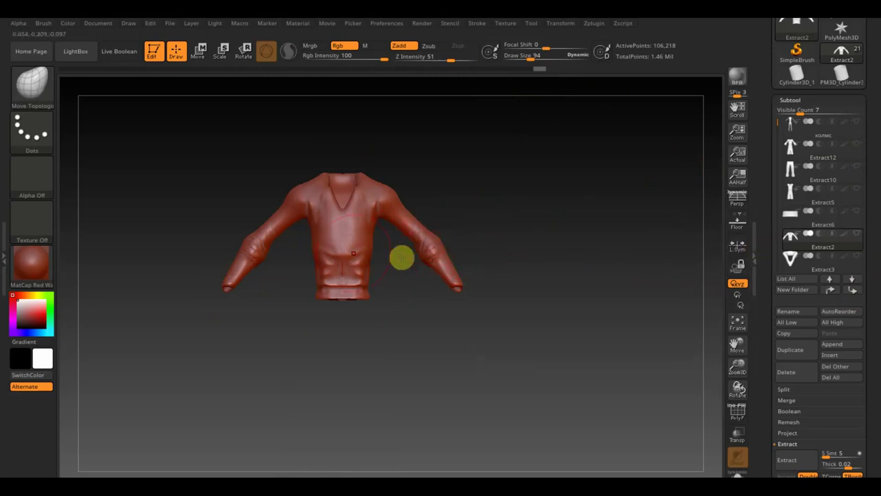
pyautogui.press('shift')
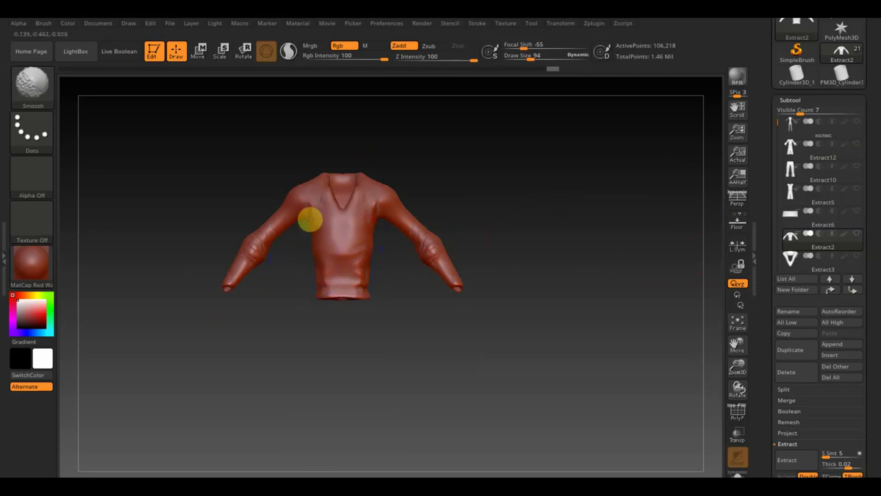
pyautogui.keyDown('shift'); pyautogui.moveTo(309, 219); pyautogui.dragTo(342, 177); pyautogui.keyUp('shift')
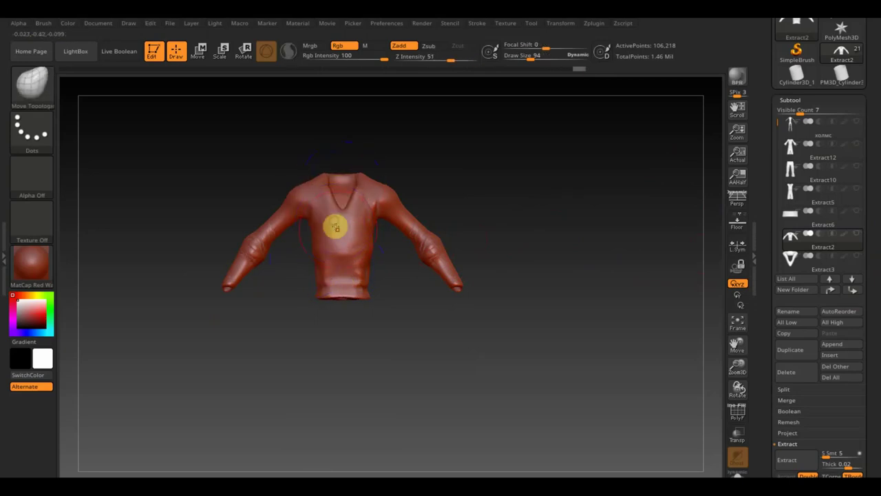
pyautogui.press('shift')
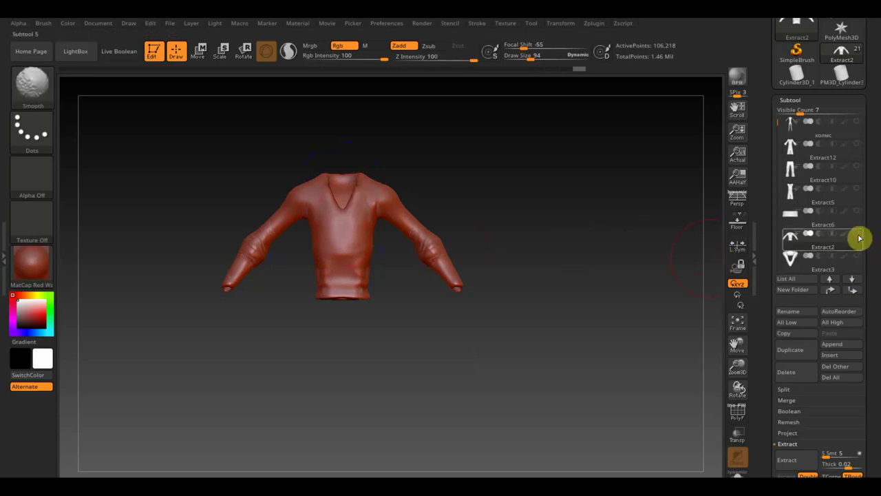
pyautogui.keyDown('shift'); pyautogui.click(857, 236); pyautogui.keyUp('shift')
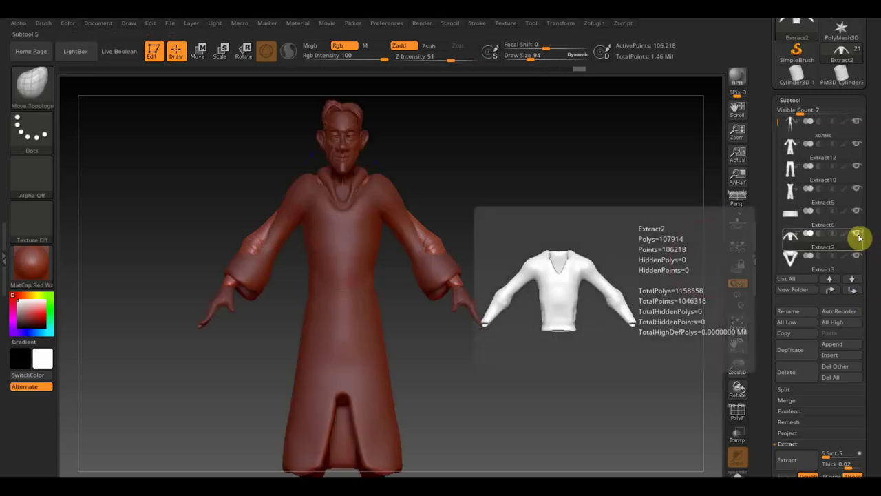
# Step: Select the Extract12 robe and reshape its sleeve cuff and wrist
pyautogui.keyDown('alt'); pyautogui.click(255, 277); pyautogui.keyUp('alt')
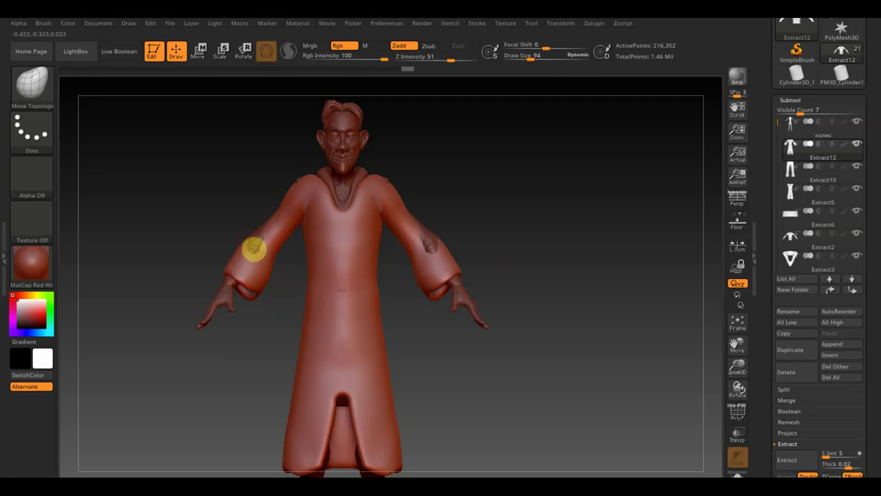
pyautogui.moveTo(252, 247)
pyautogui.mouseDown(button='right')
pyautogui.moveTo(232, 218)
pyautogui.moveTo(271, 243)
pyautogui.moveTo(263, 280)
pyautogui.moveTo(234, 236)
pyautogui.mouseUp(button='right')
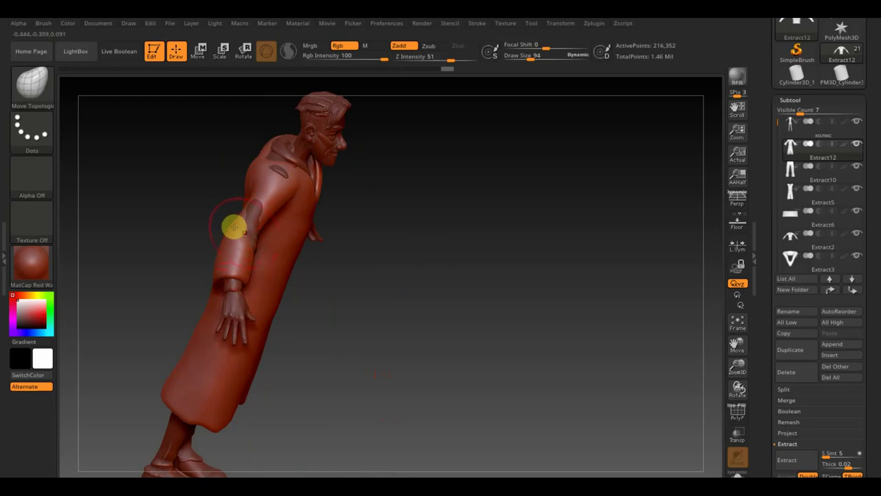
pyautogui.moveTo(234, 227)
pyautogui.mouseDown(button='right')
pyautogui.moveTo(289, 244)
pyautogui.moveTo(268, 210)
pyautogui.moveTo(273, 167)
pyautogui.moveTo(241, 266)
pyautogui.moveTo(240, 255)
pyautogui.moveTo(214, 277)
pyautogui.mouseUp(button='right')
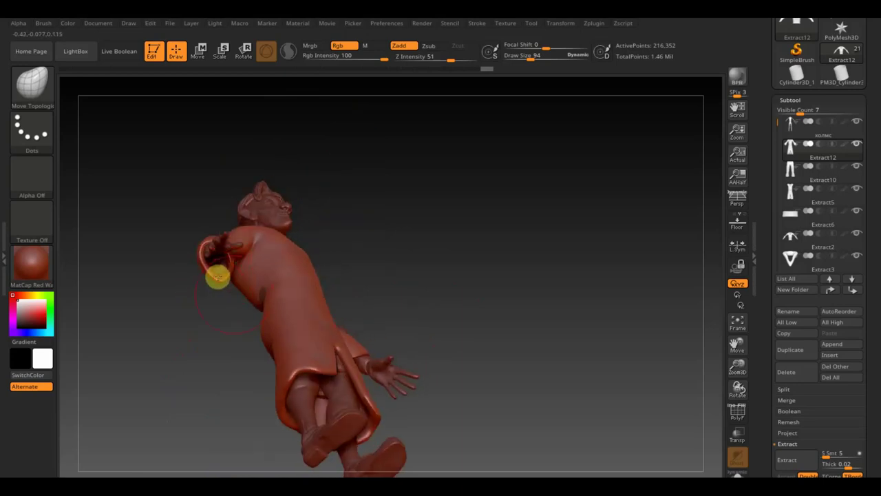
pyautogui.moveTo(350, 255); pyautogui.dragTo(383, 264, button='right')
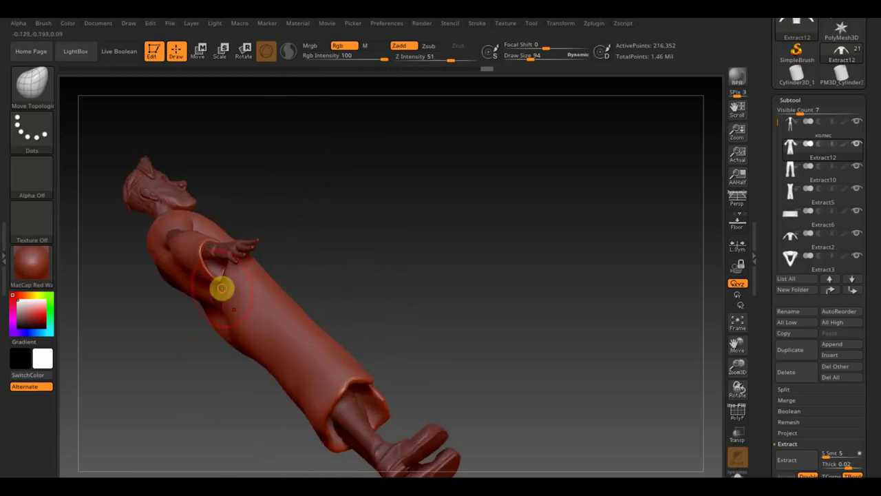
pyautogui.moveTo(317, 299)
pyautogui.mouseDown(button='right')
pyautogui.moveTo(411, 220)
pyautogui.moveTo(422, 229)
pyautogui.moveTo(228, 299)
pyautogui.mouseUp(button='right')
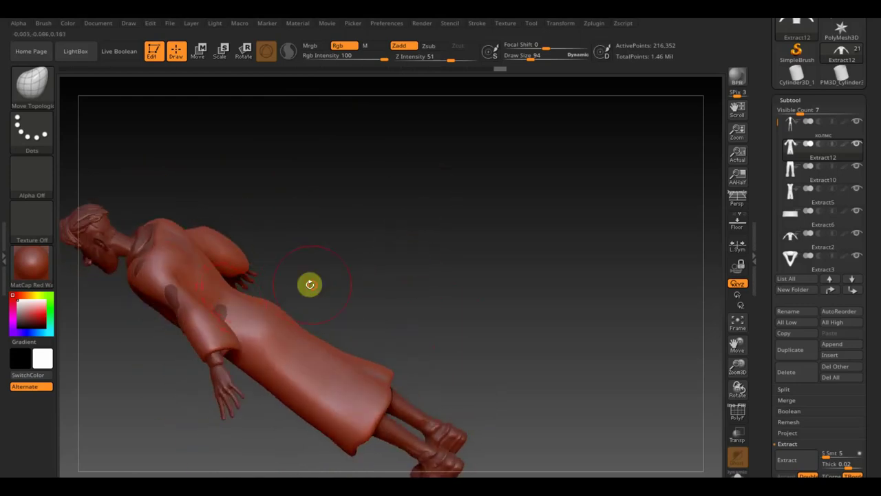
pyautogui.moveTo(309, 283)
pyautogui.mouseDown(button='right')
pyautogui.moveTo(287, 315)
pyautogui.moveTo(283, 290)
pyautogui.moveTo(318, 294)
pyautogui.moveTo(262, 280)
pyautogui.mouseUp(button='right')
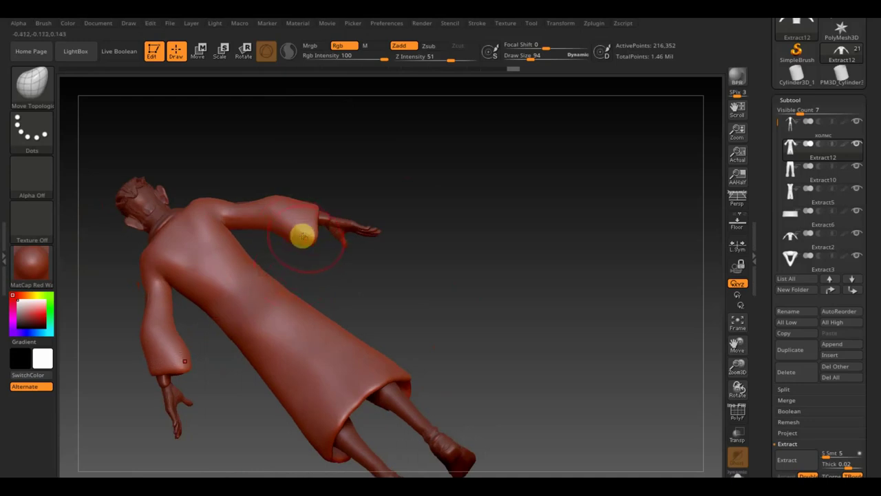
pyautogui.moveTo(312, 238)
pyautogui.mouseDown()
pyautogui.moveTo(307, 215)
pyautogui.moveTo(252, 204)
pyautogui.moveTo(336, 244)
pyautogui.moveTo(310, 273)
pyautogui.moveTo(301, 305)
pyautogui.moveTo(324, 351)
pyautogui.moveTo(262, 352)
pyautogui.moveTo(282, 364)
pyautogui.moveTo(267, 235)
pyautogui.mouseUp()
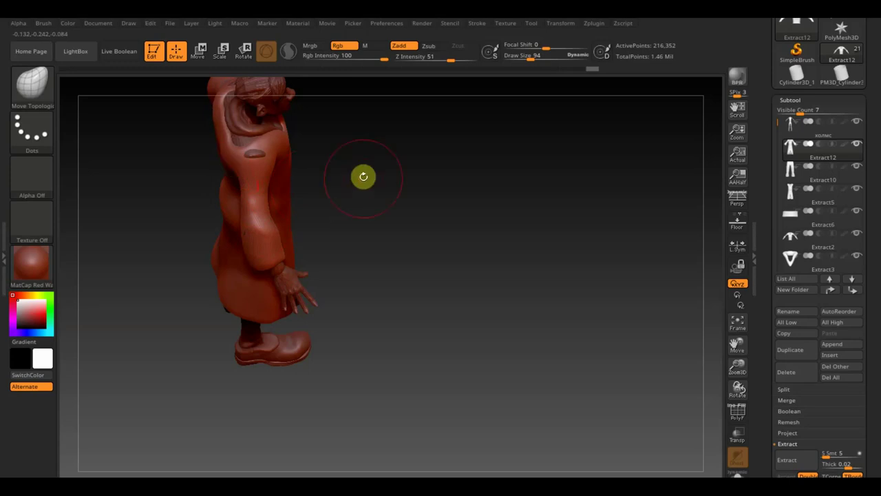
# Step: Orbit around the character from back to front and zoom out to frame the whole figure
pyautogui.moveTo(362, 174); pyautogui.dragTo(379, 113)
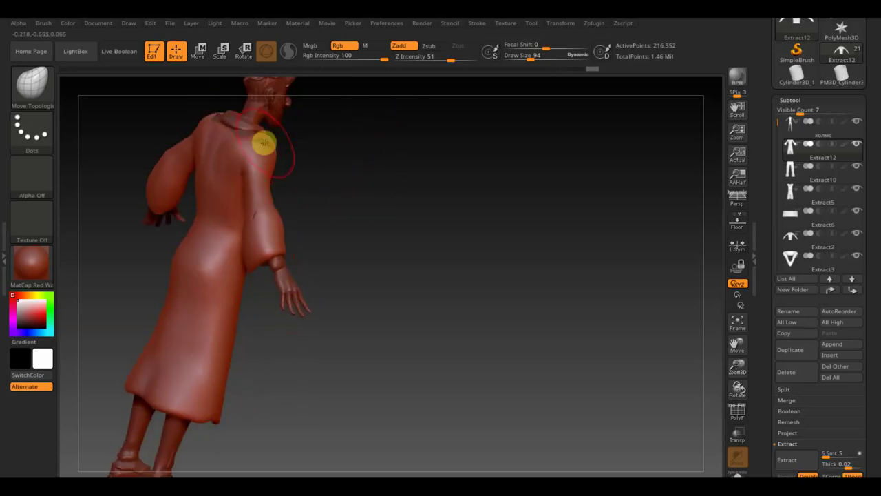
pyautogui.moveTo(272, 147)
pyautogui.mouseDown()
pyautogui.moveTo(362, 178)
pyautogui.moveTo(237, 149)
pyautogui.mouseUp()
pyautogui.moveTo(442, 182)
pyautogui.mouseDown()
pyautogui.moveTo(455, 212)
pyautogui.moveTo(450, 204)
pyautogui.moveTo(470, 202)
pyautogui.moveTo(397, 207)
pyautogui.moveTo(412, 232)
pyautogui.moveTo(372, 236)
pyautogui.mouseUp()
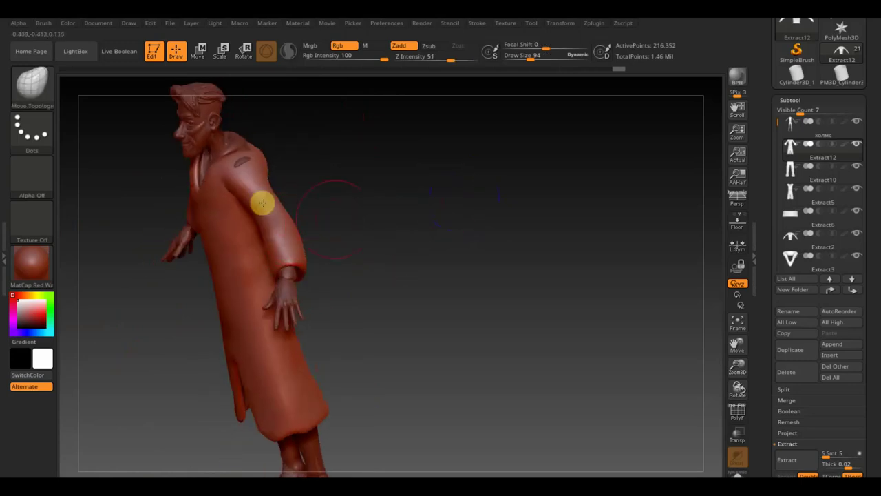
pyautogui.moveTo(387, 250); pyautogui.dragTo(370, 169)
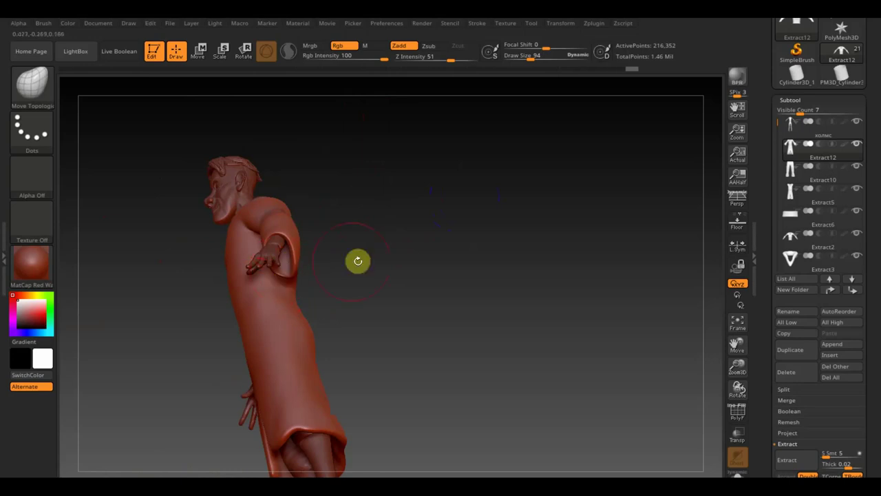
pyautogui.moveTo(356, 259); pyautogui.dragTo(419, 287)
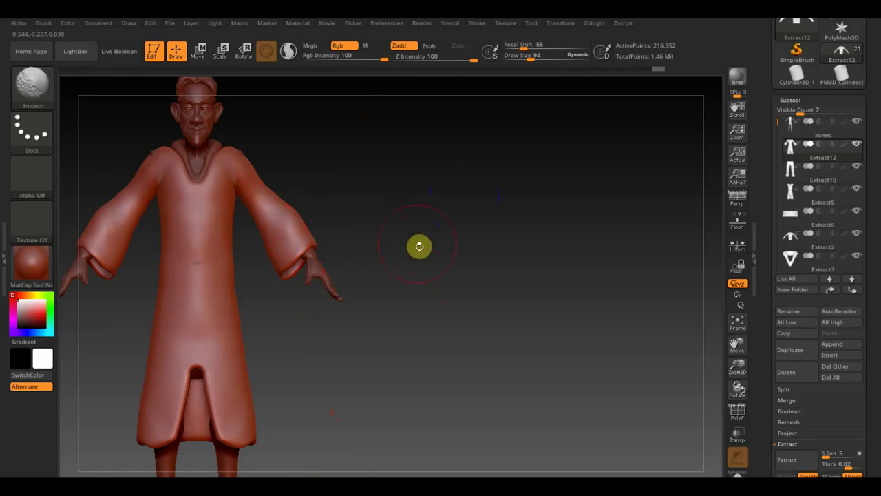
pyautogui.moveTo(417, 320)
pyautogui.keyDown('alt'); pyautogui.mouseDown()
pyautogui.moveTo(417, 305)
pyautogui.moveTo(515, 311)
pyautogui.mouseUp(); pyautogui.keyUp('alt')
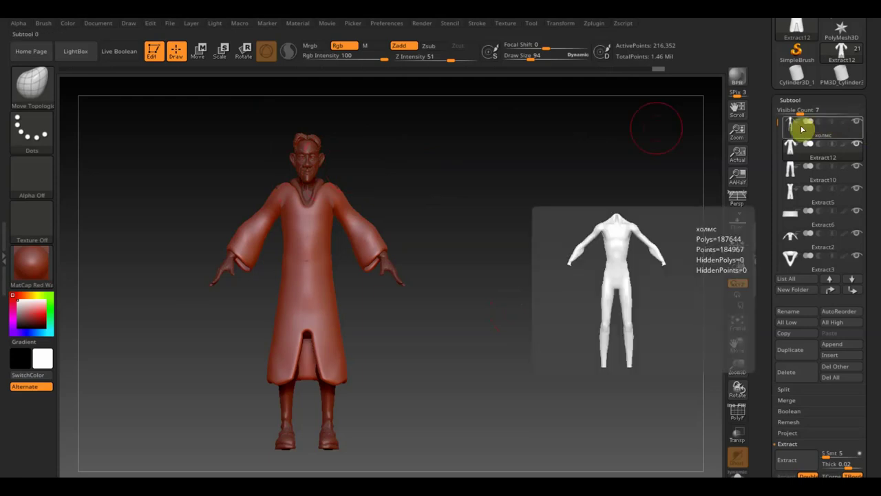
# Step: Append a Sphere3D subtool and make it the active subtool
pyautogui.click(840, 346)
pyautogui.click(432, 313)
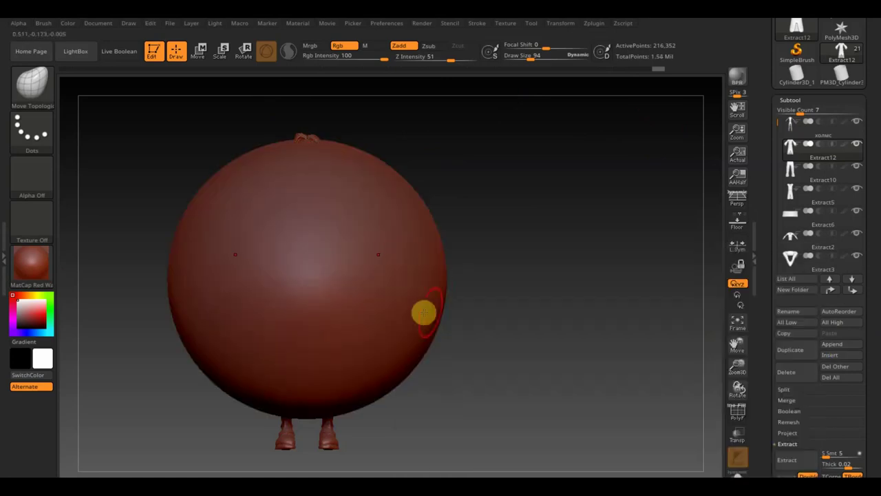
pyautogui.keyDown('alt'); pyautogui.click(407, 262); pyautogui.keyUp('alt')
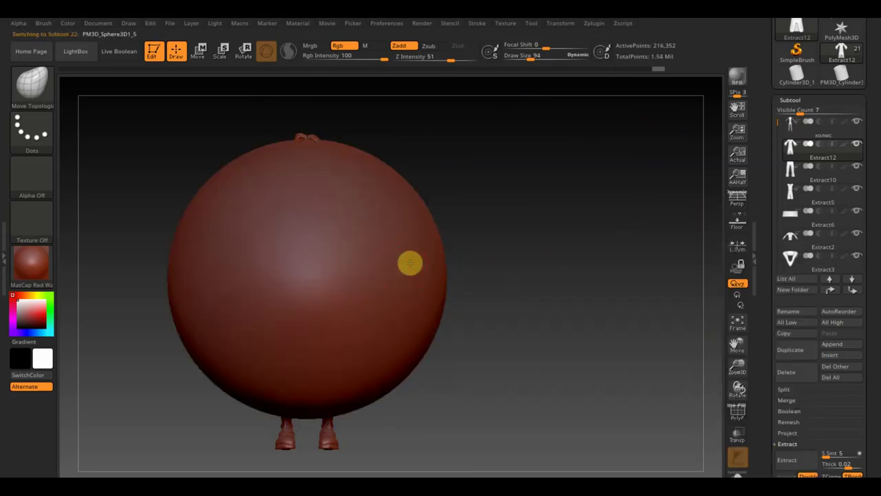
# Step: Shrink the sphere with Transpose, move it onto the head and stretch it tall into an oval
pyautogui.click(199, 50)
pyautogui.moveTo(311, 287); pyautogui.dragTo(252, 200)
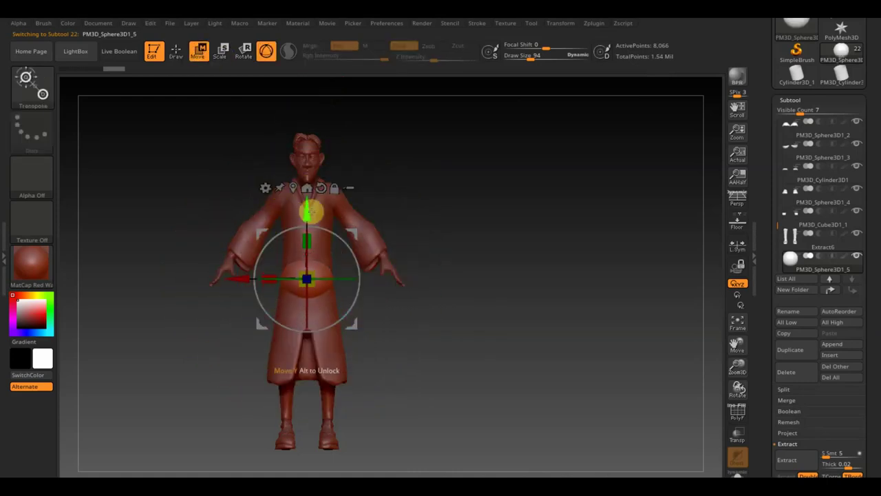
pyautogui.moveTo(309, 205); pyautogui.dragTo(315, 100)
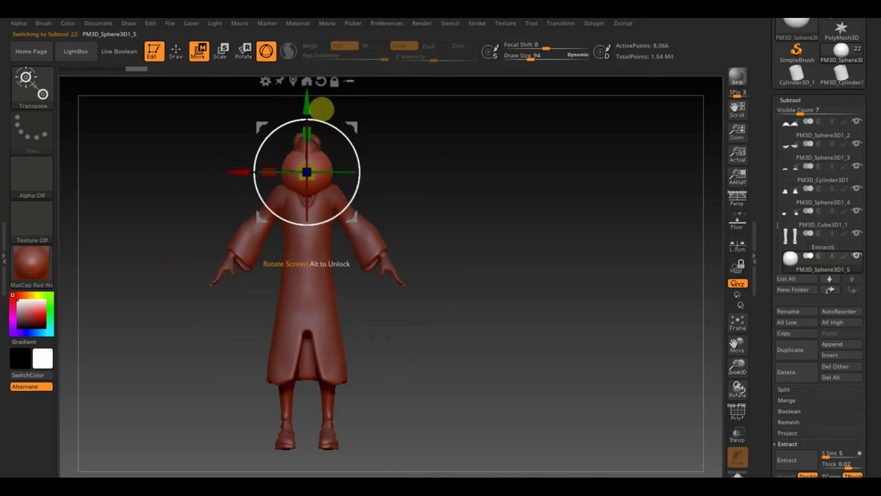
pyautogui.moveTo(307, 132); pyautogui.dragTo(309, 112)
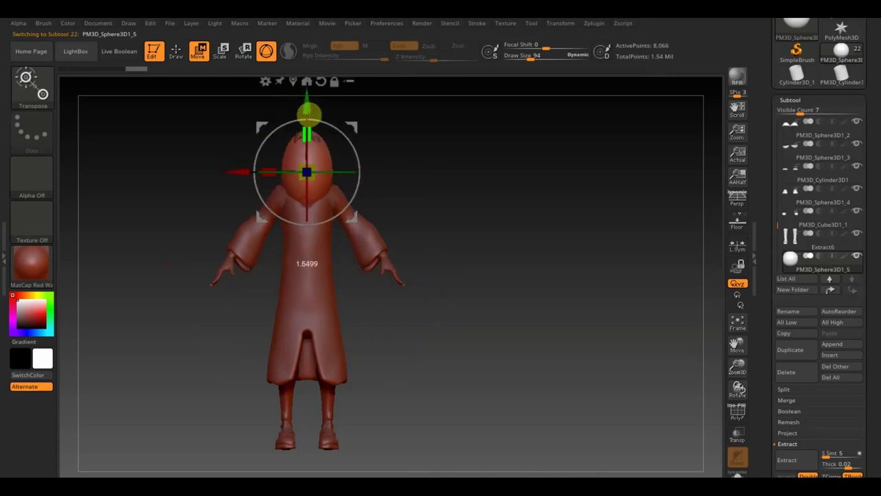
pyautogui.moveTo(415, 157)
pyautogui.mouseDown()
pyautogui.moveTo(380, 158)
pyautogui.moveTo(452, 153)
pyautogui.moveTo(497, 268)
pyautogui.mouseUp()
# Step: Push the sphere's front open around the face and reshape the top of the hood
pyautogui.click(184, 59)
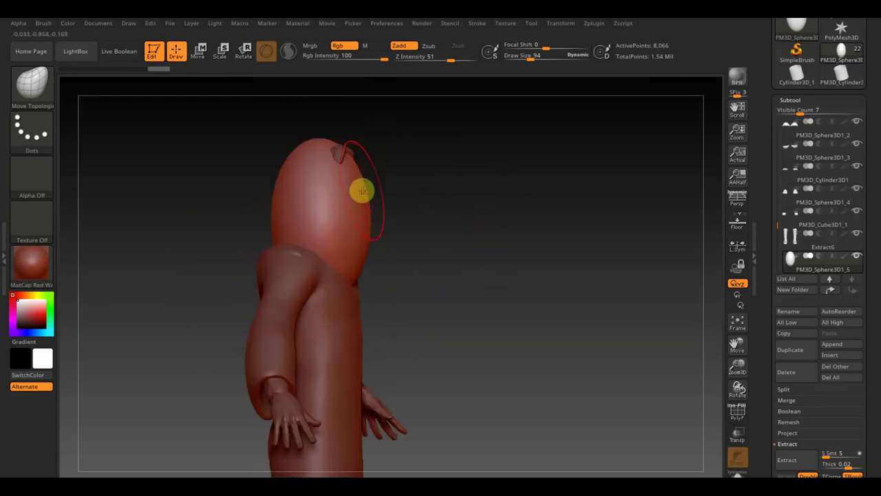
pyautogui.moveTo(359, 190)
pyautogui.mouseDown()
pyautogui.moveTo(346, 194)
pyautogui.moveTo(342, 208)
pyautogui.moveTo(358, 227)
pyautogui.moveTo(322, 259)
pyautogui.mouseUp()
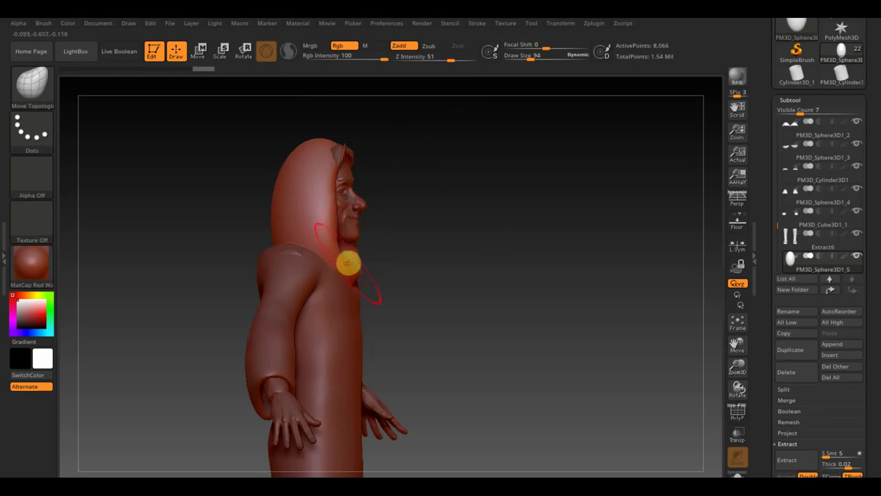
pyautogui.moveTo(387, 252); pyautogui.dragTo(362, 242)
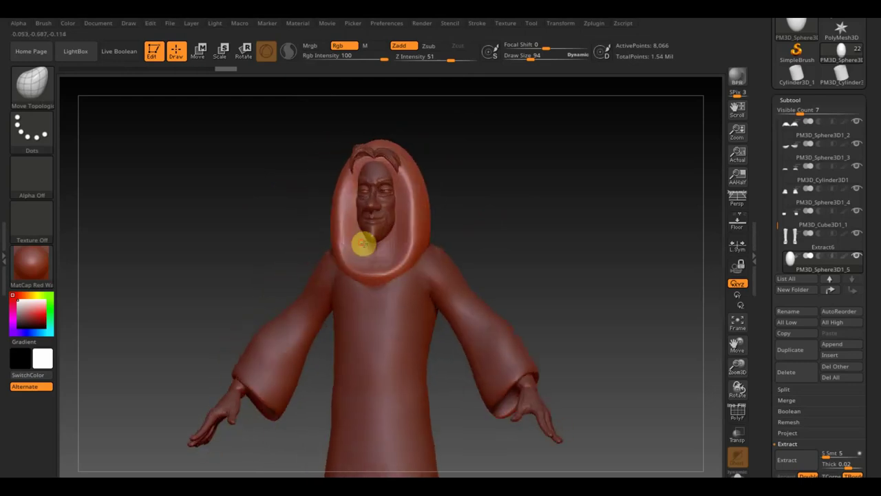
pyautogui.moveTo(462, 211); pyautogui.dragTo(408, 209)
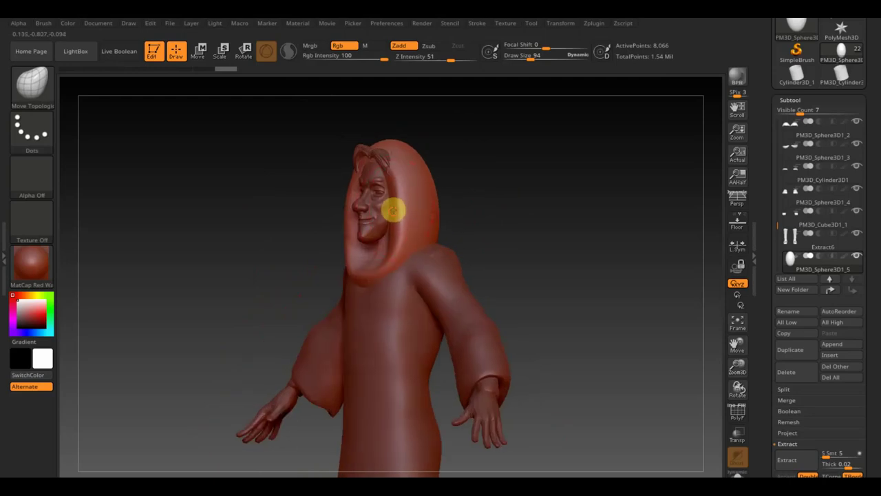
pyautogui.moveTo(392, 170)
pyautogui.mouseDown()
pyautogui.moveTo(379, 142)
pyautogui.moveTo(395, 141)
pyautogui.mouseUp()
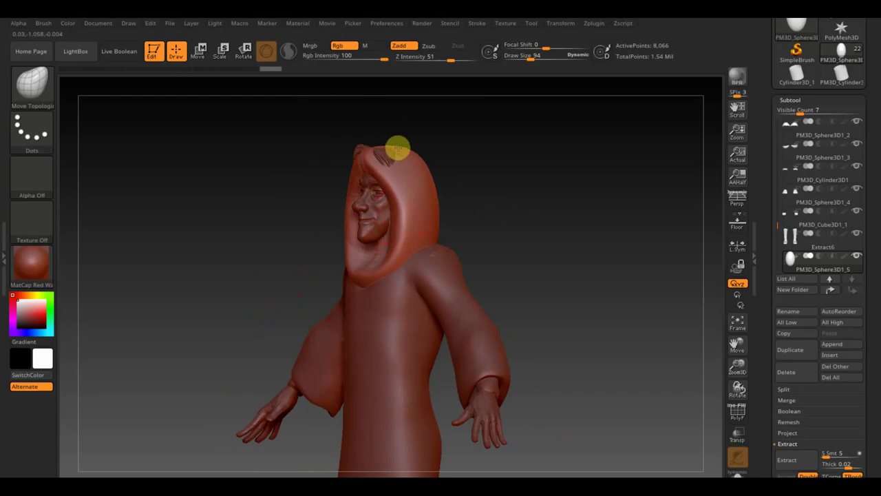
pyautogui.moveTo(397, 150); pyautogui.dragTo(460, 197)
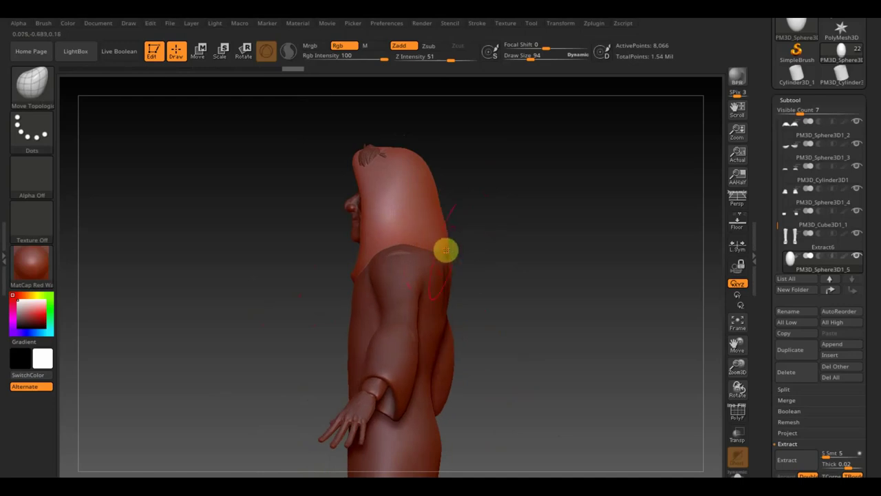
pyautogui.moveTo(445, 250)
pyautogui.mouseDown()
pyautogui.moveTo(481, 266)
pyautogui.moveTo(460, 280)
pyautogui.moveTo(525, 271)
pyautogui.moveTo(473, 289)
pyautogui.moveTo(486, 291)
pyautogui.moveTo(399, 252)
pyautogui.mouseUp()
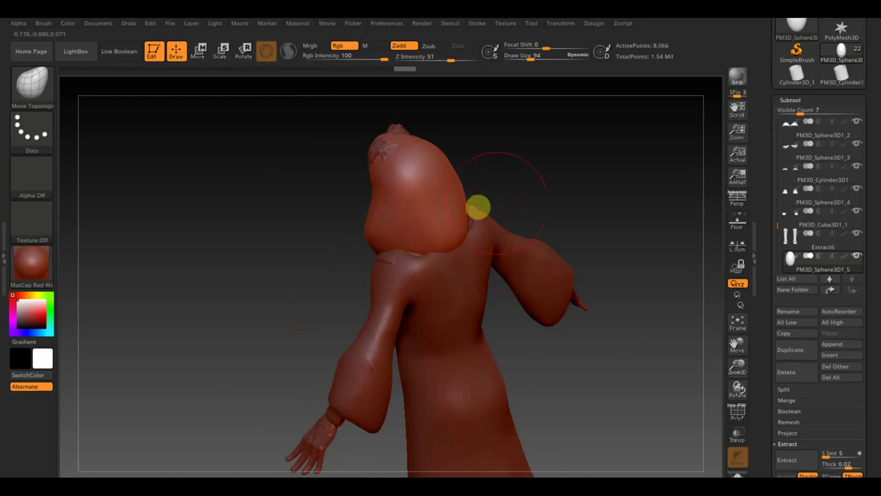
pyautogui.moveTo(476, 204)
pyautogui.mouseDown()
pyautogui.moveTo(548, 190)
pyautogui.moveTo(507, 199)
pyautogui.moveTo(485, 251)
pyautogui.moveTo(400, 254)
pyautogui.moveTo(419, 233)
pyautogui.mouseUp()
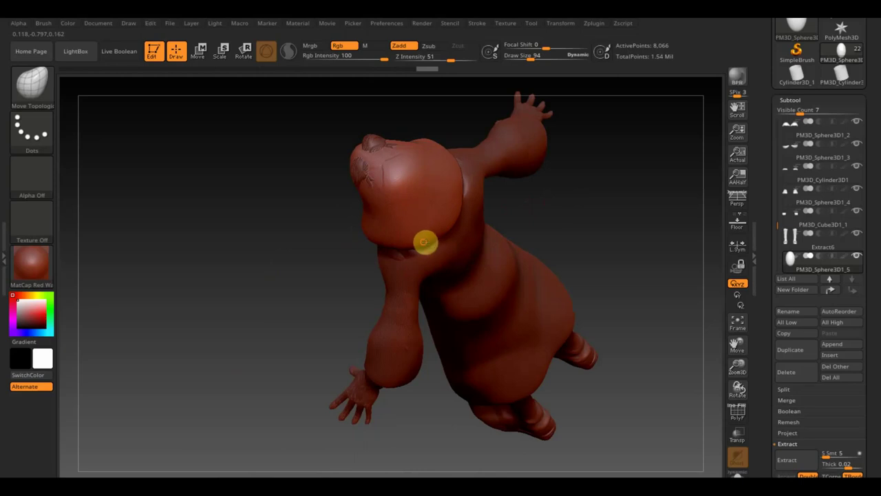
pyautogui.moveTo(555, 234)
pyautogui.mouseDown()
pyautogui.moveTo(576, 181)
pyautogui.moveTo(548, 198)
pyautogui.moveTo(594, 234)
pyautogui.moveTo(594, 225)
pyautogui.moveTo(541, 210)
pyautogui.mouseUp()
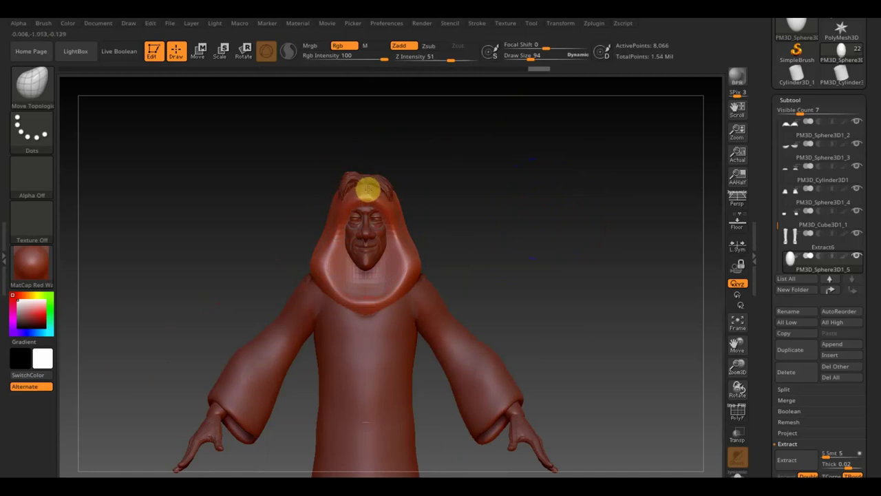
# Step: Push in the hood's top to expose the hair and refine the edge beside the face
pyautogui.moveTo(369, 189); pyautogui.dragTo(340, 216)
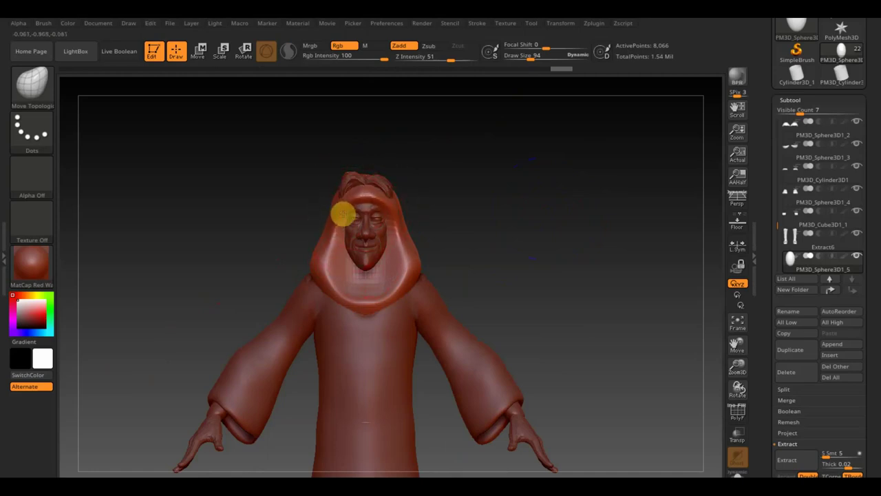
pyautogui.moveTo(453, 222); pyautogui.dragTo(379, 269)
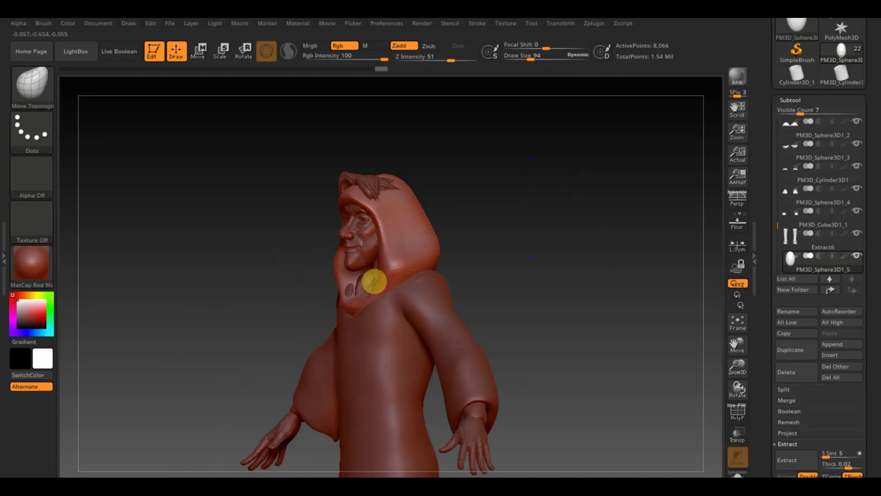
pyautogui.moveTo(458, 267)
pyautogui.mouseDown()
pyautogui.moveTo(528, 252)
pyautogui.moveTo(389, 262)
pyautogui.mouseUp()
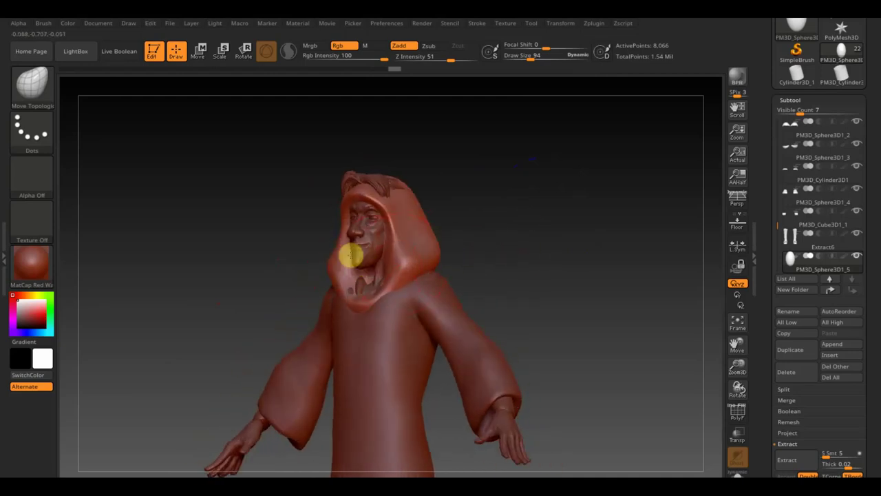
pyautogui.moveTo(480, 249); pyautogui.dragTo(497, 249)
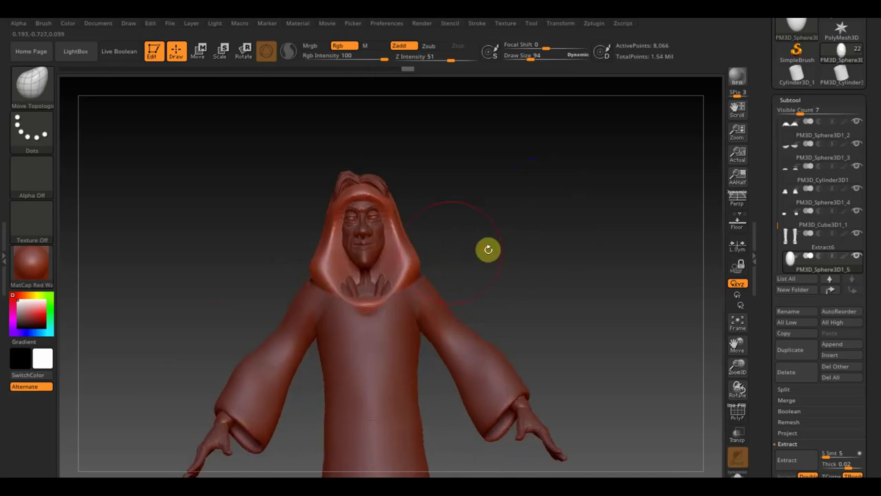
pyautogui.moveTo(411, 242)
pyautogui.mouseDown()
pyautogui.moveTo(399, 244)
pyautogui.moveTo(470, 234)
pyautogui.mouseUp()
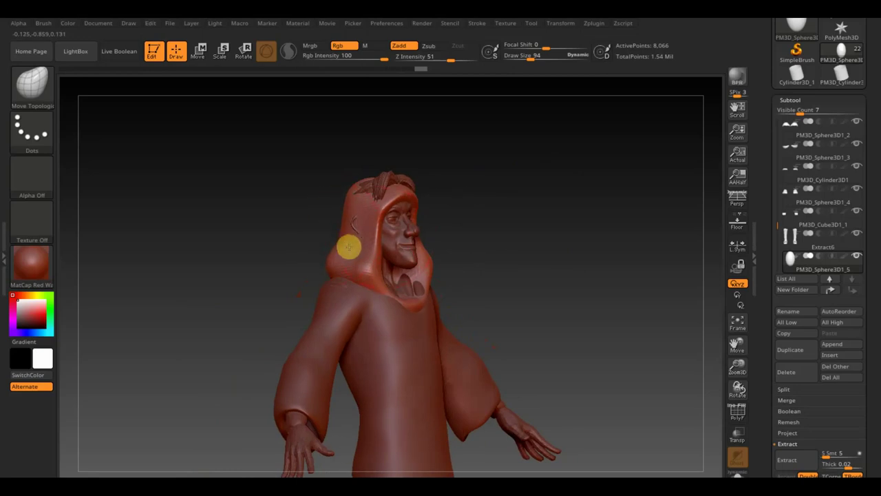
pyautogui.moveTo(499, 235); pyautogui.dragTo(558, 230)
pyautogui.moveTo(495, 246); pyautogui.dragTo(501, 241)
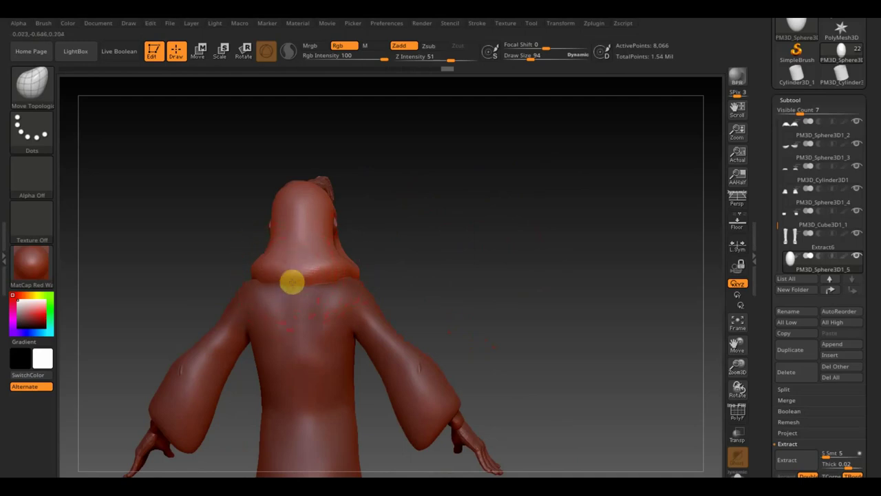
pyautogui.moveTo(391, 255); pyautogui.dragTo(393, 251)
pyautogui.moveTo(452, 258); pyautogui.dragTo(387, 261)
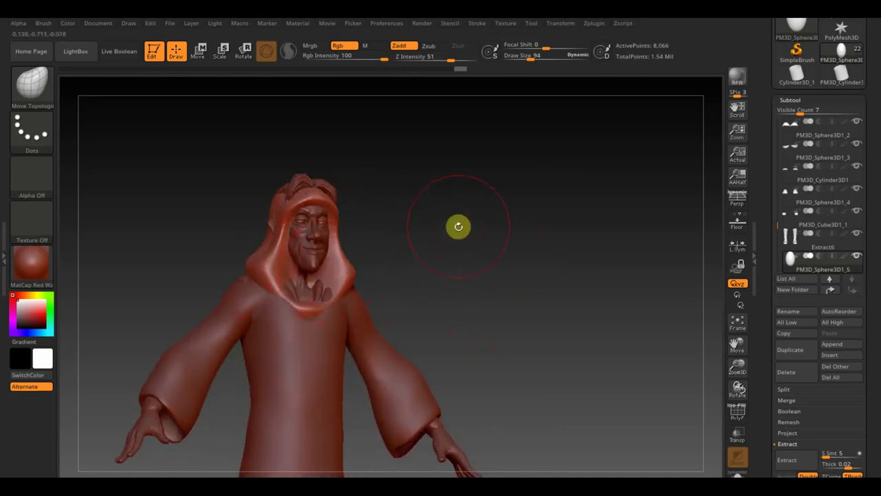
pyautogui.moveTo(459, 226); pyautogui.dragTo(453, 252)
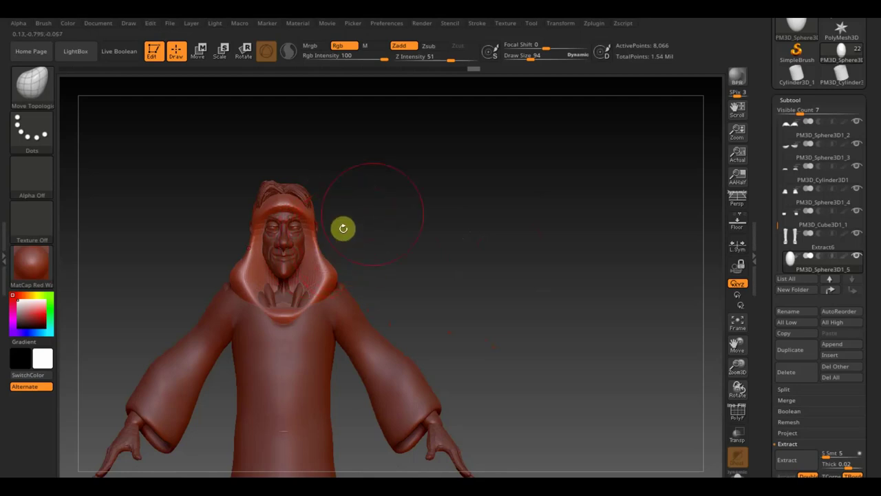
# Step: Reselect PM3D_Sphere3D1_5, touch up the top of the hood, and set Draw Size to 39
pyautogui.keyDown('alt'); pyautogui.click(298, 194); pyautogui.keyUp('alt')
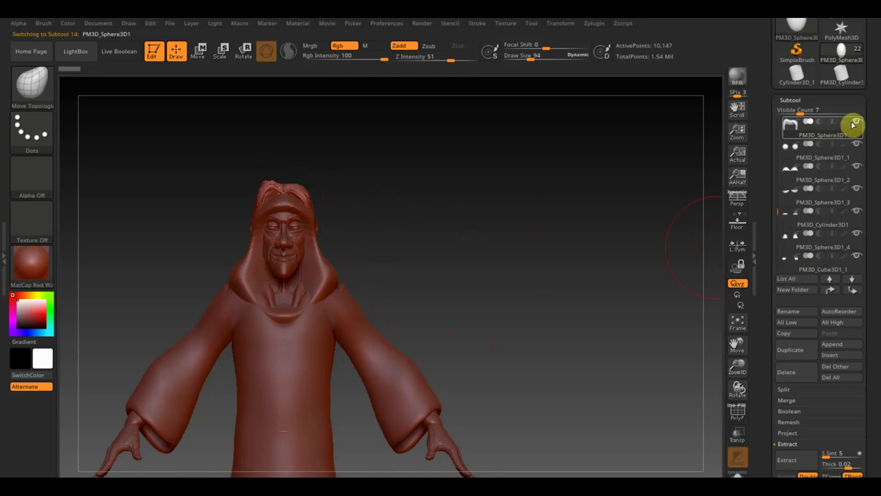
pyautogui.keyDown('alt'); pyautogui.click(326, 269); pyautogui.keyUp('alt')
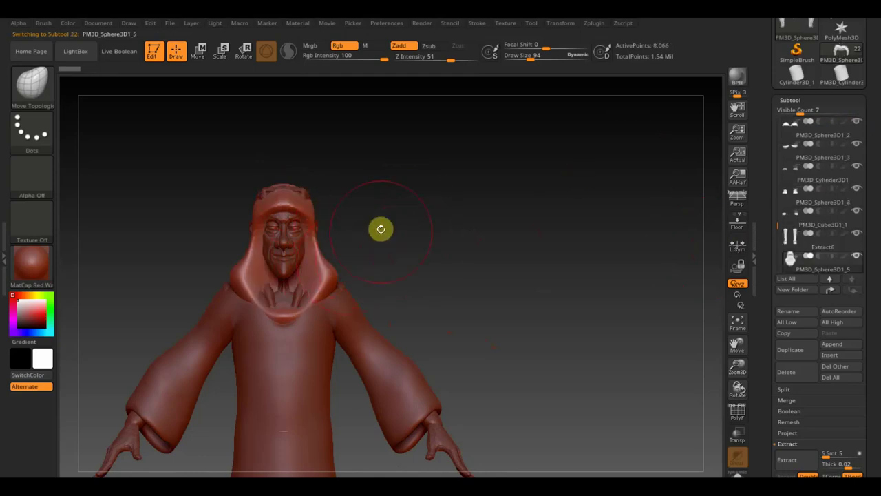
pyautogui.moveTo(407, 227)
pyautogui.mouseDown()
pyautogui.moveTo(427, 260)
pyautogui.moveTo(448, 230)
pyautogui.moveTo(450, 241)
pyautogui.mouseUp()
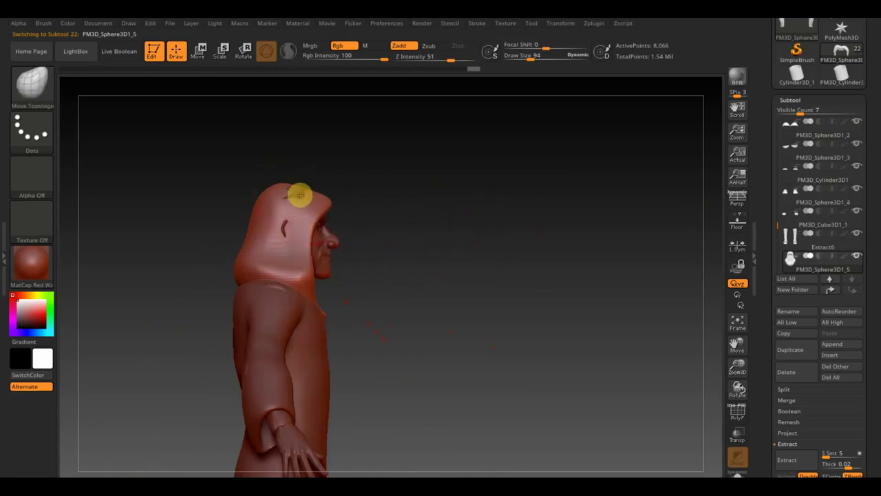
pyautogui.moveTo(298, 195); pyautogui.dragTo(261, 204)
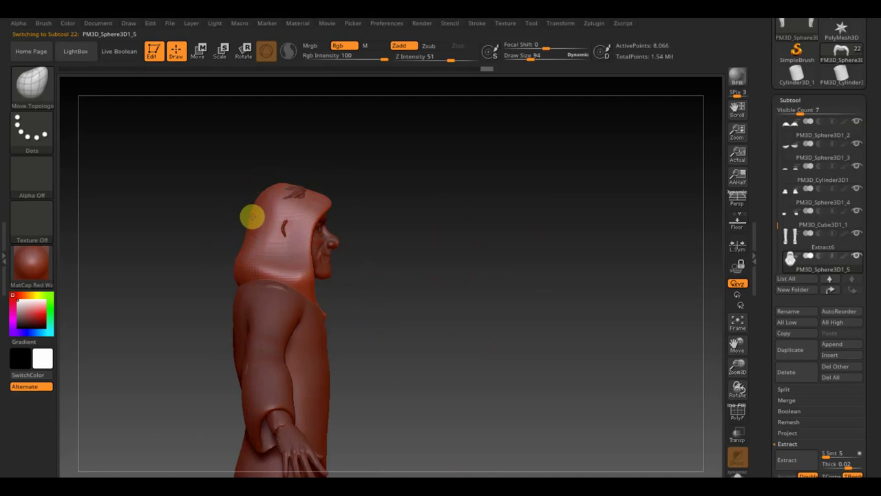
pyautogui.moveTo(390, 256)
pyautogui.mouseDown()
pyautogui.moveTo(346, 257)
pyautogui.moveTo(365, 229)
pyautogui.mouseUp()
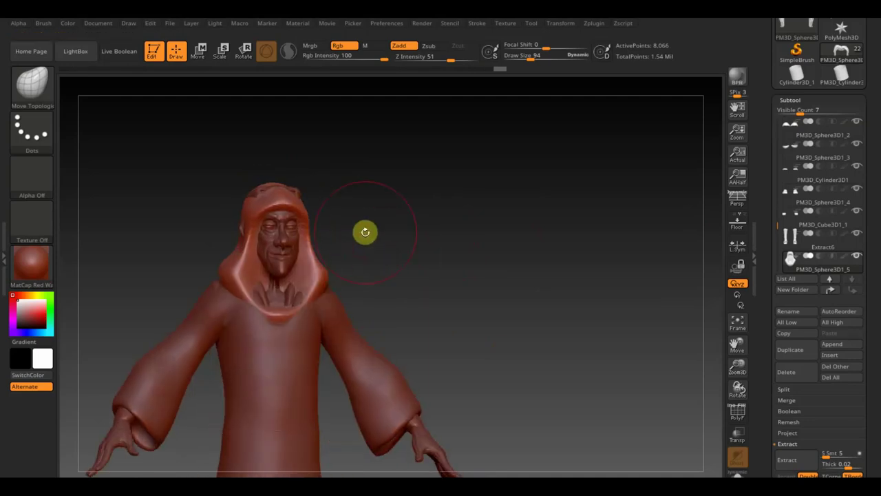
pyautogui.moveTo(418, 211)
pyautogui.mouseDown()
pyautogui.moveTo(454, 255)
pyautogui.moveTo(413, 248)
pyautogui.moveTo(433, 250)
pyautogui.moveTo(444, 224)
pyautogui.mouseUp()
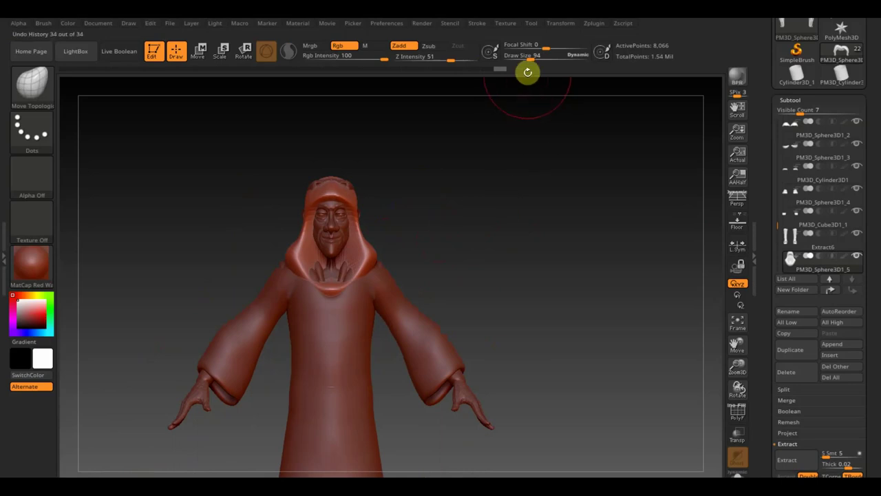
pyautogui.moveTo(523, 58); pyautogui.dragTo(521, 59)
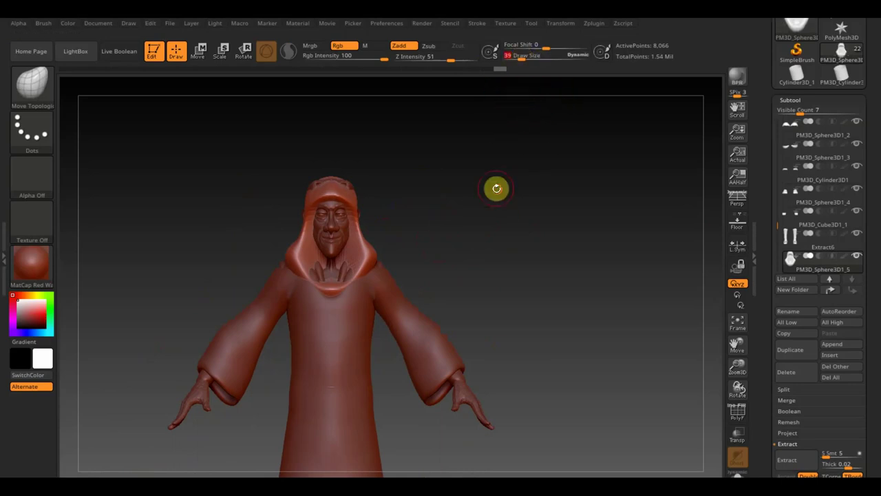
pyautogui.moveTo(495, 186); pyautogui.dragTo(525, 195)
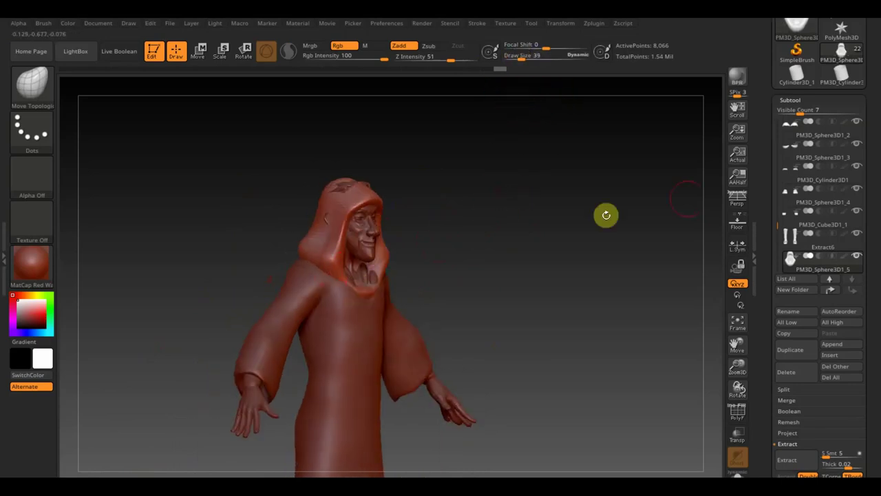
# Step: Solo the hood piece and Ctrl-paint a mask over its upper front
pyautogui.click(857, 258)
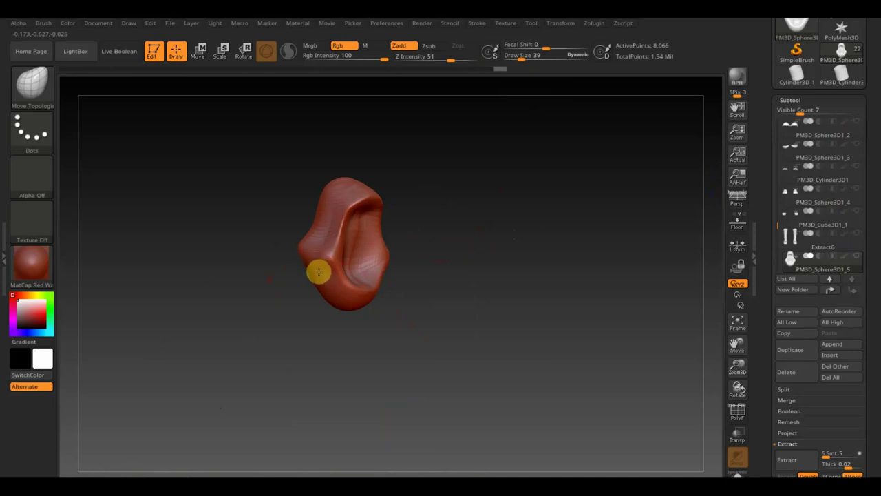
pyautogui.press('ctrl')
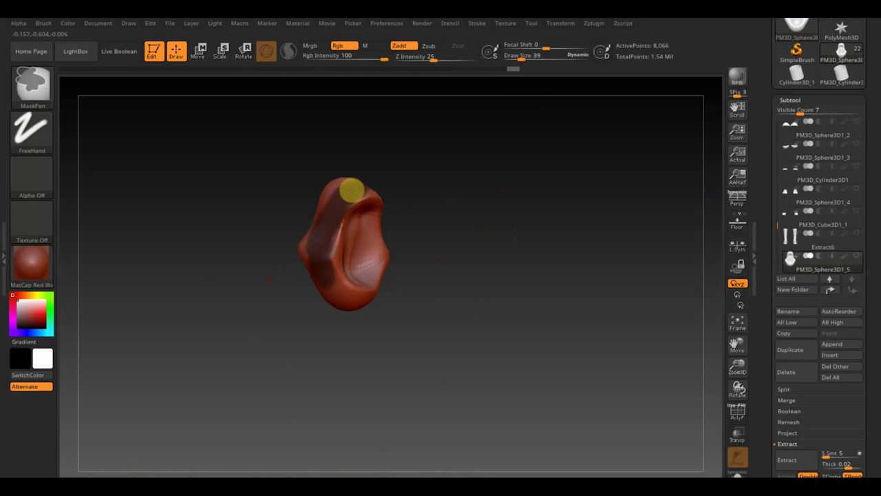
pyautogui.moveTo(470, 197); pyautogui.dragTo(393, 203)
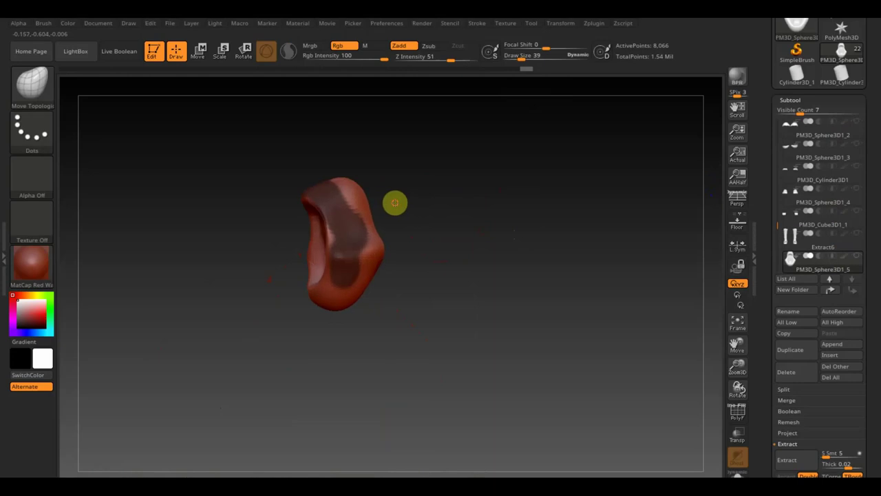
pyautogui.moveTo(338, 187)
pyautogui.keyDown('ctrl'); pyautogui.mouseDown()
pyautogui.moveTo(360, 216)
pyautogui.moveTo(343, 179)
pyautogui.moveTo(384, 242)
pyautogui.moveTo(340, 278)
pyautogui.mouseUp(); pyautogui.keyUp('ctrl')
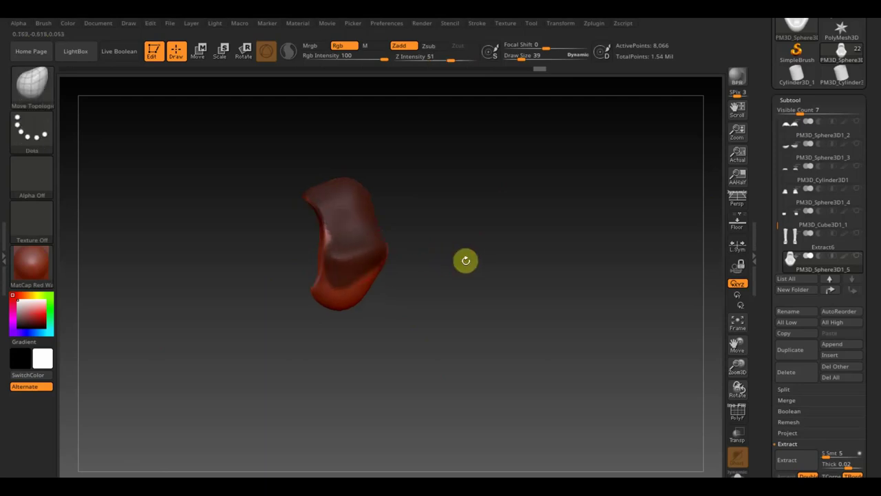
# Step: Preview a thick extracted shell from the masked hood area
pyautogui.moveTo(466, 260)
pyautogui.mouseDown()
pyautogui.moveTo(405, 267)
pyautogui.moveTo(352, 259)
pyautogui.moveTo(368, 240)
pyautogui.moveTo(360, 188)
pyautogui.moveTo(462, 236)
pyautogui.moveTo(503, 238)
pyautogui.moveTo(435, 231)
pyautogui.moveTo(407, 253)
pyautogui.moveTo(344, 171)
pyautogui.mouseUp()
pyautogui.keyDown('shift'); pyautogui.moveTo(526, 217); pyautogui.dragTo(550, 227); pyautogui.keyUp('shift')
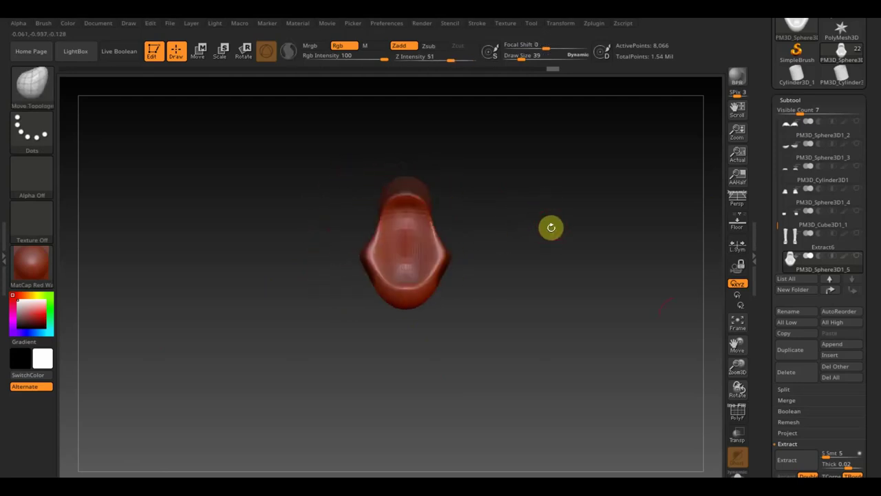
pyautogui.click(790, 460)
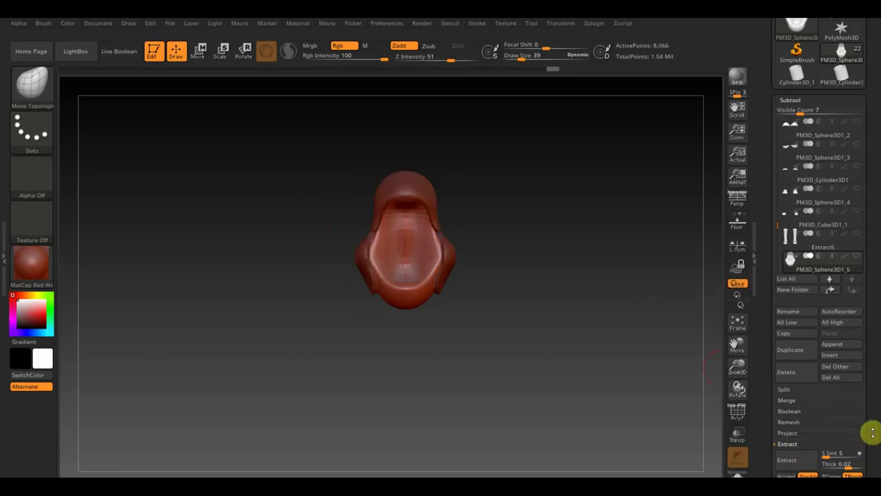
pyautogui.scroll(-2, 870, 427)
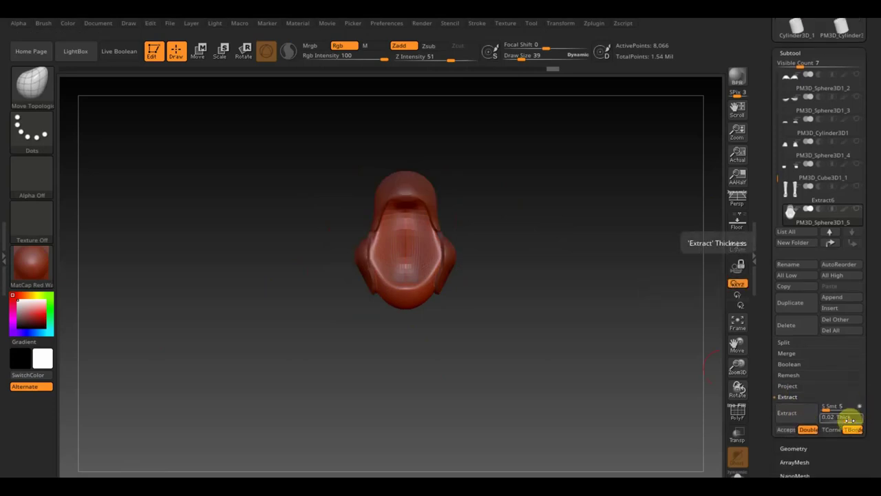
# Step: Switch to MaskPen and extend the mask over the side of the hood
pyautogui.moveTo(567, 368); pyautogui.dragTo(668, 399)
pyautogui.moveTo(562, 278); pyautogui.dragTo(558, 278)
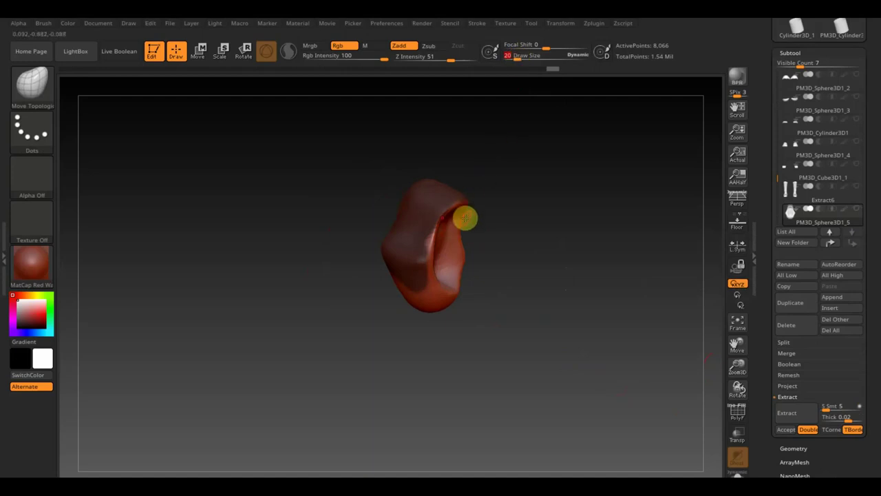
pyautogui.press('b')
pyautogui.press('m')
pyautogui.press('p')
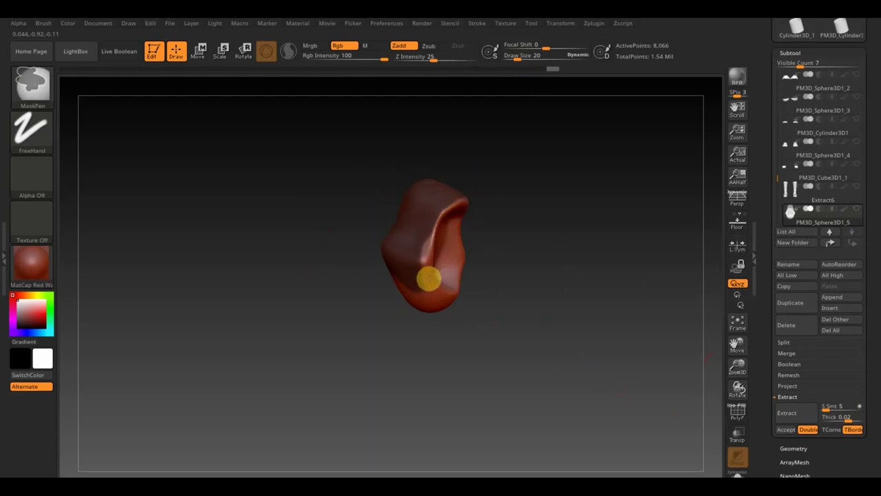
pyautogui.moveTo(481, 292)
pyautogui.mouseDown()
pyautogui.moveTo(576, 287)
pyautogui.moveTo(515, 277)
pyautogui.mouseUp()
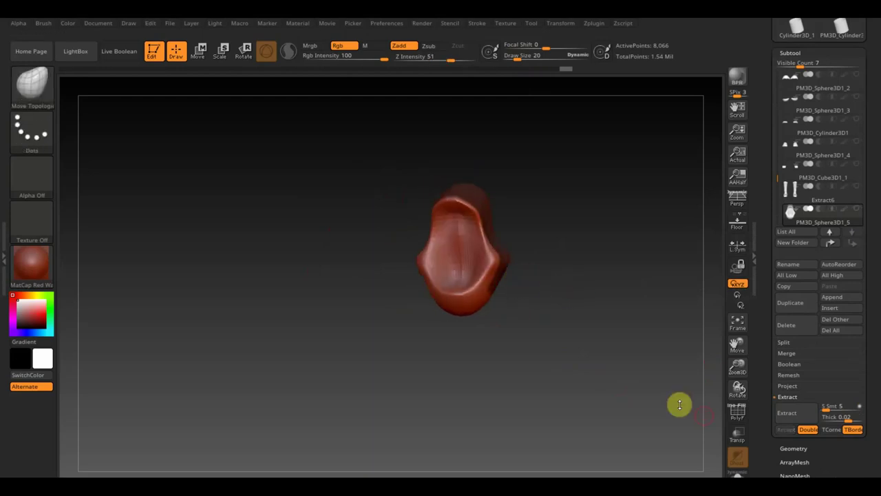
# Step: Extract and accept the masked area as a new Extract14 subtool
pyautogui.click(801, 413)
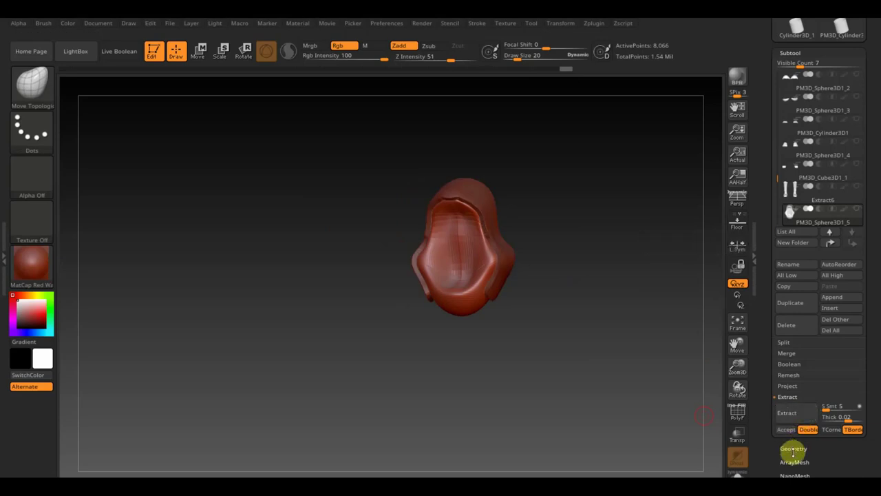
pyautogui.click(790, 430)
pyautogui.moveTo(614, 332)
pyautogui.mouseDown()
pyautogui.moveTo(620, 347)
pyautogui.moveTo(588, 326)
pyautogui.moveTo(594, 315)
pyautogui.moveTo(584, 339)
pyautogui.moveTo(594, 340)
pyautogui.mouseUp()
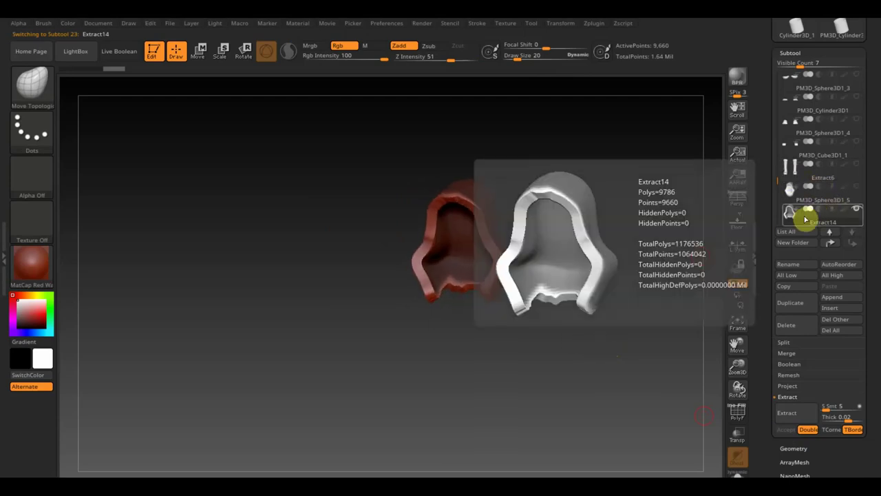
pyautogui.moveTo(819, 219)
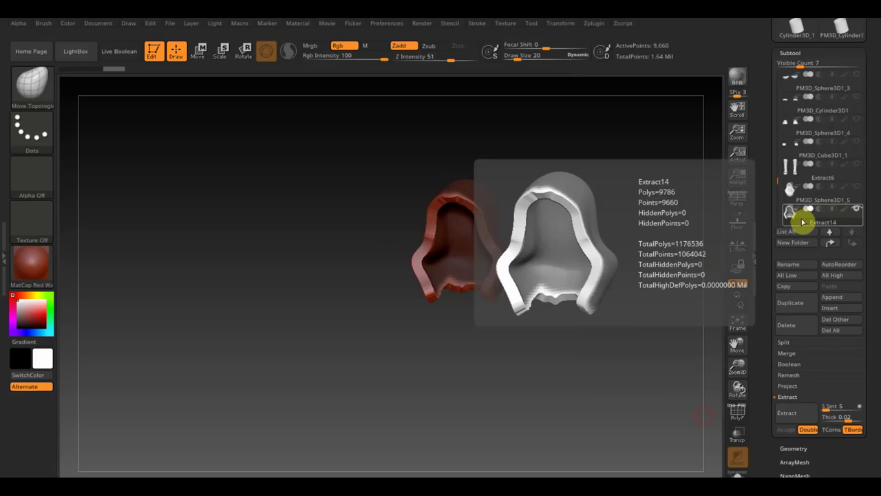
# Step: Delete the Extract14 subtool and set Extract Thick to 0.00006
pyautogui.click(793, 327)
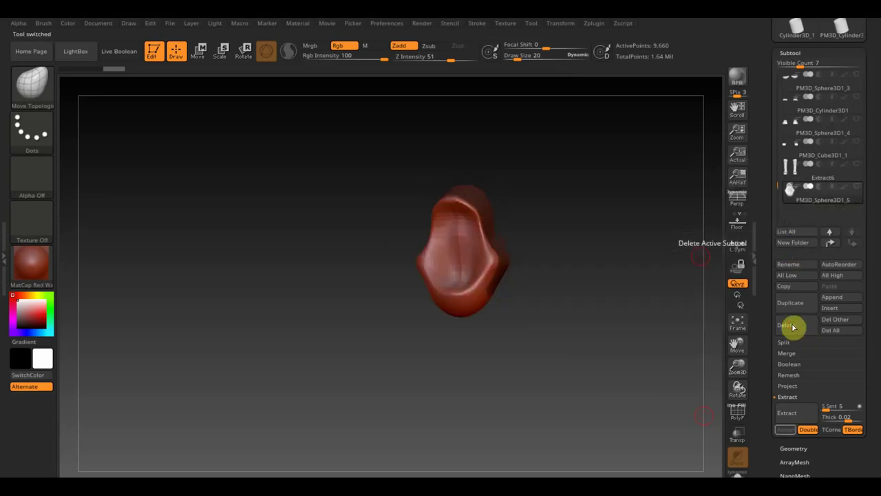
pyautogui.moveTo(603, 355); pyautogui.dragTo(554, 350)
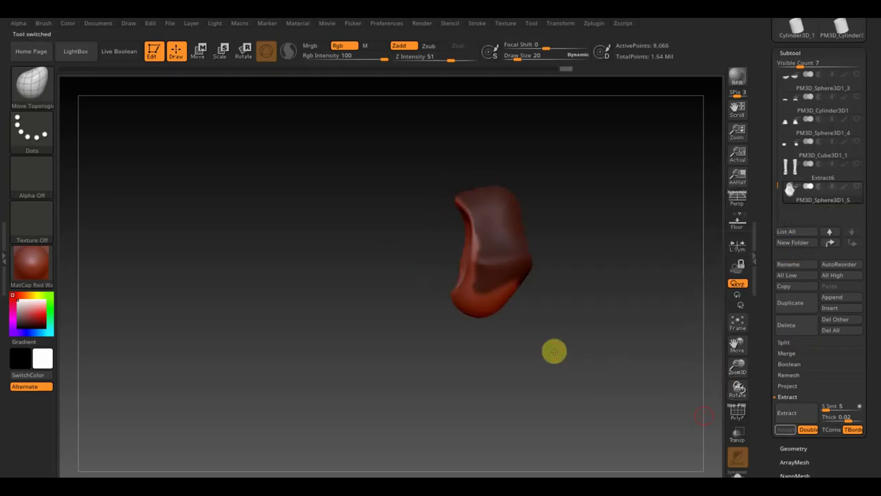
pyautogui.click(834, 417)
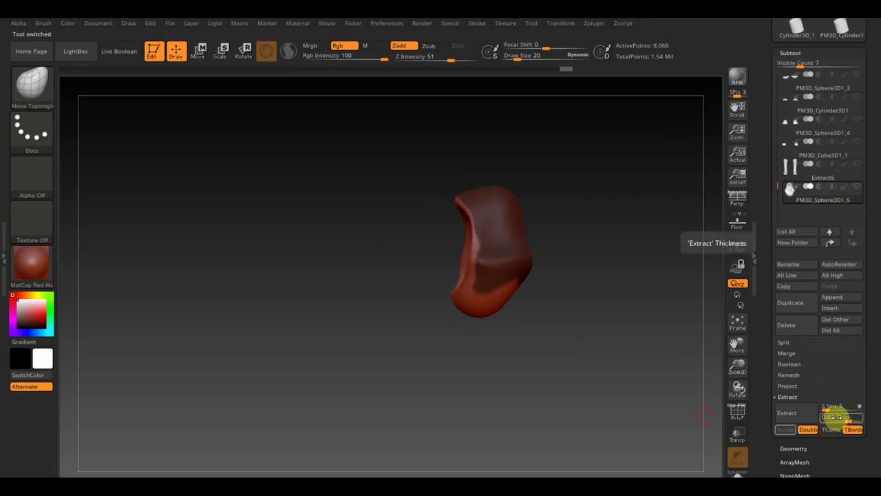
pyautogui.write('0.00')
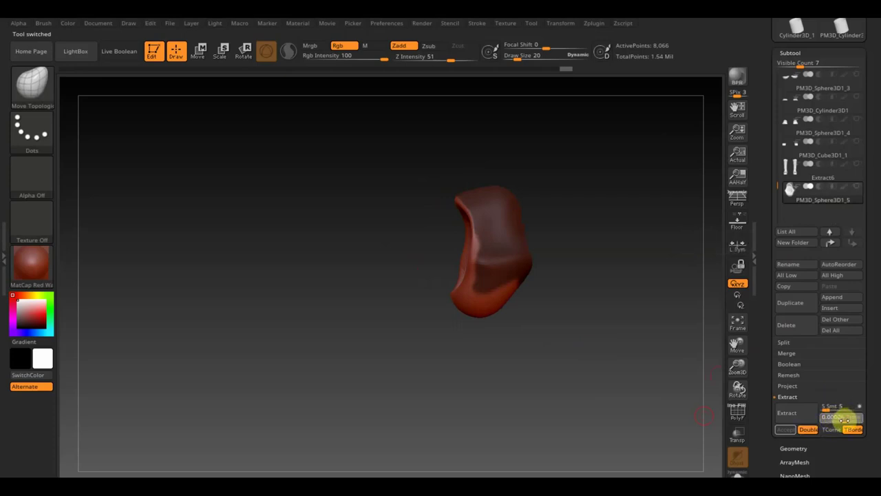
pyautogui.press('Return')
# Step: Extract and accept the masked hood area as the new Extract16 subtool
pyautogui.click(796, 414)
pyautogui.moveTo(680, 392)
pyautogui.mouseDown()
pyautogui.moveTo(649, 383)
pyautogui.moveTo(695, 393)
pyautogui.mouseUp()
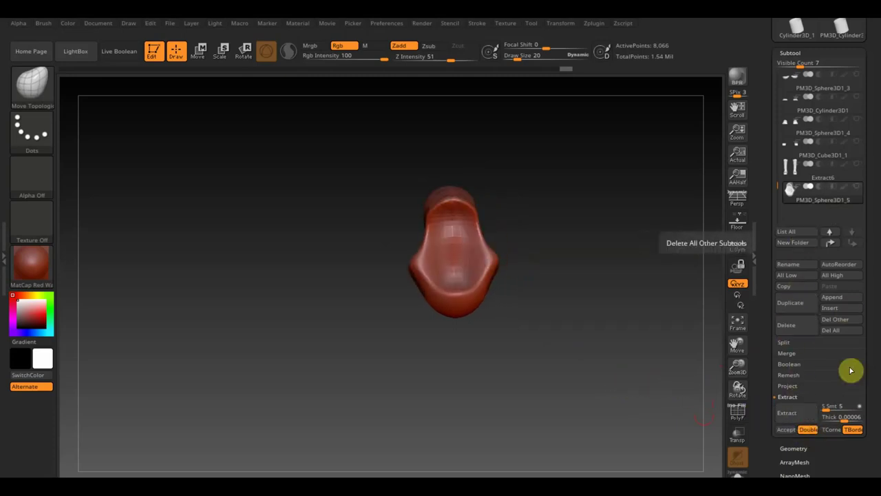
pyautogui.click(784, 429)
pyautogui.moveTo(662, 292)
pyautogui.mouseDown()
pyautogui.moveTo(660, 298)
pyautogui.moveTo(629, 298)
pyautogui.moveTo(639, 308)
pyautogui.mouseUp()
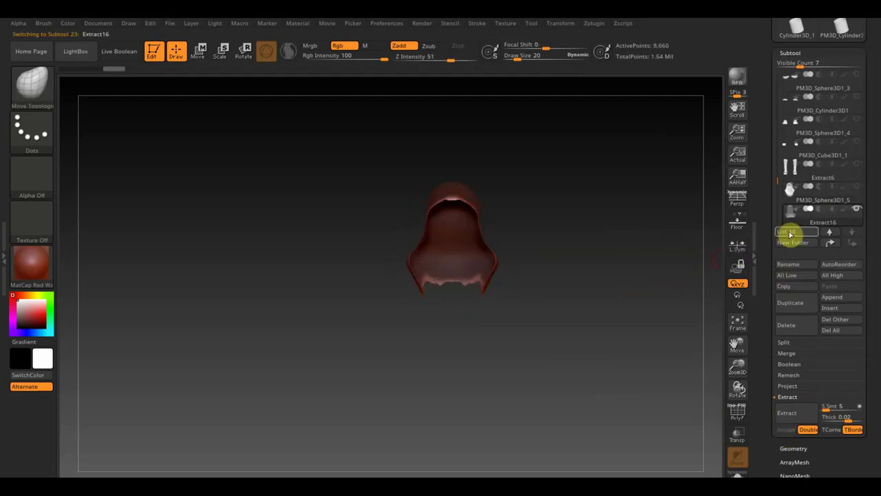
# Step: Clear the mask and inflate the hood slightly under Deformation
pyautogui.keyDown('ctrl'); pyautogui.click(640, 261); pyautogui.keyUp('ctrl')
pyautogui.moveTo(871, 460); pyautogui.dragTo(865, 393)
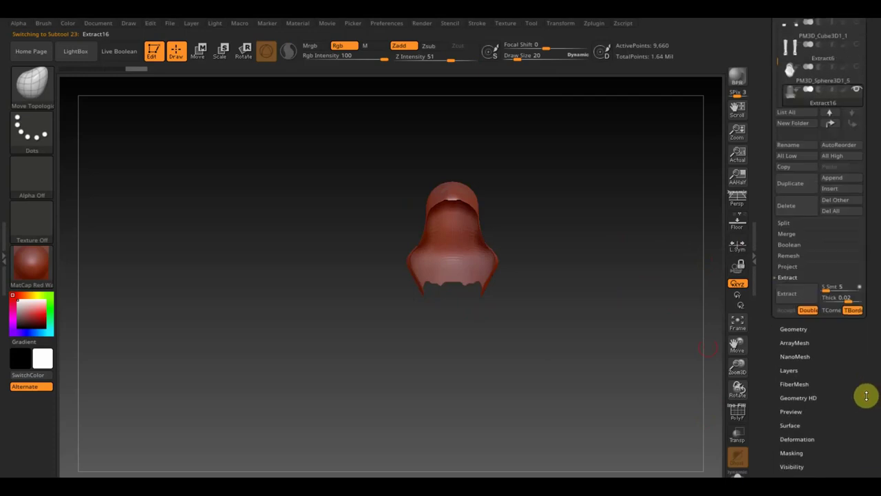
pyautogui.click(804, 437)
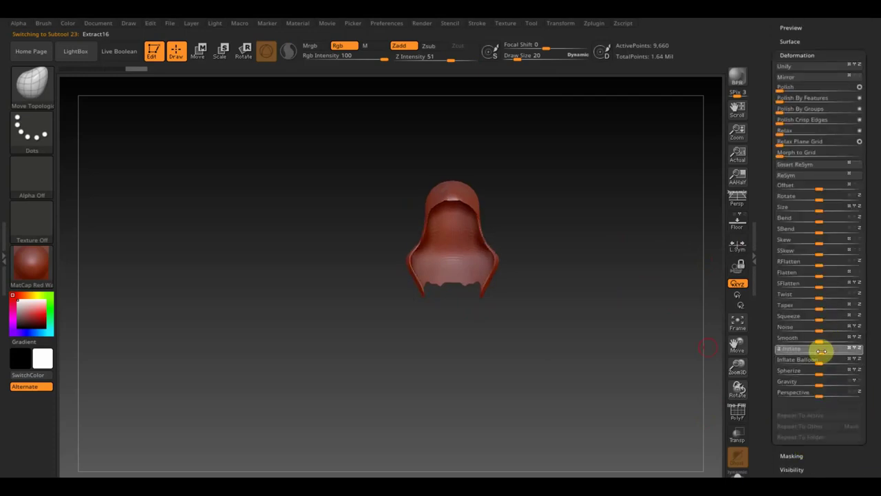
pyautogui.moveTo(821, 351); pyautogui.dragTo(823, 351)
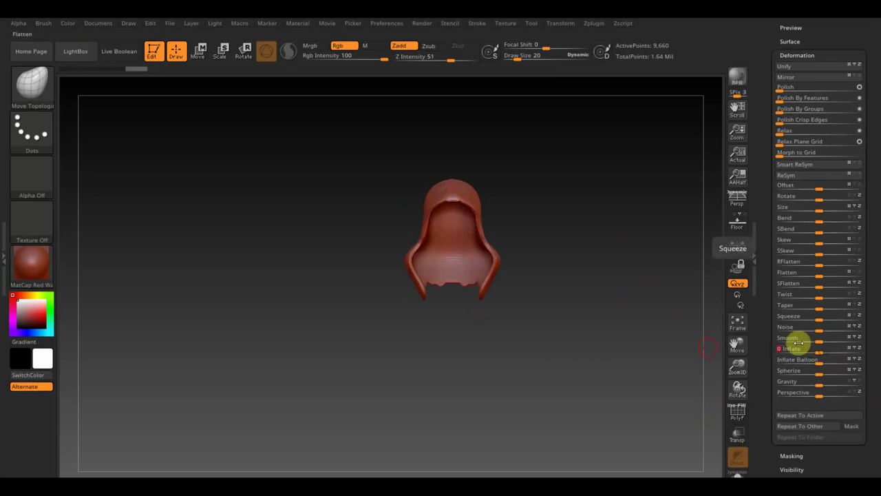
pyautogui.moveTo(849, 35)
pyautogui.mouseDown()
pyautogui.moveTo(854, 79)
pyautogui.moveTo(852, 53)
pyautogui.mouseUp()
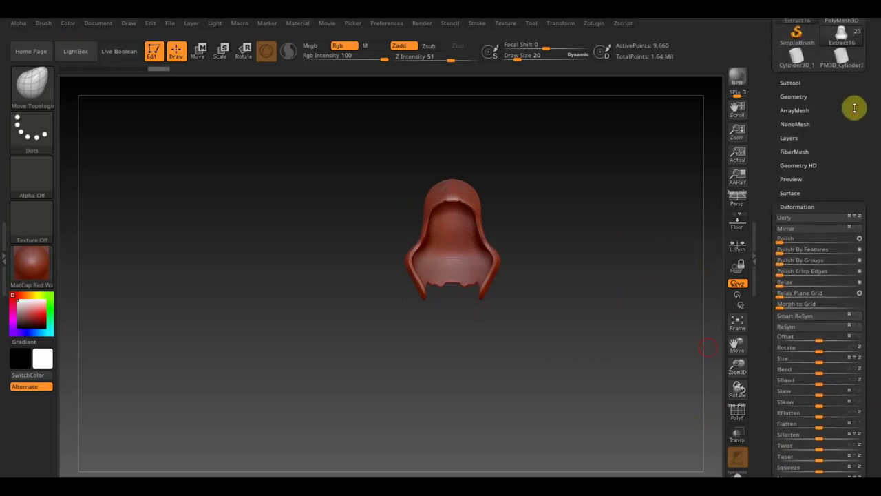
# Step: DynaMesh the Extract16 hood at resolution 568
pyautogui.click(792, 98)
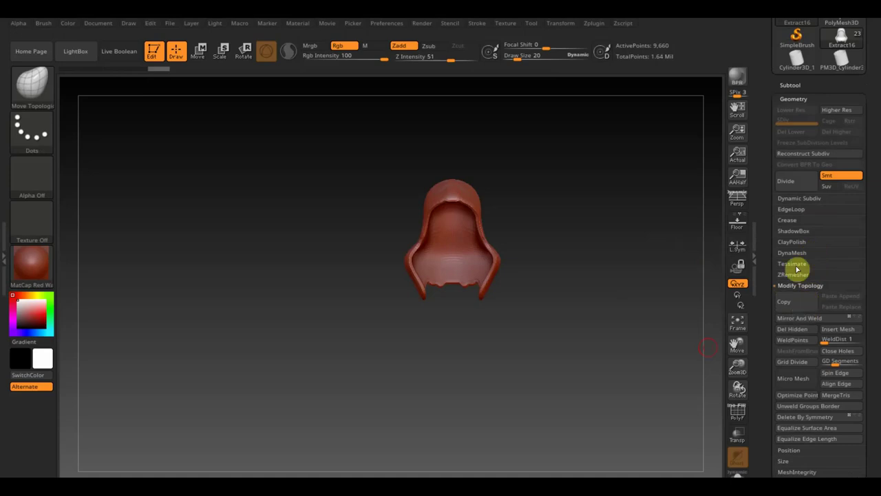
pyautogui.click(791, 252)
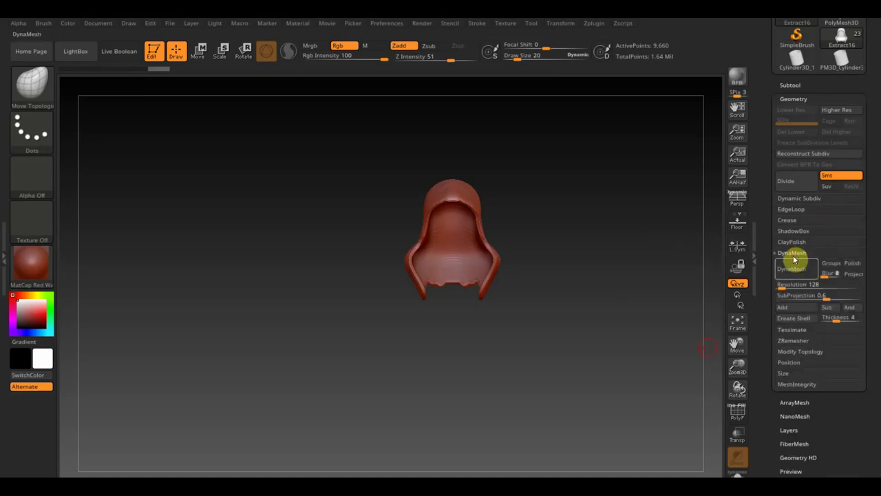
pyautogui.click(787, 285)
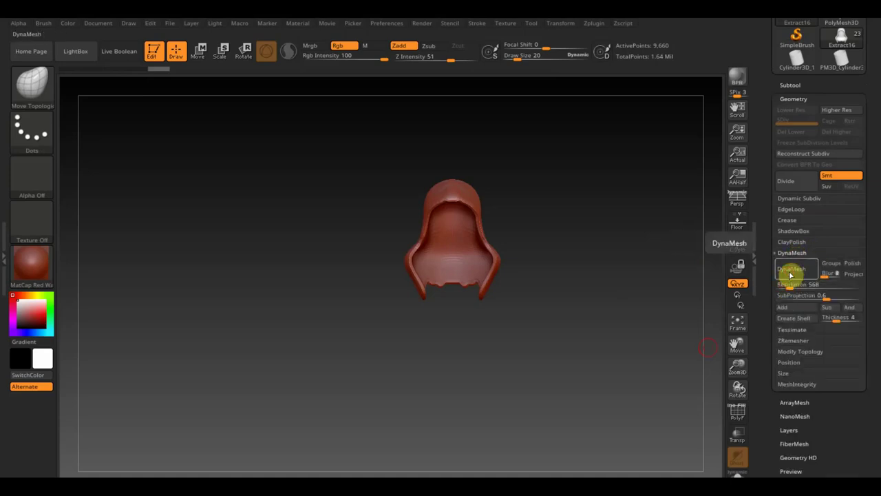
pyautogui.click(790, 271)
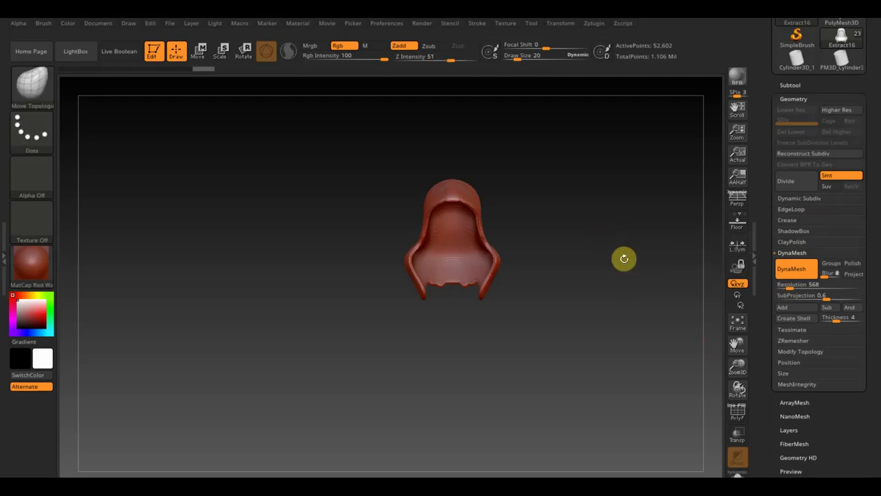
# Step: Raise Draw Size to 85 and Shift-smooth the DynaMeshed hood's surface
pyautogui.moveTo(527, 228); pyautogui.dragTo(569, 227)
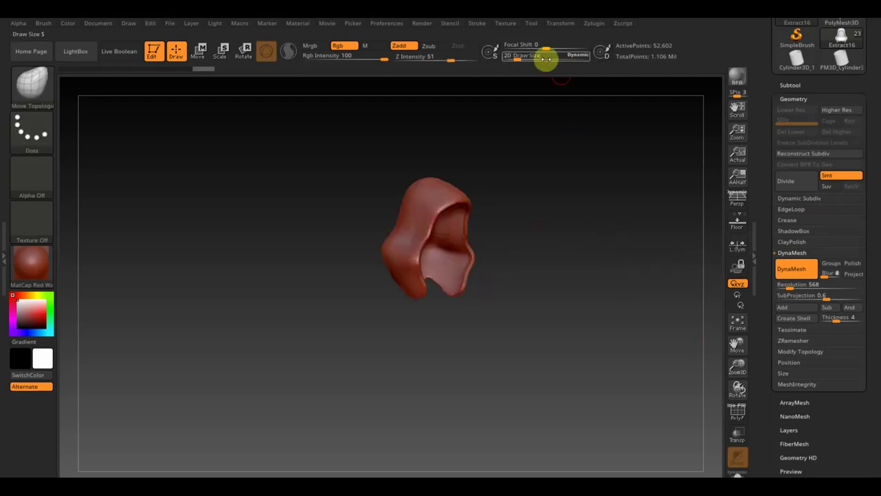
pyautogui.moveTo(545, 60); pyautogui.dragTo(530, 61)
pyautogui.moveTo(436, 206)
pyautogui.keyDown('shift'); pyautogui.mouseDown()
pyautogui.moveTo(426, 245)
pyautogui.moveTo(458, 289)
pyautogui.moveTo(417, 240)
pyautogui.mouseUp(); pyautogui.keyUp('shift')
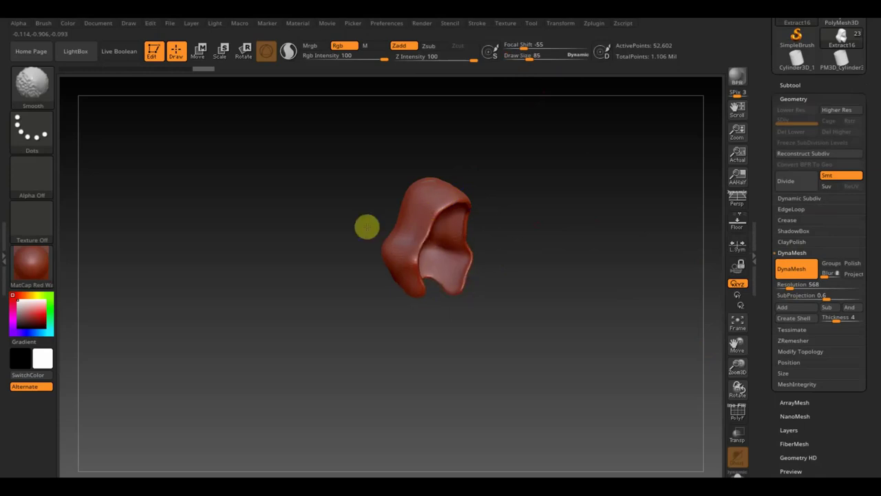
pyautogui.moveTo(367, 227)
pyautogui.mouseDown()
pyautogui.moveTo(409, 257)
pyautogui.moveTo(433, 316)
pyautogui.moveTo(415, 295)
pyautogui.moveTo(423, 299)
pyautogui.moveTo(431, 282)
pyautogui.moveTo(431, 293)
pyautogui.moveTo(436, 277)
pyautogui.moveTo(422, 289)
pyautogui.moveTo(419, 258)
pyautogui.moveTo(403, 246)
pyautogui.mouseUp()
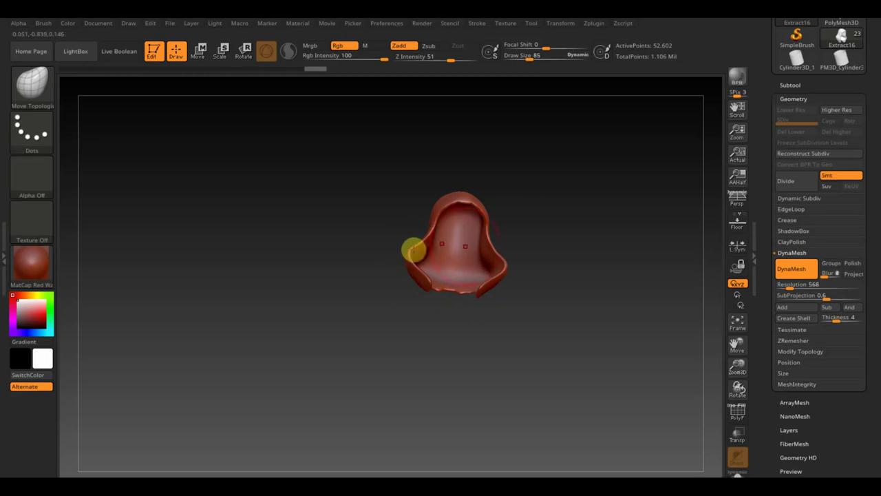
pyautogui.moveTo(513, 234)
pyautogui.mouseDown()
pyautogui.moveTo(519, 229)
pyautogui.moveTo(466, 248)
pyautogui.moveTo(544, 264)
pyautogui.moveTo(497, 269)
pyautogui.moveTo(517, 277)
pyautogui.moveTo(492, 287)
pyautogui.moveTo(613, 296)
pyautogui.moveTo(606, 303)
pyautogui.mouseUp()
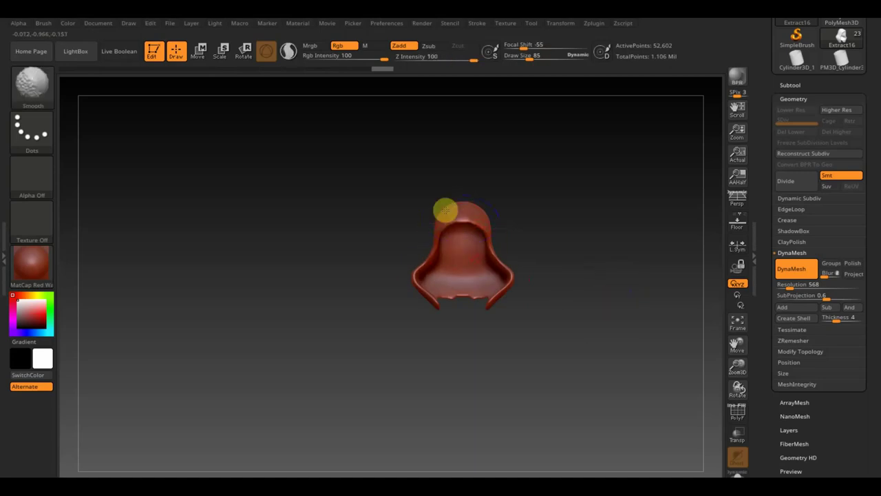
# Step: Delete the PM3D_Sphere3D1_5 subtool and Shift-click to make all subtools visible
pyautogui.click(790, 83)
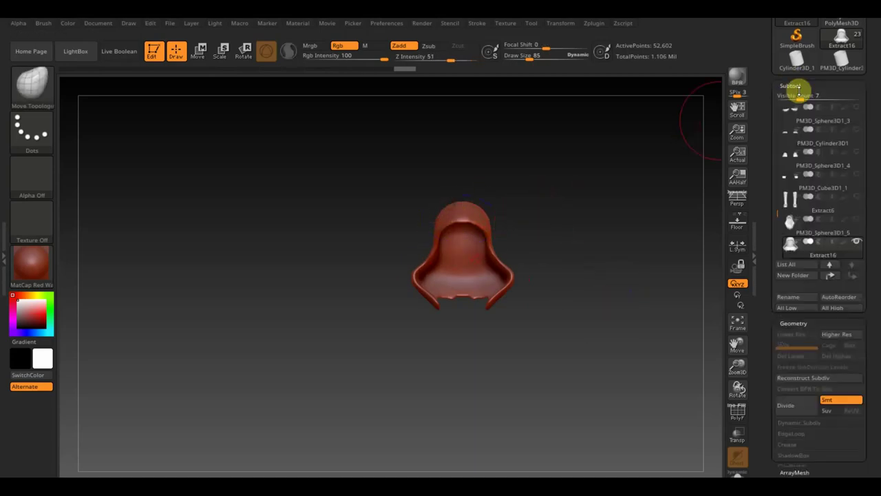
pyautogui.click(799, 221)
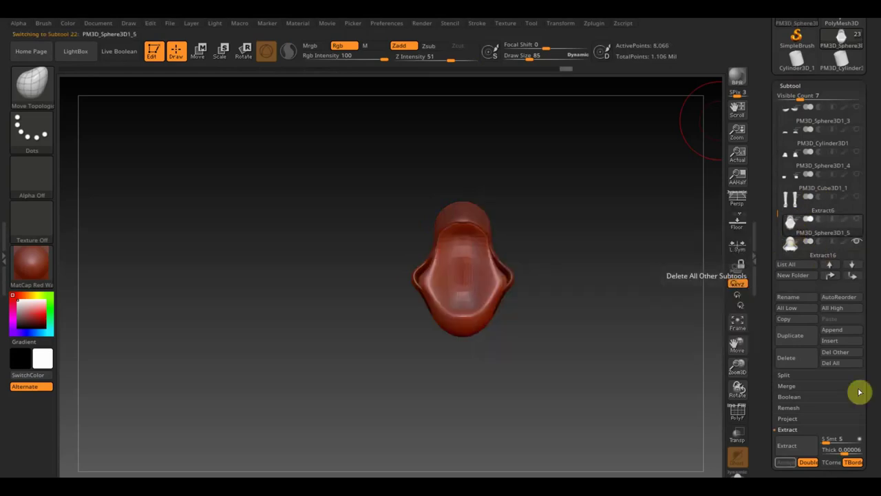
pyautogui.click(791, 357)
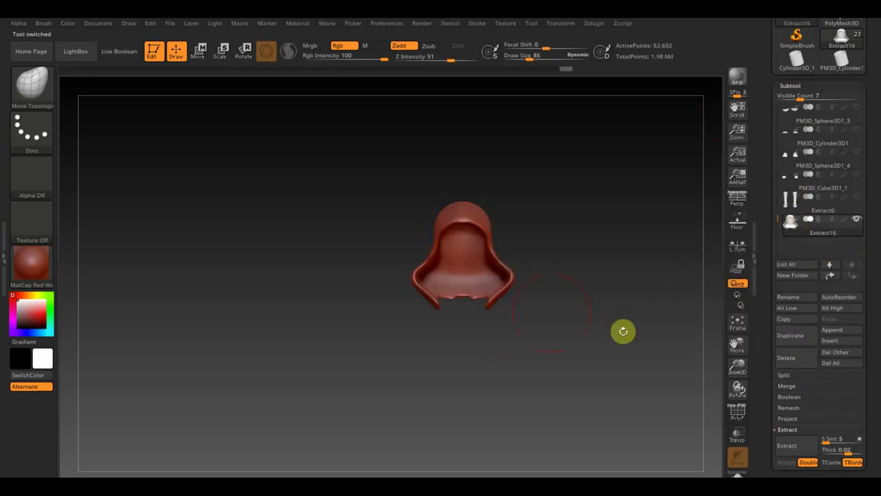
pyautogui.press('shift')
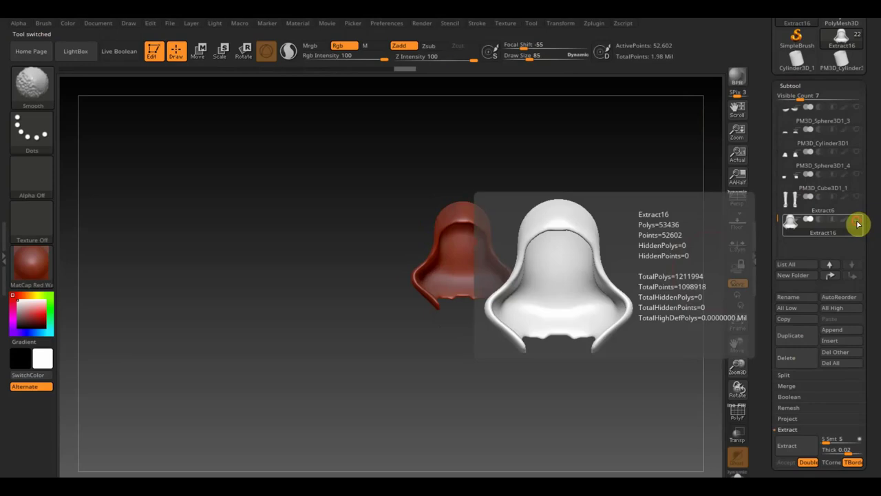
pyautogui.keyDown('shift'); pyautogui.click(858, 223); pyautogui.keyUp('shift')
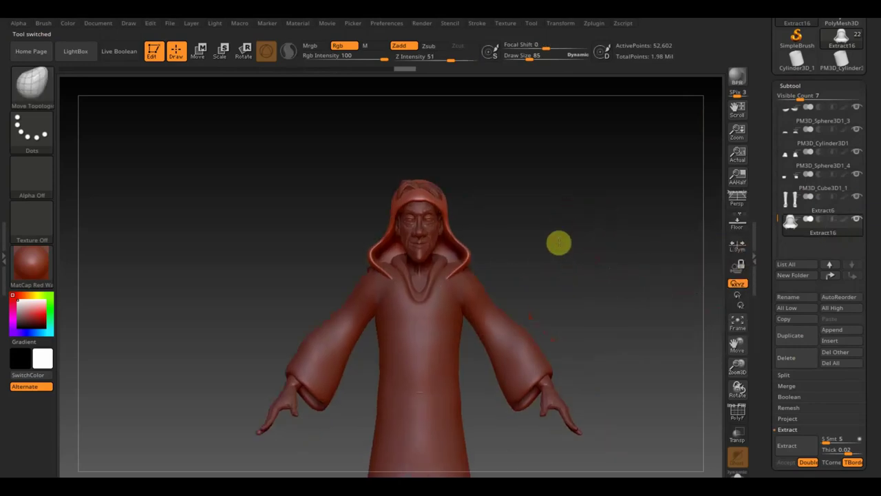
# Step: Adjust the hood near the neck and pull its left edge upward
pyautogui.moveTo(600, 260)
pyautogui.mouseDown()
pyautogui.moveTo(532, 234)
pyautogui.moveTo(552, 274)
pyautogui.mouseUp()
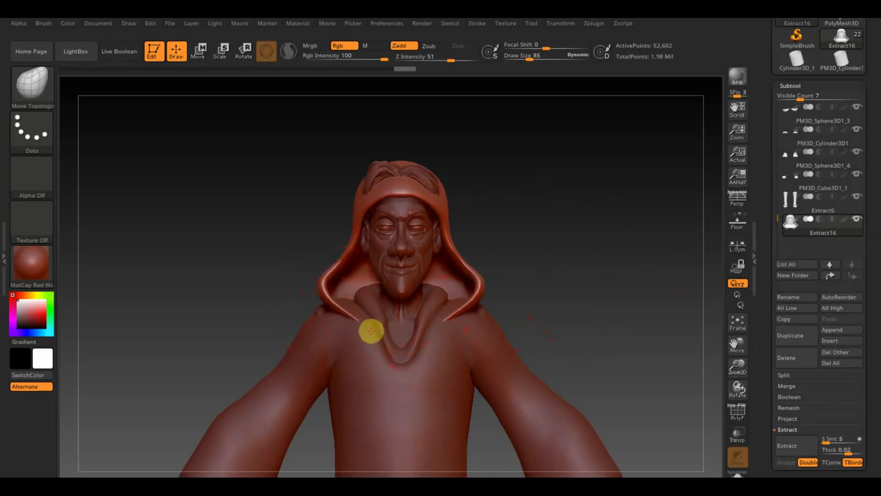
pyautogui.moveTo(513, 330)
pyautogui.mouseDown()
pyautogui.moveTo(401, 315)
pyautogui.moveTo(374, 323)
pyautogui.moveTo(371, 339)
pyautogui.mouseUp()
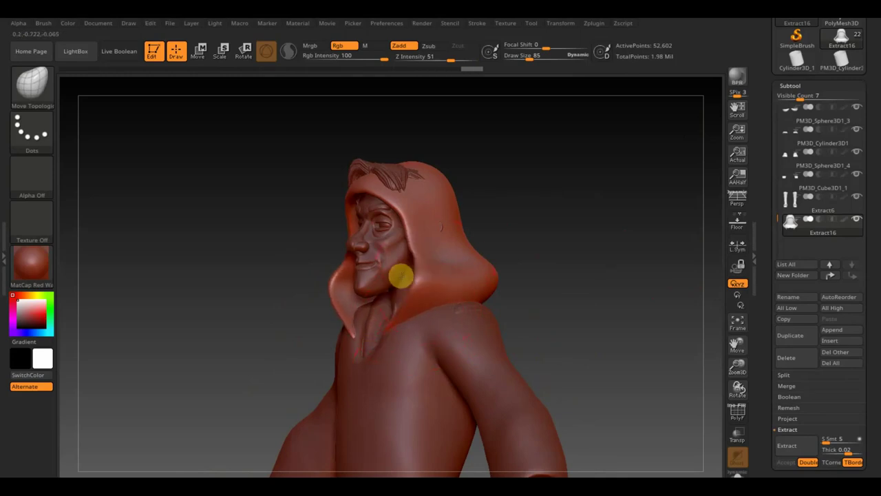
pyautogui.moveTo(508, 284)
pyautogui.mouseDown()
pyautogui.moveTo(576, 299)
pyautogui.moveTo(435, 305)
pyautogui.moveTo(379, 299)
pyautogui.moveTo(373, 289)
pyautogui.mouseUp()
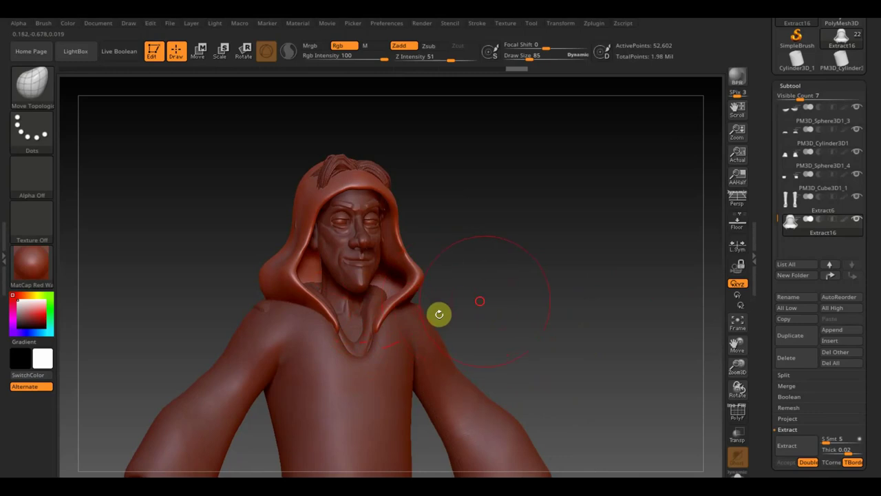
pyautogui.moveTo(439, 313); pyautogui.dragTo(468, 295)
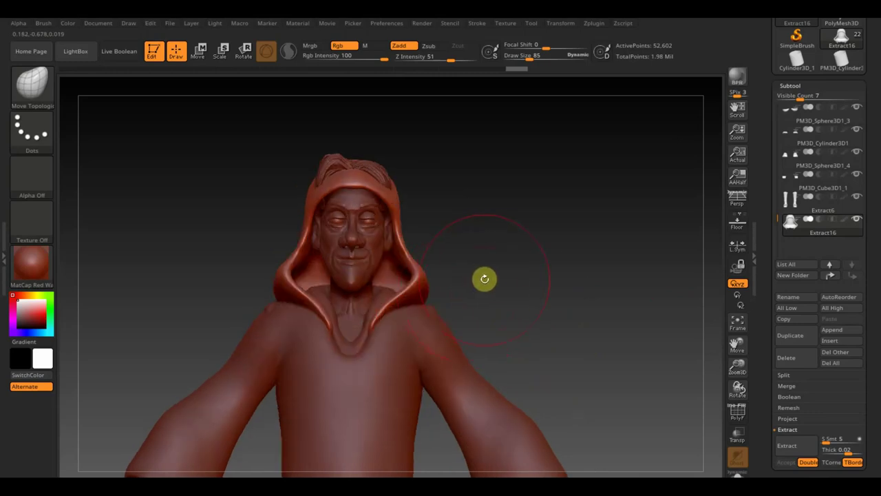
pyautogui.moveTo(379, 299); pyautogui.dragTo(372, 294)
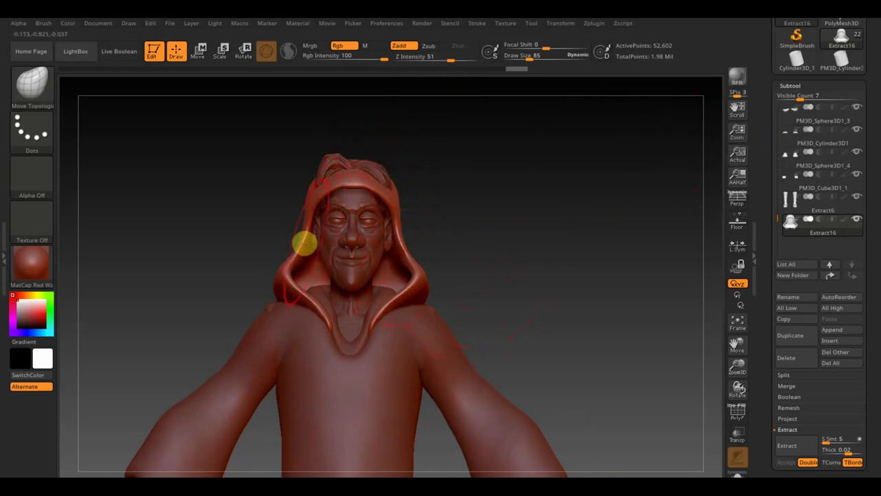
pyautogui.moveTo(303, 258); pyautogui.dragTo(304, 194)
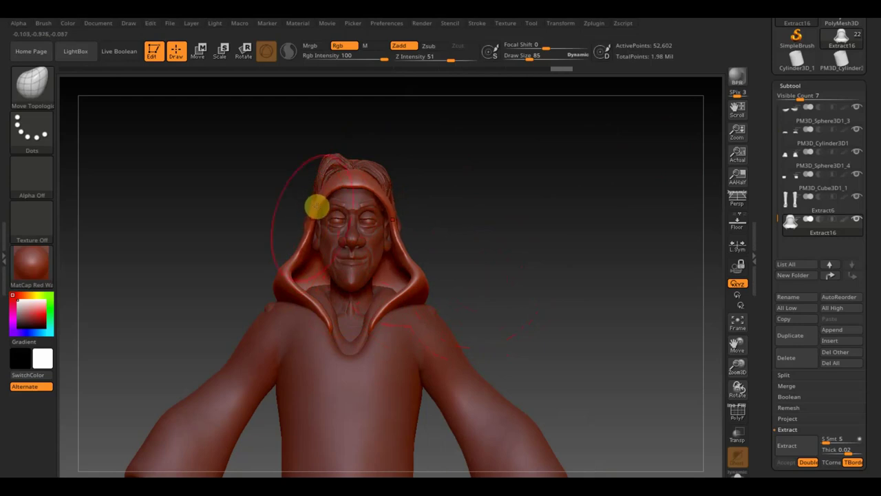
pyautogui.moveTo(316, 206); pyautogui.dragTo(305, 240)
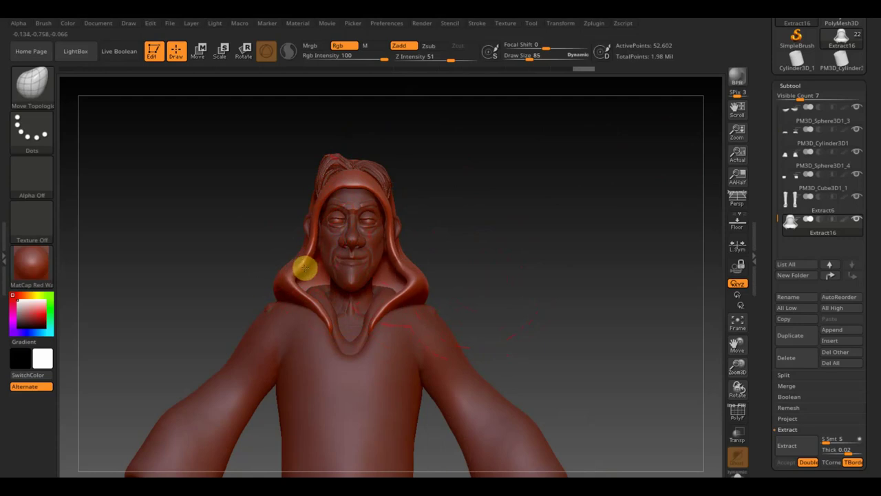
# Step: Bulge the hood's left side and upper-left contour outward to clear the hair
pyautogui.moveTo(314, 259); pyautogui.dragTo(309, 243)
pyautogui.moveTo(309, 243); pyautogui.dragTo(269, 218, button='right')
pyautogui.moveTo(269, 218); pyautogui.dragTo(289, 222)
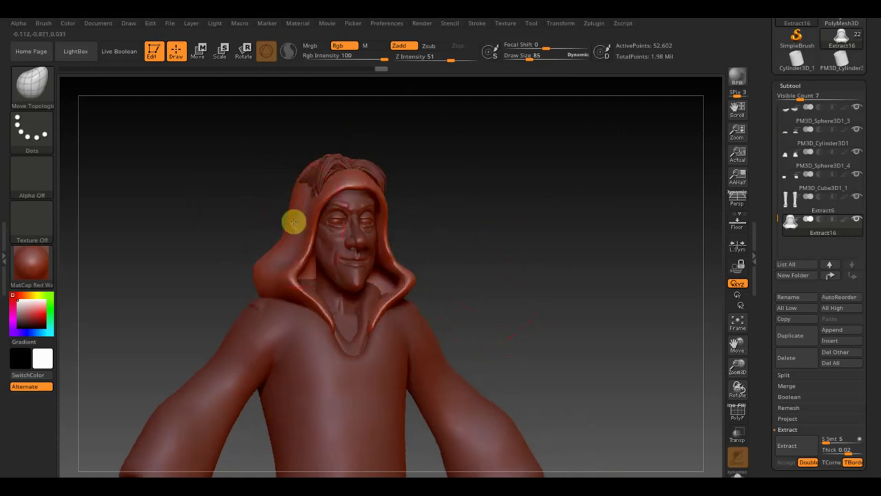
pyautogui.moveTo(288, 220); pyautogui.dragTo(234, 191, button='right')
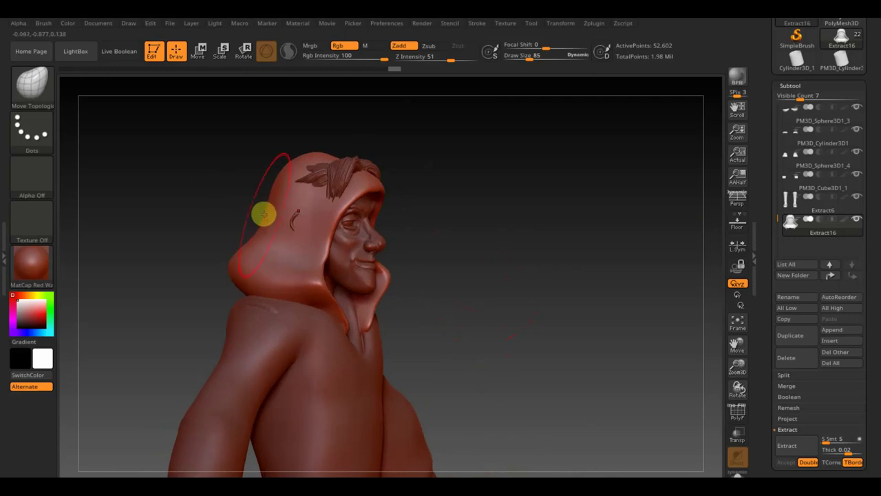
pyautogui.moveTo(274, 227); pyautogui.dragTo(279, 173)
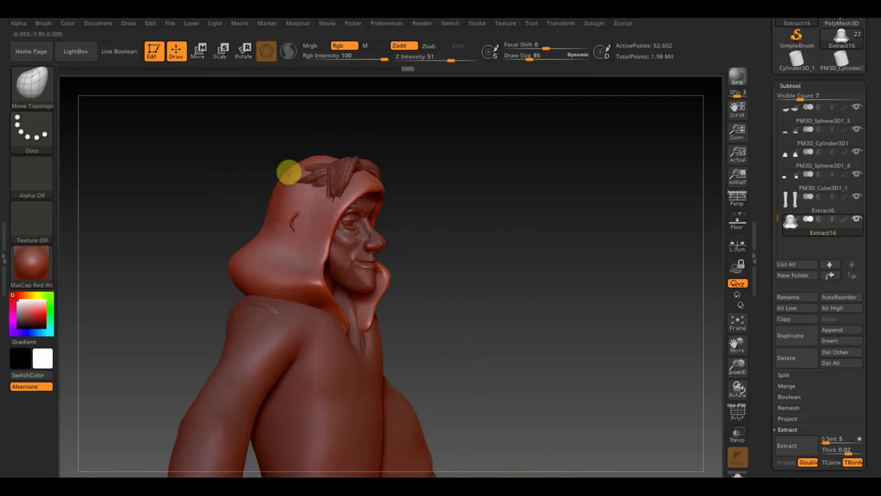
pyautogui.moveTo(289, 176)
pyautogui.mouseDown(button='right')
pyautogui.moveTo(434, 179)
pyautogui.moveTo(413, 175)
pyautogui.moveTo(419, 171)
pyautogui.moveTo(402, 187)
pyautogui.mouseUp(button='right')
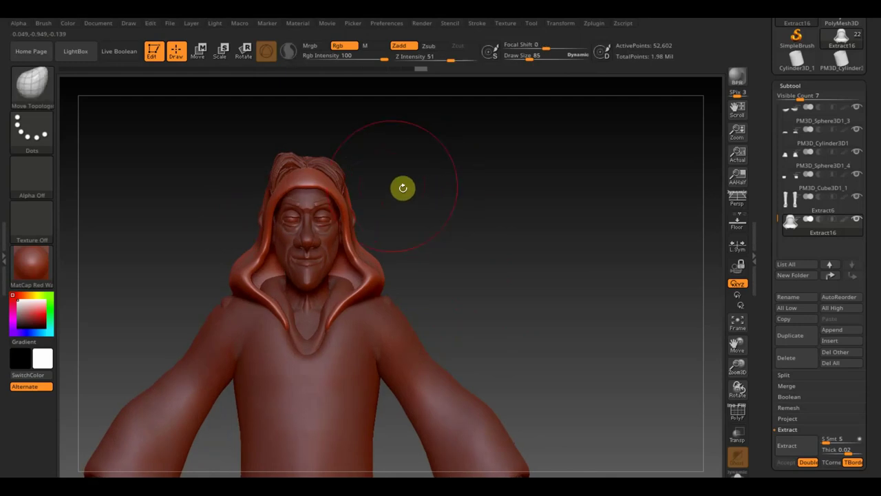
# Step: Make the hair the active subtool, with the Extract16 hood hidden
pyautogui.keyDown('alt'); pyautogui.click(337, 167); pyautogui.keyUp('alt')
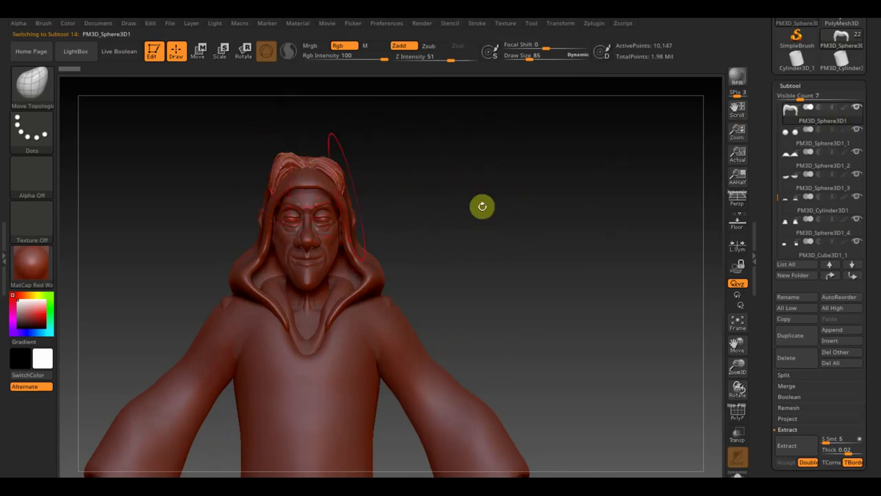
pyautogui.keyDown('alt'); pyautogui.click(377, 276); pyautogui.keyUp('alt')
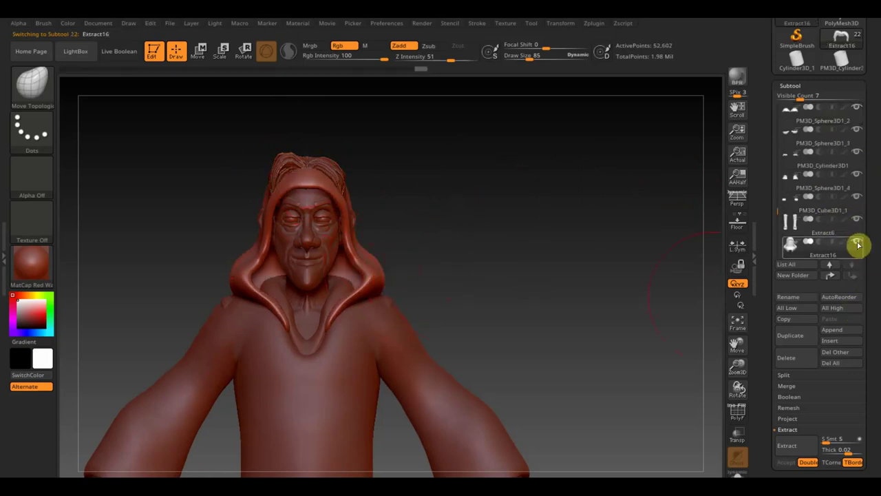
pyautogui.keyDown('alt'); pyautogui.click(351, 177); pyautogui.keyUp('alt')
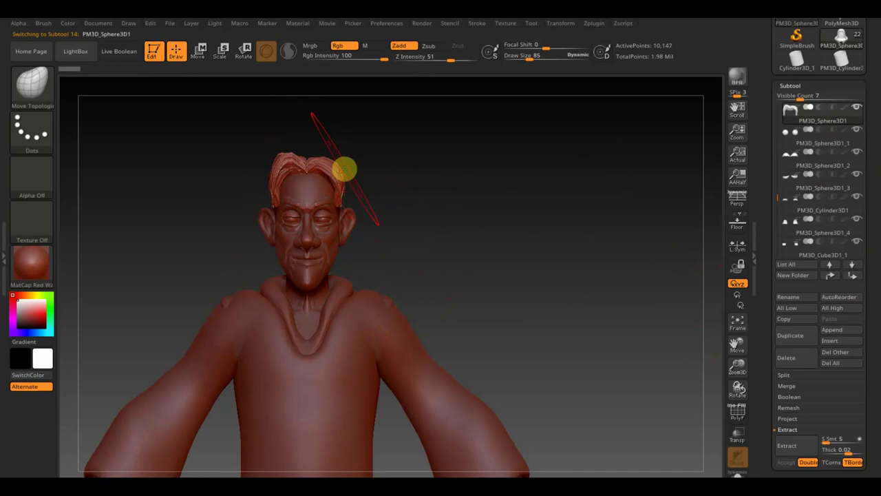
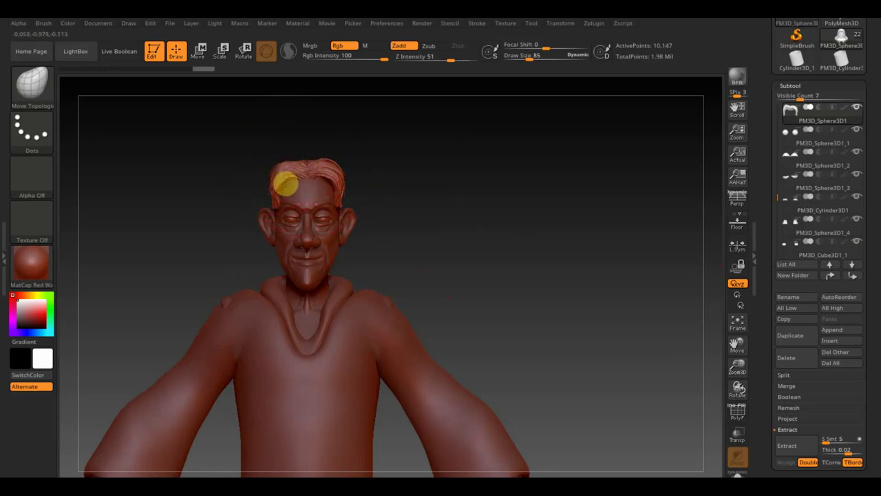
# Step: Check the hair from both profiles and the front, then make майло2 the active subtool
pyautogui.moveTo(385, 182); pyautogui.dragTo(434, 188)
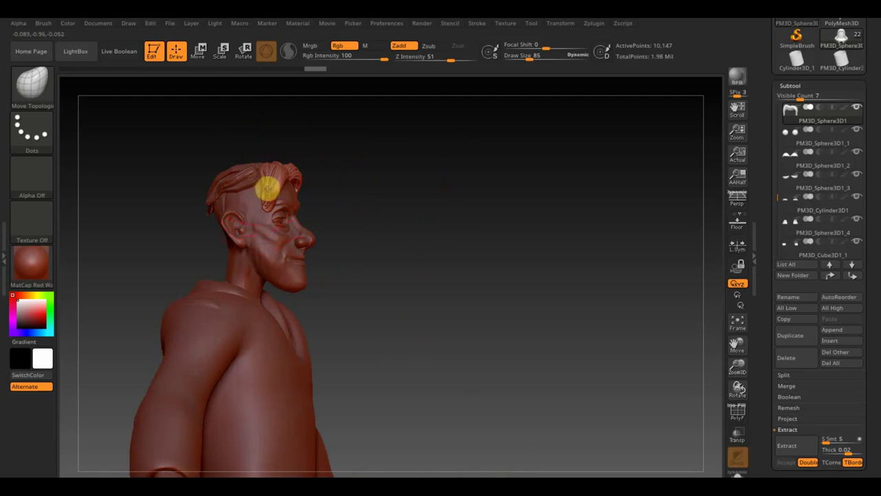
pyautogui.moveTo(267, 189)
pyautogui.mouseDown(button='right')
pyautogui.moveTo(328, 200)
pyautogui.moveTo(295, 209)
pyautogui.moveTo(287, 200)
pyautogui.mouseUp(button='right')
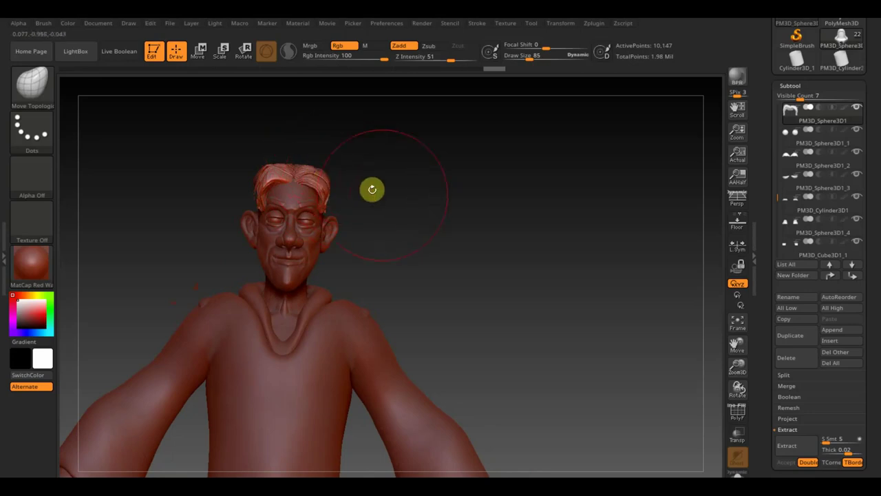
pyautogui.moveTo(371, 189)
pyautogui.mouseDown(button='right')
pyautogui.moveTo(363, 200)
pyautogui.moveTo(381, 199)
pyautogui.mouseUp(button='right')
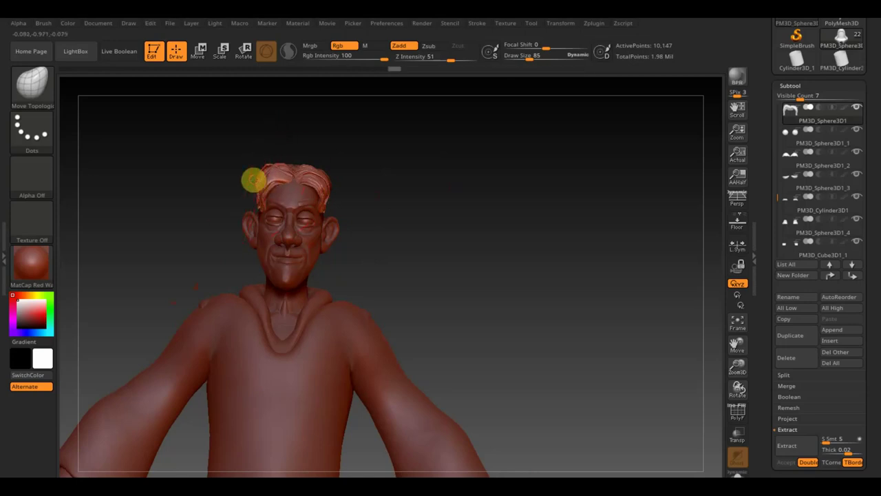
pyautogui.keyDown('shift'); pyautogui.moveTo(376, 180); pyautogui.dragTo(349, 188); pyautogui.keyUp('shift')
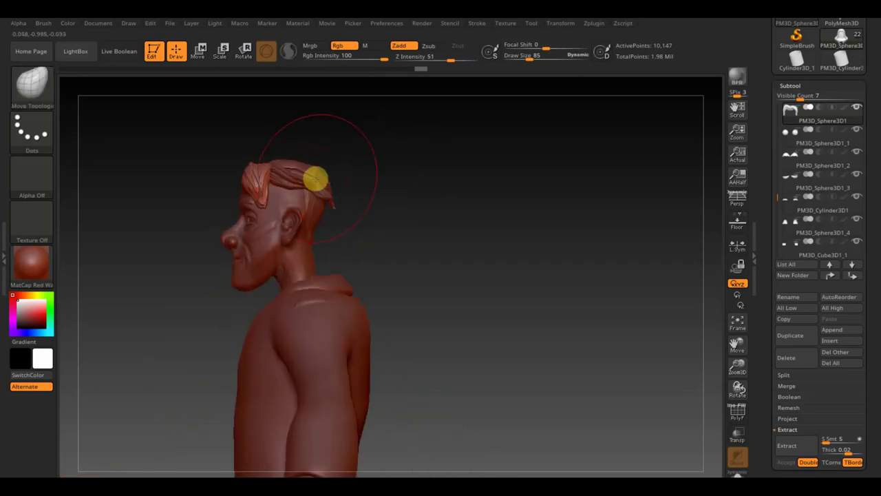
pyautogui.keyDown('alt'); pyautogui.click(314, 178); pyautogui.keyUp('alt')
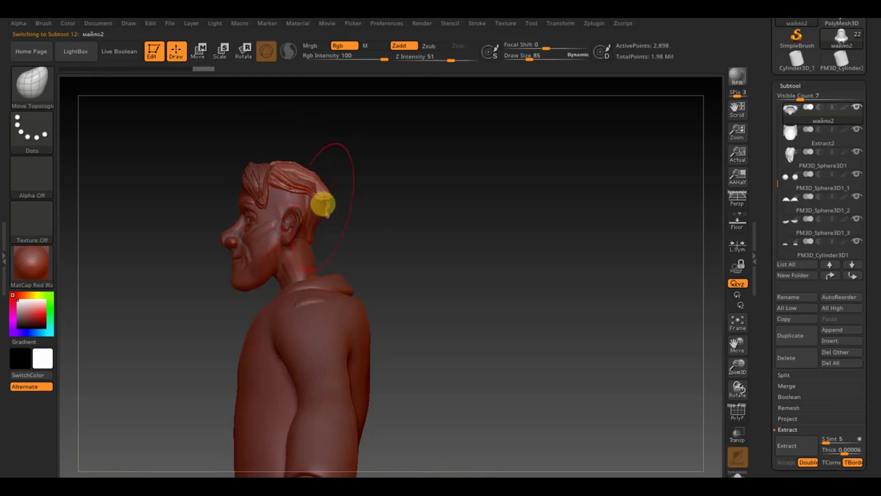
# Step: Orbit around the figure while stepping through the Extract2 and джедай subtools
pyautogui.moveTo(349, 203); pyautogui.dragTo(296, 203)
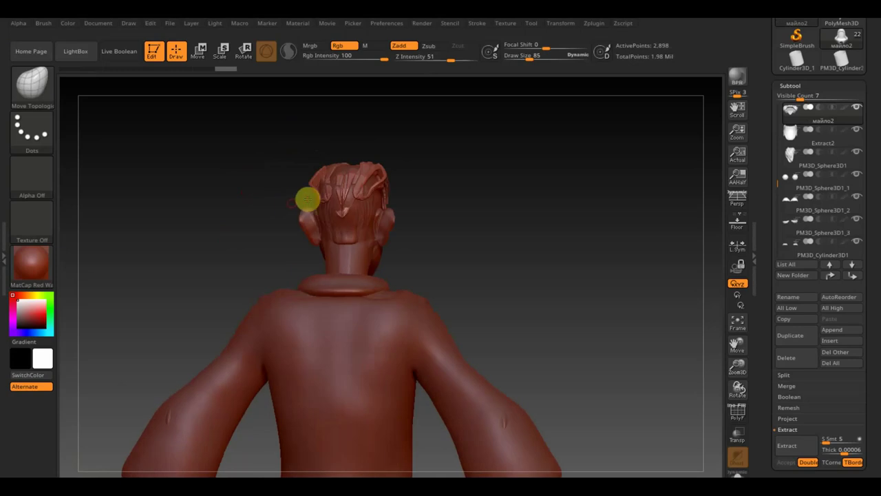
pyautogui.moveTo(413, 197); pyautogui.dragTo(358, 212)
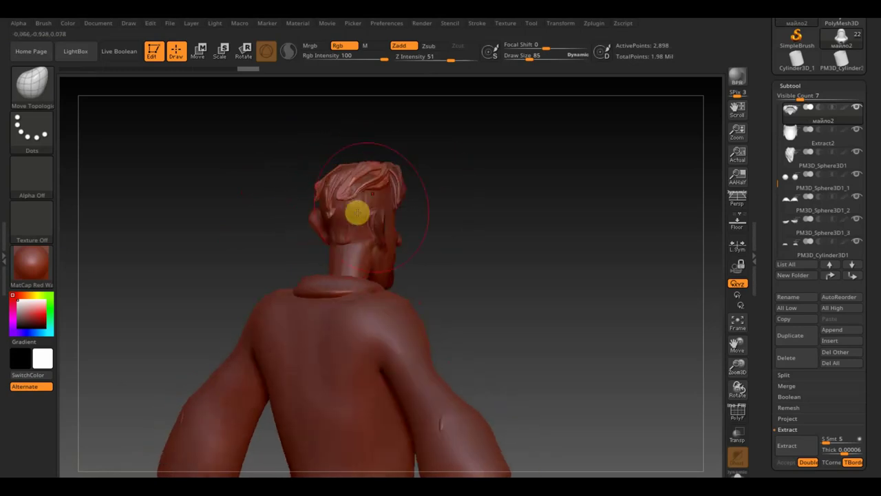
pyautogui.keyDown('alt'); pyautogui.click(348, 218); pyautogui.keyUp('alt')
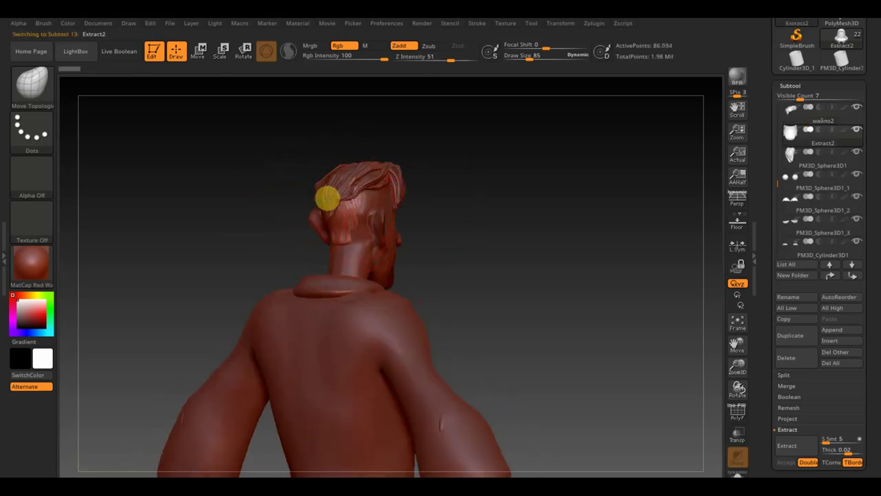
pyautogui.keyDown('shift'); pyautogui.moveTo(393, 210); pyautogui.dragTo(389, 222); pyautogui.keyUp('shift')
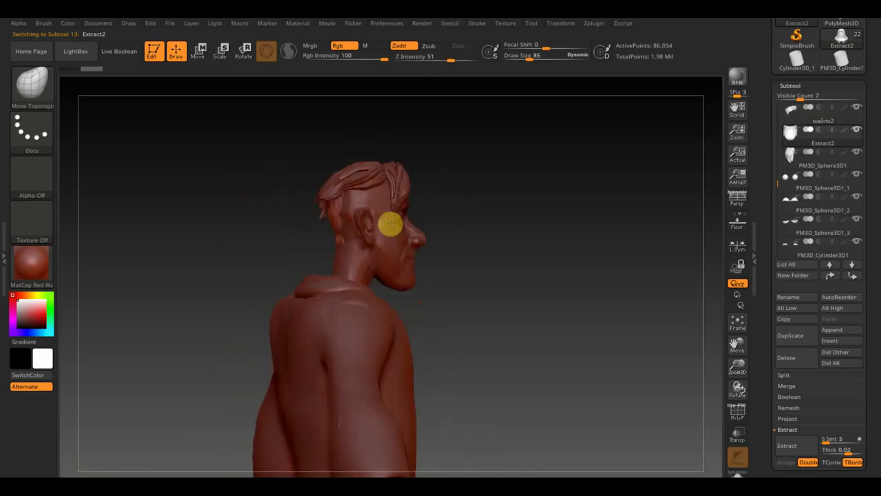
pyautogui.press('shift')
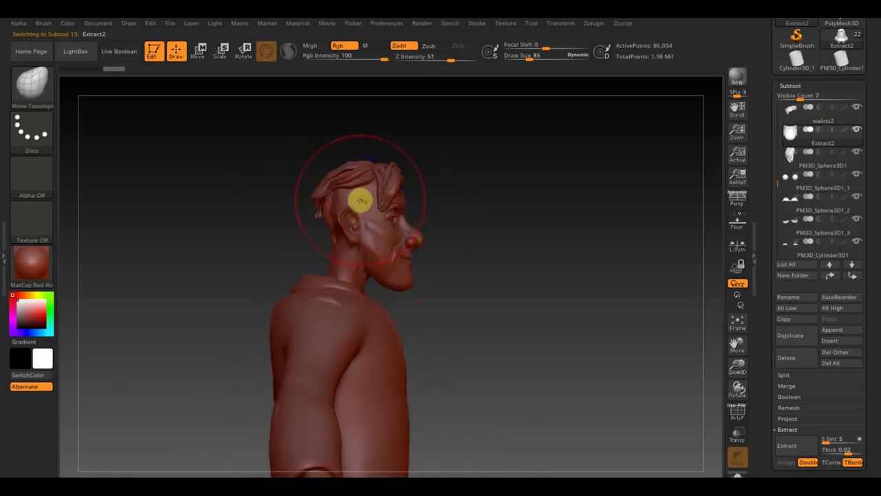
pyautogui.keyDown('alt'); pyautogui.click(360, 201); pyautogui.keyUp('alt')
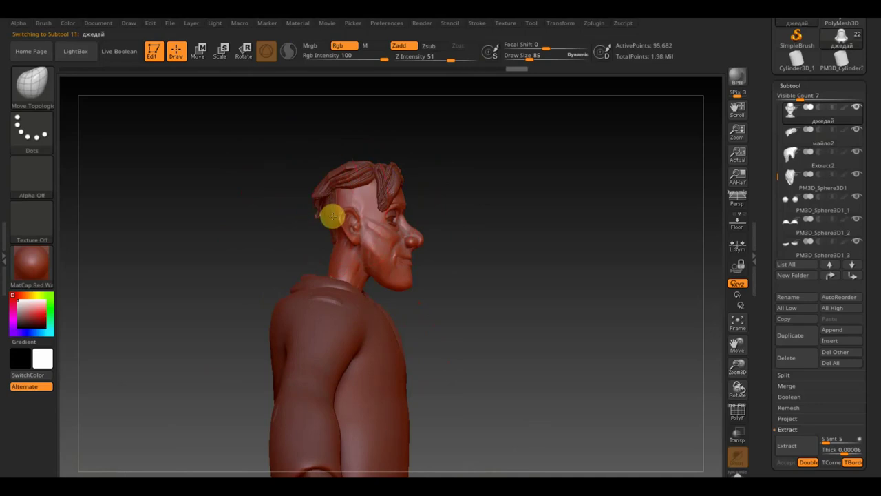
pyautogui.moveTo(349, 208); pyautogui.dragTo(324, 220)
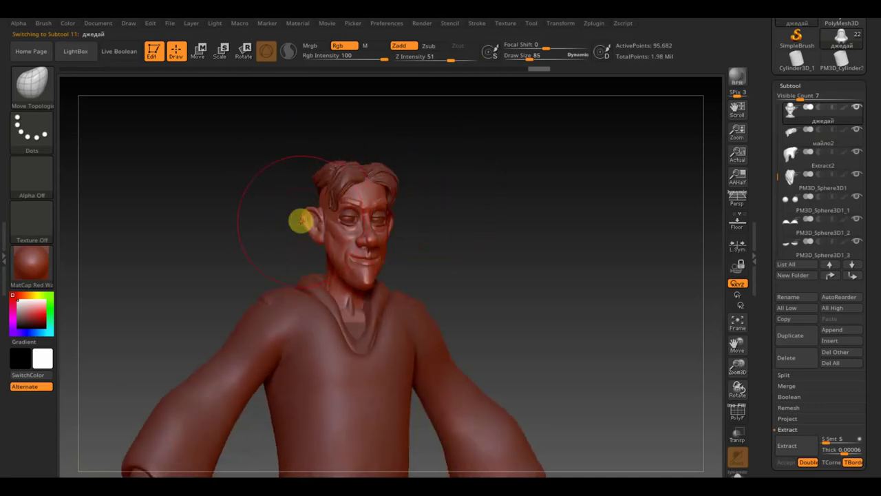
pyautogui.moveTo(428, 209)
pyautogui.mouseDown()
pyautogui.moveTo(407, 199)
pyautogui.moveTo(413, 203)
pyautogui.mouseUp()
pyautogui.click(349, 169)
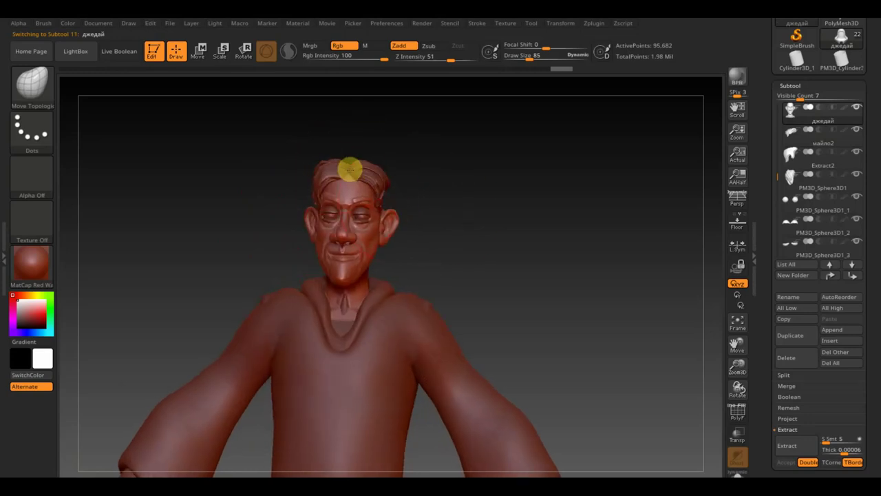
pyautogui.moveTo(372, 175)
pyautogui.mouseDown()
pyautogui.moveTo(327, 177)
pyautogui.moveTo(427, 106)
pyautogui.mouseUp()
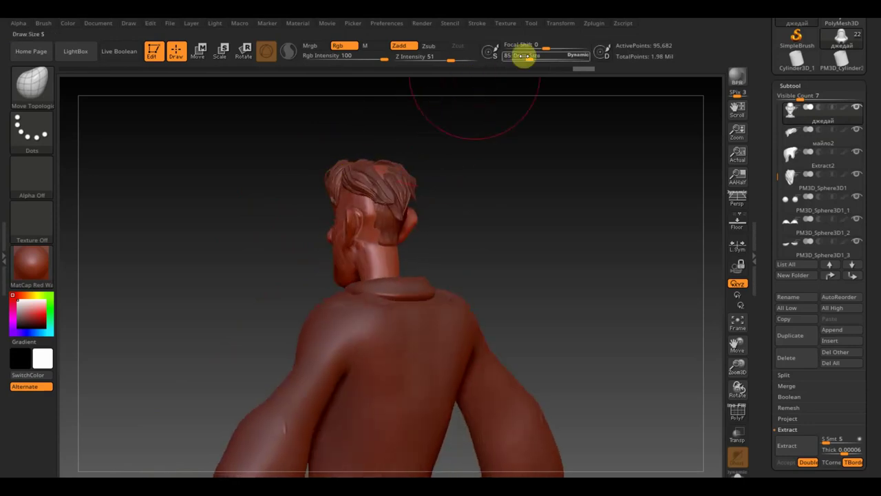
# Step: Lower Draw Size to 29, activate майло2 and push the strands on top of the head
pyautogui.moveTo(527, 55); pyautogui.dragTo(518, 55)
pyautogui.moveTo(432, 199)
pyautogui.mouseDown()
pyautogui.moveTo(427, 175)
pyautogui.moveTo(413, 176)
pyautogui.moveTo(421, 181)
pyautogui.mouseUp()
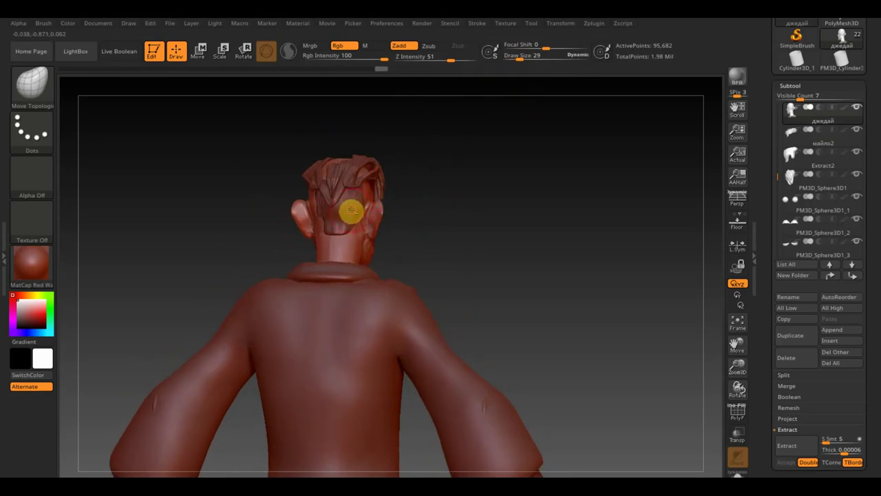
pyautogui.keyDown('alt'); pyautogui.click(356, 204); pyautogui.keyUp('alt')
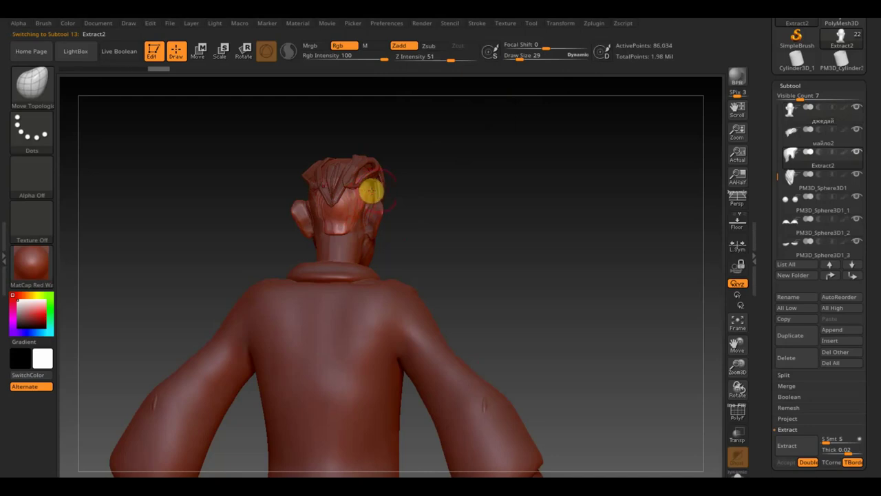
pyautogui.moveTo(371, 192)
pyautogui.mouseDown()
pyautogui.moveTo(409, 190)
pyautogui.moveTo(386, 184)
pyautogui.mouseUp()
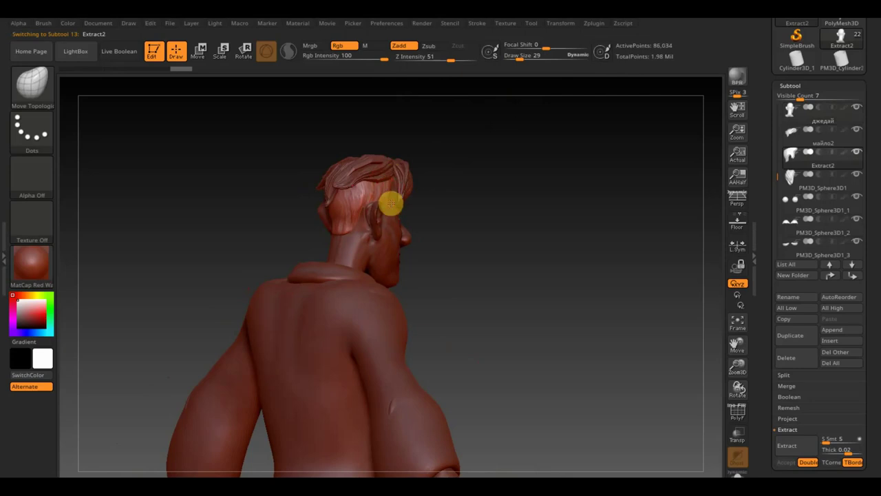
pyautogui.moveTo(393, 214); pyautogui.dragTo(455, 213)
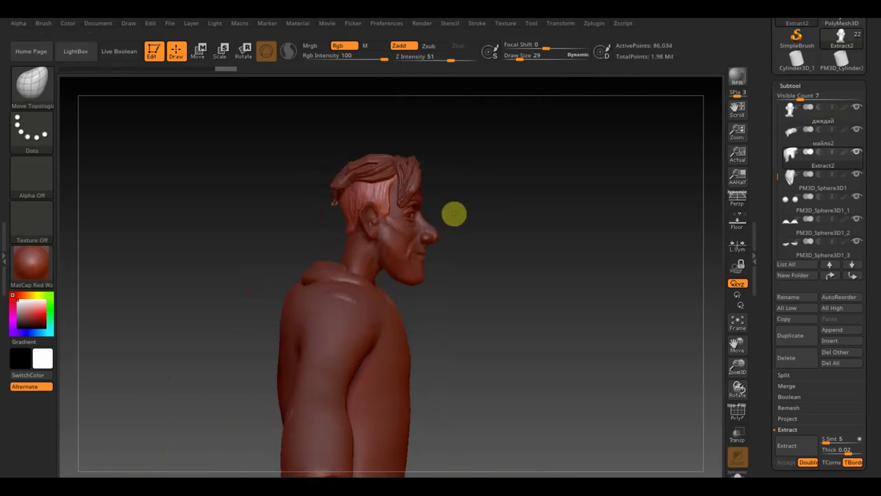
pyautogui.keyDown('alt'); pyautogui.click(349, 180); pyautogui.keyUp('alt')
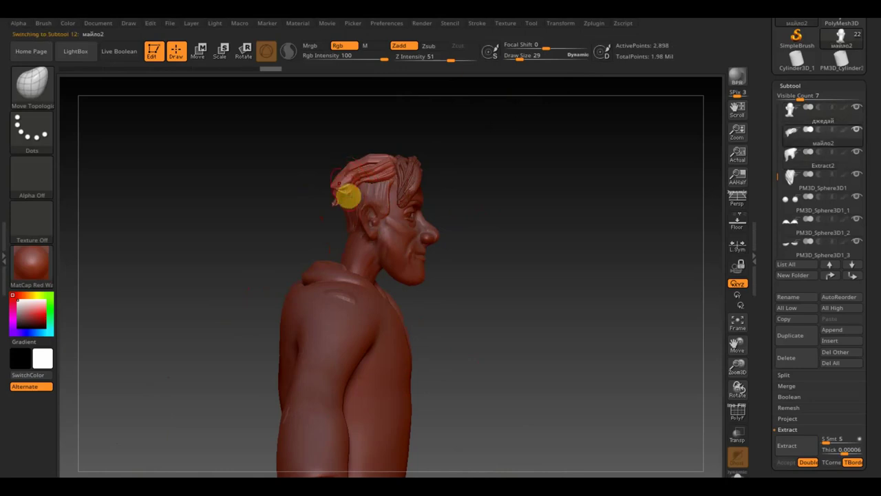
pyautogui.moveTo(343, 198); pyautogui.dragTo(343, 201)
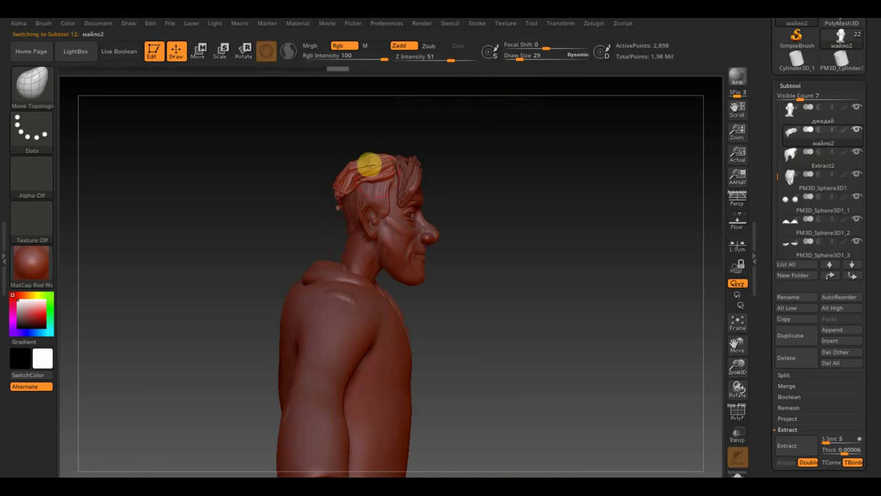
pyautogui.moveTo(369, 176); pyautogui.dragTo(394, 169)
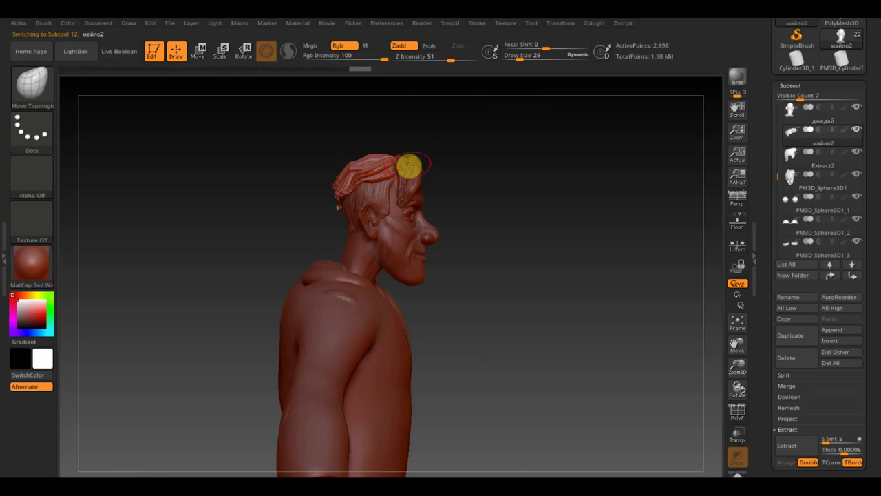
# Step: Make PM3D_Sphere3D1 the active subtool and orbit it round to a front view
pyautogui.keyDown('alt'); pyautogui.click(406, 169); pyautogui.keyUp('alt')
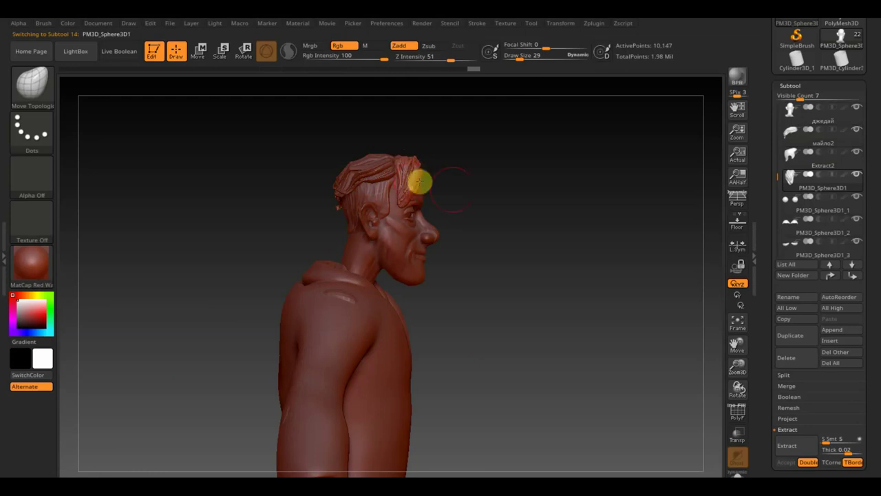
pyautogui.moveTo(419, 181); pyautogui.dragTo(403, 186)
pyautogui.moveTo(492, 183); pyautogui.dragTo(414, 181)
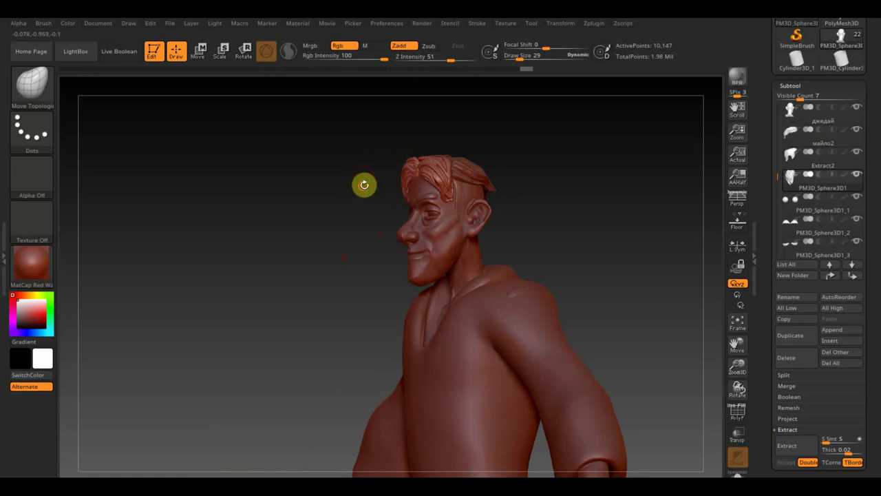
pyautogui.moveTo(364, 184); pyautogui.dragTo(337, 190)
pyautogui.moveTo(479, 175)
pyautogui.mouseDown()
pyautogui.moveTo(489, 138)
pyautogui.moveTo(446, 130)
pyautogui.moveTo(419, 213)
pyautogui.moveTo(490, 211)
pyautogui.moveTo(440, 200)
pyautogui.moveTo(427, 163)
pyautogui.moveTo(510, 202)
pyautogui.mouseUp()
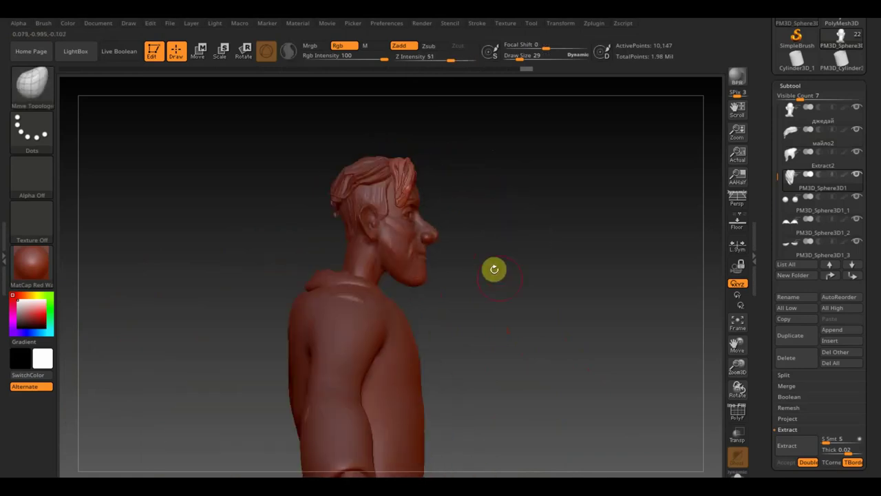
pyautogui.moveTo(564, 285); pyautogui.dragTo(490, 296)
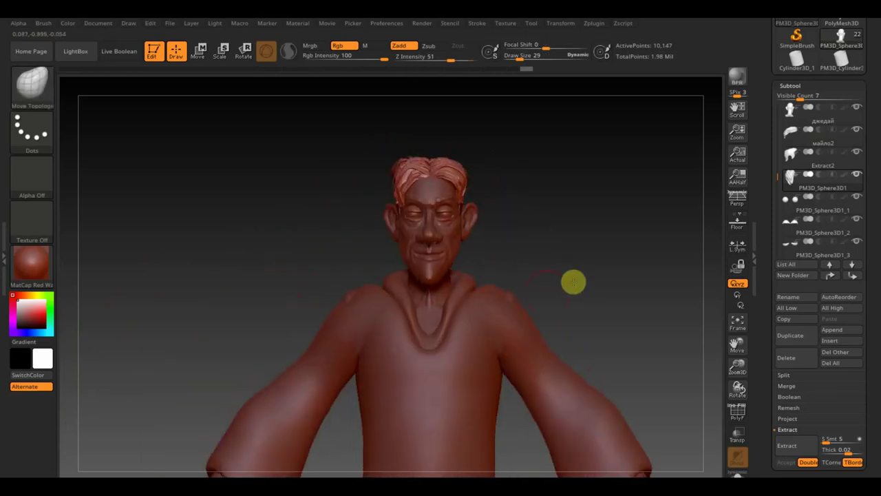
# Step: Solo the Extract5 robe piece so it is the only subtool shown
pyautogui.keyDown('alt'); pyautogui.click(513, 295); pyautogui.keyUp('alt')
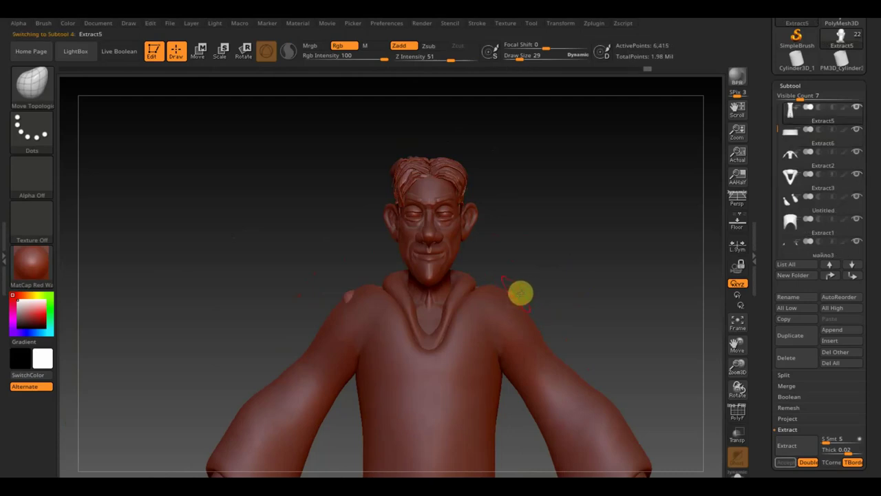
pyautogui.click(861, 135)
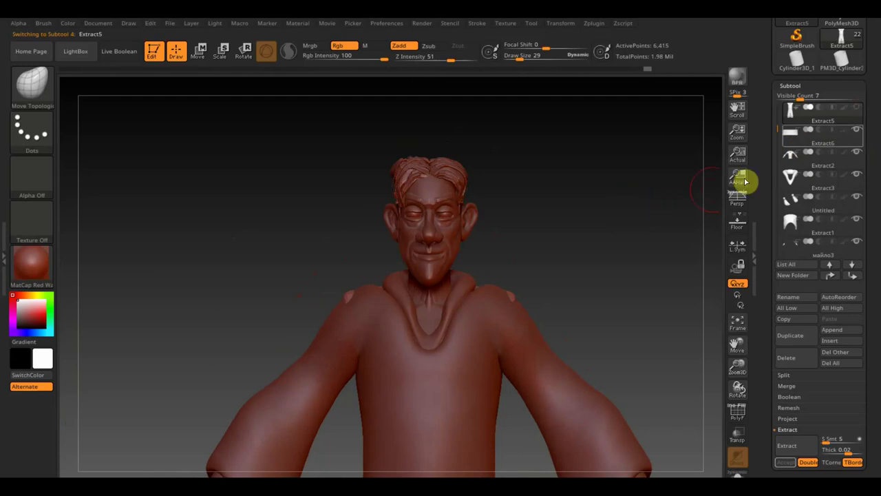
pyautogui.press('ctrl')
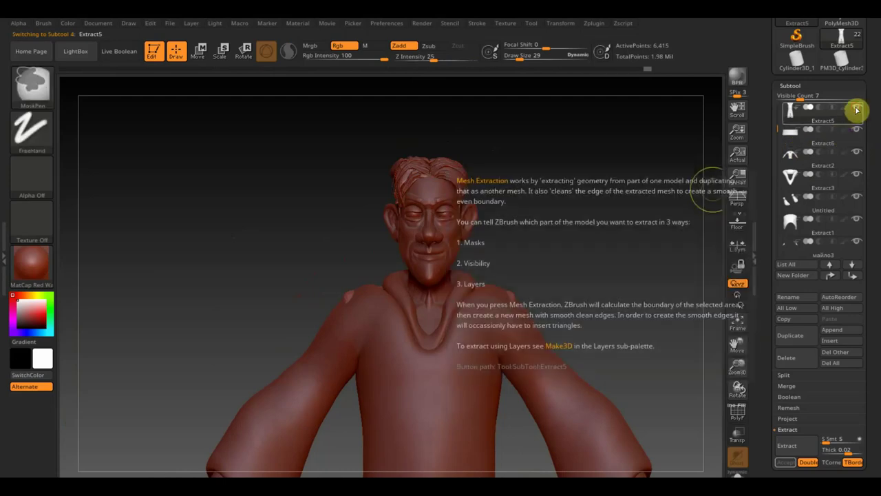
pyautogui.keyDown('shift'); pyautogui.click(857, 109); pyautogui.keyUp('shift')
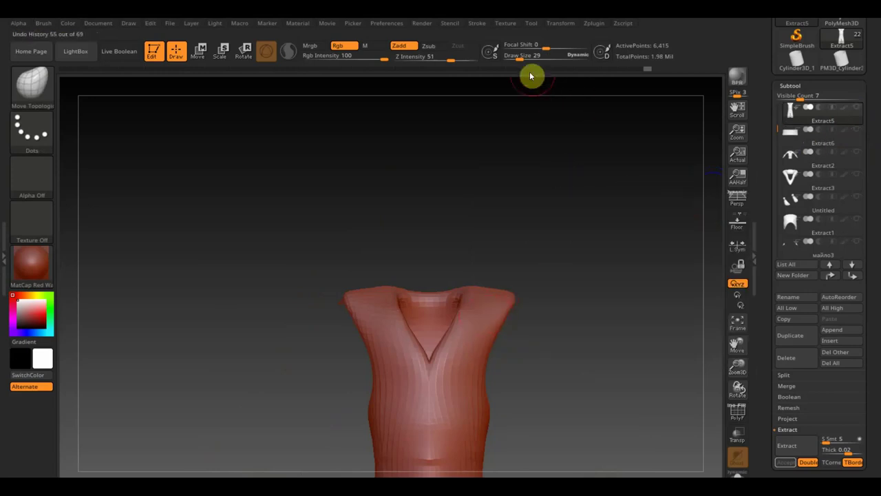
# Step: Raise Draw Size to 81 and pan and zoom out to frame the whole robe
pyautogui.moveTo(521, 57); pyautogui.dragTo(528, 59)
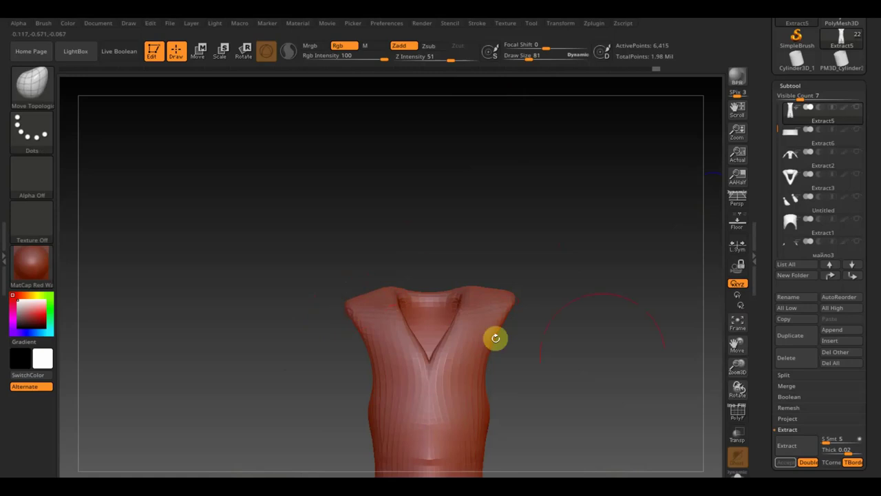
pyautogui.keyDown('alt'); pyautogui.moveTo(616, 358); pyautogui.dragTo(610, 300); pyautogui.keyUp('alt')
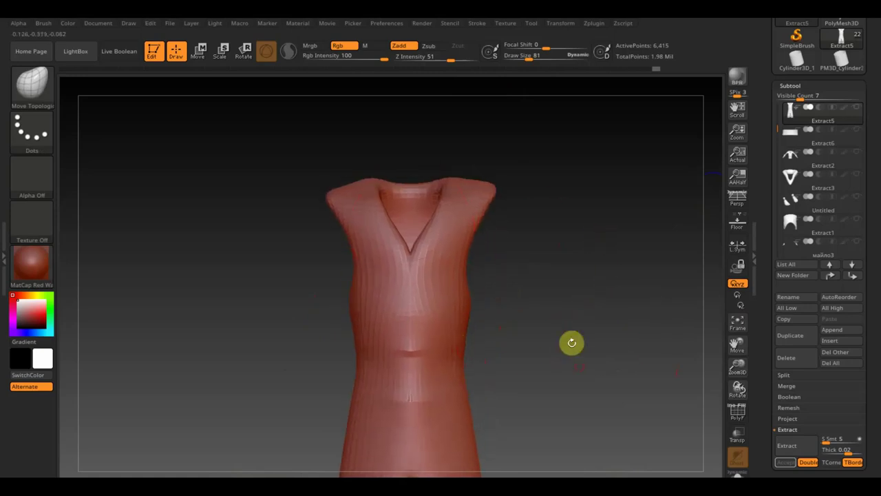
pyautogui.keyDown('alt'); pyautogui.moveTo(572, 342); pyautogui.dragTo(544, 320); pyautogui.keyUp('alt')
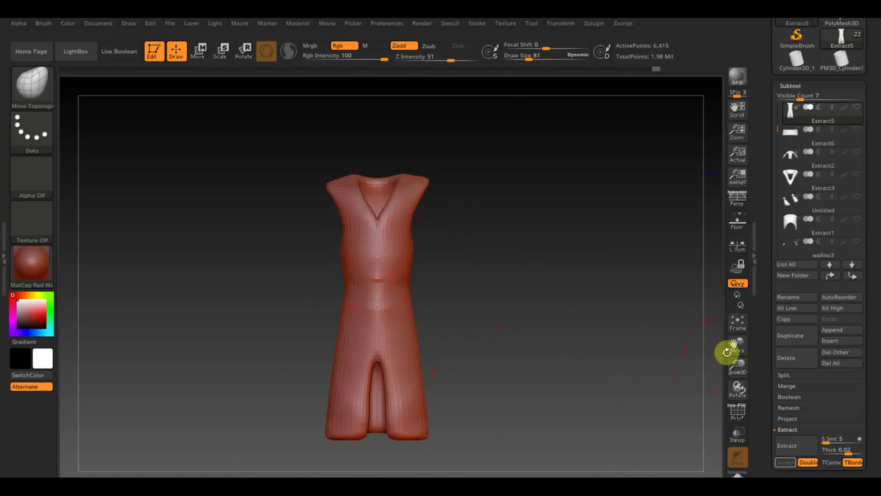
pyautogui.scroll(-3, 871, 402)
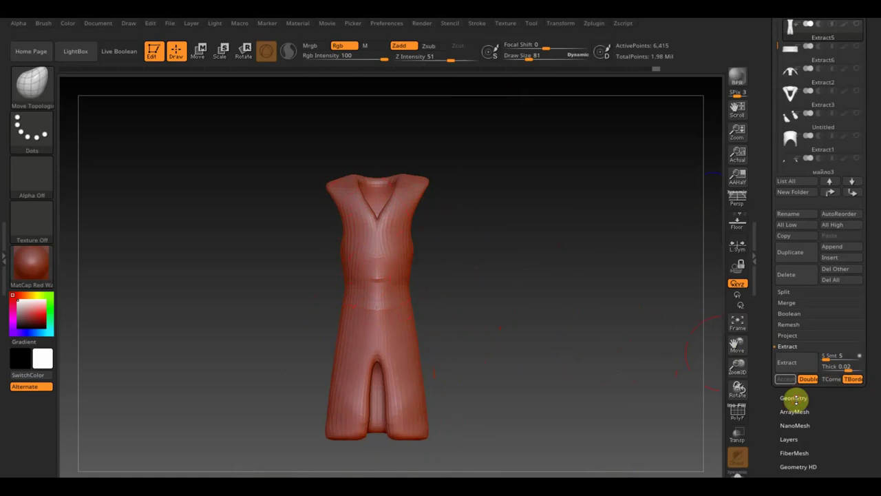
# Step: Turn Solo off to show every subtool again and activate the Extract16 hood
pyautogui.click(794, 398)
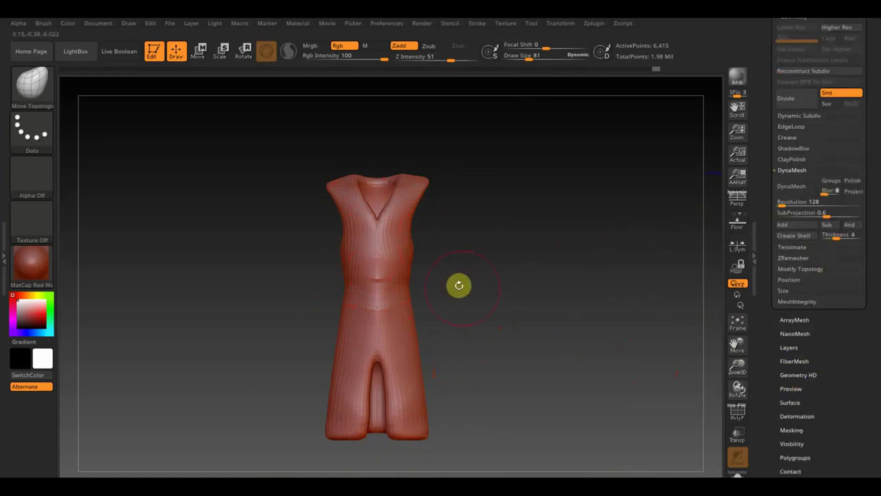
pyautogui.click(806, 269)
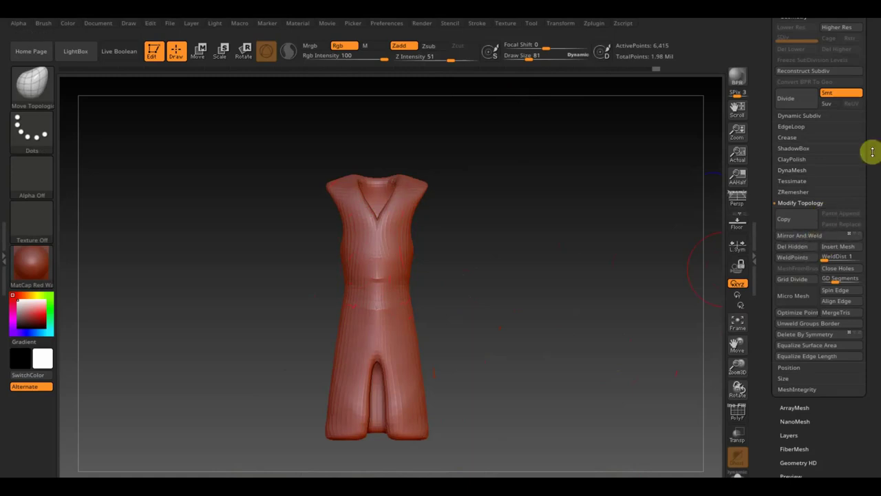
pyautogui.moveTo(872, 152); pyautogui.dragTo(875, 93)
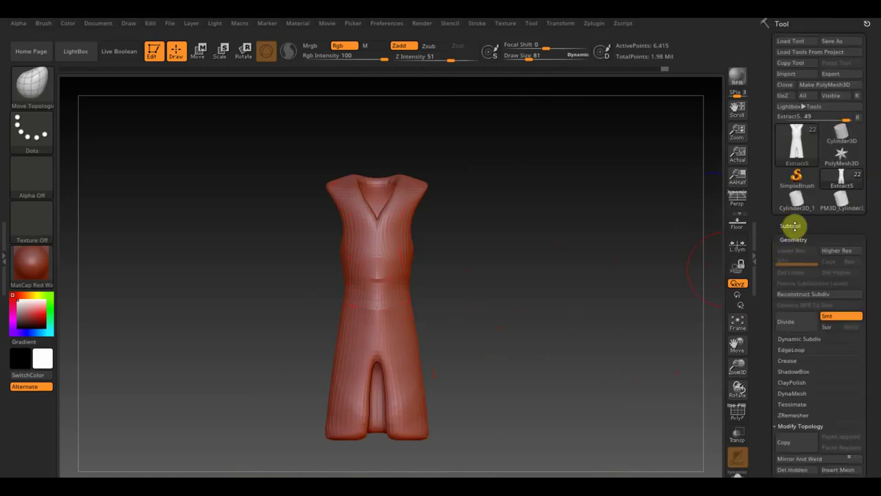
pyautogui.click(792, 225)
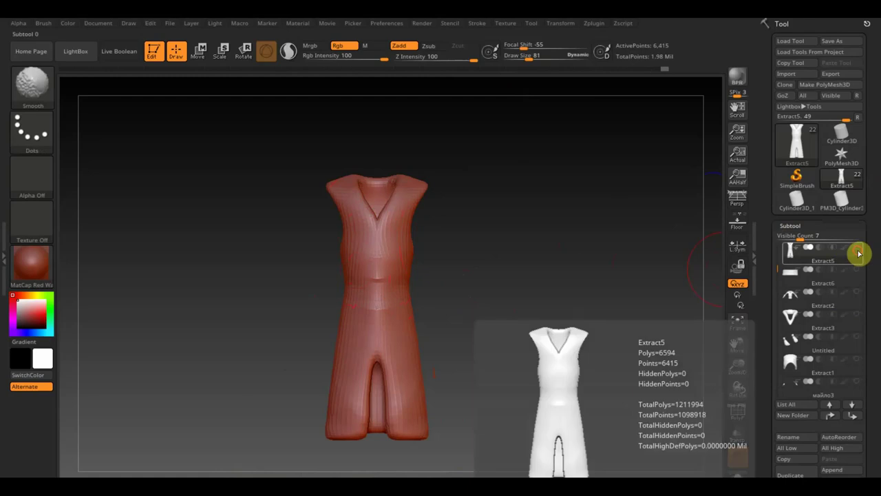
pyautogui.keyDown('shift'); pyautogui.click(853, 249); pyautogui.keyUp('shift')
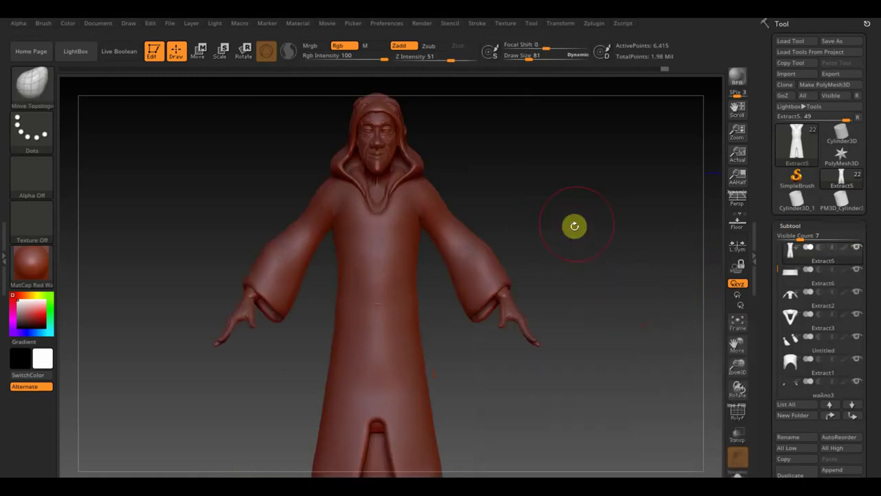
pyautogui.moveTo(574, 224)
pyautogui.mouseDown()
pyautogui.moveTo(592, 278)
pyautogui.moveTo(581, 290)
pyautogui.moveTo(606, 362)
pyautogui.moveTo(606, 238)
pyautogui.moveTo(590, 301)
pyautogui.moveTo(408, 223)
pyautogui.mouseUp()
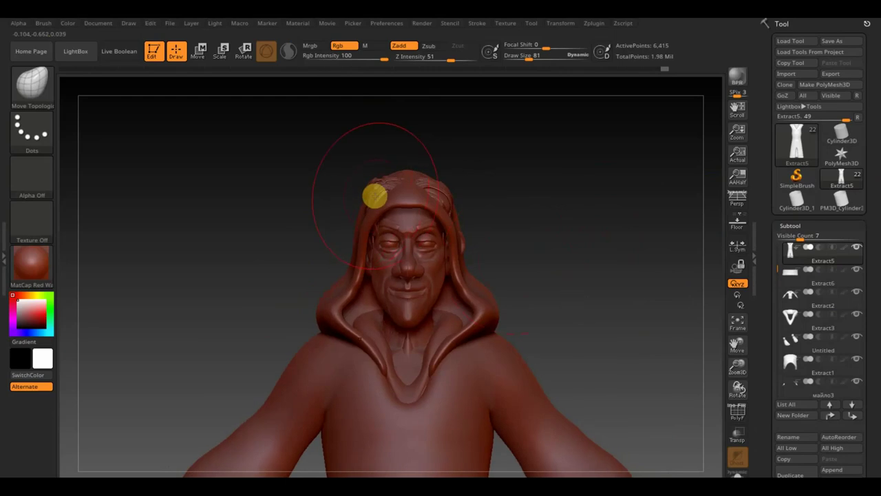
pyautogui.keyDown('alt'); pyautogui.click(400, 204); pyautogui.keyUp('alt')
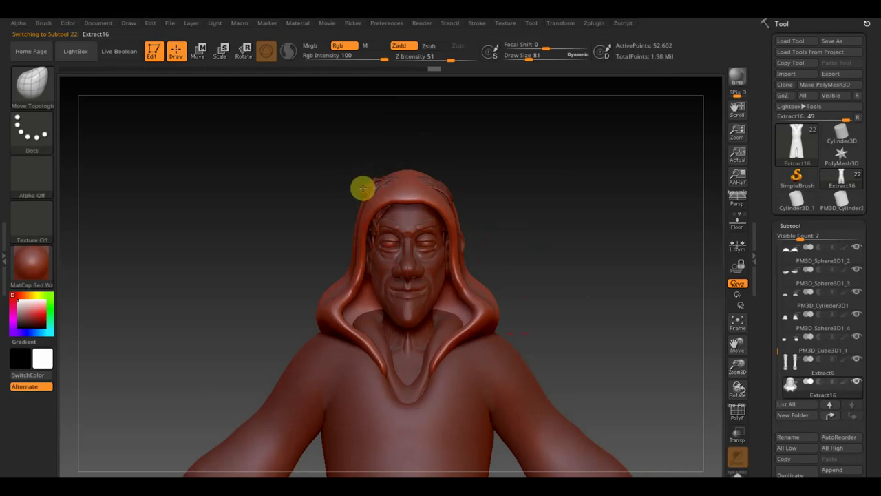
pyautogui.moveTo(498, 210)
pyautogui.mouseDown()
pyautogui.moveTo(498, 202)
pyautogui.moveTo(473, 211)
pyautogui.mouseUp()
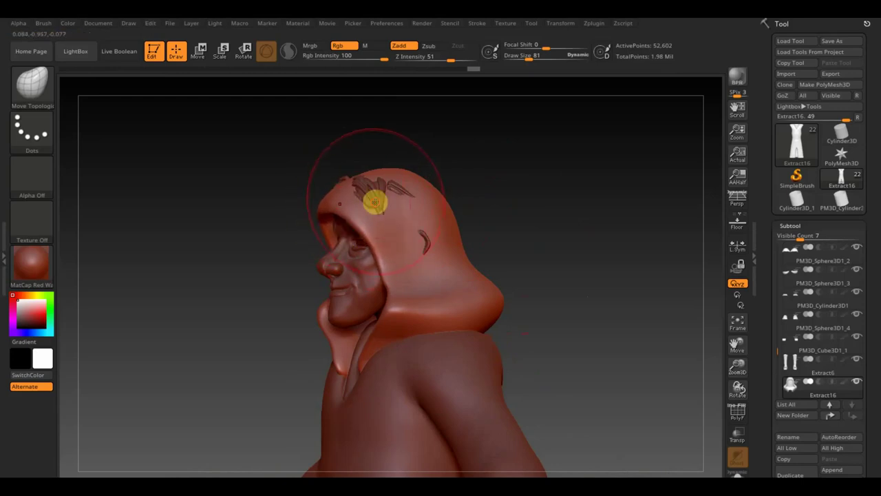
# Step: Carve scratch strokes into the side of the hood, orbiting around it
pyautogui.moveTo(375, 186); pyautogui.dragTo(392, 230, button='right')
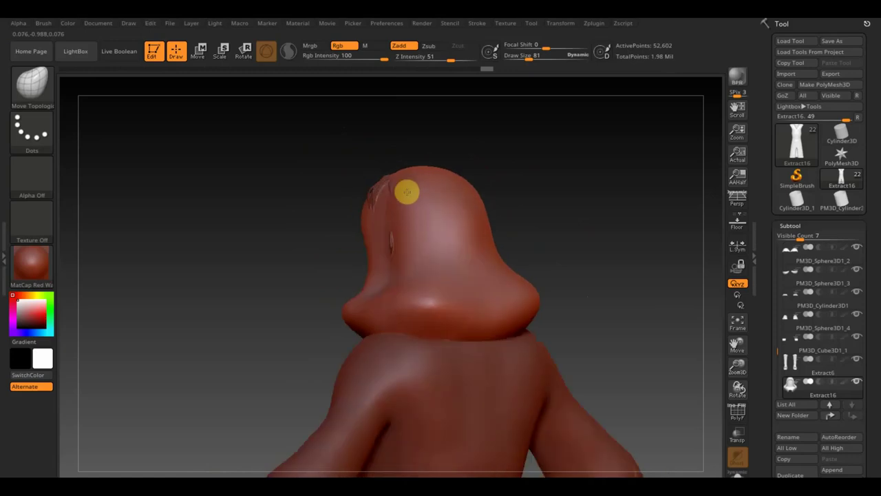
pyautogui.moveTo(510, 204)
pyautogui.mouseDown(button='right')
pyautogui.moveTo(569, 191)
pyautogui.moveTo(550, 197)
pyautogui.mouseUp(button='right')
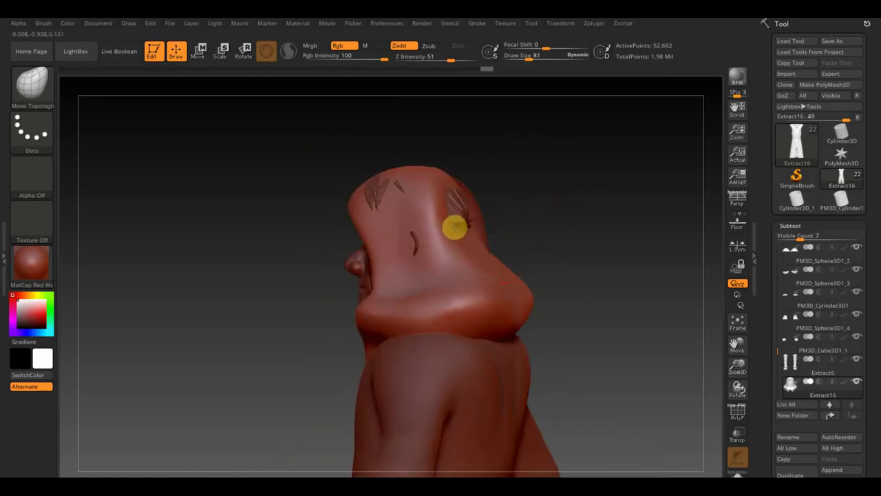
pyautogui.moveTo(451, 176); pyautogui.dragTo(460, 215)
pyautogui.moveTo(459, 228)
pyautogui.mouseDown(button='right')
pyautogui.moveTo(533, 218)
pyautogui.moveTo(548, 205)
pyautogui.moveTo(537, 197)
pyautogui.mouseUp(button='right')
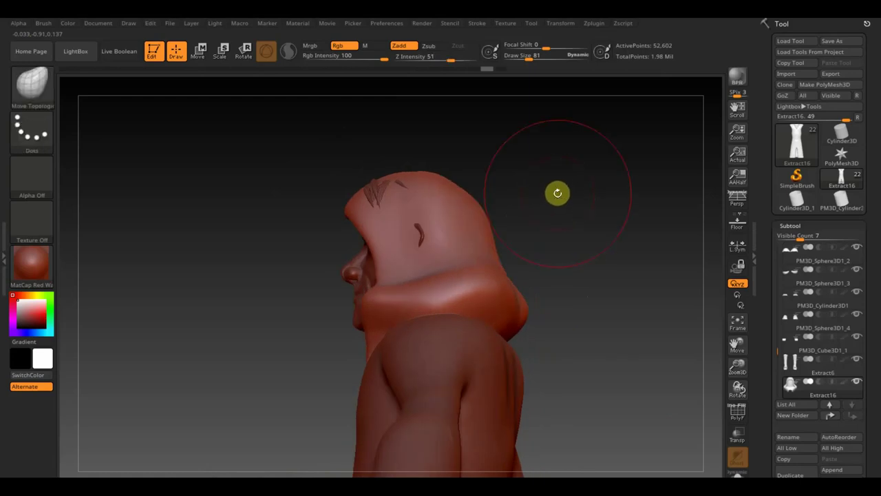
pyautogui.scroll(-3, 874, 447)
pyautogui.scroll(-2, 875, 419)
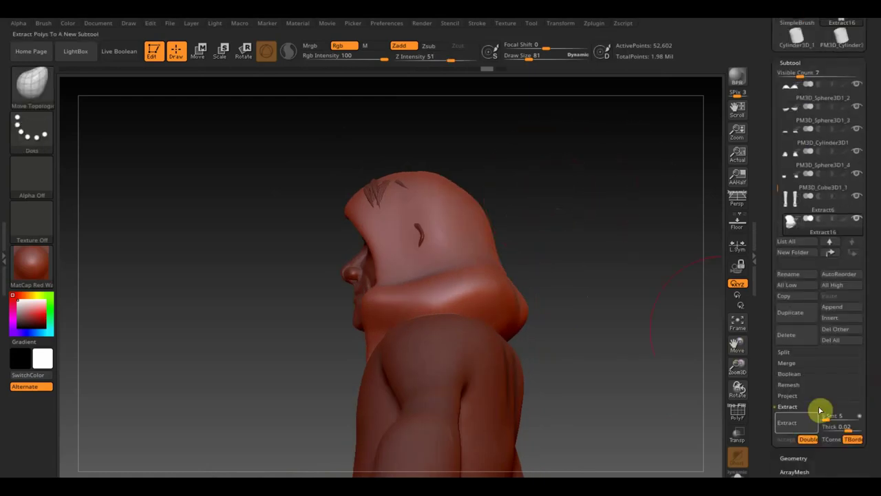
# Step: DynaMesh the hood at resolution 568 into one smooth mesh
pyautogui.click(794, 458)
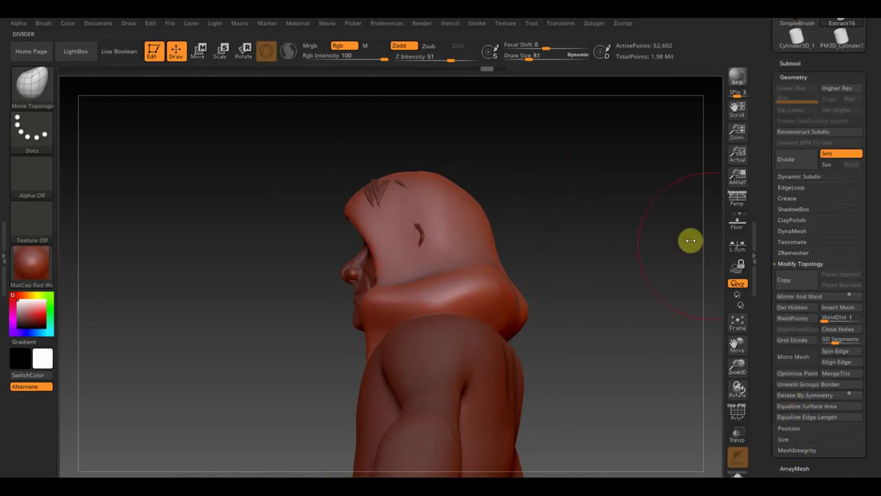
pyautogui.click(795, 231)
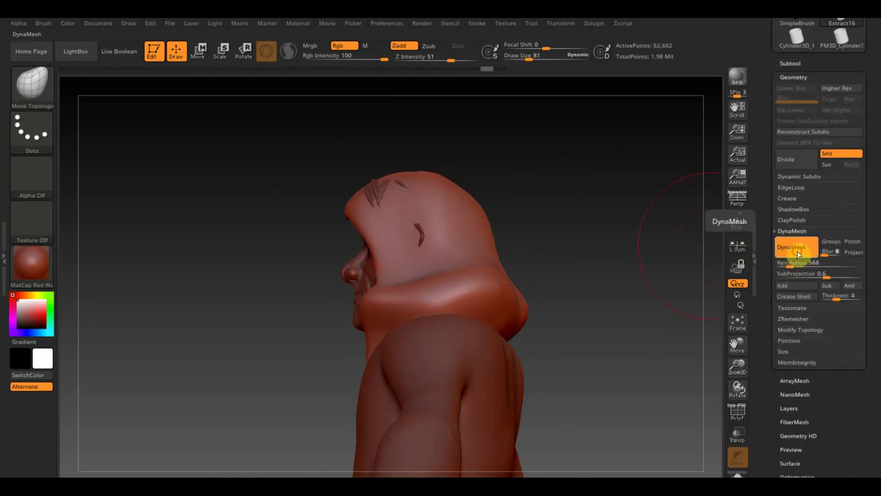
pyautogui.click(799, 253)
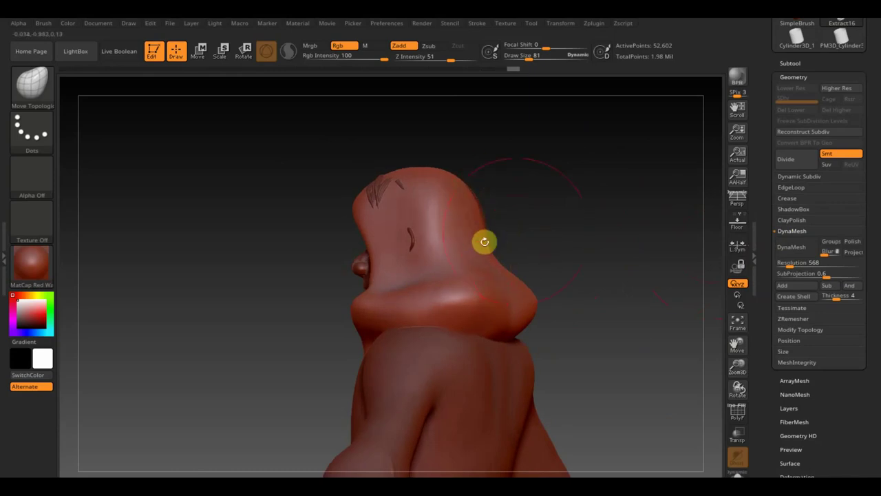
# Step: Smooth the surface on the crown and back of the head
pyautogui.moveTo(485, 241); pyautogui.dragTo(541, 227)
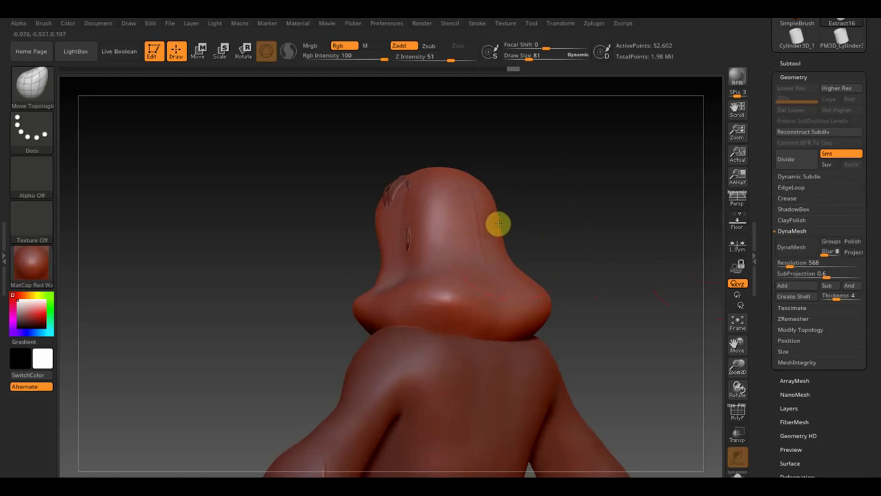
pyautogui.click(457, 216)
pyautogui.moveTo(486, 229); pyautogui.dragTo(517, 226, button='right')
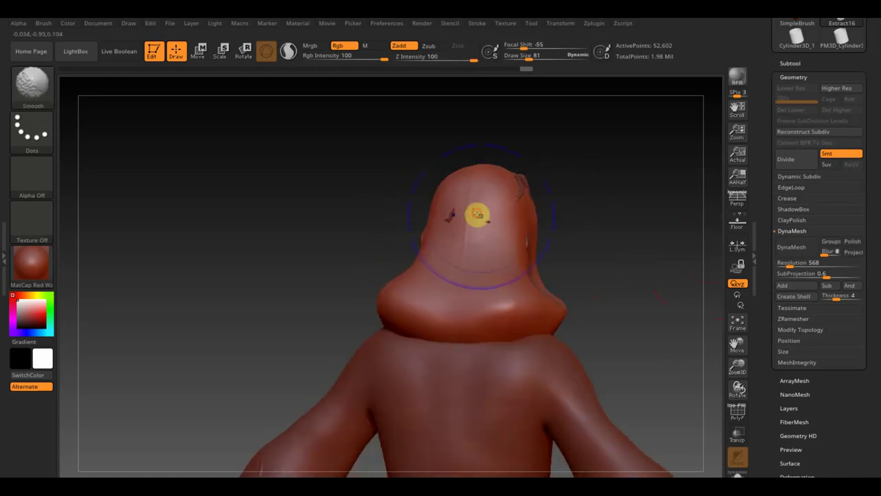
pyautogui.keyDown('shift'); pyautogui.moveTo(478, 213); pyautogui.dragTo(497, 238); pyautogui.keyUp('shift')
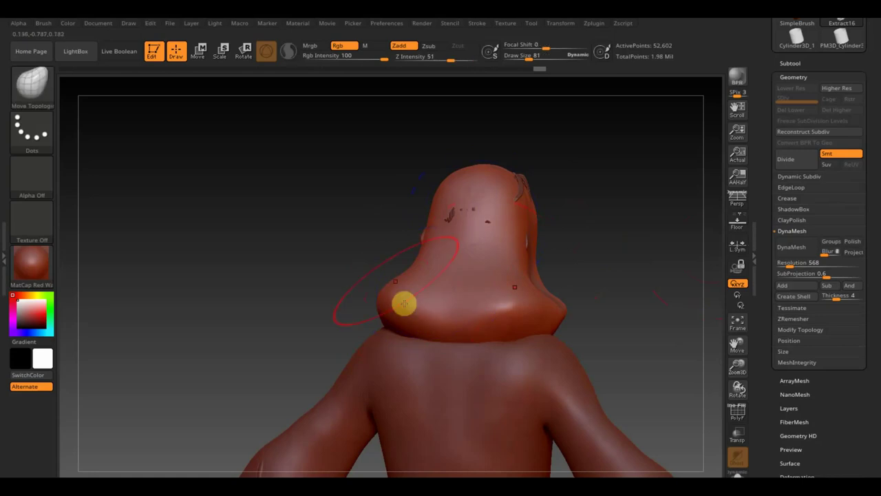
# Step: Pull the hood's lower edge down over the shoulder with the Move brush
pyautogui.moveTo(412, 300)
pyautogui.mouseDown(button='right')
pyautogui.moveTo(592, 278)
pyautogui.moveTo(582, 273)
pyautogui.mouseUp(button='right')
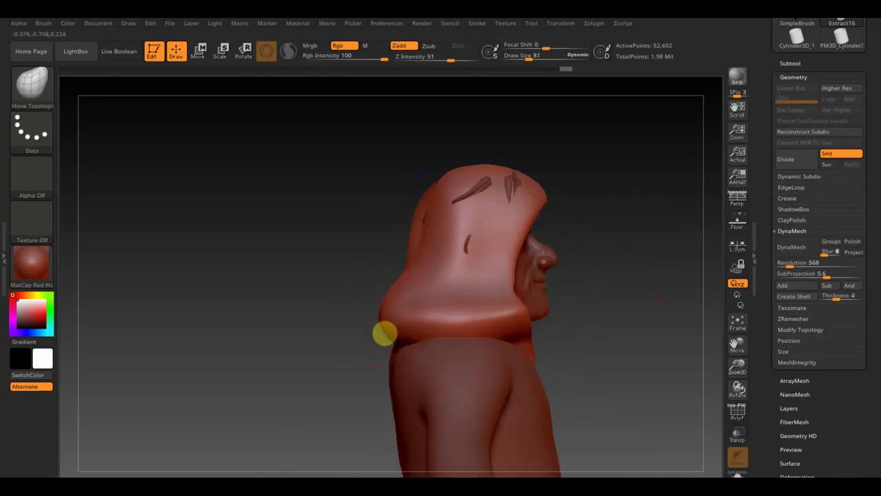
pyautogui.moveTo(384, 333); pyautogui.dragTo(379, 398)
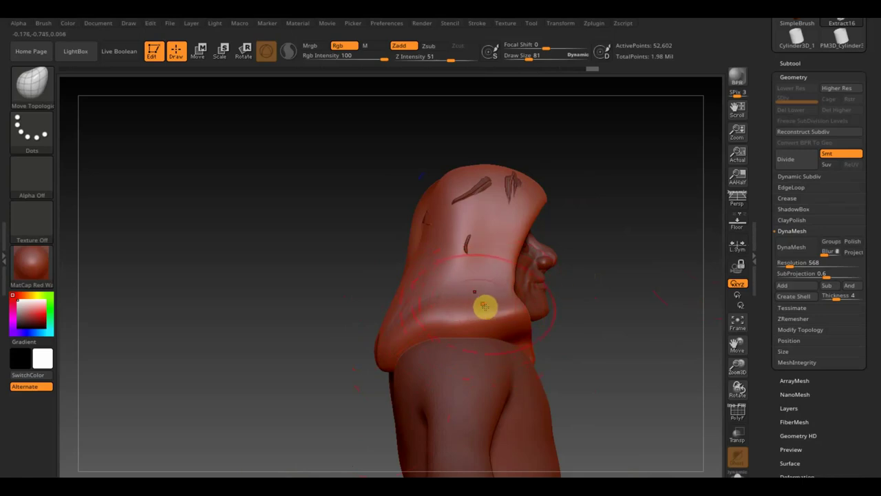
pyautogui.moveTo(572, 289)
pyautogui.mouseDown()
pyautogui.moveTo(525, 309)
pyautogui.moveTo(506, 304)
pyautogui.mouseUp()
pyautogui.moveTo(628, 213); pyautogui.dragTo(646, 216)
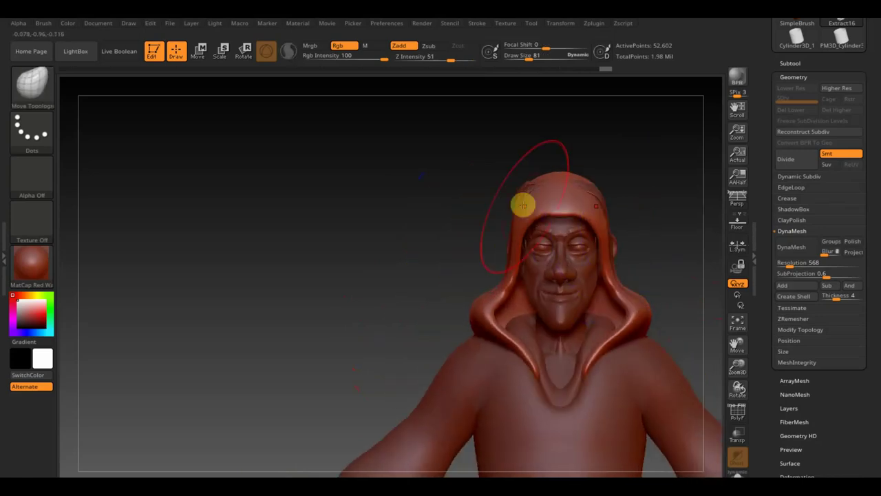
# Step: Accept the traced neck curve as a separate collar subtool and delete the leftover curve
pyautogui.keyDown('alt'); pyautogui.click(408, 339); pyautogui.keyUp('alt')
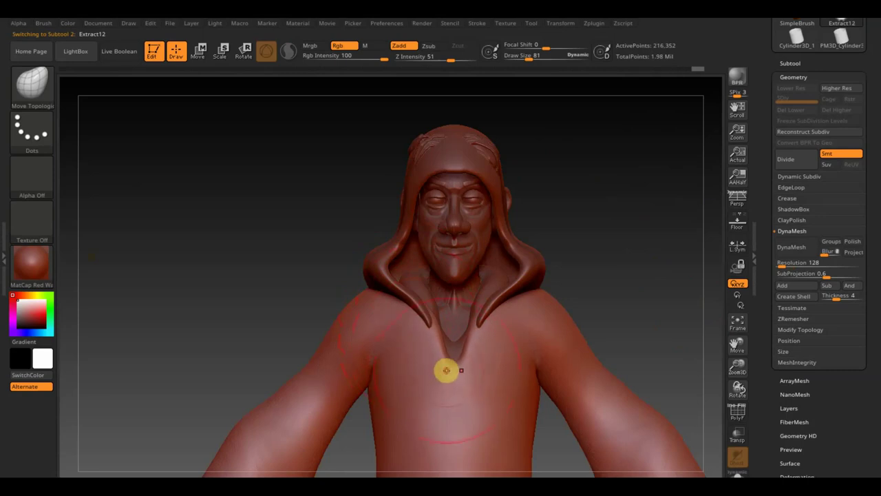
pyautogui.moveTo(441, 358)
pyautogui.mouseDown()
pyautogui.moveTo(462, 305)
pyautogui.moveTo(457, 362)
pyautogui.moveTo(421, 283)
pyautogui.mouseUp()
pyautogui.click(419, 283)
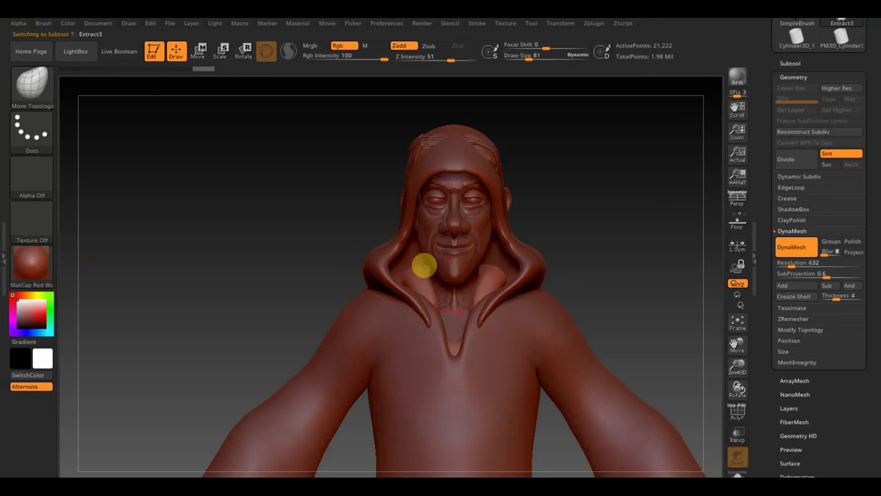
pyautogui.click(424, 263)
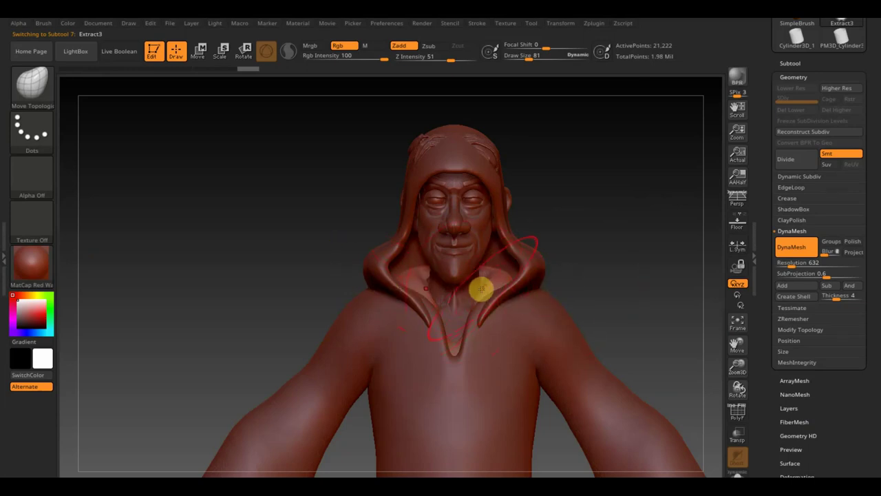
# Step: Select Subtool 1 and Move Topological the lapel opening down the chest
pyautogui.keyDown('alt'); pyautogui.click(453, 341); pyautogui.keyUp('alt')
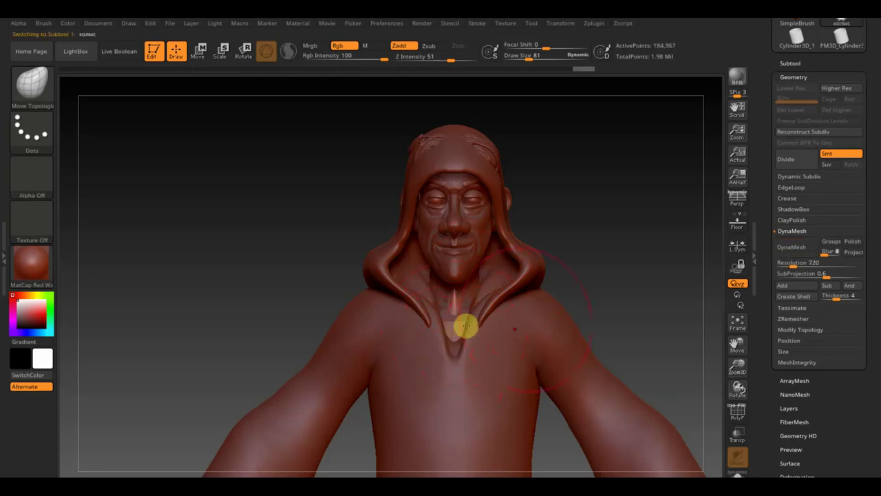
pyautogui.moveTo(604, 291); pyautogui.dragTo(584, 296)
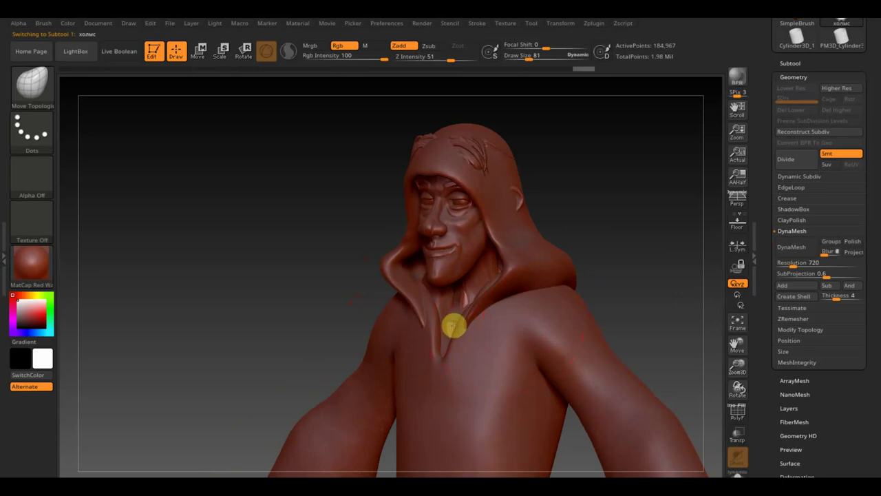
pyautogui.moveTo(451, 327)
pyautogui.mouseDown()
pyautogui.moveTo(430, 318)
pyautogui.moveTo(461, 317)
pyautogui.mouseUp()
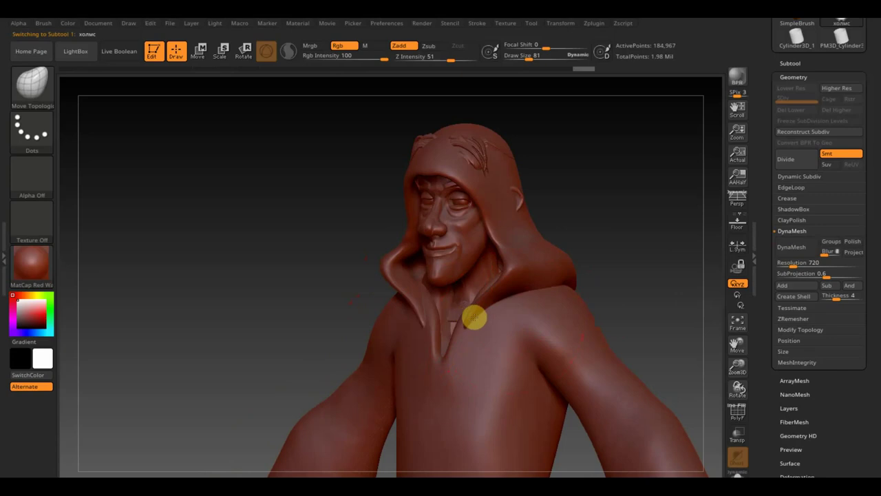
pyautogui.keyDown('shift'); pyautogui.moveTo(474, 317); pyautogui.dragTo(617, 287, button='right'); pyautogui.keyUp('shift')
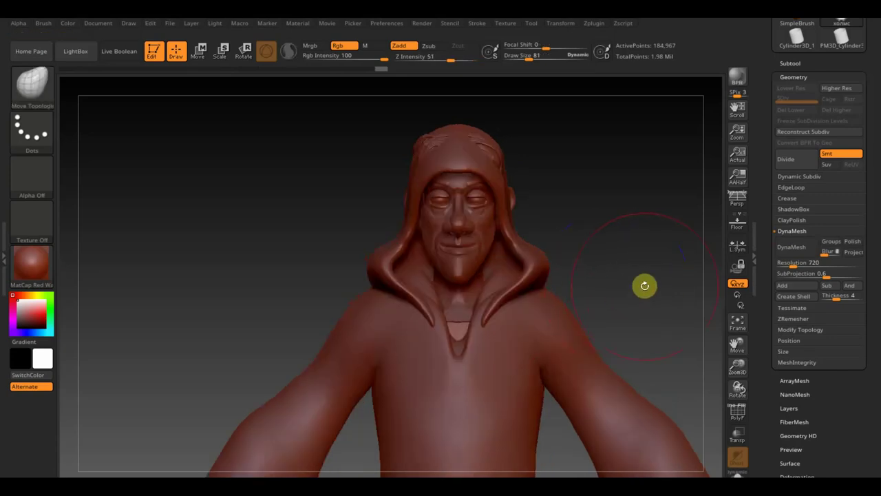
pyautogui.press('ctrl')
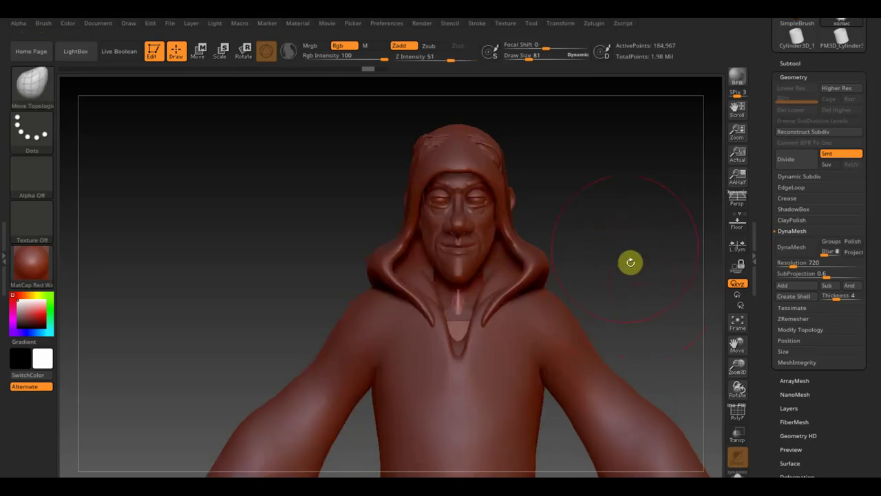
pyautogui.moveTo(592, 189); pyautogui.dragTo(578, 201)
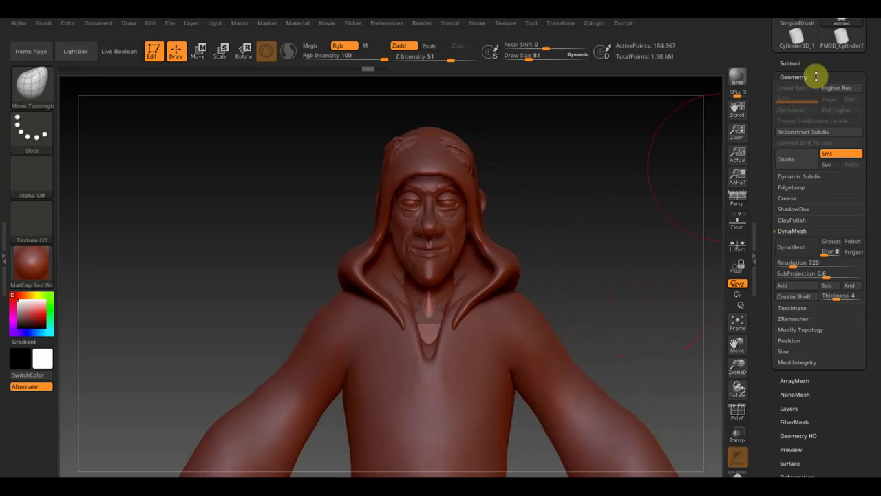
pyautogui.click(791, 63)
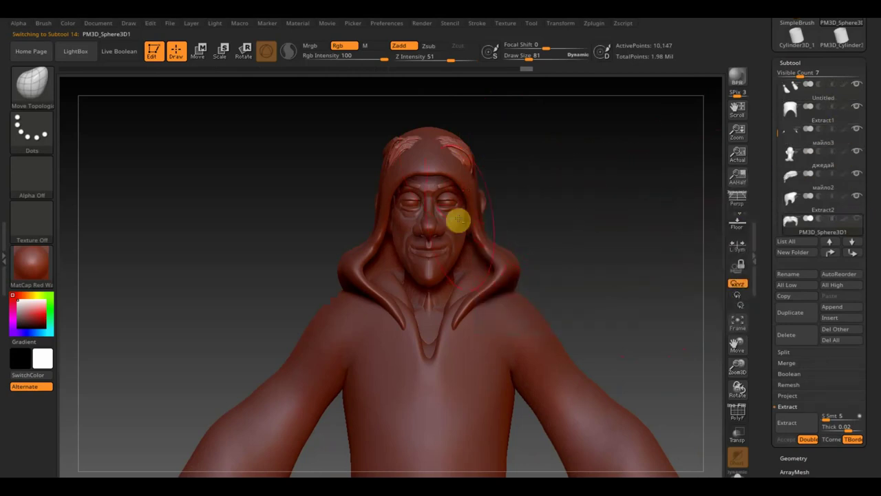
# Step: Select the Extract16 hood, turn the figure to face front, frame it with F and center it
pyautogui.keyDown('alt'); pyautogui.click(470, 210); pyautogui.keyUp('alt')
pyautogui.moveTo(553, 206); pyautogui.dragTo(590, 227)
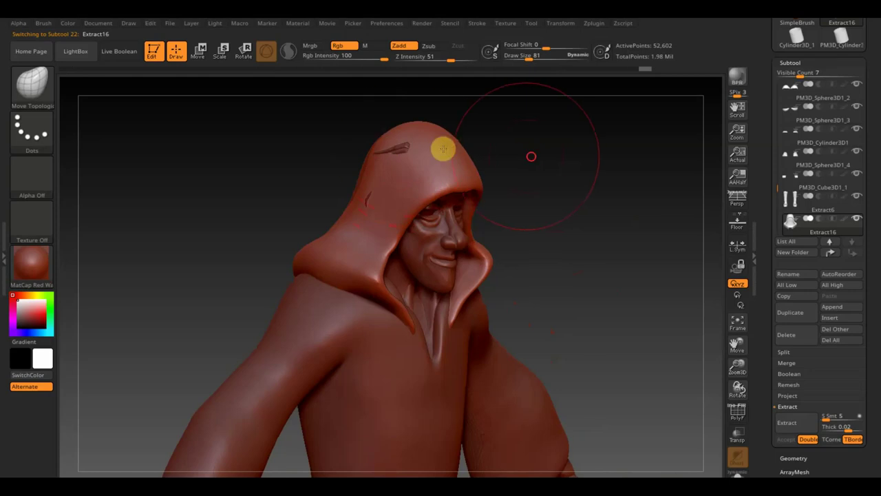
pyautogui.moveTo(443, 147); pyautogui.dragTo(499, 140)
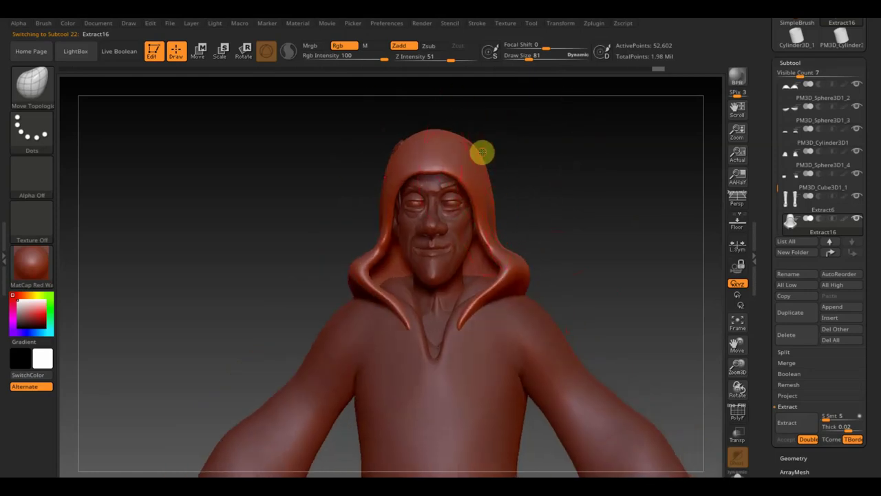
pyautogui.moveTo(564, 195); pyautogui.dragTo(461, 172)
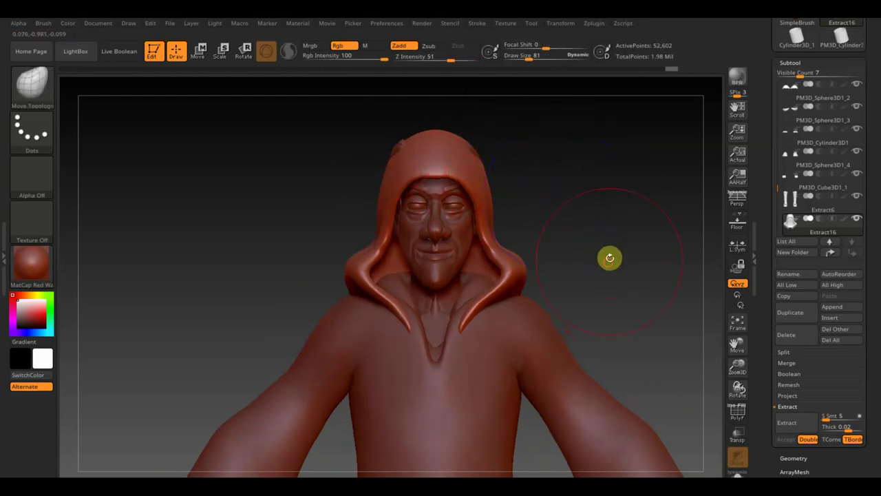
pyautogui.press('f')
pyautogui.moveTo(610, 186)
pyautogui.keyDown('alt'); pyautogui.mouseDown()
pyautogui.moveTo(526, 181)
pyautogui.moveTo(540, 189)
pyautogui.mouseUp(); pyautogui.keyUp('alt')
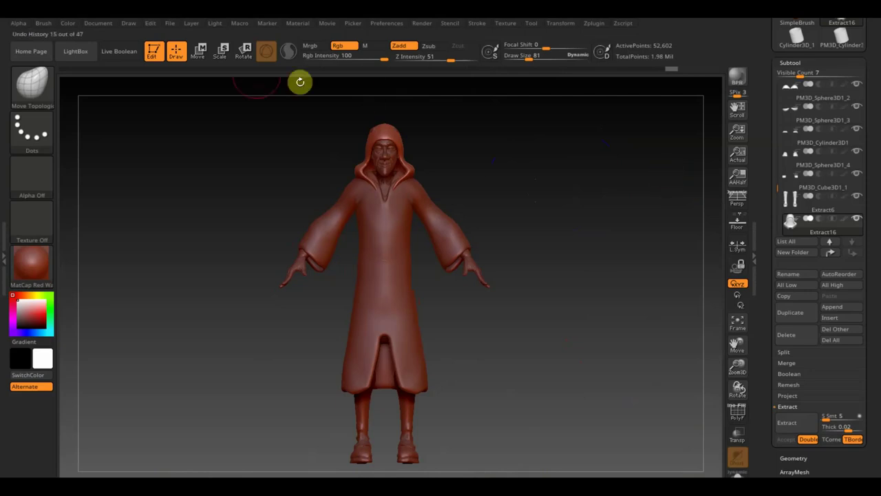
# Step: Save the project as 'ZBrushProject джедай.zpr' in the Desktop джедай folder
pyautogui.click(169, 24)
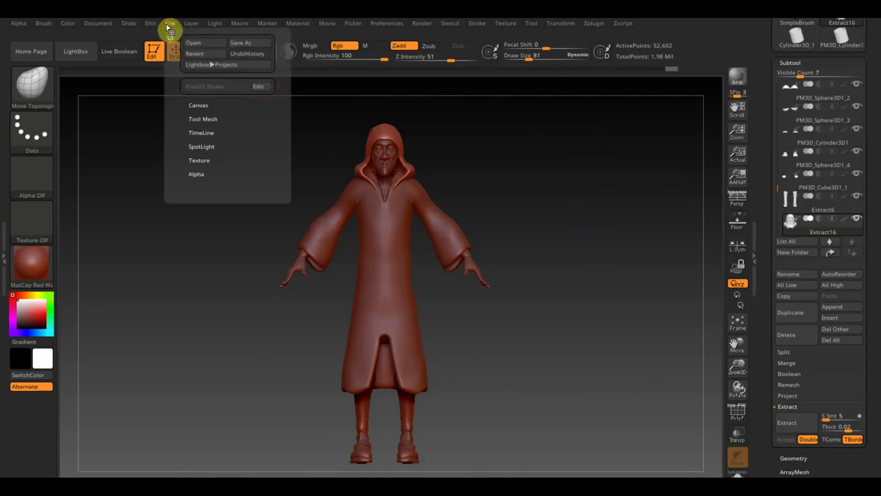
pyautogui.click(239, 47)
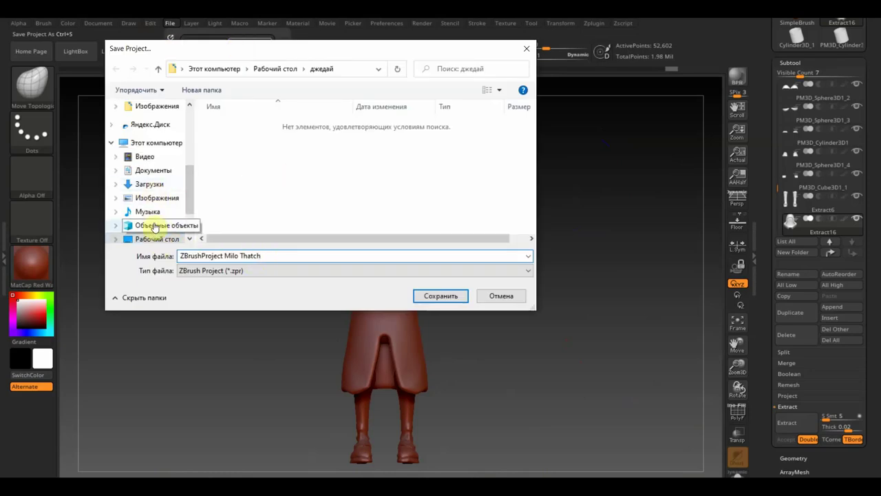
pyautogui.click(157, 239)
pyautogui.scroll(-1, 296, 220)
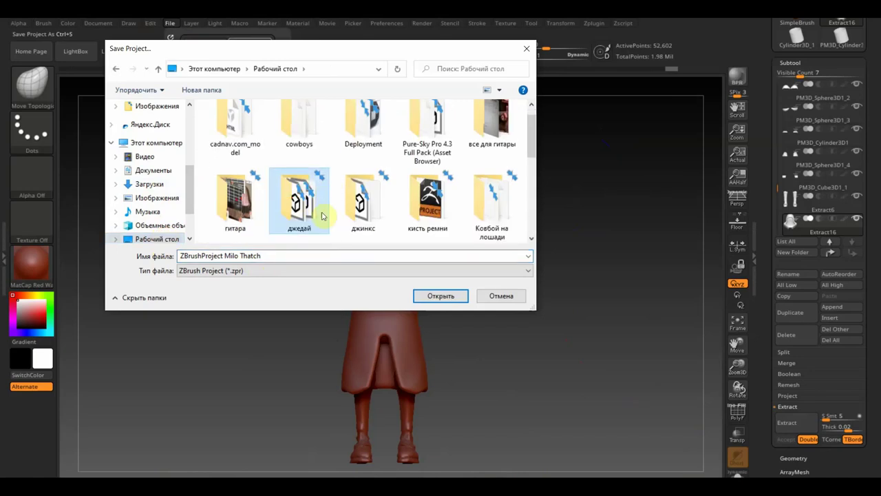
pyautogui.doubleClick(303, 210)
pyautogui.click(268, 255)
pyautogui.write('джедай')
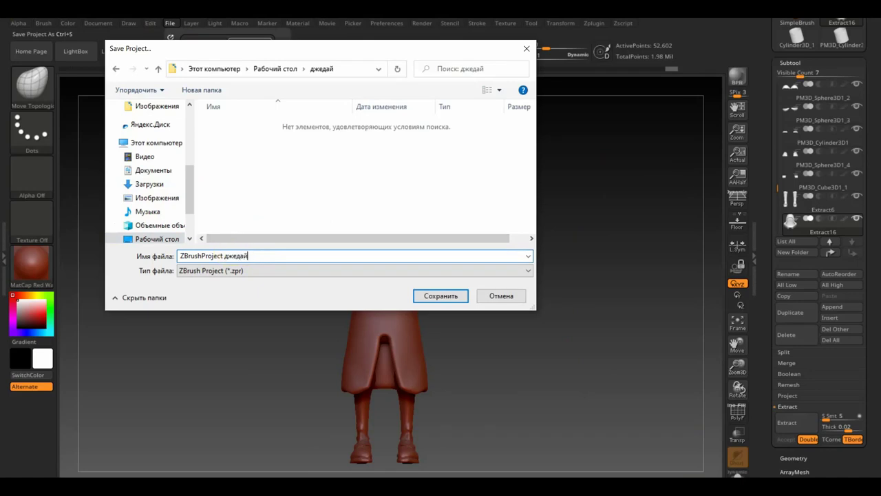
pyautogui.press('Return')
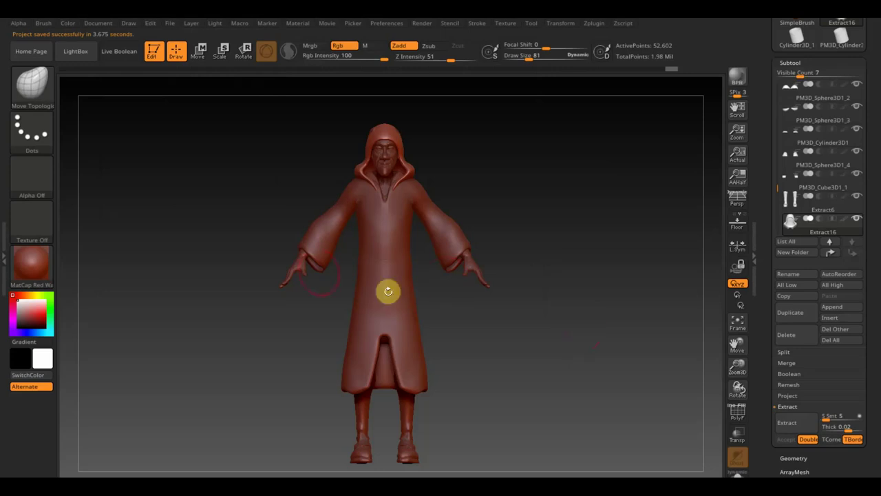
# Step: Select the robe piece and smooth the face inside the hood
pyautogui.moveTo(494, 357)
pyautogui.mouseDown()
pyautogui.moveTo(371, 359)
pyautogui.moveTo(484, 346)
pyautogui.moveTo(410, 271)
pyautogui.mouseUp()
pyautogui.keyDown('shift'); pyautogui.moveTo(561, 222); pyautogui.dragTo(631, 283); pyautogui.keyUp('shift')
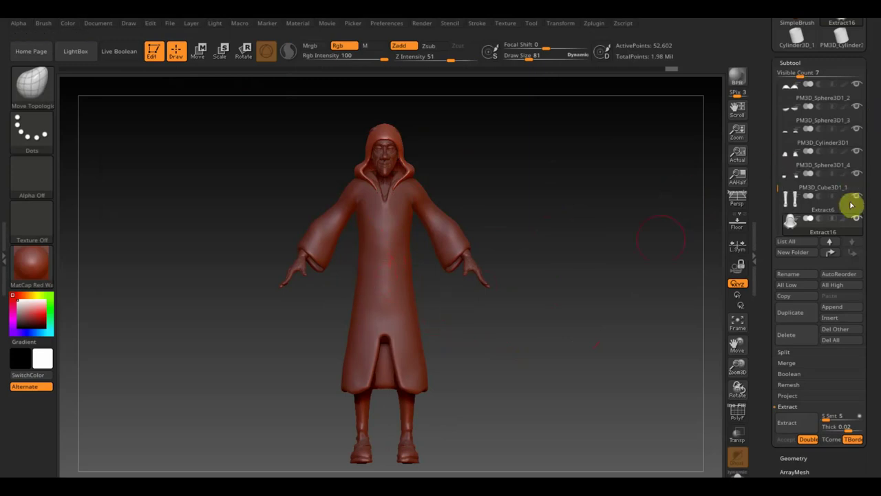
pyautogui.keyDown('alt'); pyautogui.click(407, 266); pyautogui.keyUp('alt')
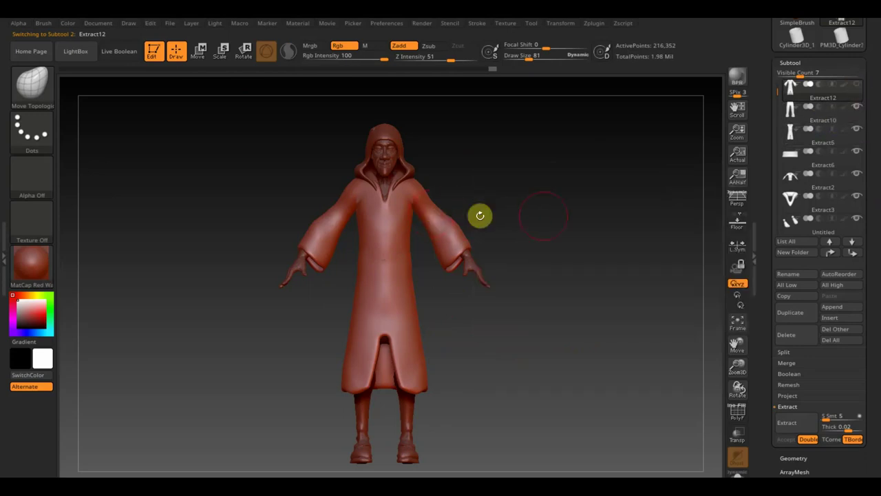
pyautogui.press('shift')
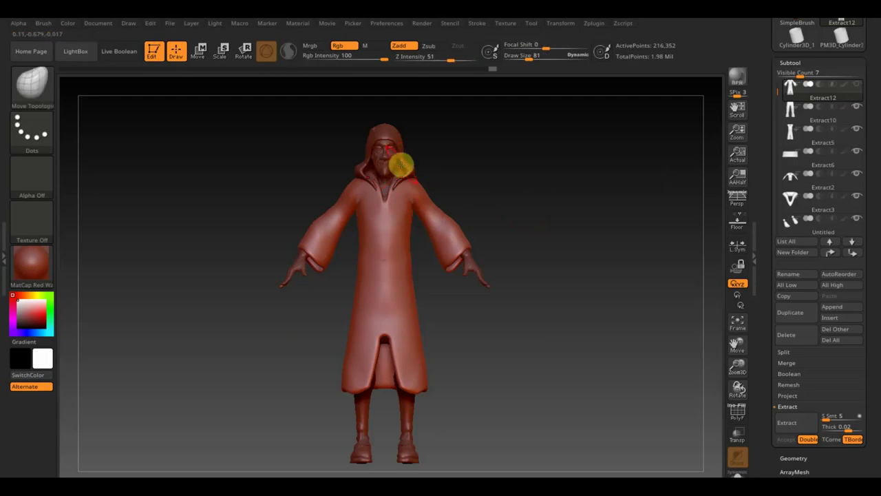
pyautogui.moveTo(405, 164); pyautogui.dragTo(387, 151)
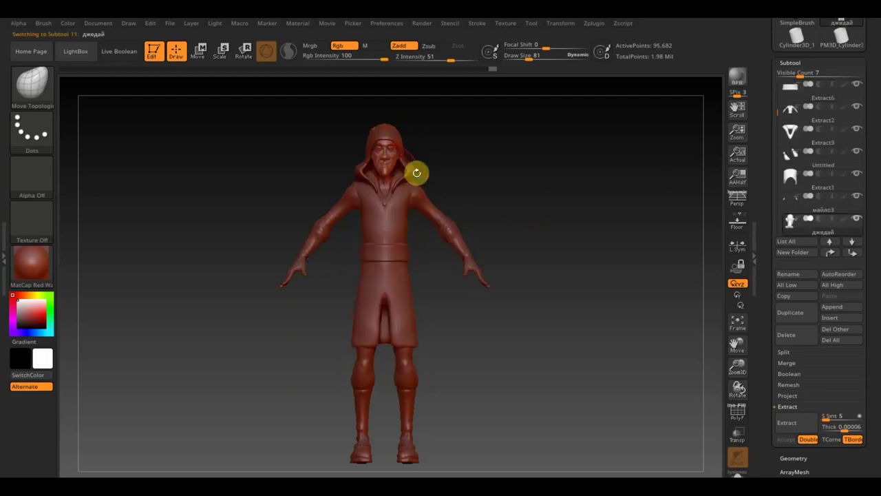
pyautogui.moveTo(537, 187)
pyautogui.mouseDown()
pyautogui.moveTo(594, 309)
pyautogui.moveTo(543, 197)
pyautogui.mouseUp()
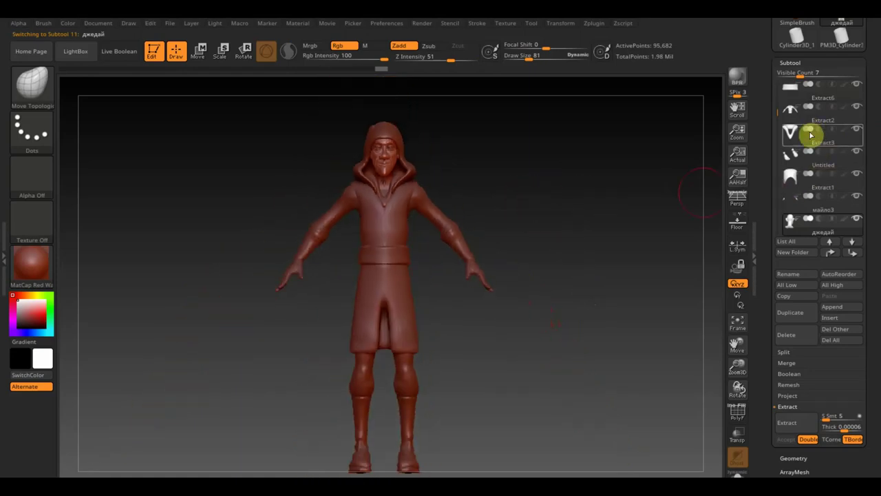
# Step: Hide the hood piece and zoom in to inspect the belted tunic underneath
pyautogui.keyDown('alt'); pyautogui.click(409, 132); pyautogui.keyUp('alt')
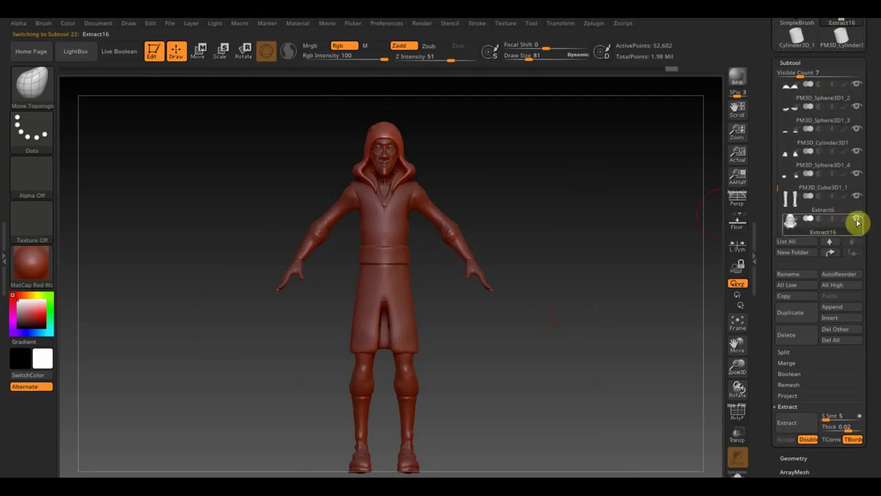
pyautogui.keyDown('alt'); pyautogui.click(393, 237); pyautogui.keyUp('alt')
pyautogui.moveTo(555, 209)
pyautogui.mouseDown()
pyautogui.moveTo(577, 330)
pyautogui.moveTo(543, 305)
pyautogui.moveTo(482, 195)
pyautogui.moveTo(523, 179)
pyautogui.moveTo(518, 135)
pyautogui.moveTo(530, 196)
pyautogui.moveTo(572, 203)
pyautogui.moveTo(500, 199)
pyautogui.moveTo(440, 213)
pyautogui.moveTo(456, 283)
pyautogui.moveTo(423, 222)
pyautogui.moveTo(435, 202)
pyautogui.moveTo(467, 216)
pyautogui.mouseUp()
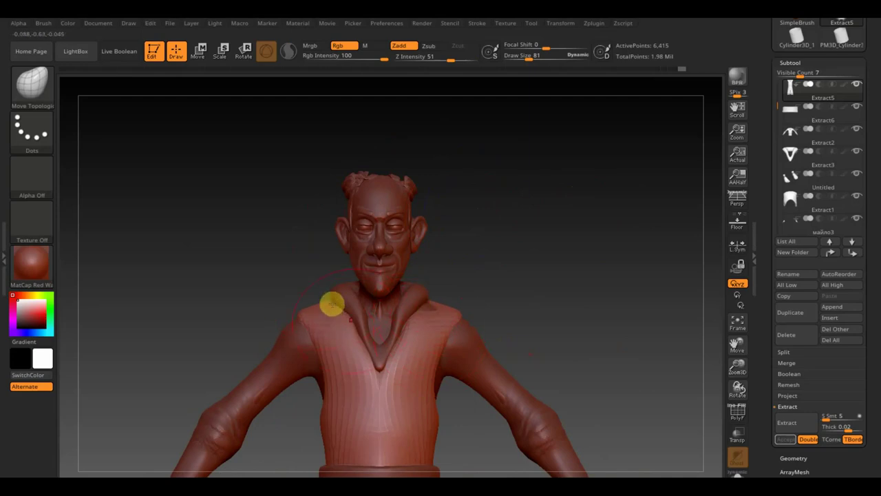
pyautogui.moveTo(513, 261)
pyautogui.keyDown('ctrl'); pyautogui.mouseDown(button='right')
pyautogui.moveTo(485, 214)
pyautogui.moveTo(508, 192)
pyautogui.moveTo(540, 225)
pyautogui.mouseUp(button='right'); pyautogui.keyUp('ctrl')
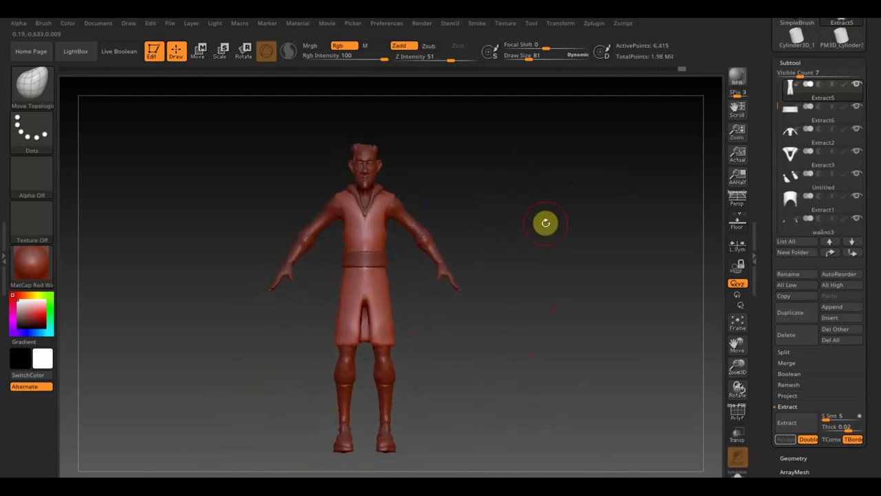